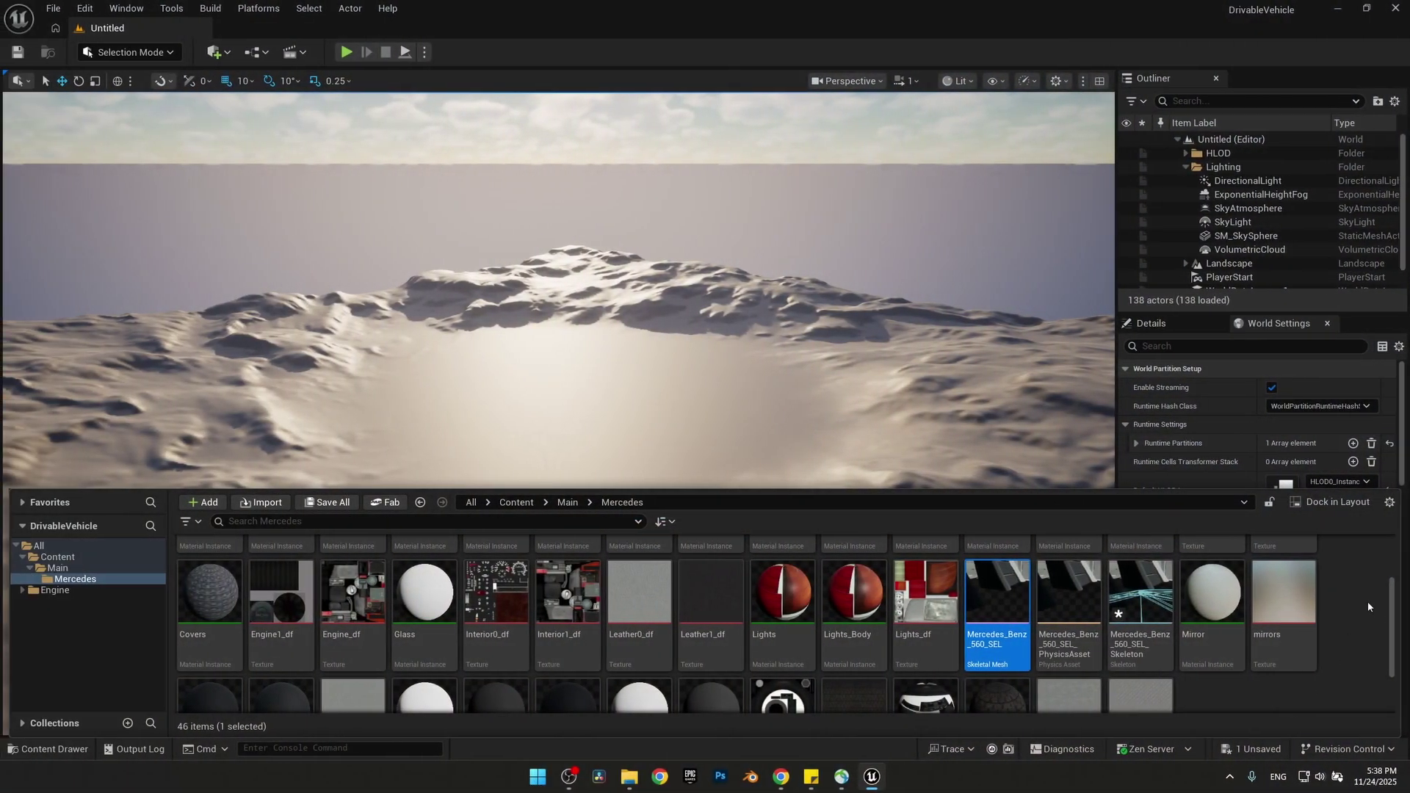
# - Create a new level from the Basic template
pyautogui.click(1363, 579)
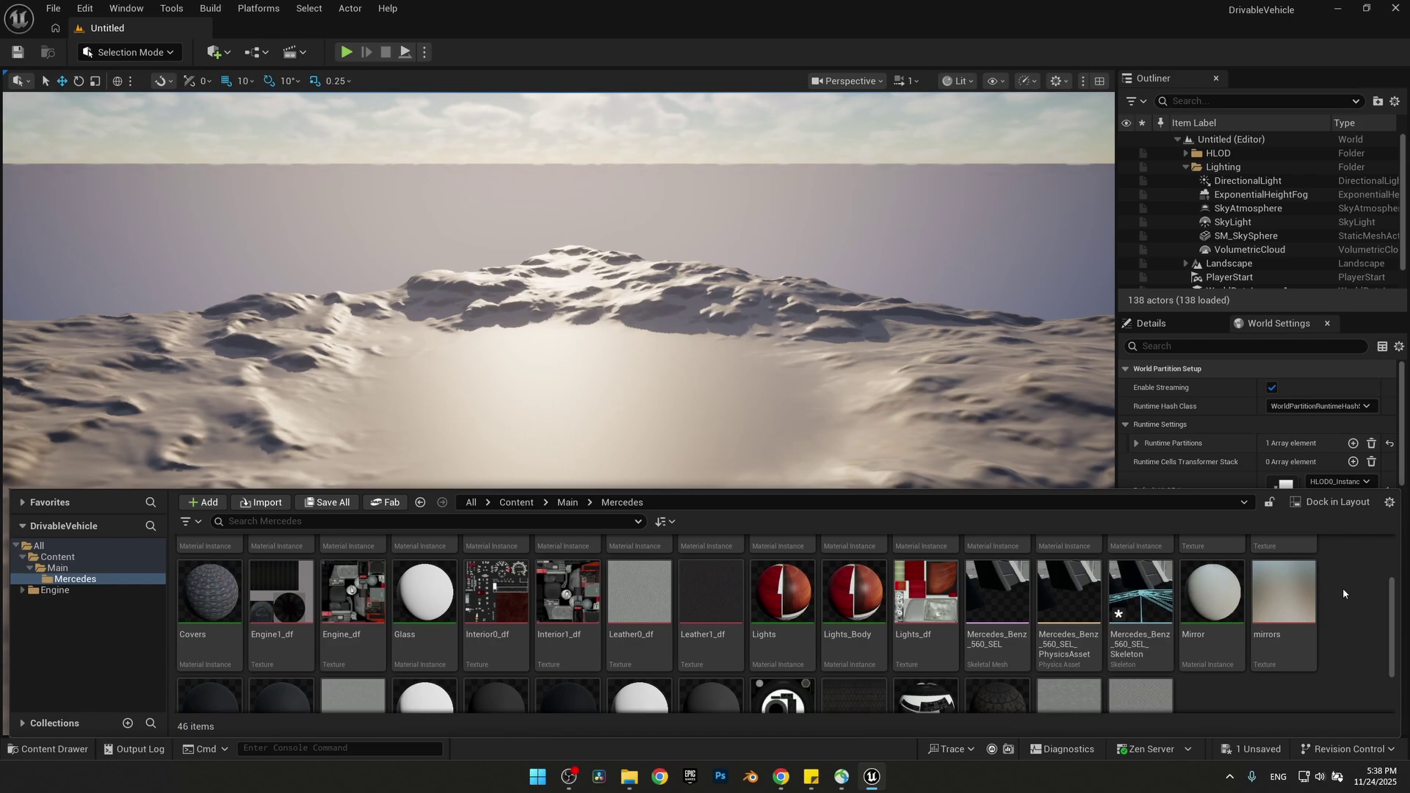
pyautogui.moveTo(1388, 602); pyautogui.dragTo(1388, 603)
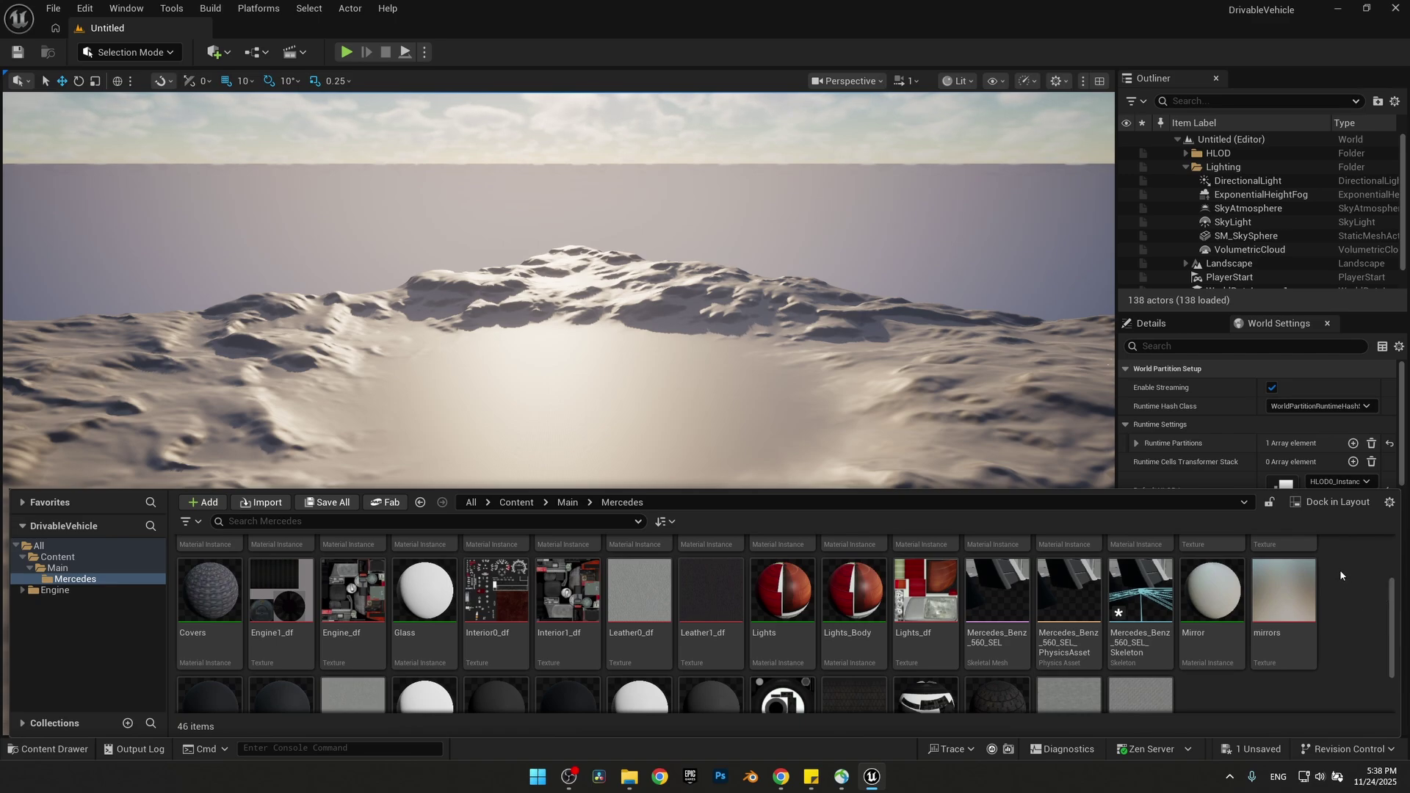
pyautogui.click(53, 8)
pyautogui.click(95, 64)
pyautogui.click(723, 330)
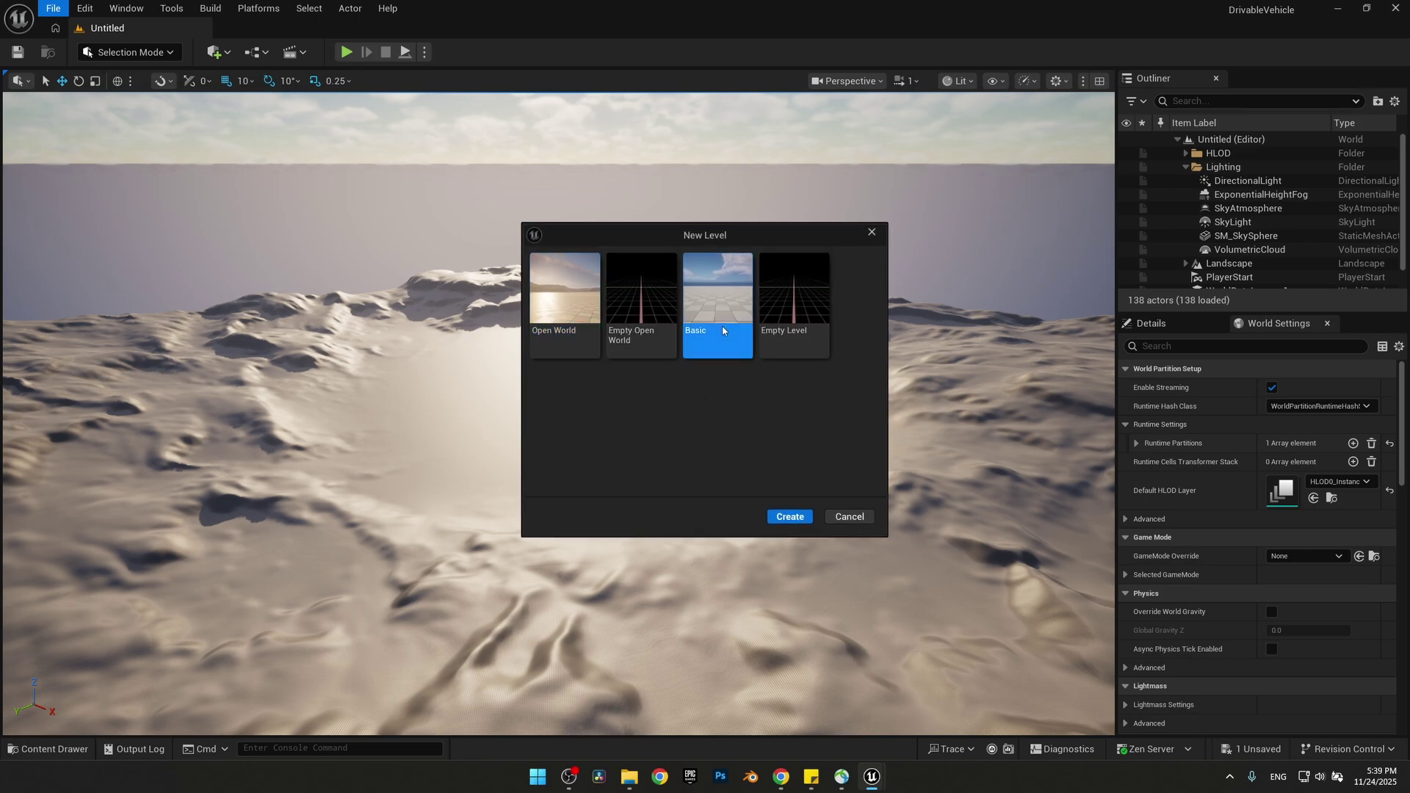
pyautogui.click(790, 517)
# - Save the level as NewMap inside a newly created Content/Maps folder
pyautogui.click(53, 9)
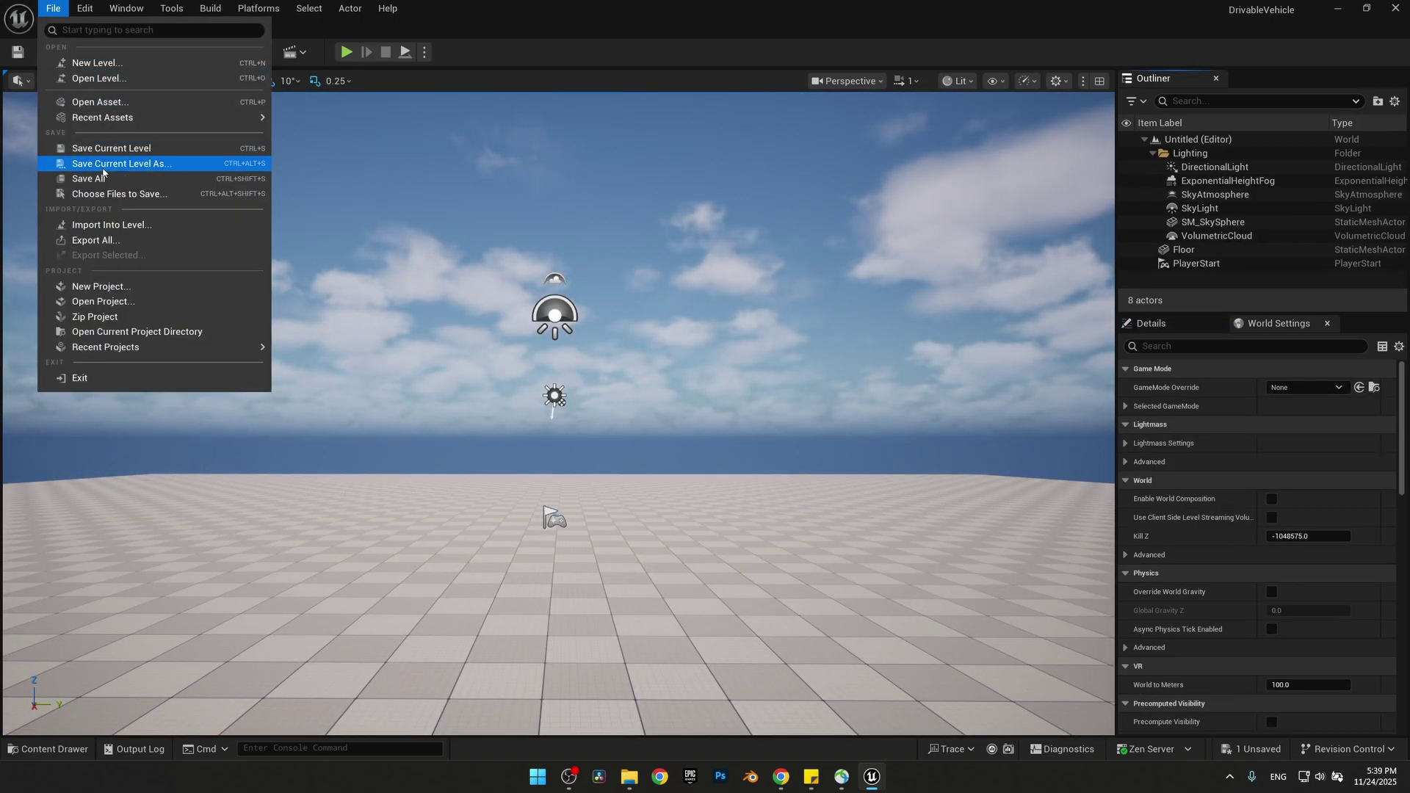
pyautogui.click(103, 167)
pyautogui.click(358, 259)
pyautogui.hotkey('ctrl', 'n')
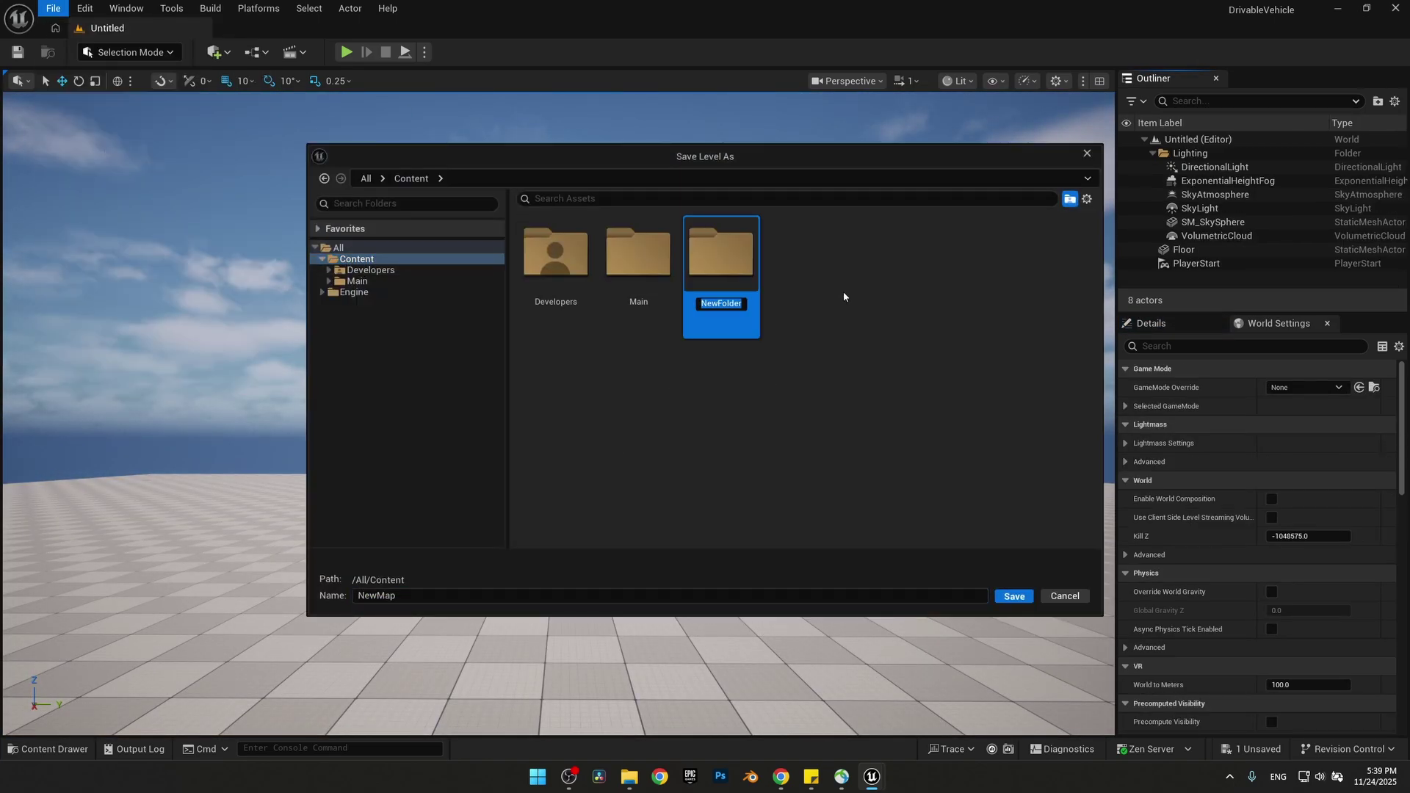
pyautogui.write('Maps')
pyautogui.press('Return')
pyautogui.doubleClick(721, 272)
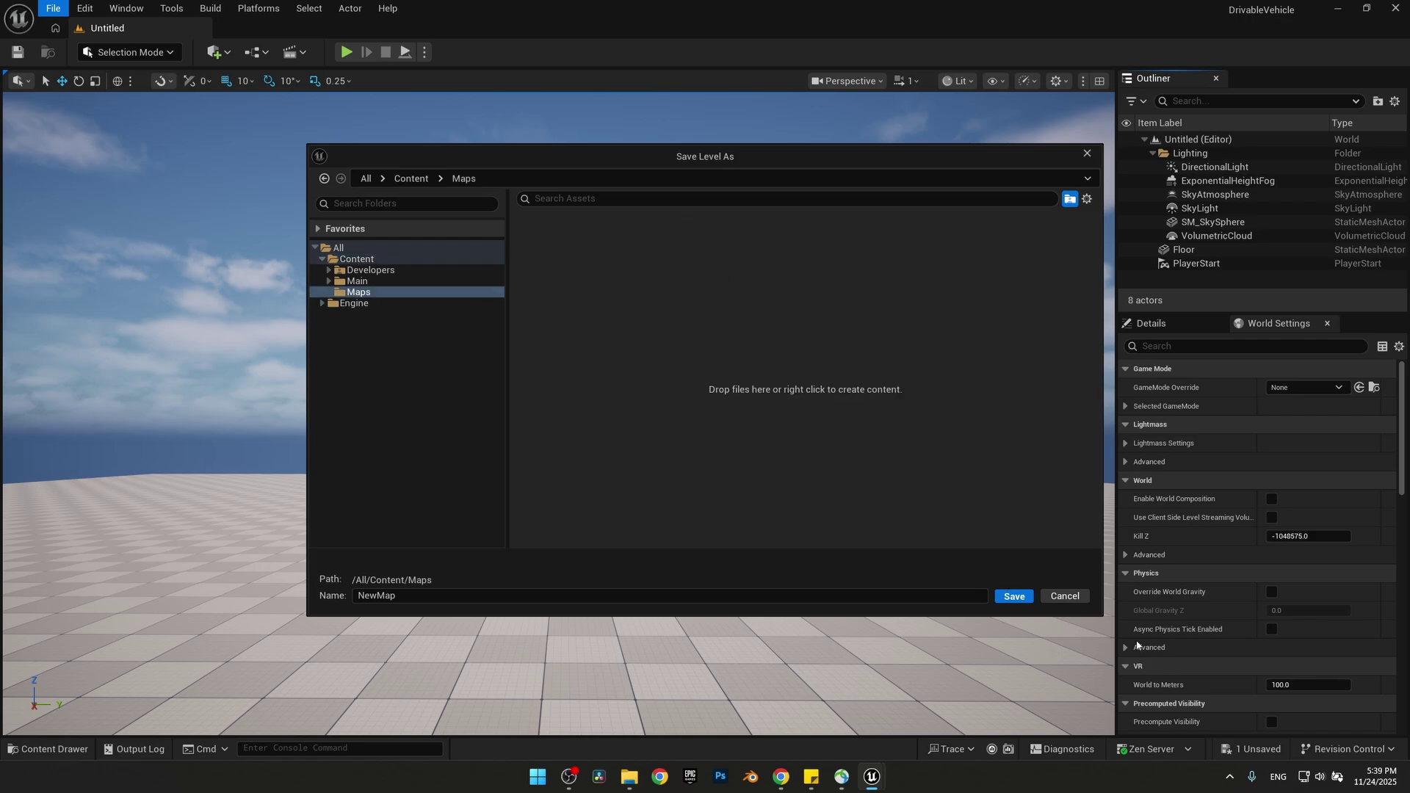
pyautogui.click(1014, 595)
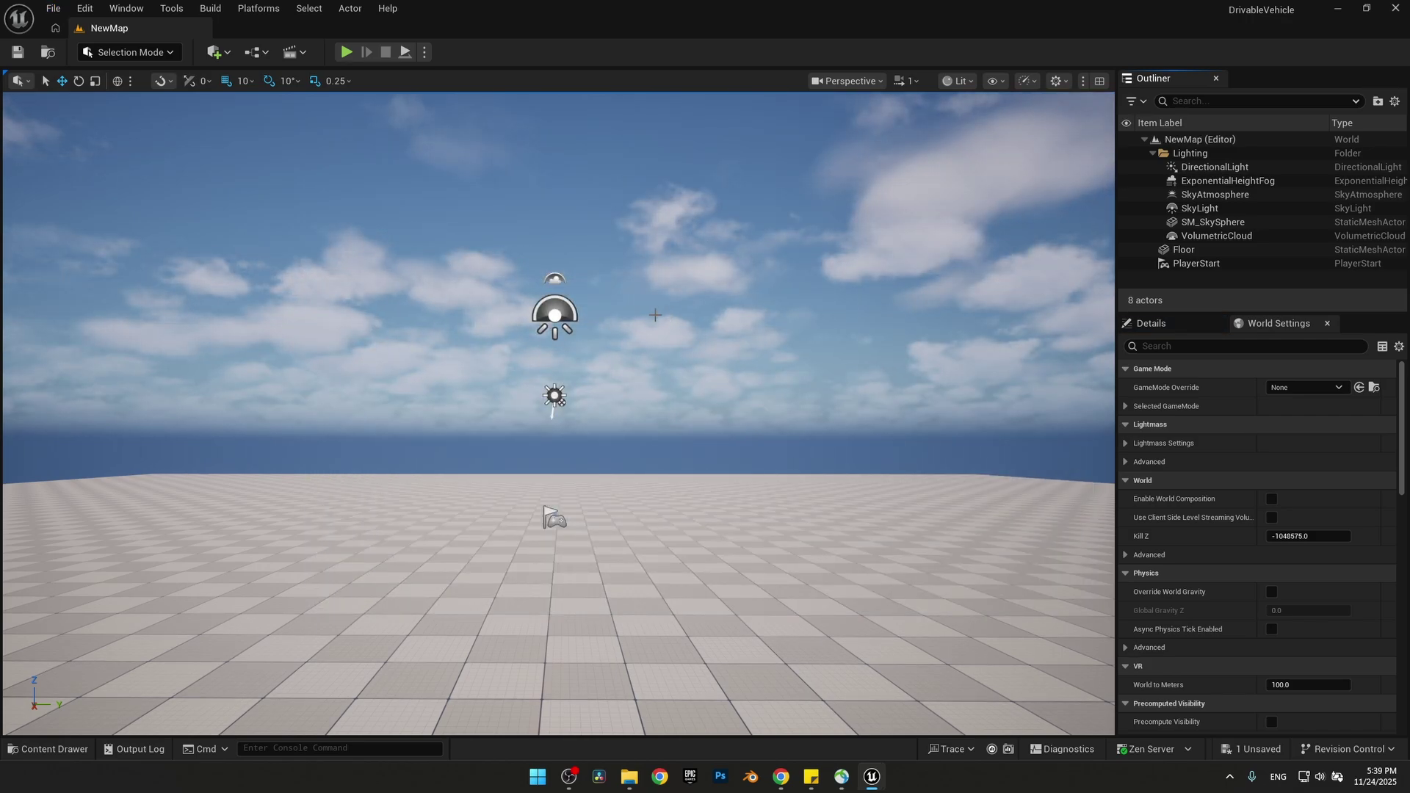
# - Search plugins for 'Chaos Vehi', enable ChaosVehiclesPlugin, accept the experimental warning and restart the editor
pyautogui.click(83, 8)
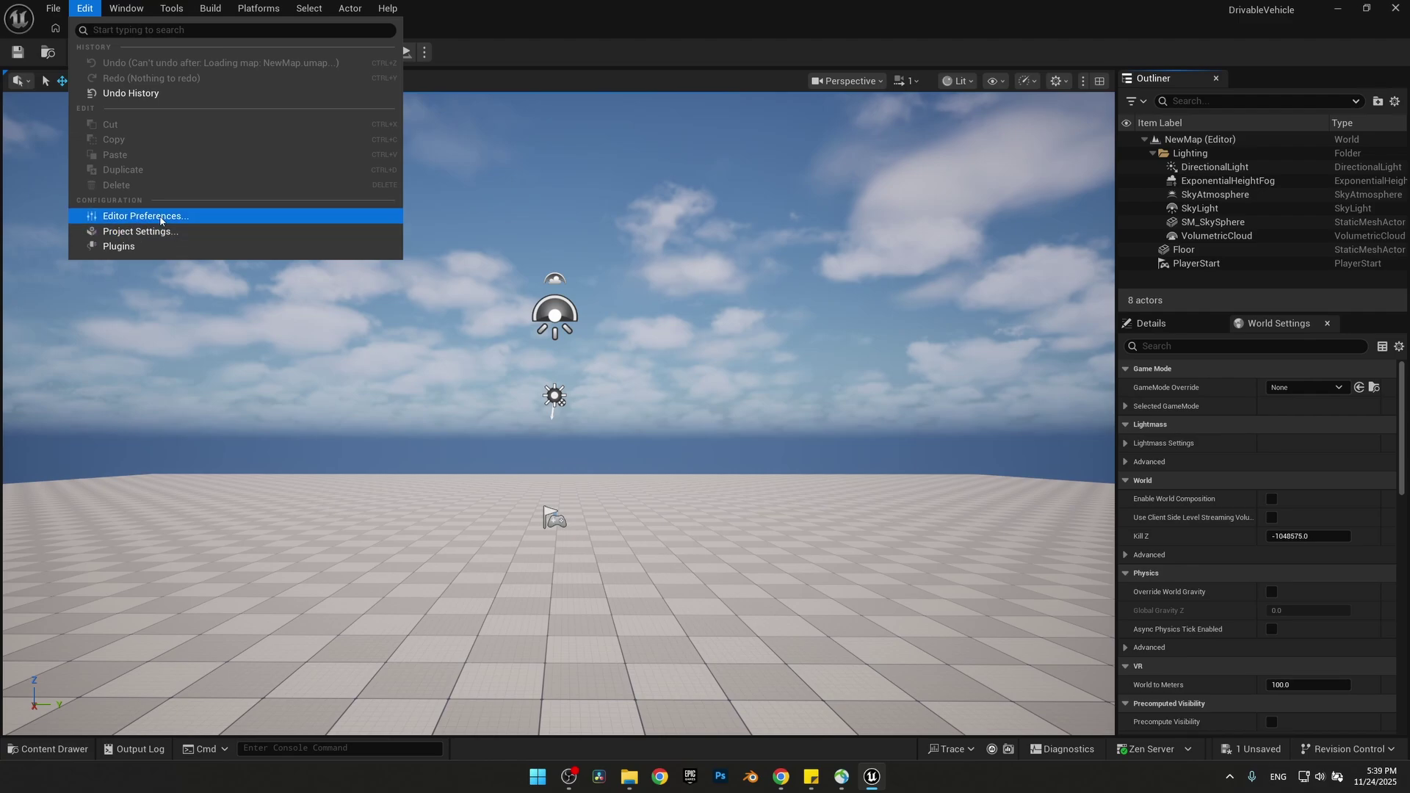
pyautogui.click(121, 246)
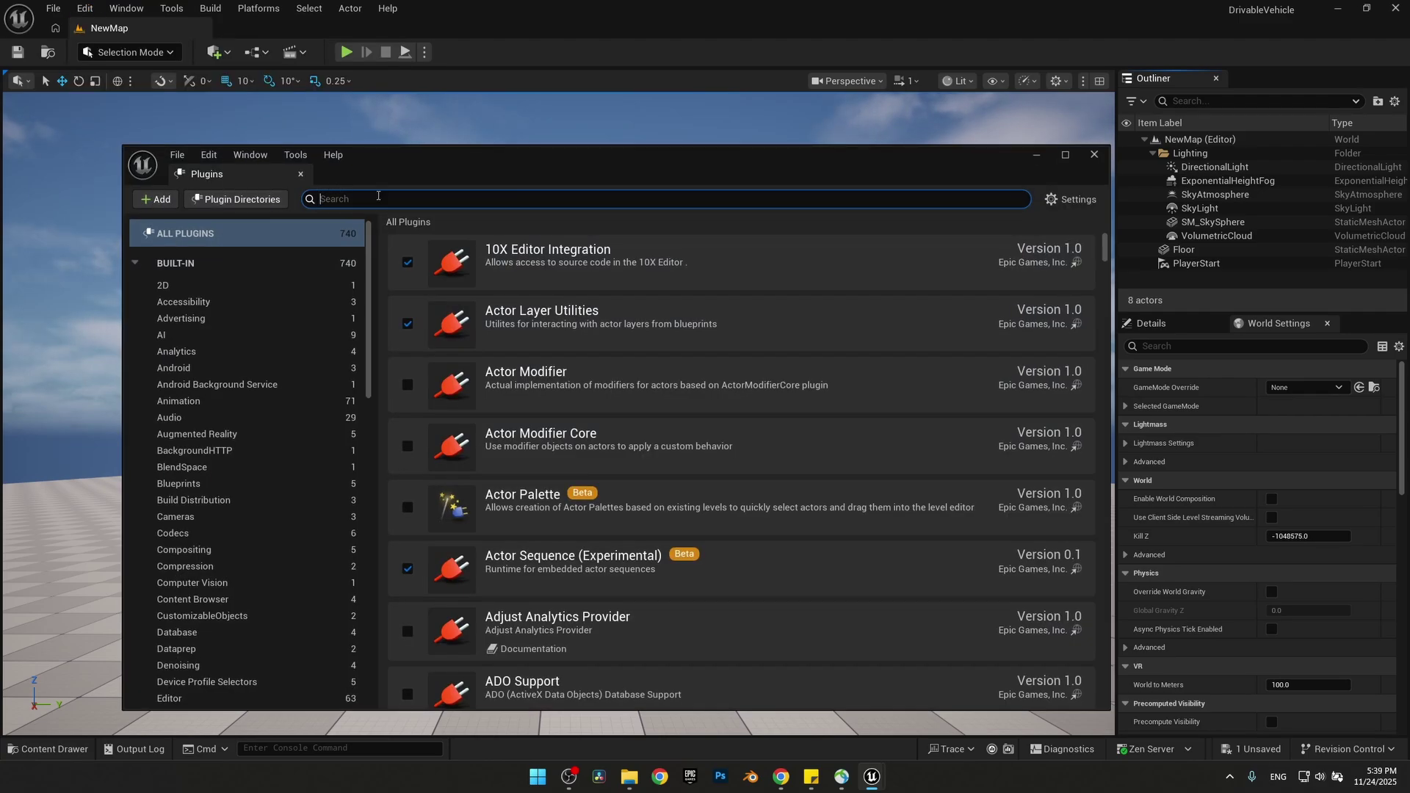
pyautogui.write('Chaos Vehi')
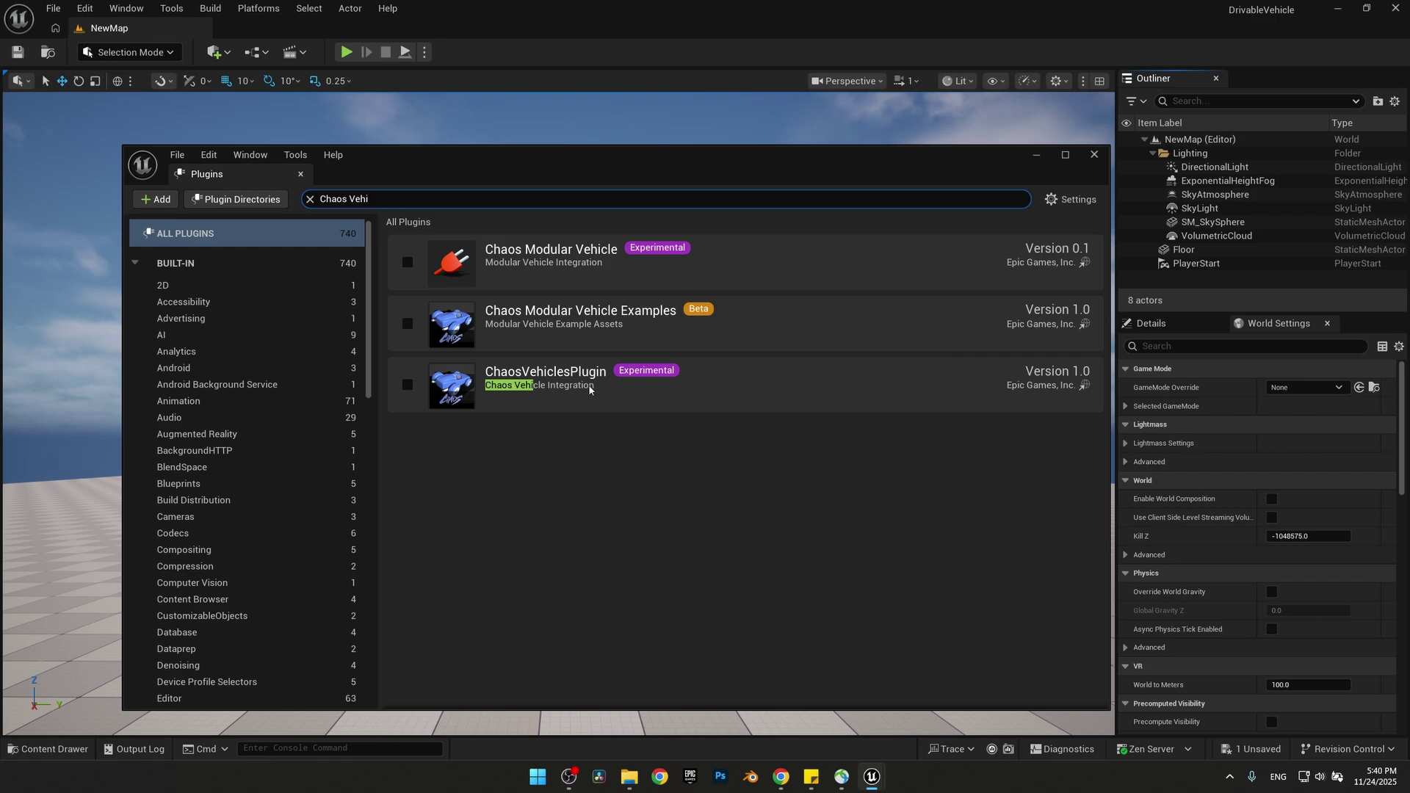
pyautogui.click(407, 385)
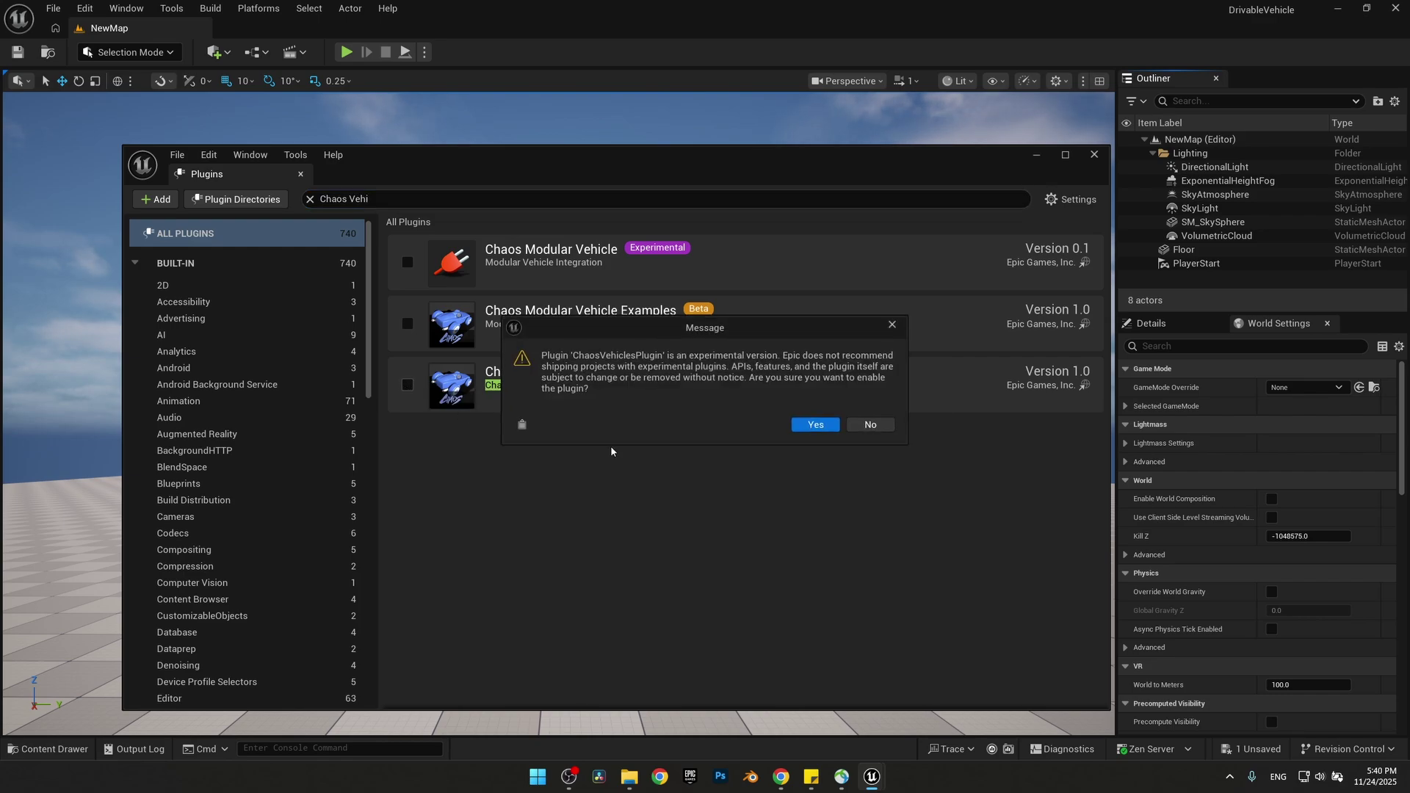
pyautogui.click(815, 424)
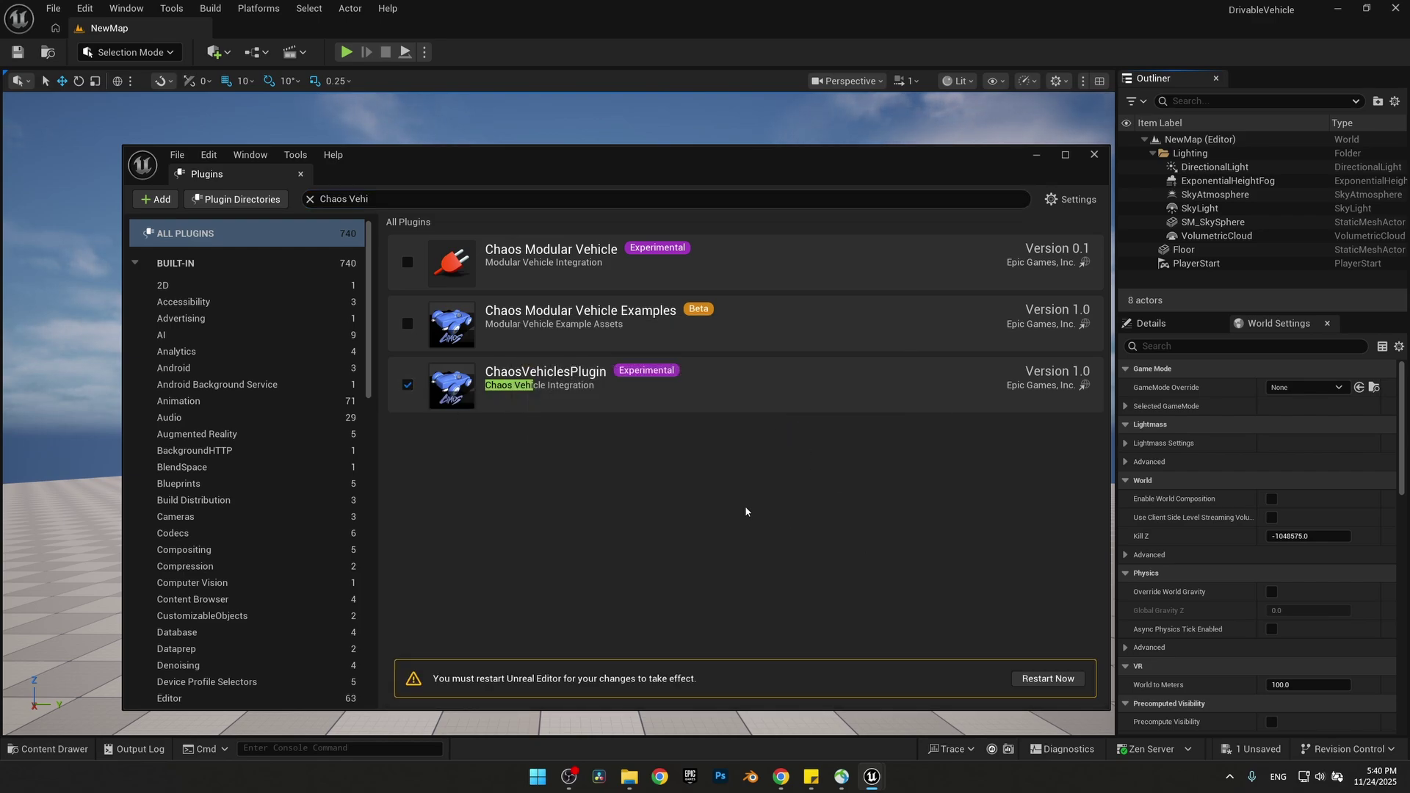
pyautogui.click(1066, 682)
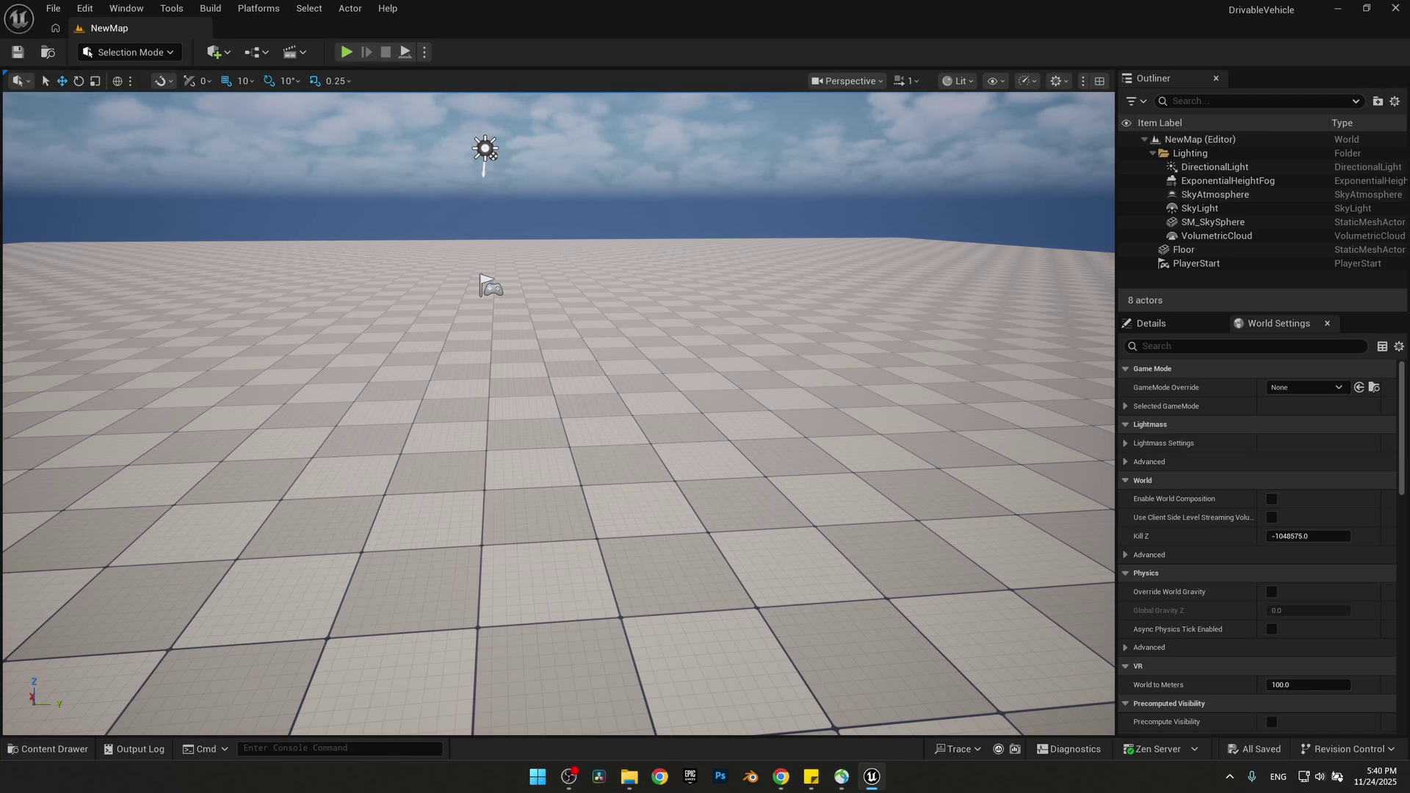
# - Create a Blueprints folder inside the Main content folder
pyautogui.click(48, 749)
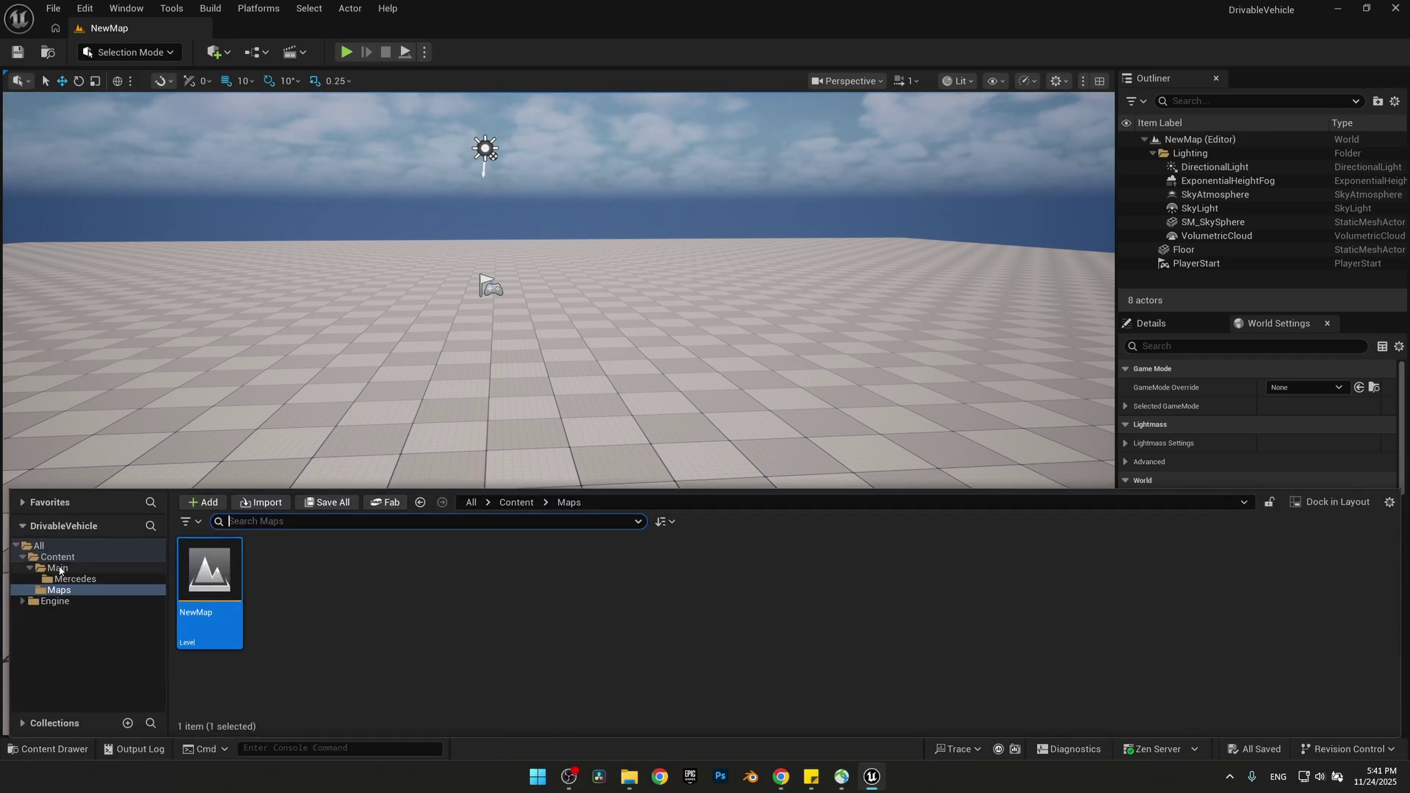
pyautogui.click(58, 568)
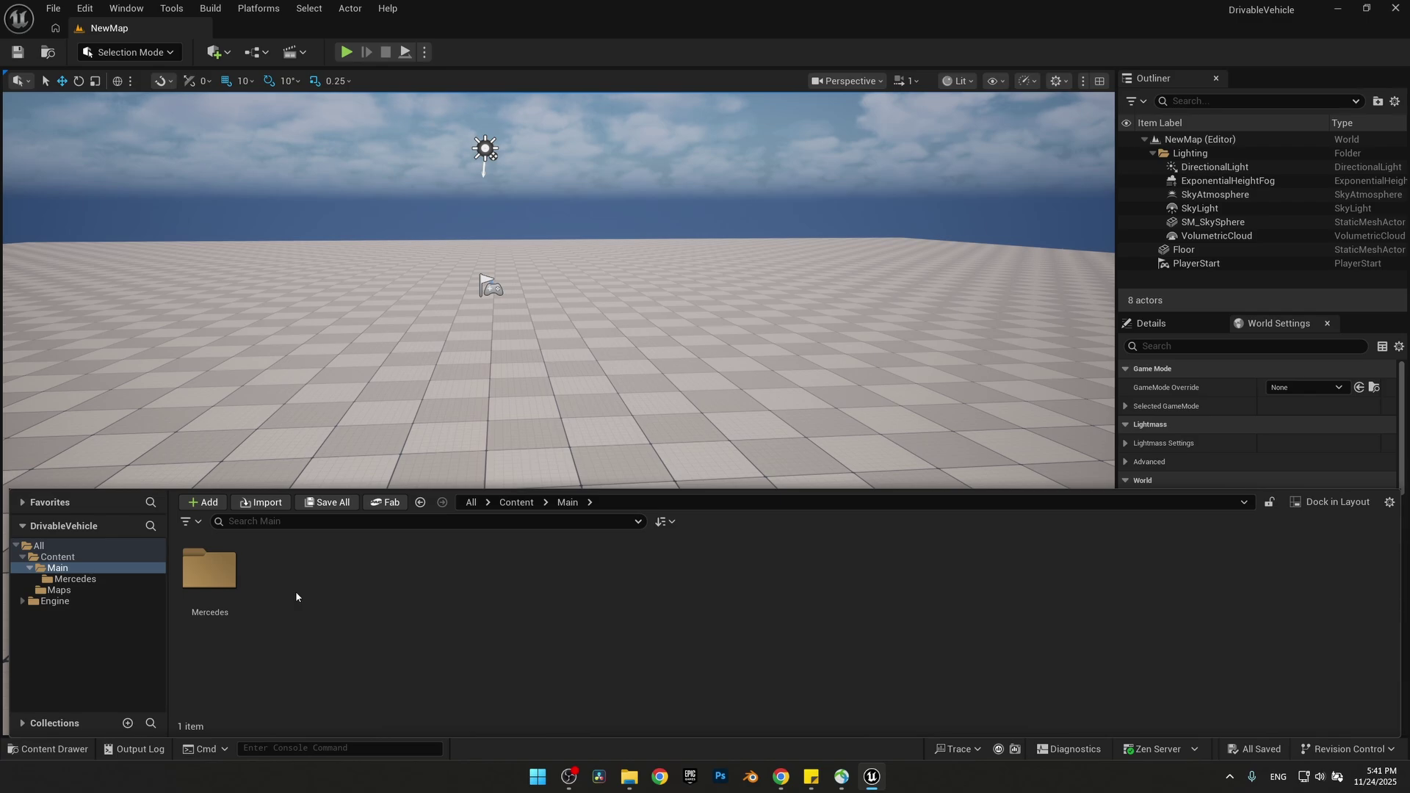
pyautogui.hotkey('ctrl', 'shift', 'n')
pyautogui.write('Blueprints')
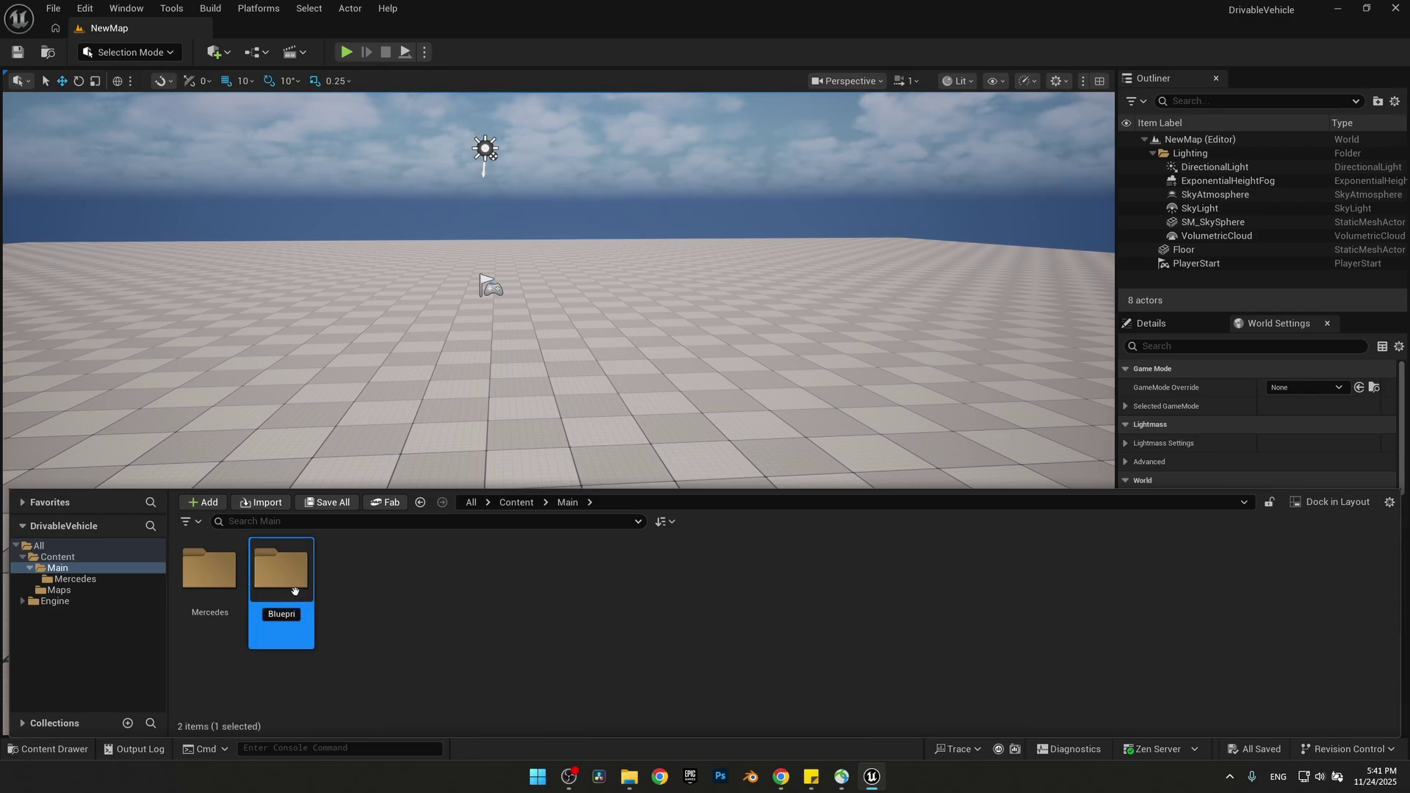
pyautogui.press('Return')
pyautogui.press('Return')
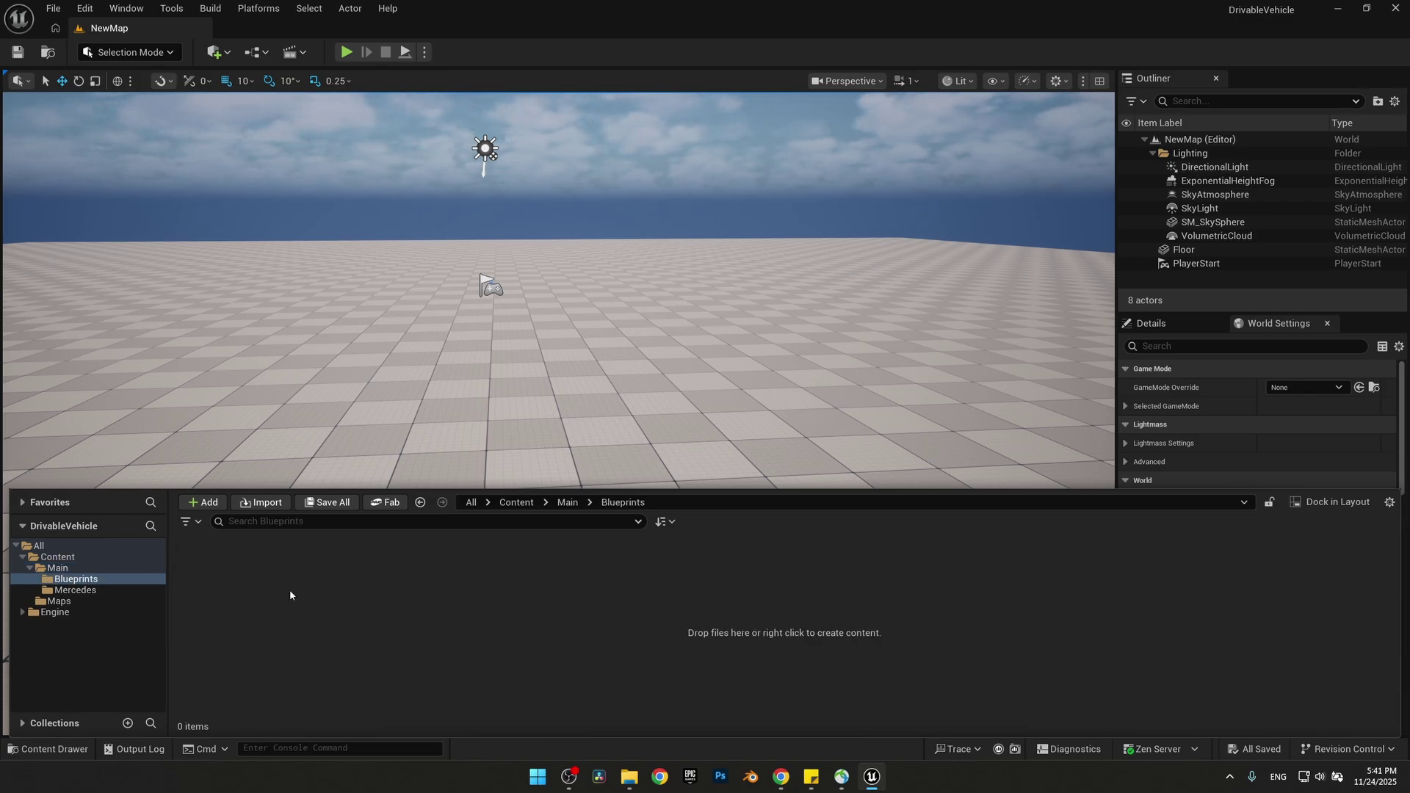
# - Create a Blueprint class named BP_Car with WheeledVehiclePawn as its parent
pyautogui.rightClick(213, 613)
pyautogui.click(312, 208)
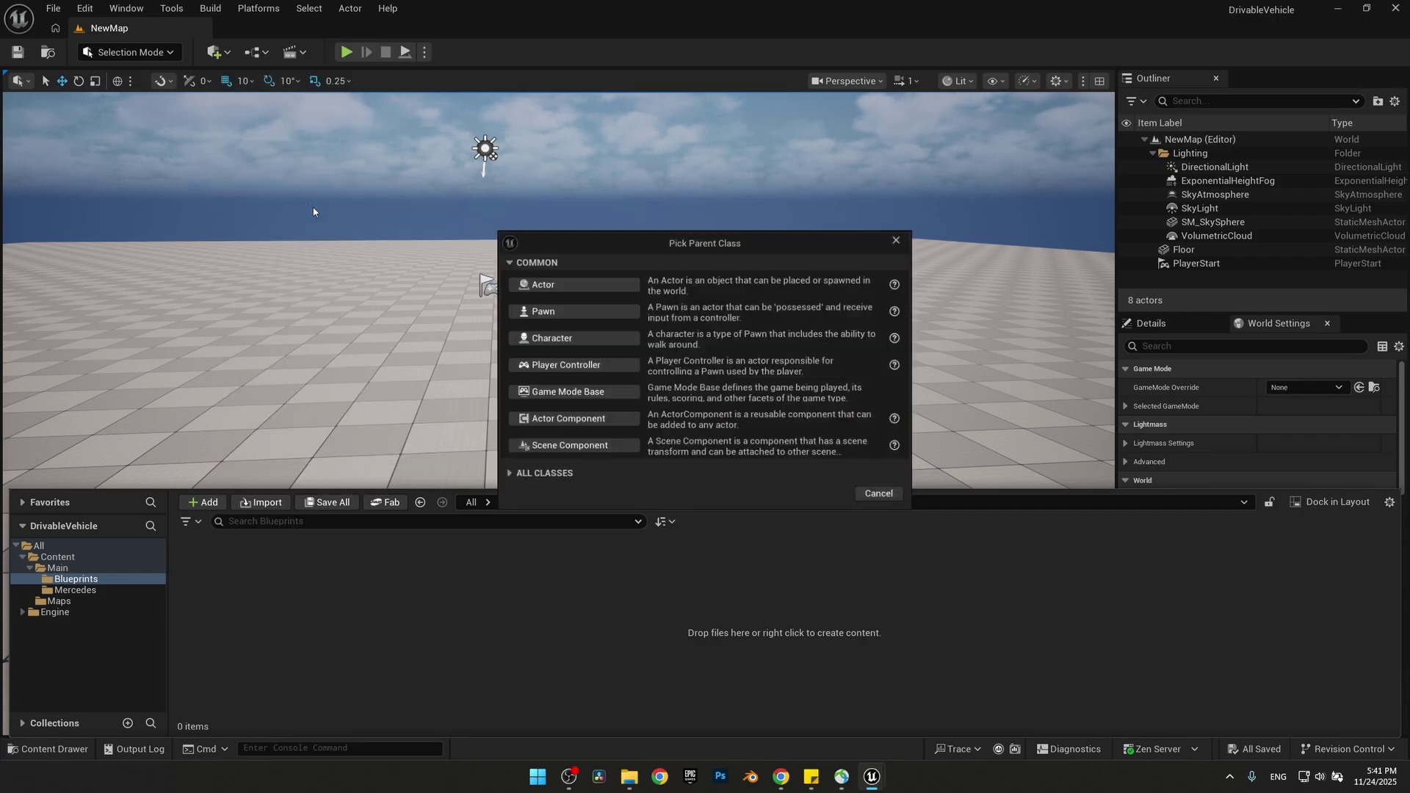
pyautogui.click(504, 481)
pyautogui.write('Wheeled')
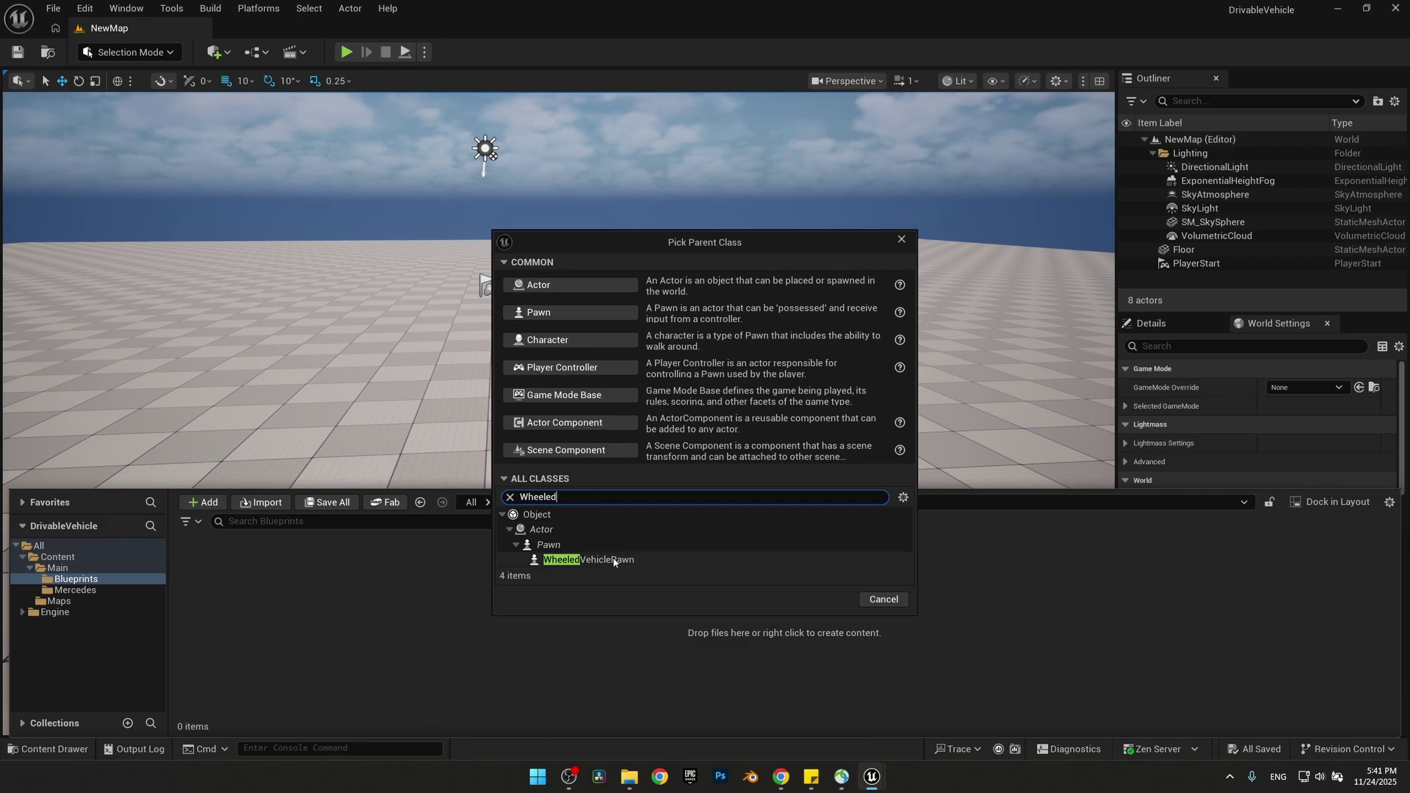
pyautogui.click(647, 560)
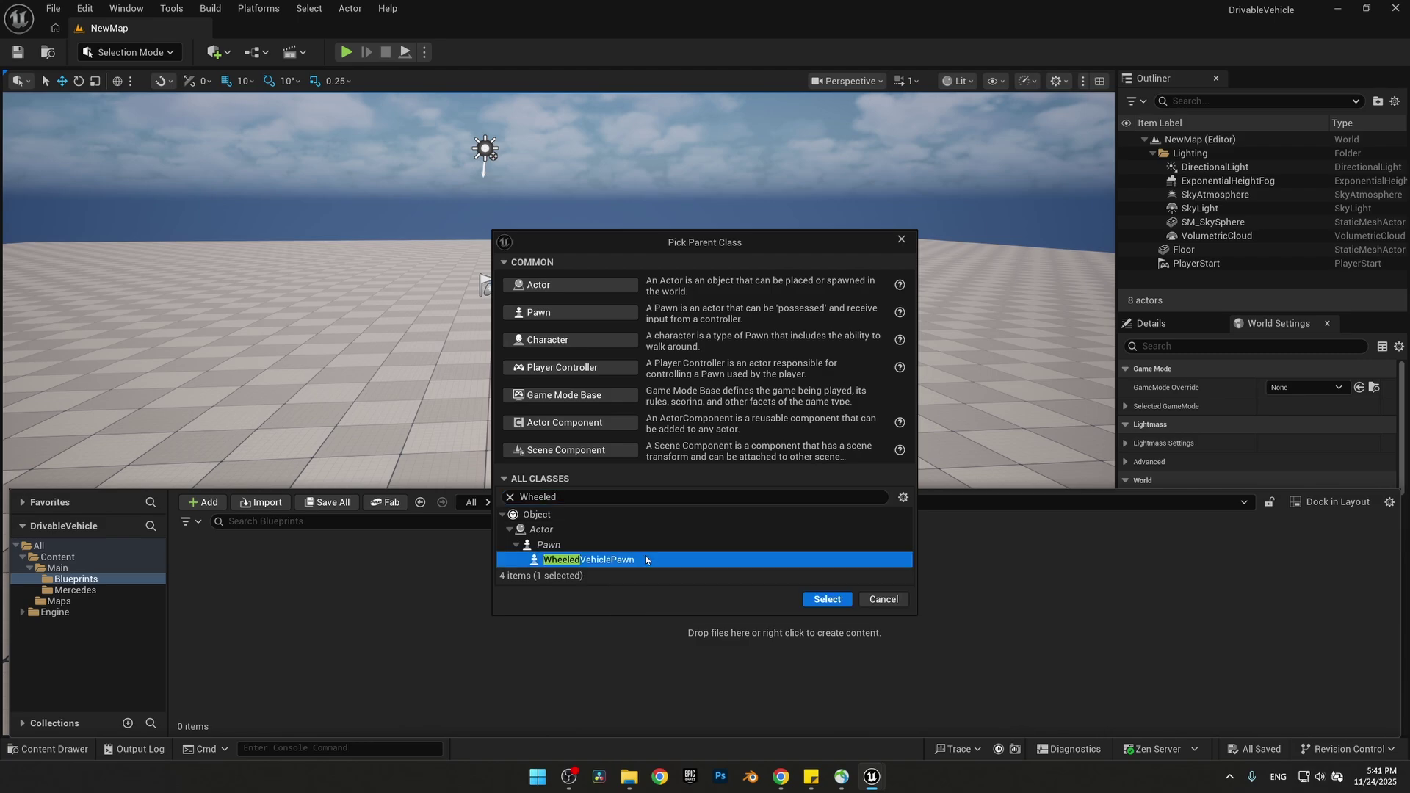
pyautogui.click(827, 599)
pyautogui.write('BP_Car')
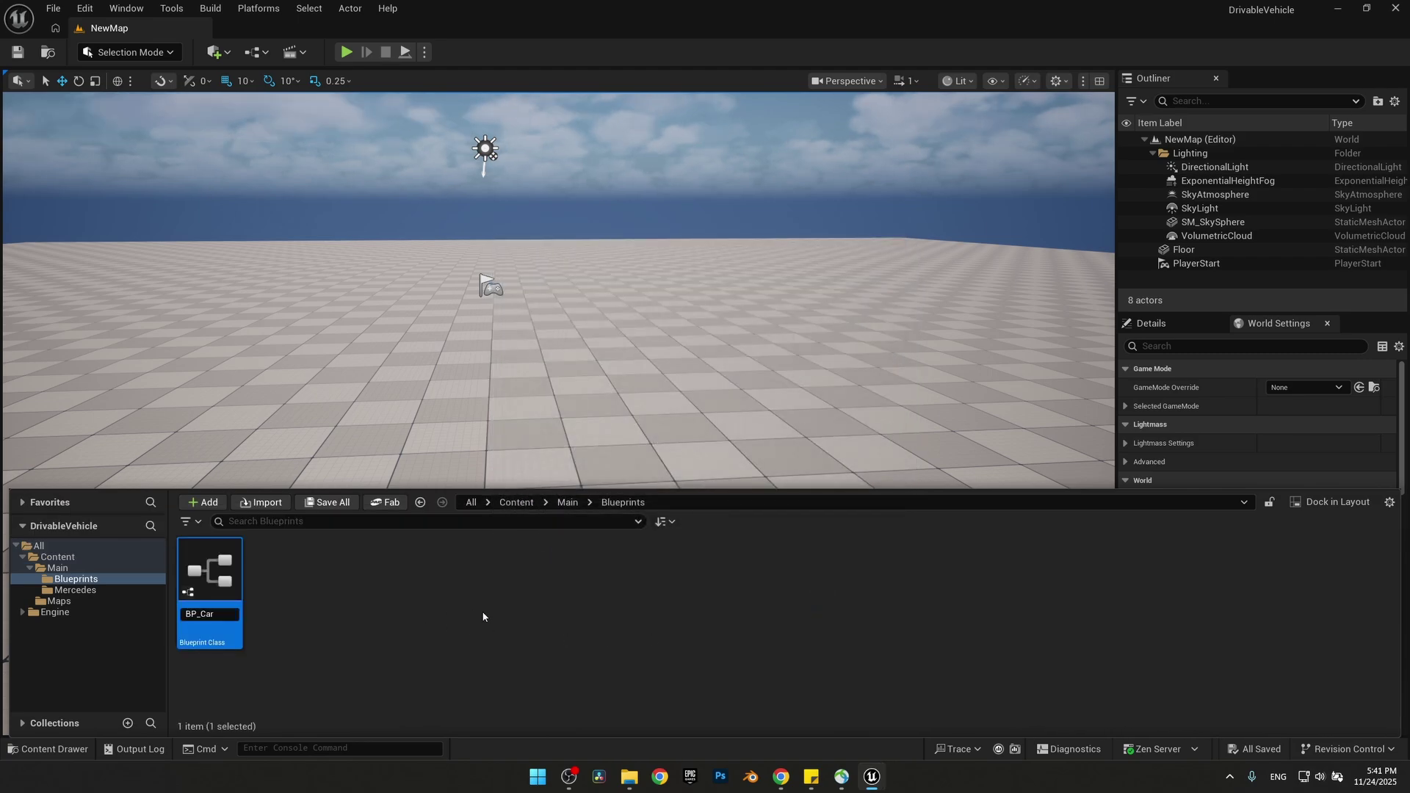
pyautogui.press('Return')
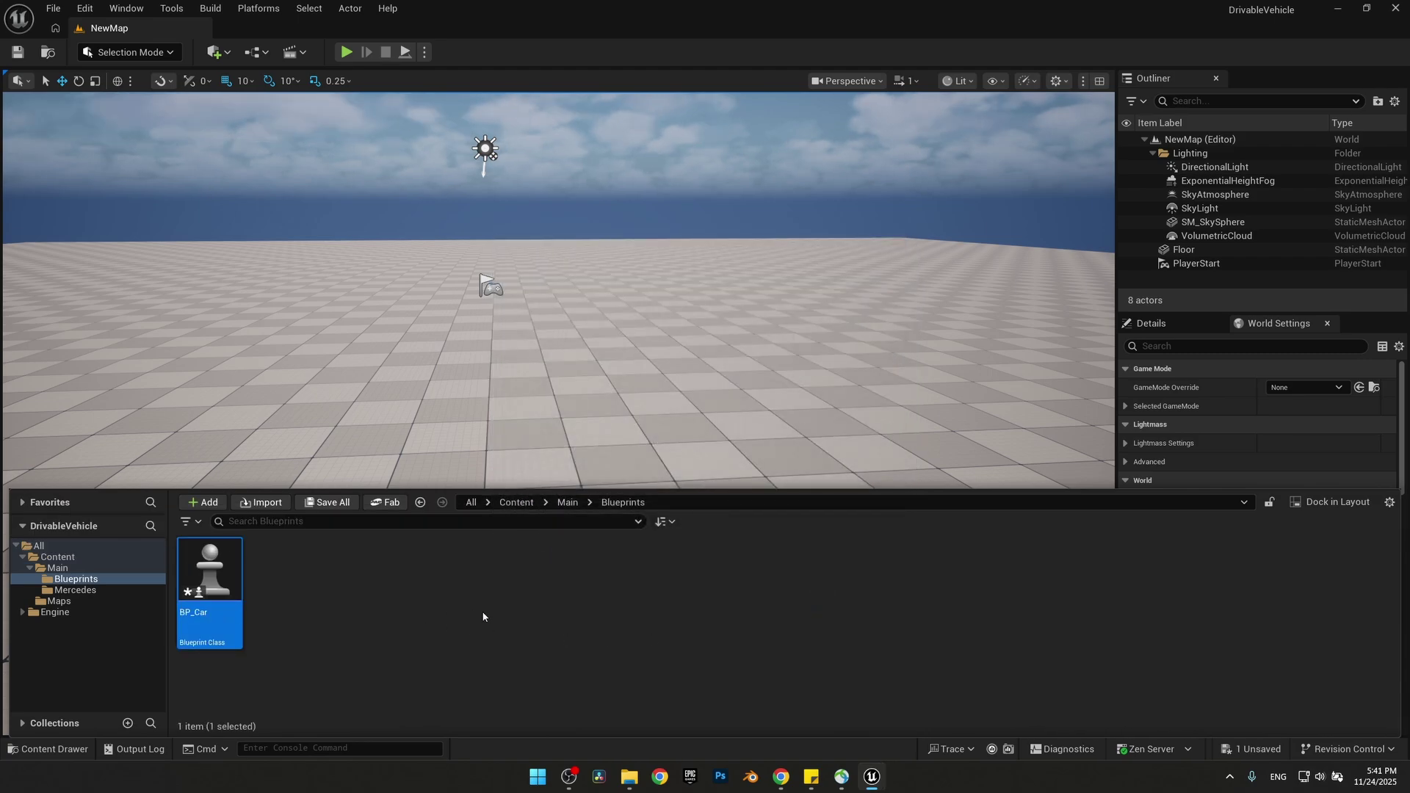
# - Open BP_Car and set its Skeletal Mesh Asset to Mercedes_Benz_560_SEL
pyautogui.doubleClick(211, 572)
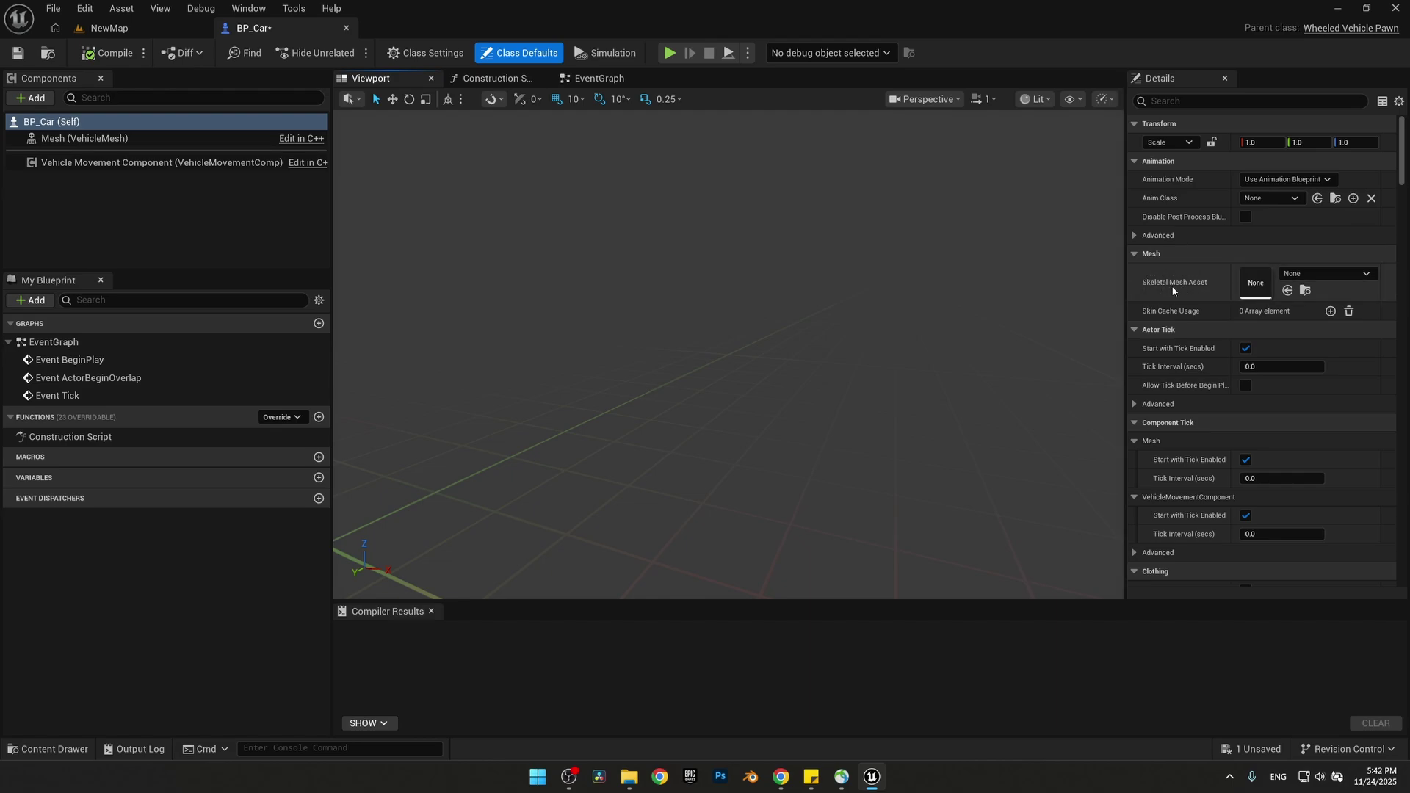
pyautogui.click(1345, 274)
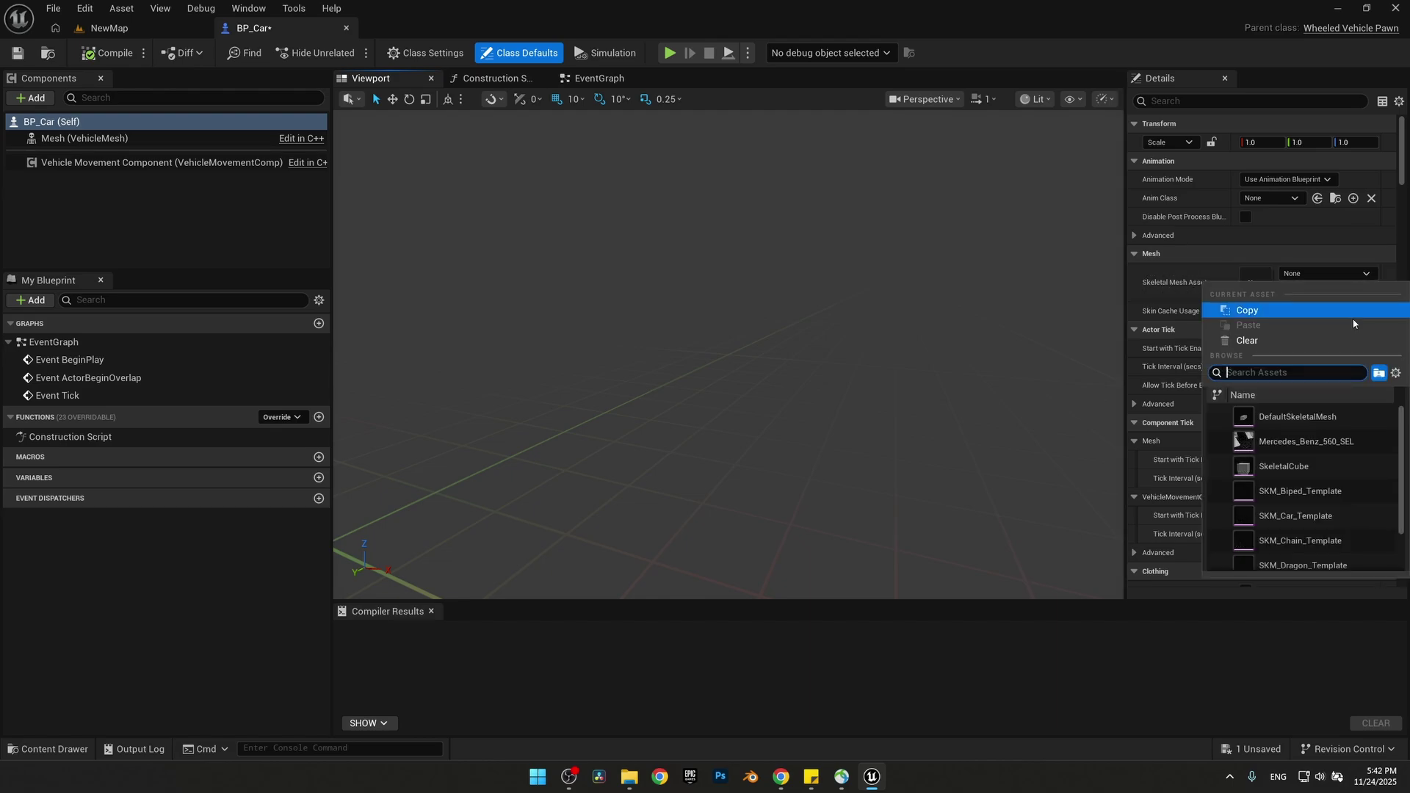
pyautogui.click(1338, 443)
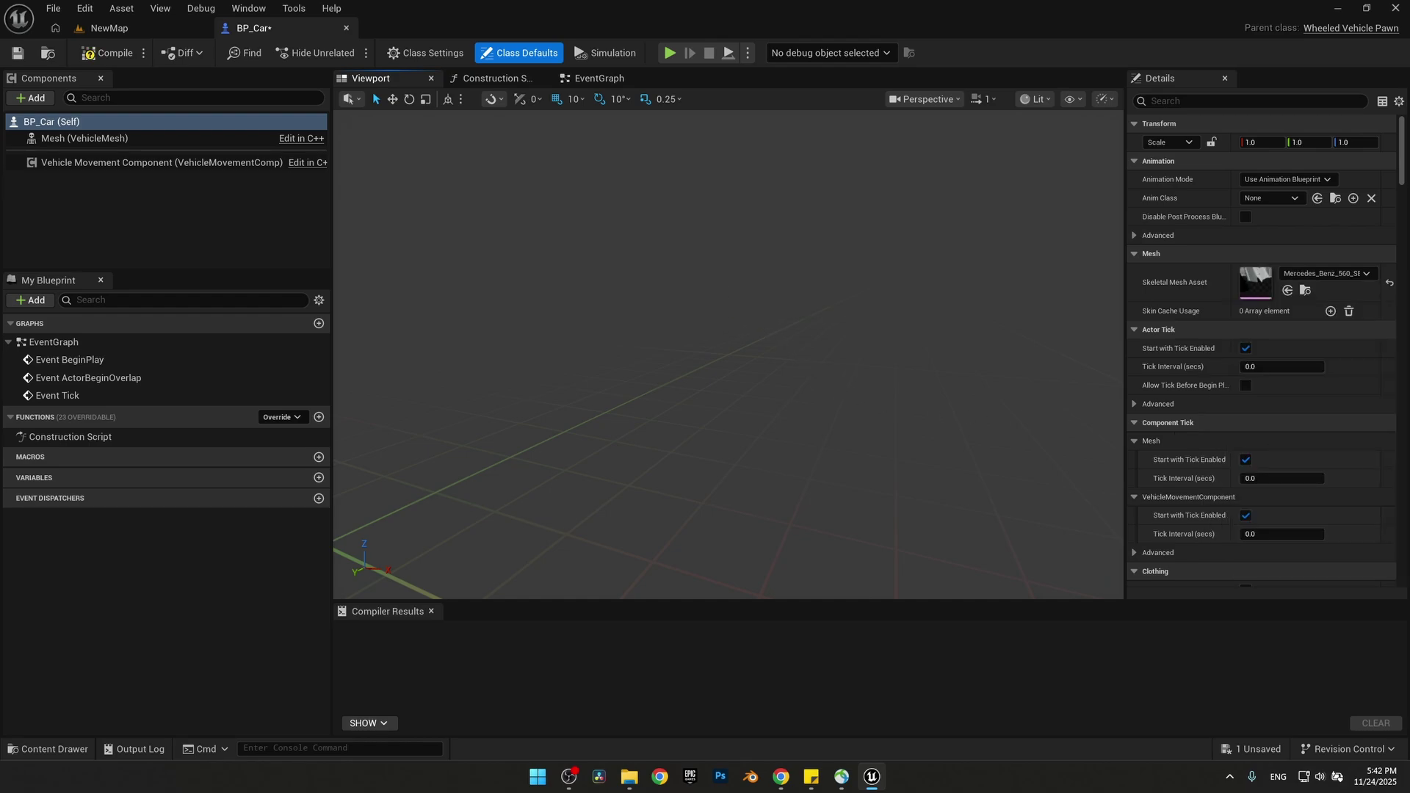
pyautogui.moveTo(727, 353)
pyautogui.mouseDown(button='right')
pyautogui.moveTo(440, 353)
pyautogui.moveTo(786, 353)
pyautogui.moveTo(727, 352)
pyautogui.mouseUp(button='right')
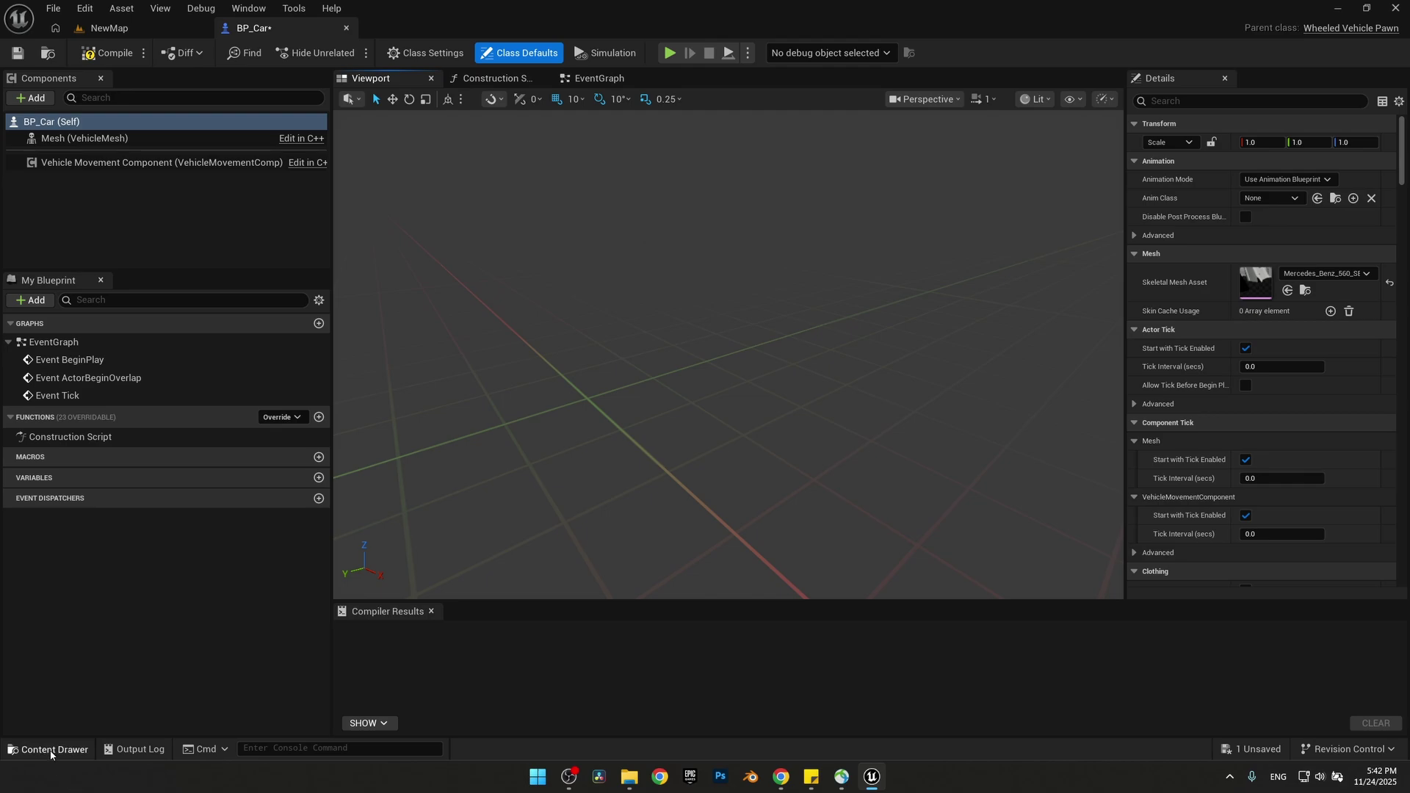
pyautogui.click(50, 750)
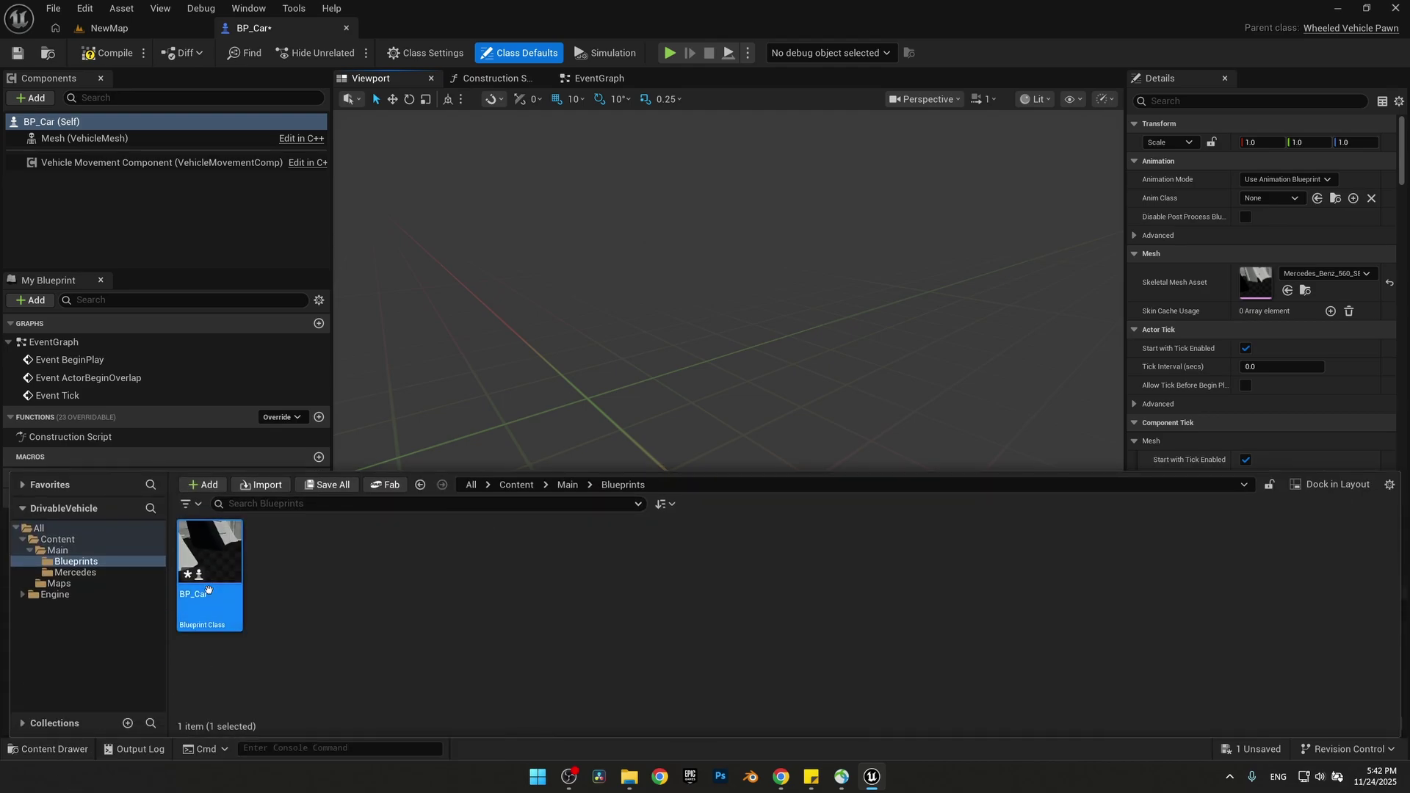
pyautogui.click(276, 557)
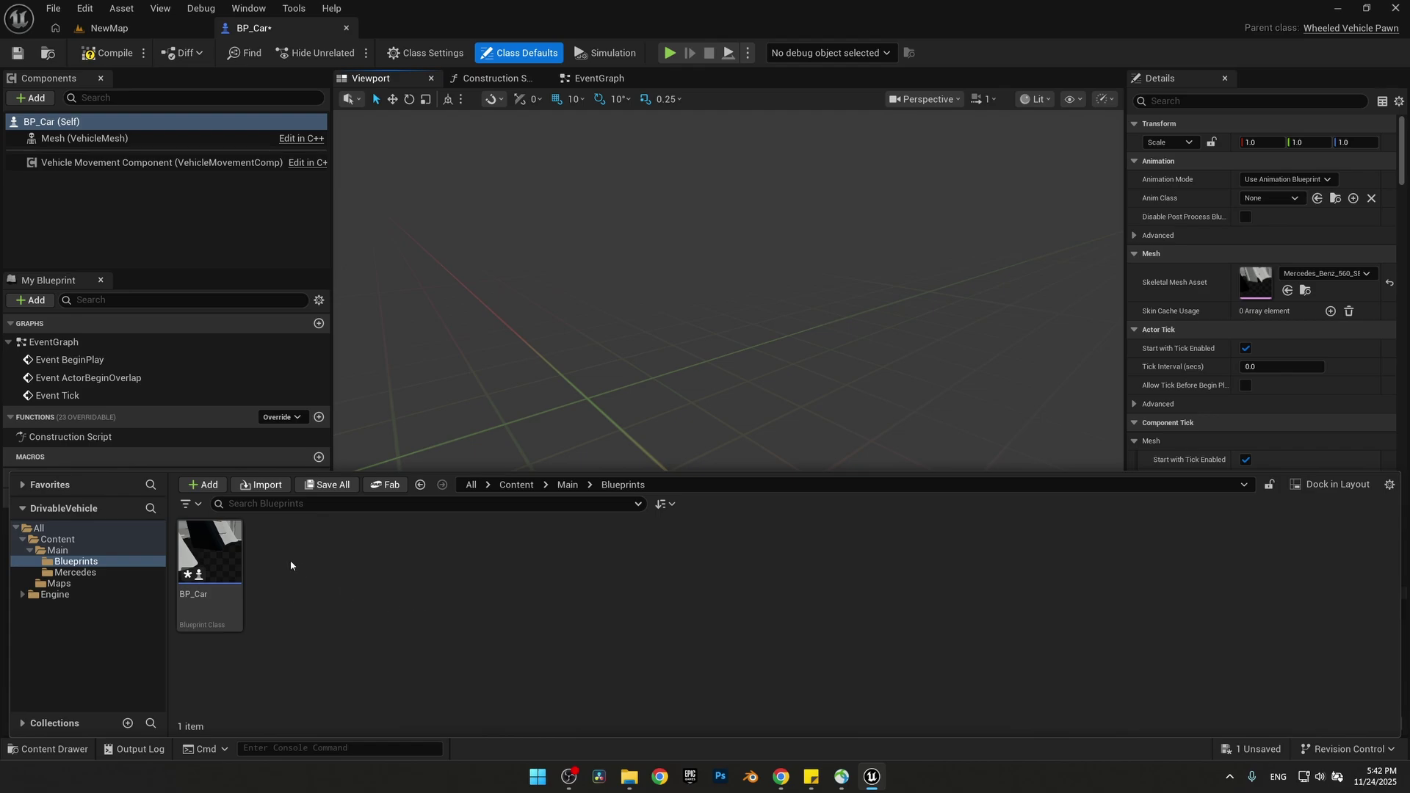
# - Force delete Mercedes_Benz_560_SEL_PhysicsAsset from the Mercedes folder
pyautogui.click(66, 572)
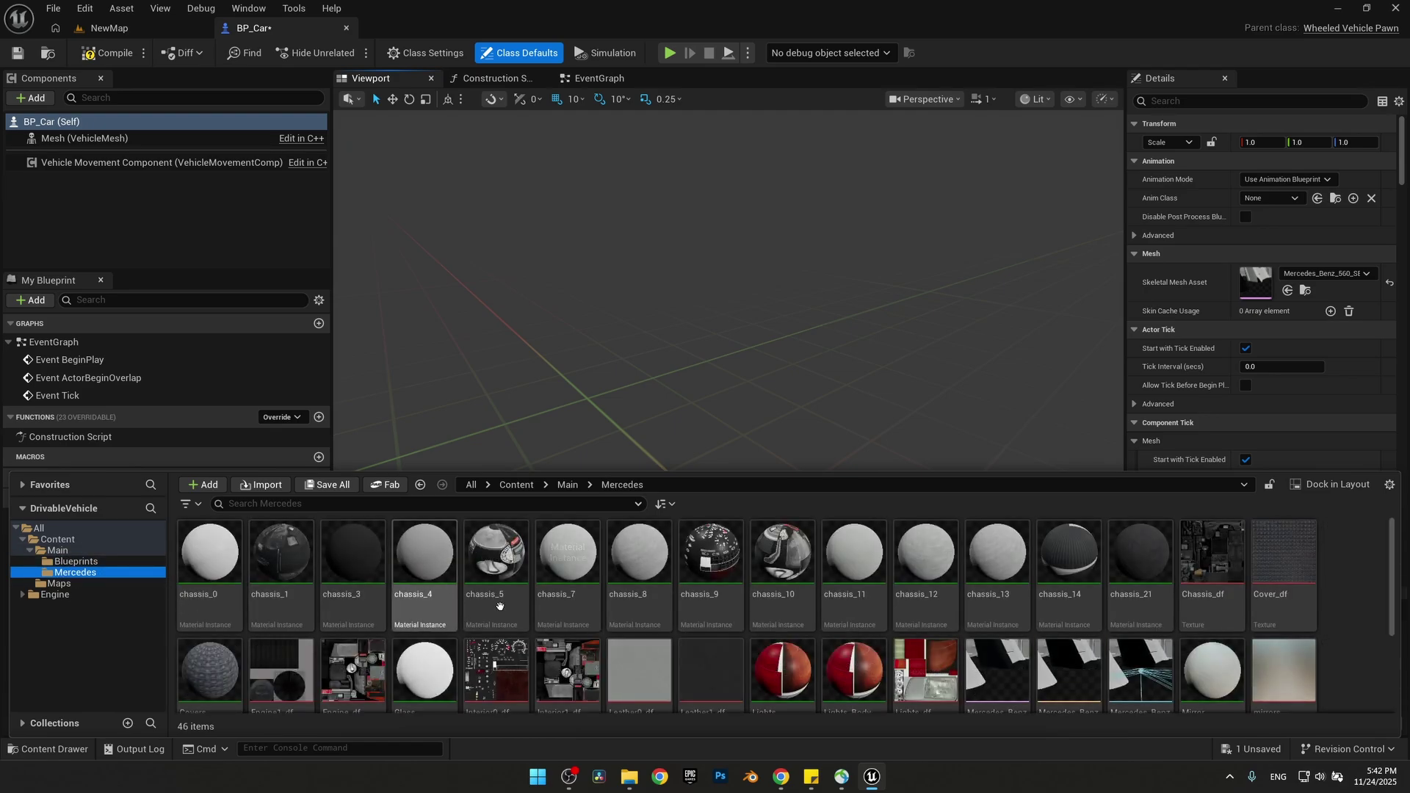
pyautogui.scroll(-2, 1079, 668)
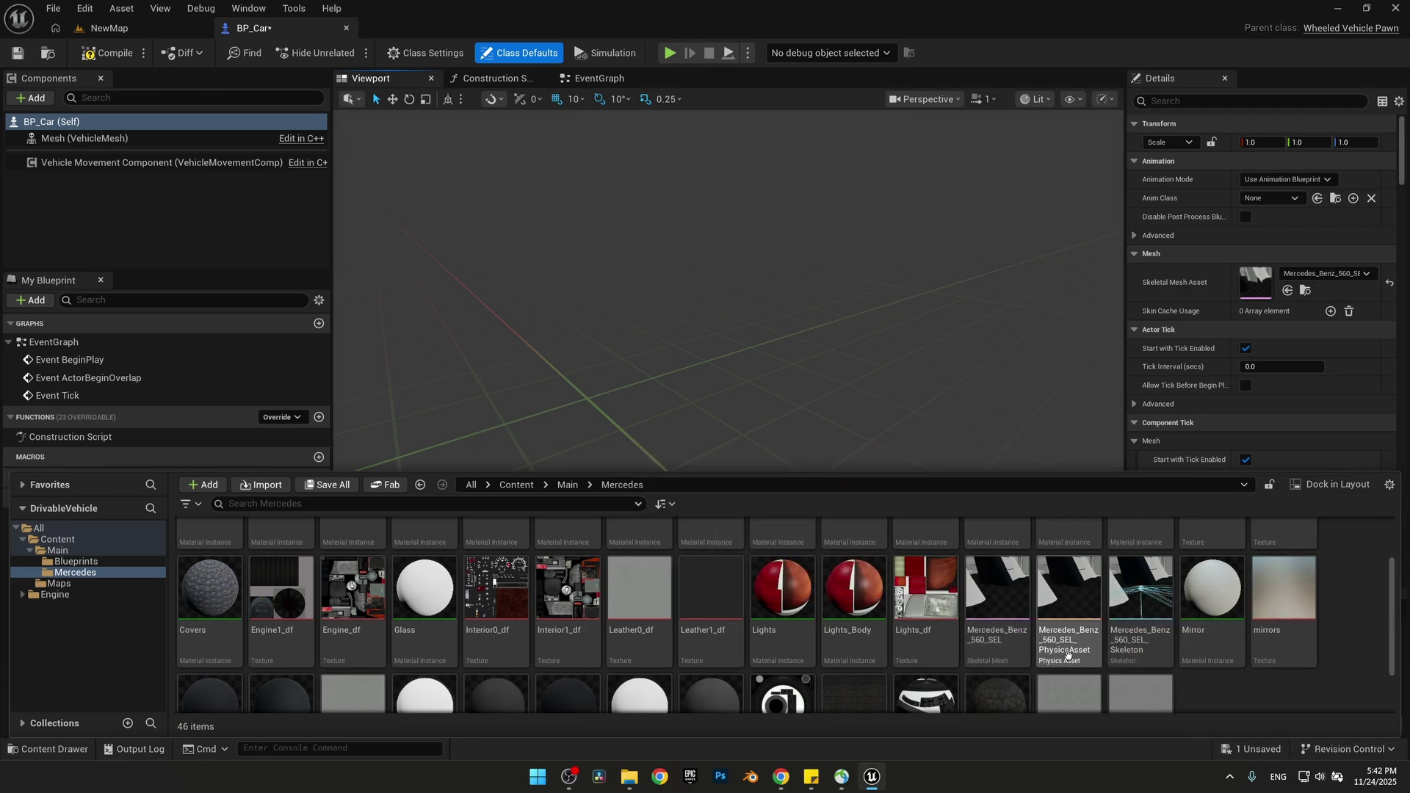
pyautogui.rightClick(1068, 617)
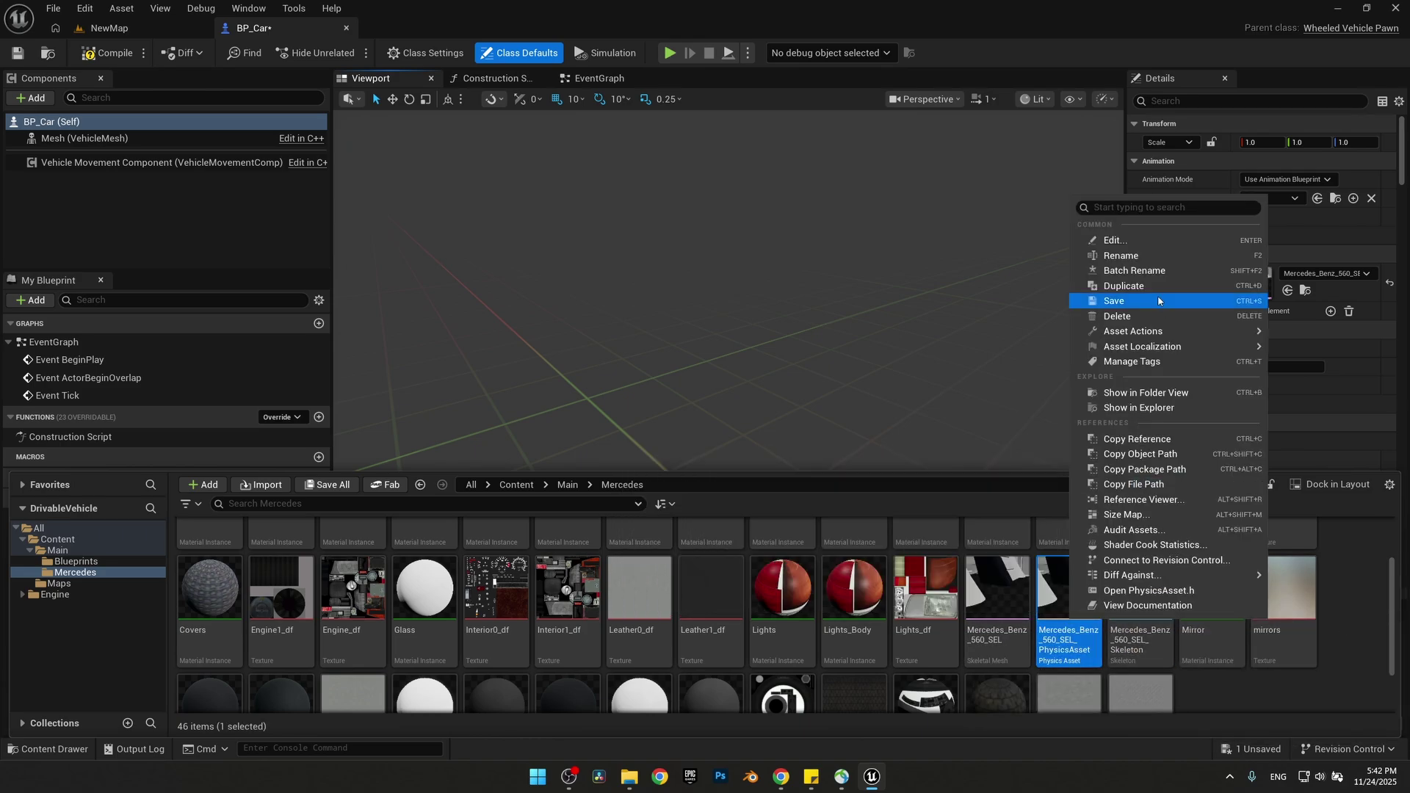
pyautogui.click(1117, 317)
pyautogui.click(727, 612)
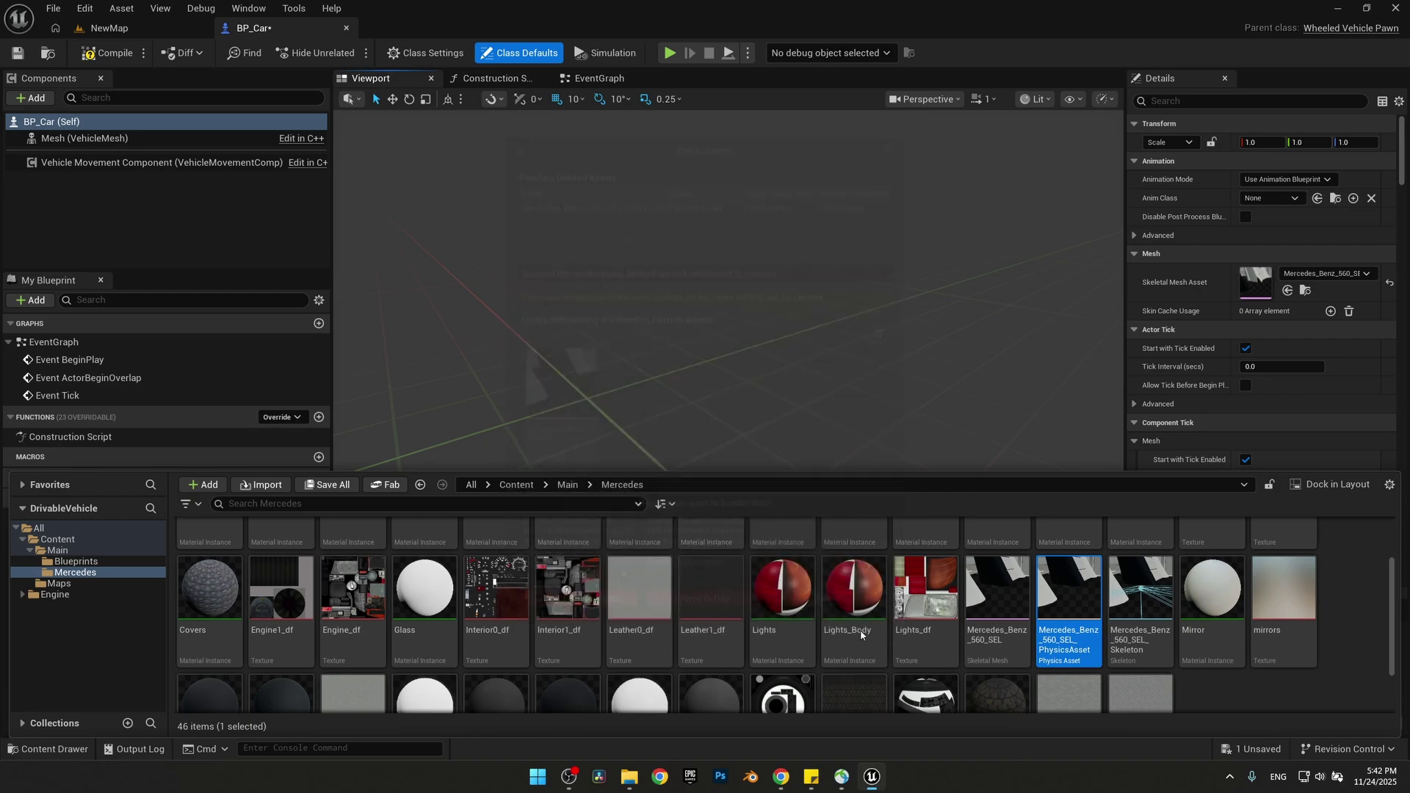
pyautogui.click(64, 749)
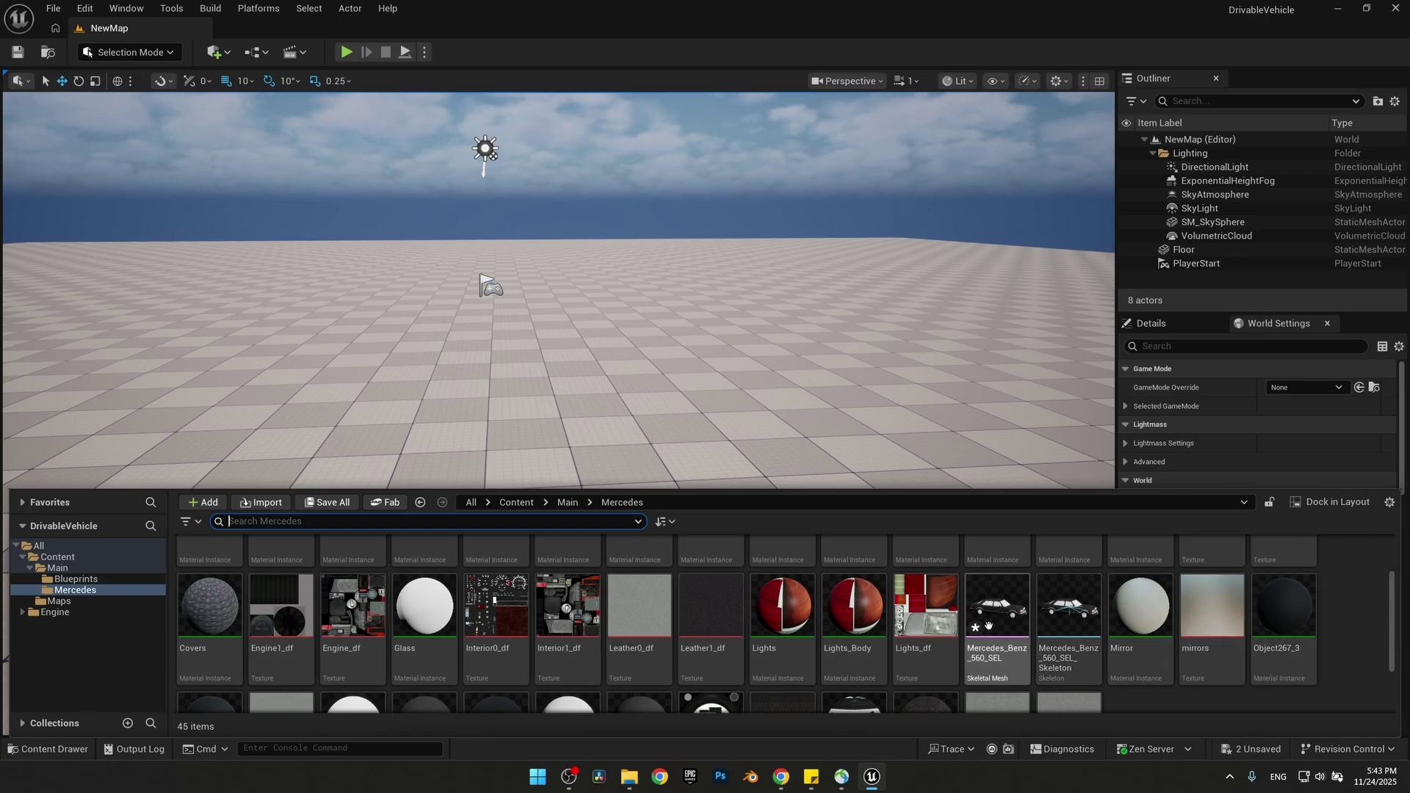
# - Reopen BP_Car in the full Blueprint editor, compile it, and filter Details by 'simu'
pyautogui.click(76, 579)
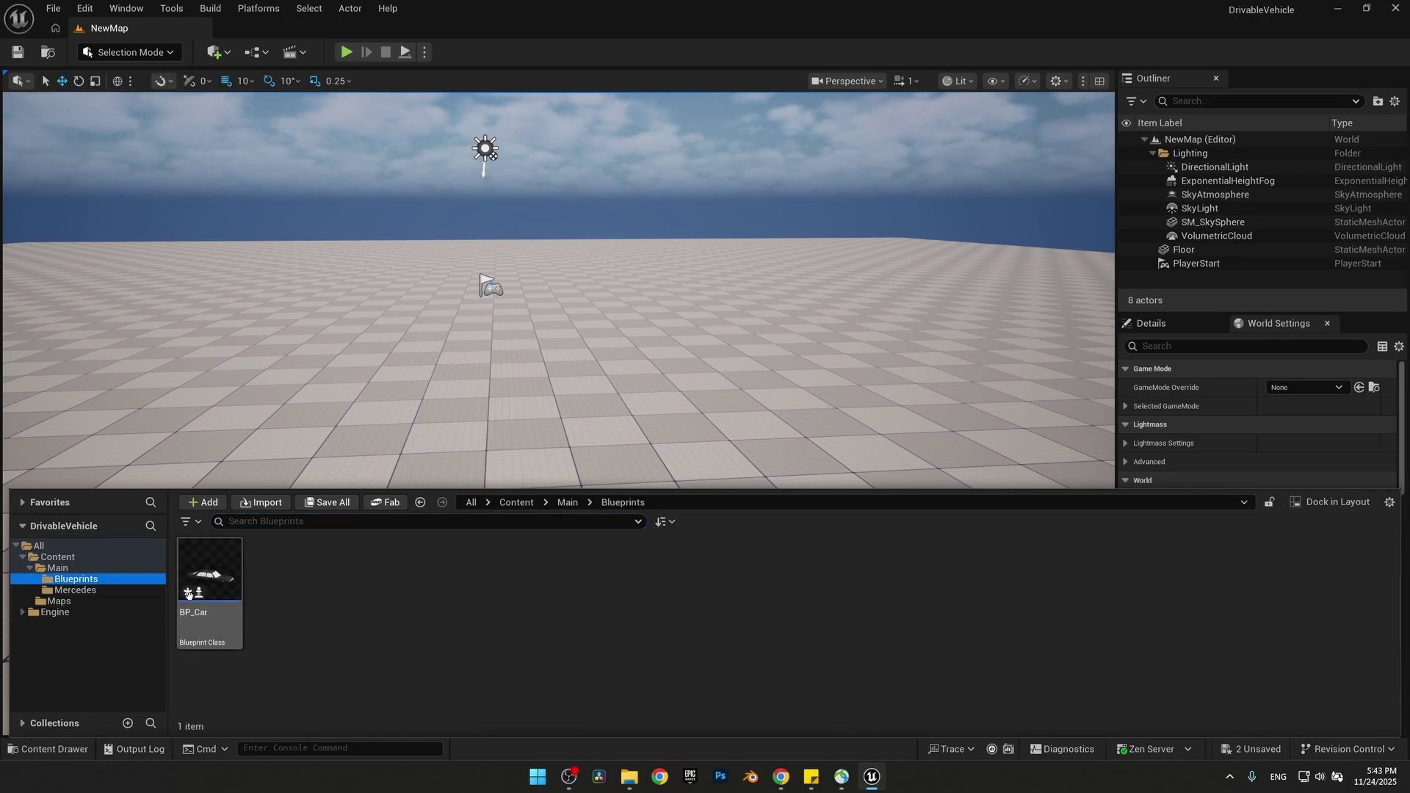
pyautogui.doubleClick(210, 587)
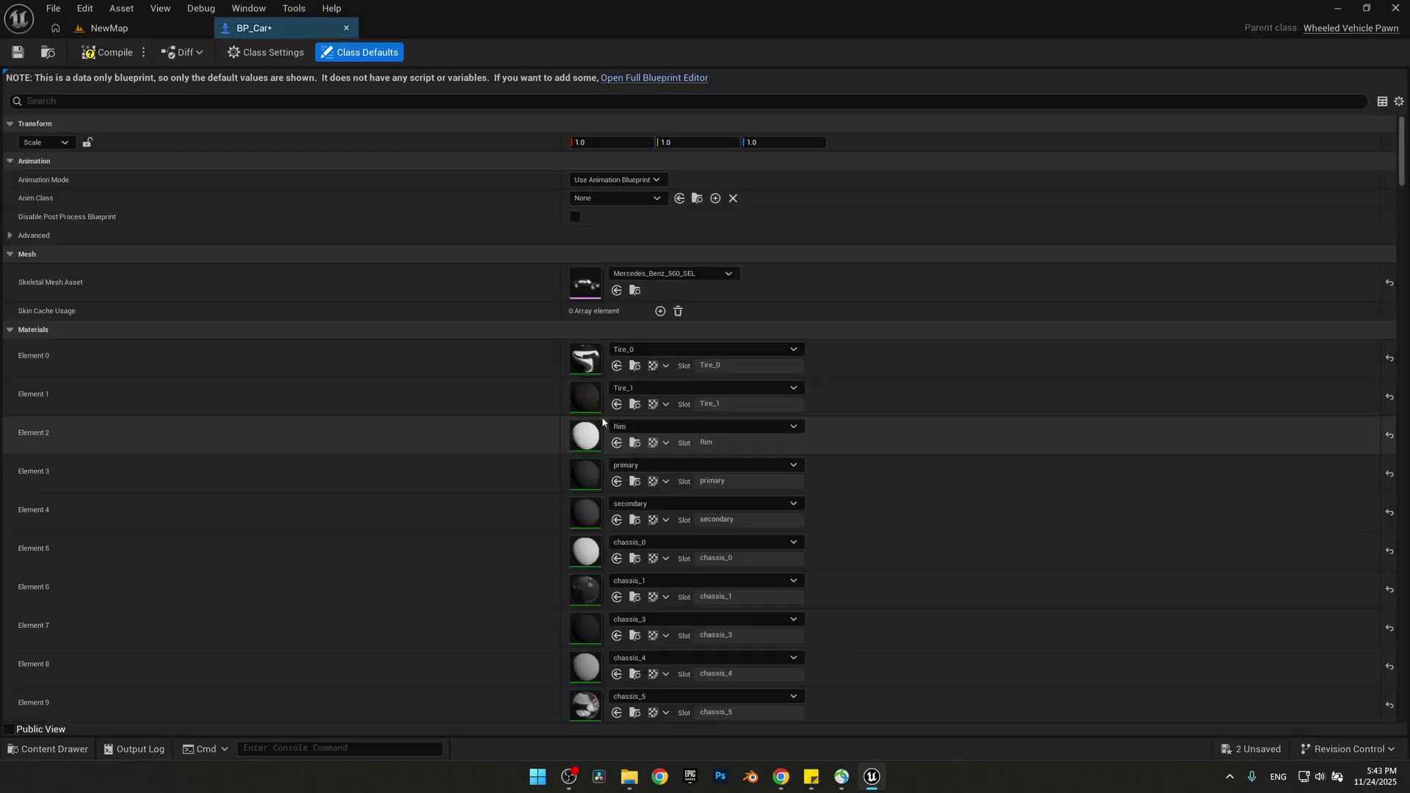
pyautogui.click(664, 78)
pyautogui.click(370, 78)
pyautogui.press('f')
pyautogui.keyDown('alt'); pyautogui.moveTo(661, 330); pyautogui.dragTo(558, 317); pyautogui.keyUp('alt')
pyautogui.press('F7')
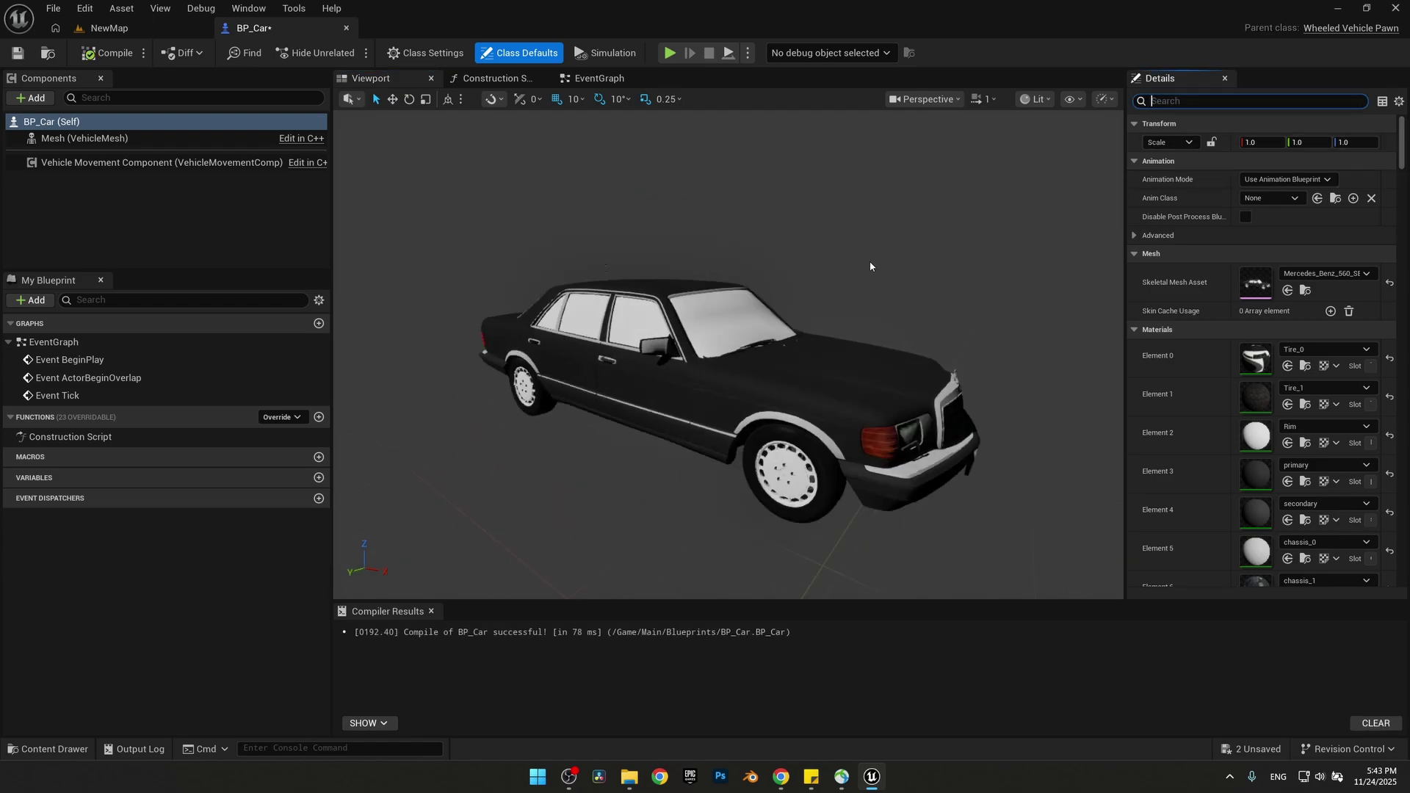
pyautogui.write('simu')
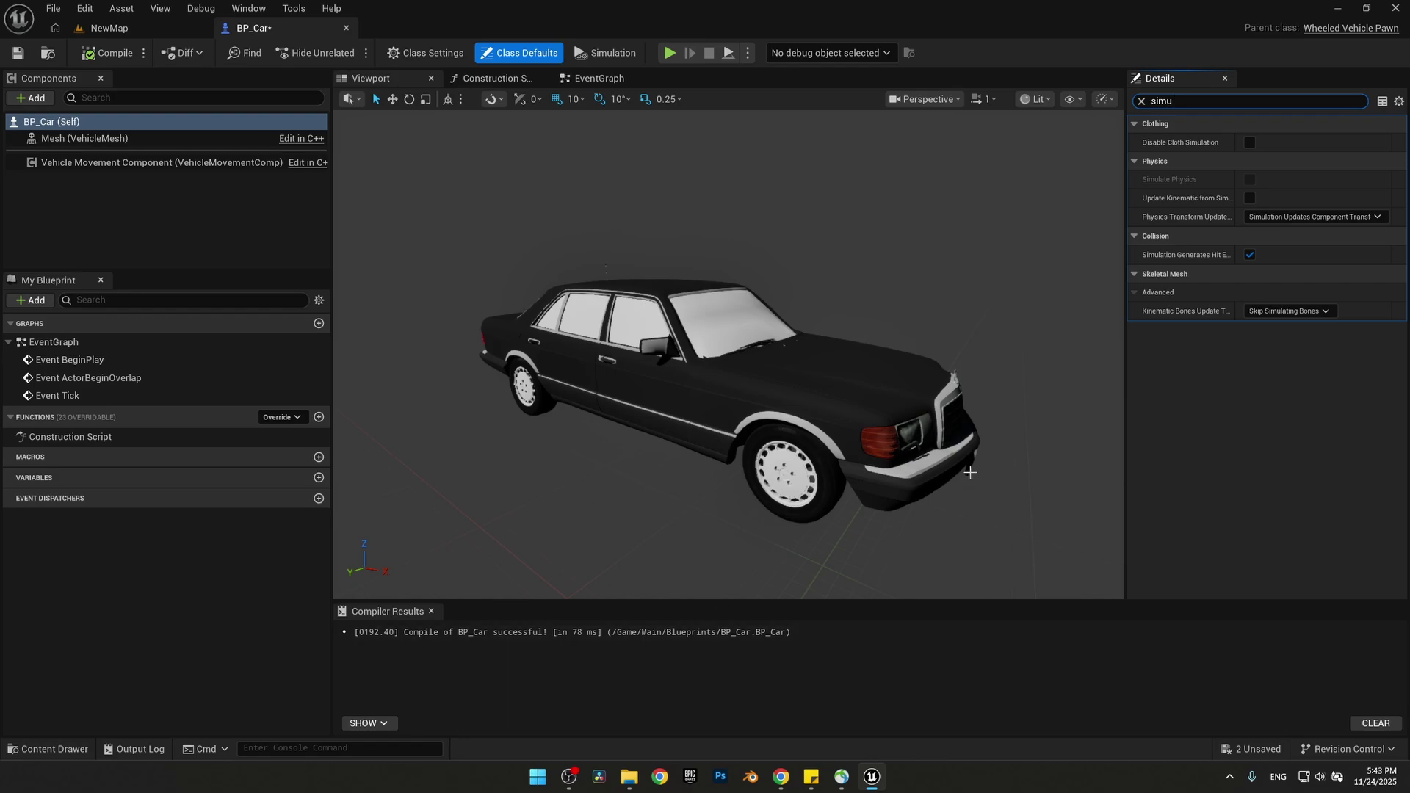
# - Create and assign a physics asset for the Mercedes mesh using Sphere primitives and bodies for all bones
pyautogui.click(49, 749)
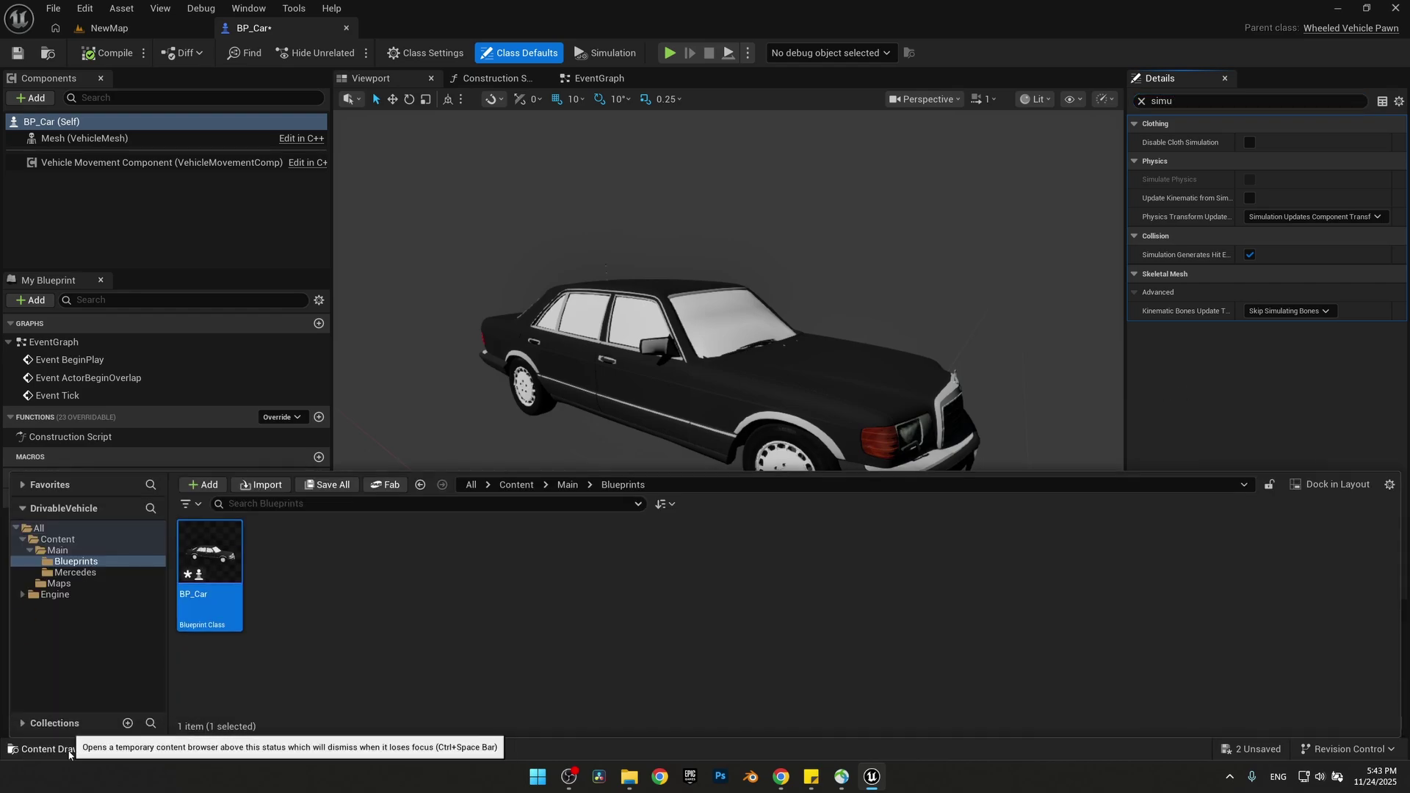
pyautogui.click(75, 572)
pyautogui.scroll(-2, 1300, 587)
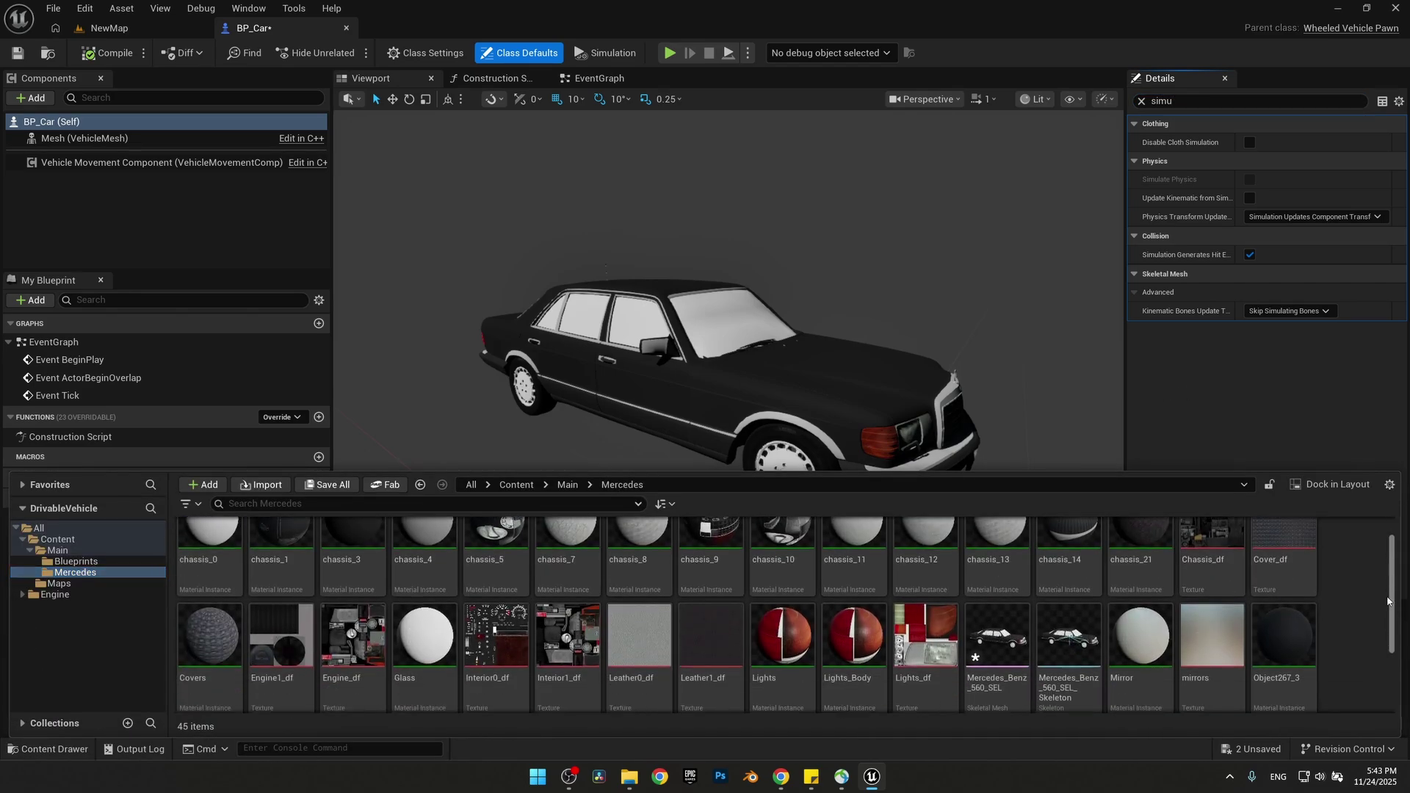
pyautogui.rightClick(1002, 591)
pyautogui.moveTo(1169, 218)
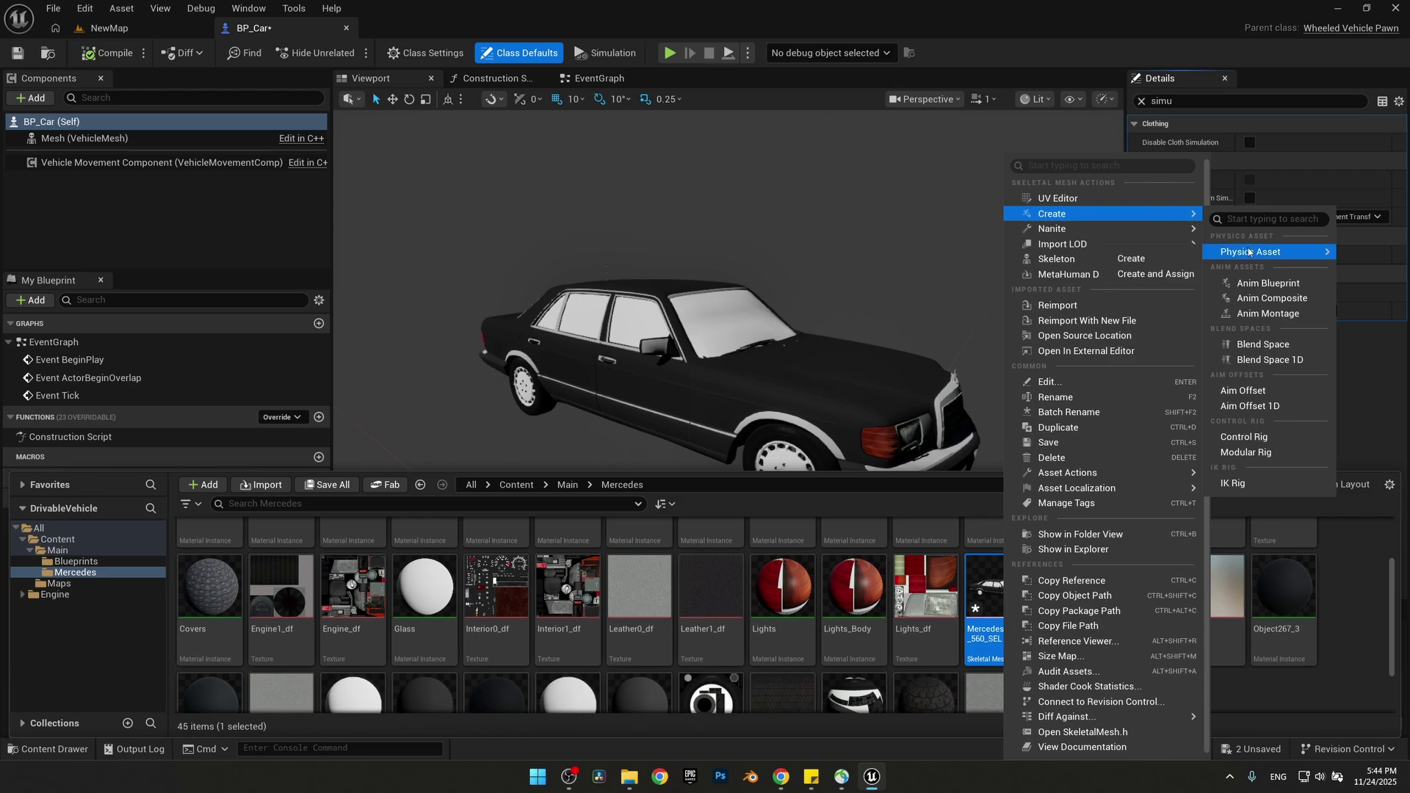
pyautogui.moveTo(1248, 252)
pyautogui.click(1153, 277)
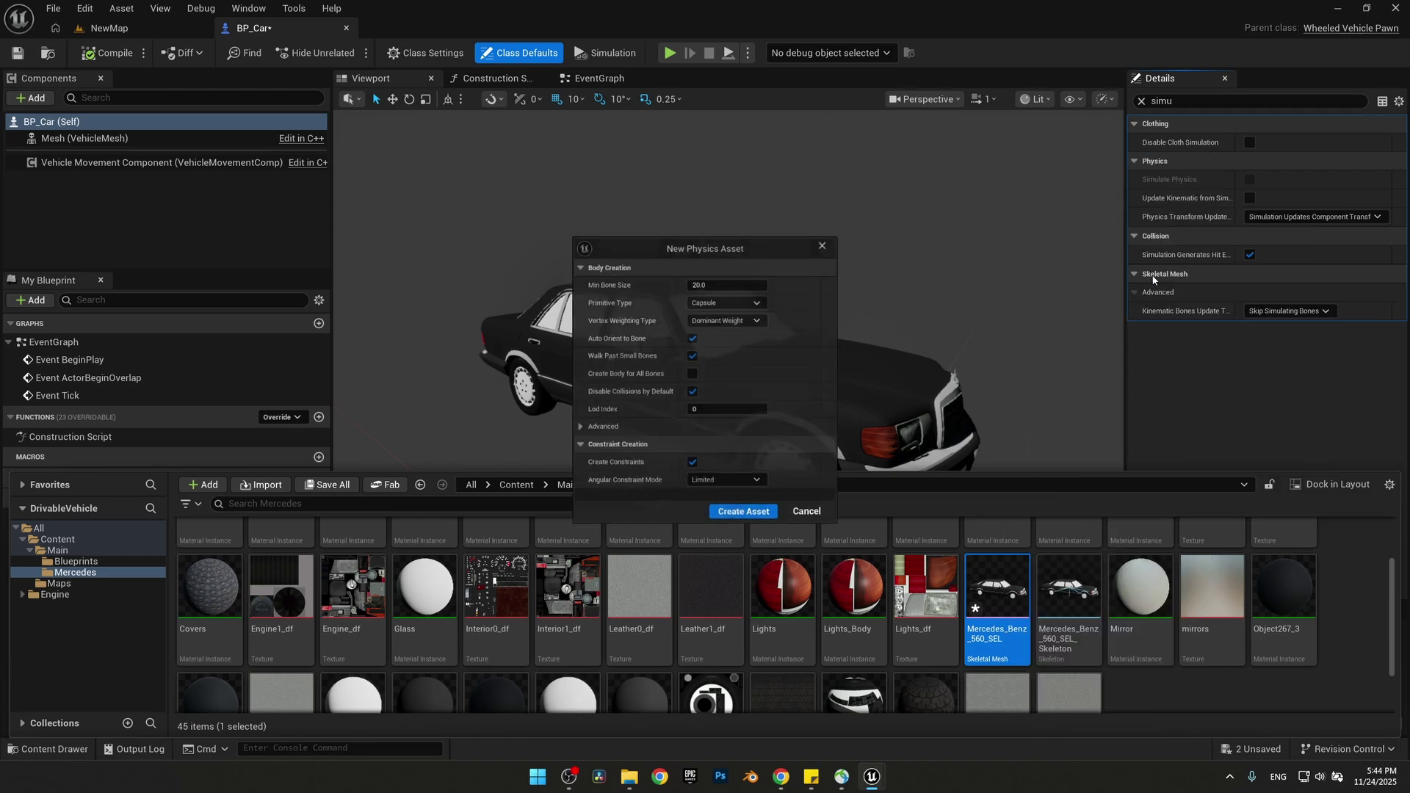
pyautogui.click(723, 299)
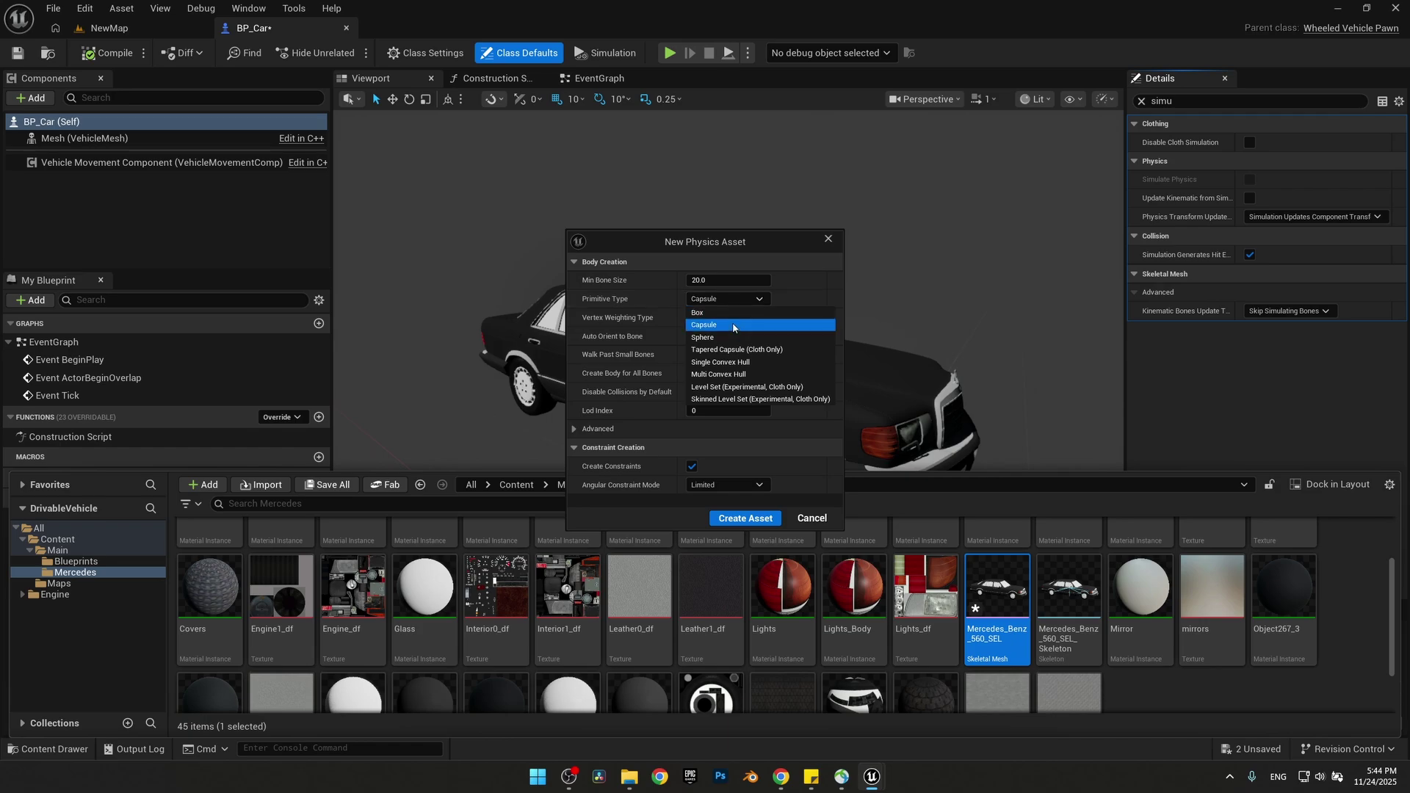
pyautogui.click(703, 337)
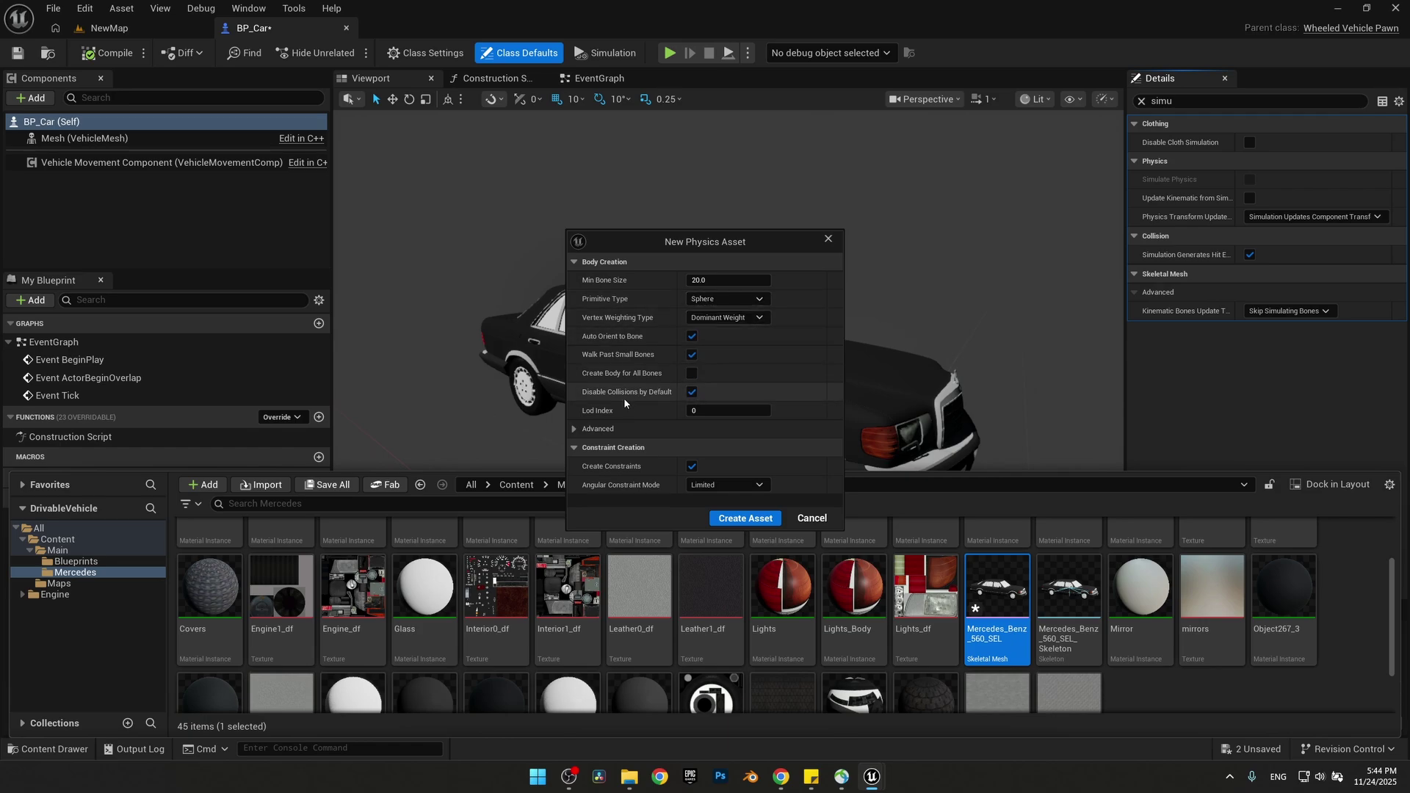
pyautogui.click(691, 375)
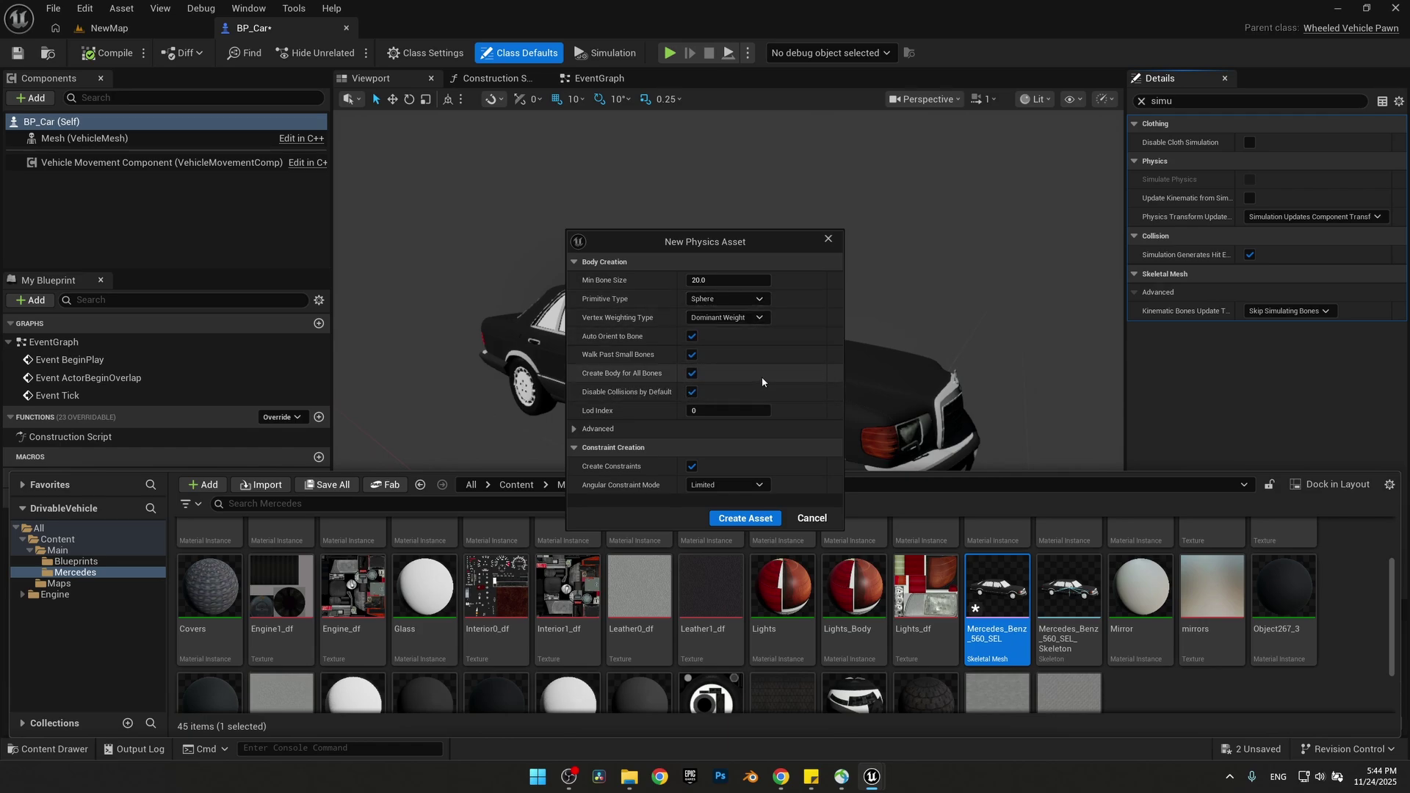
# - Generate the Mercedes physics asset and delete the Door bone's body
pyautogui.click(743, 519)
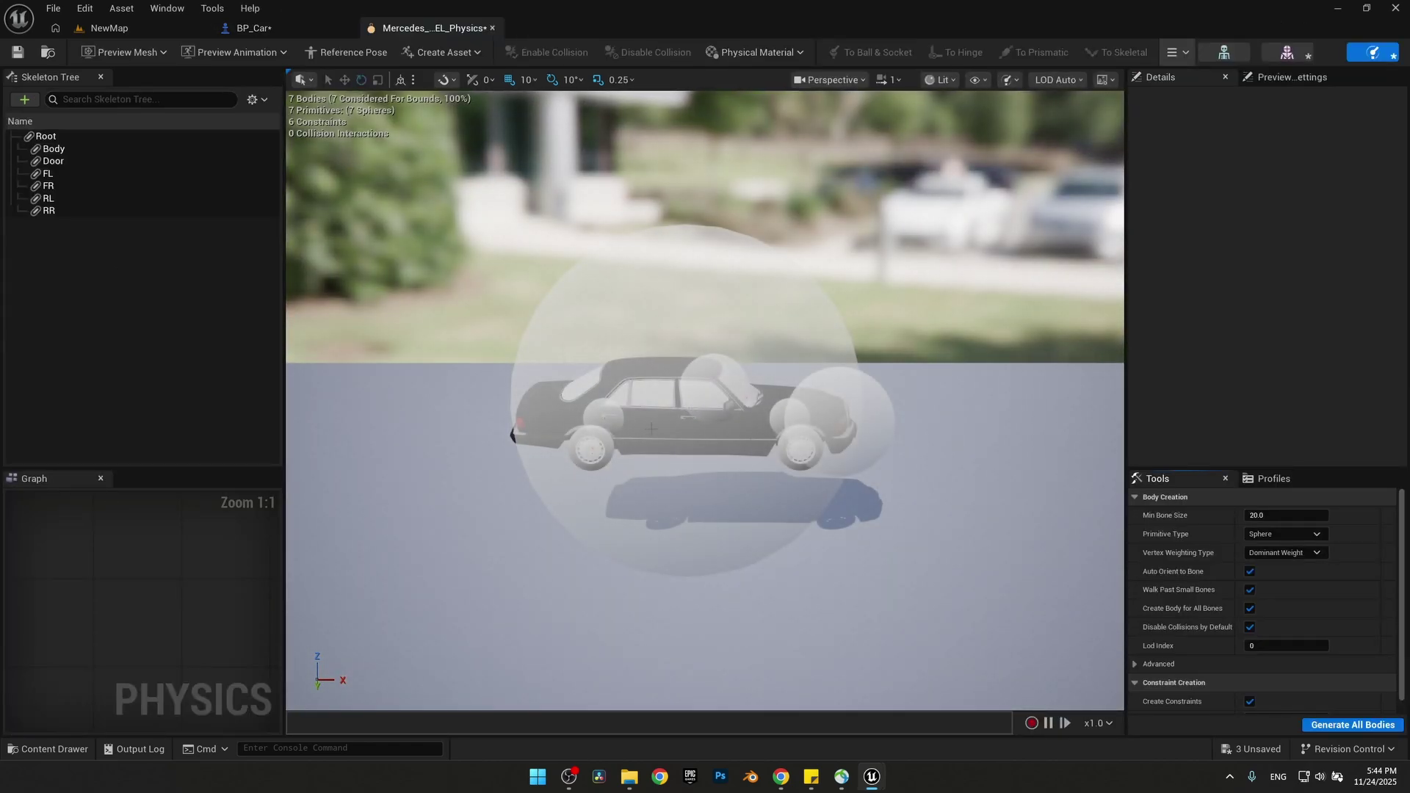
pyautogui.scroll(5, 651, 430)
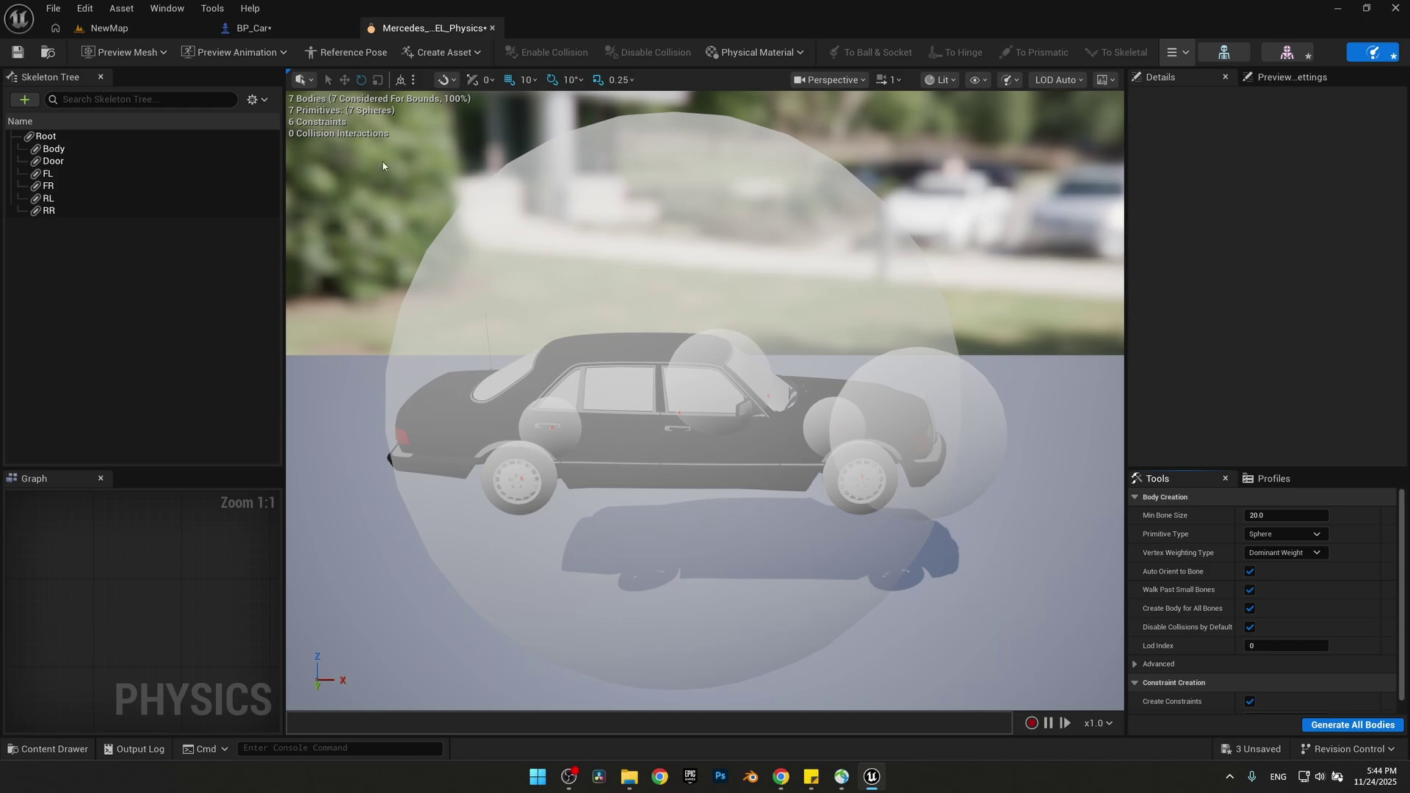
pyautogui.click(52, 162)
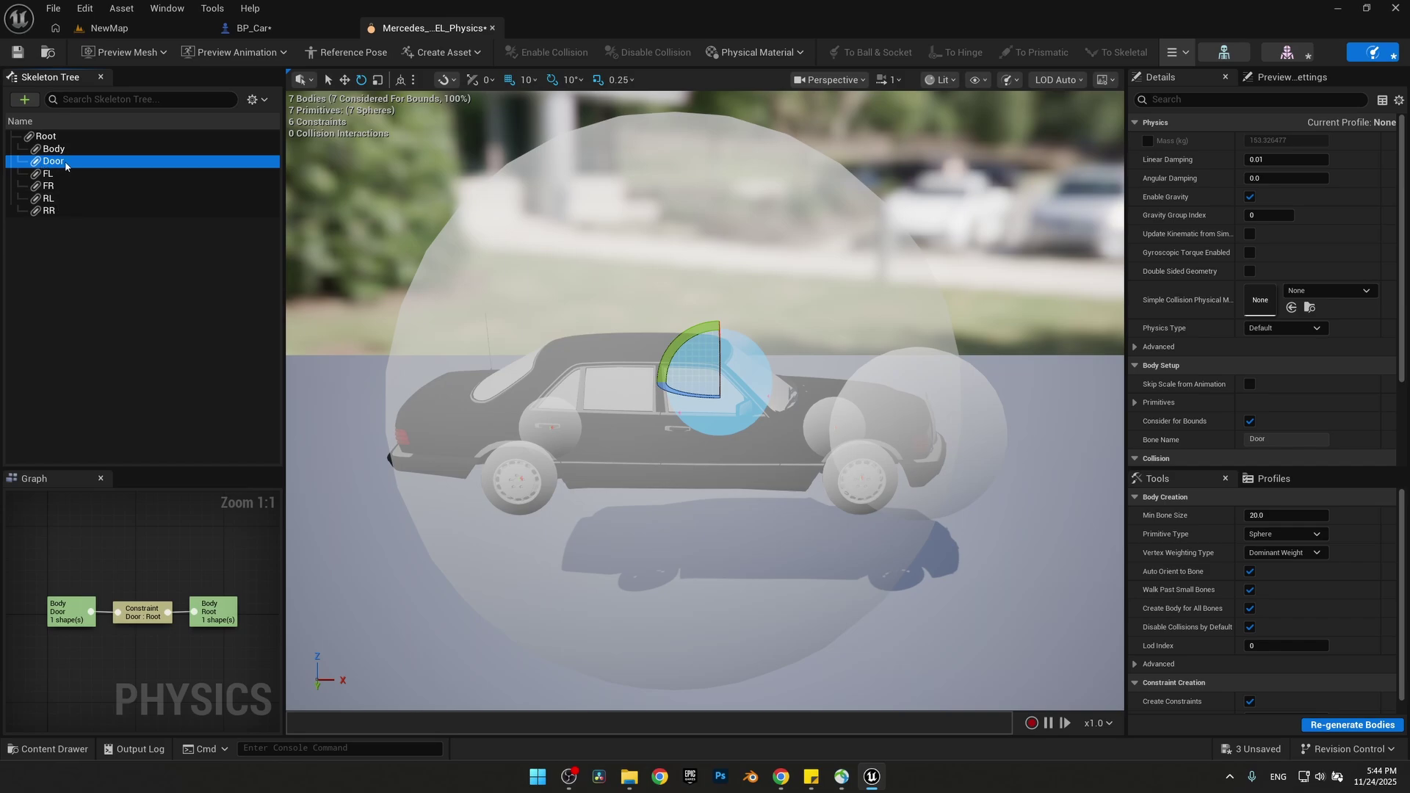
pyautogui.press('Delete')
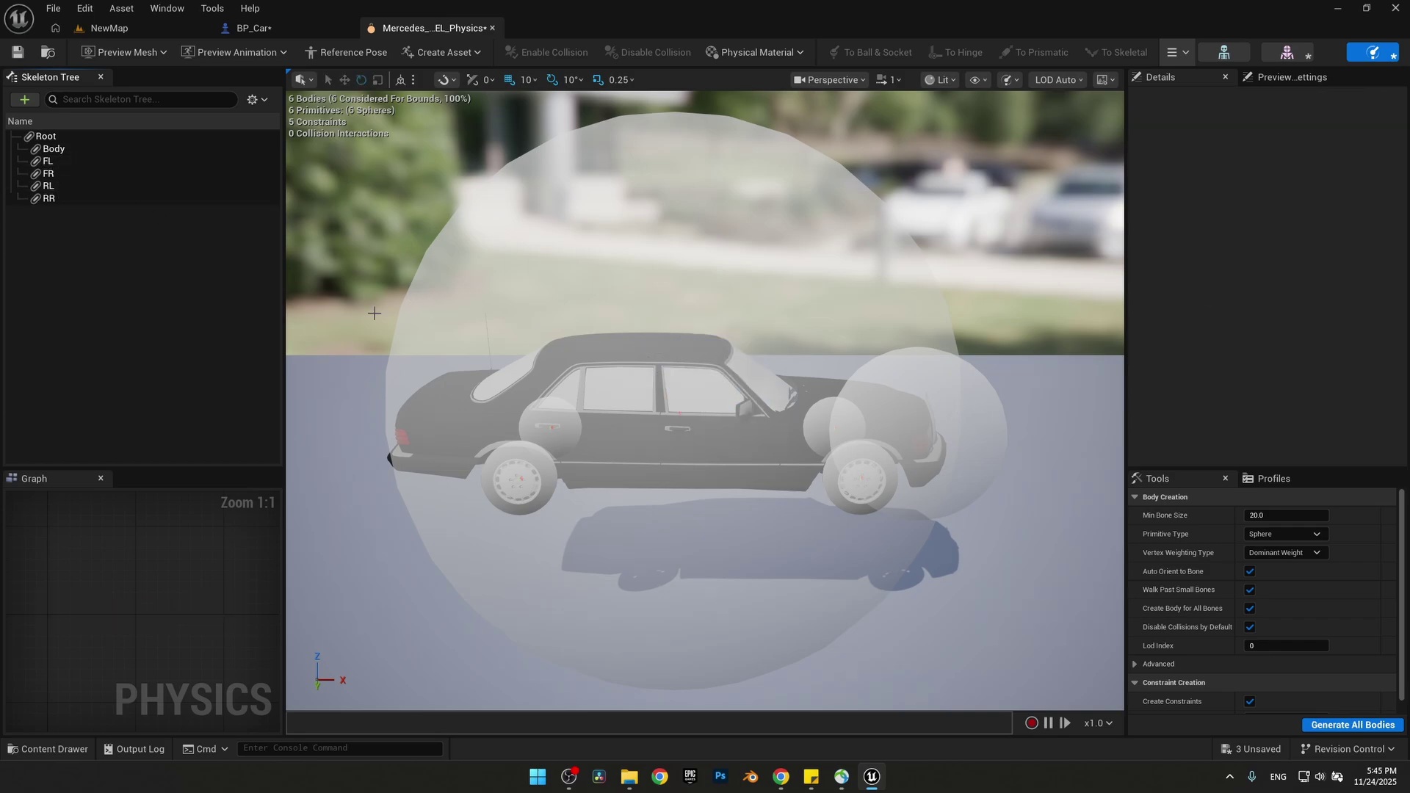
# - Change the Body bone's body to a Box primitive and regenerate it
pyautogui.click(57, 149)
pyautogui.click(1283, 534)
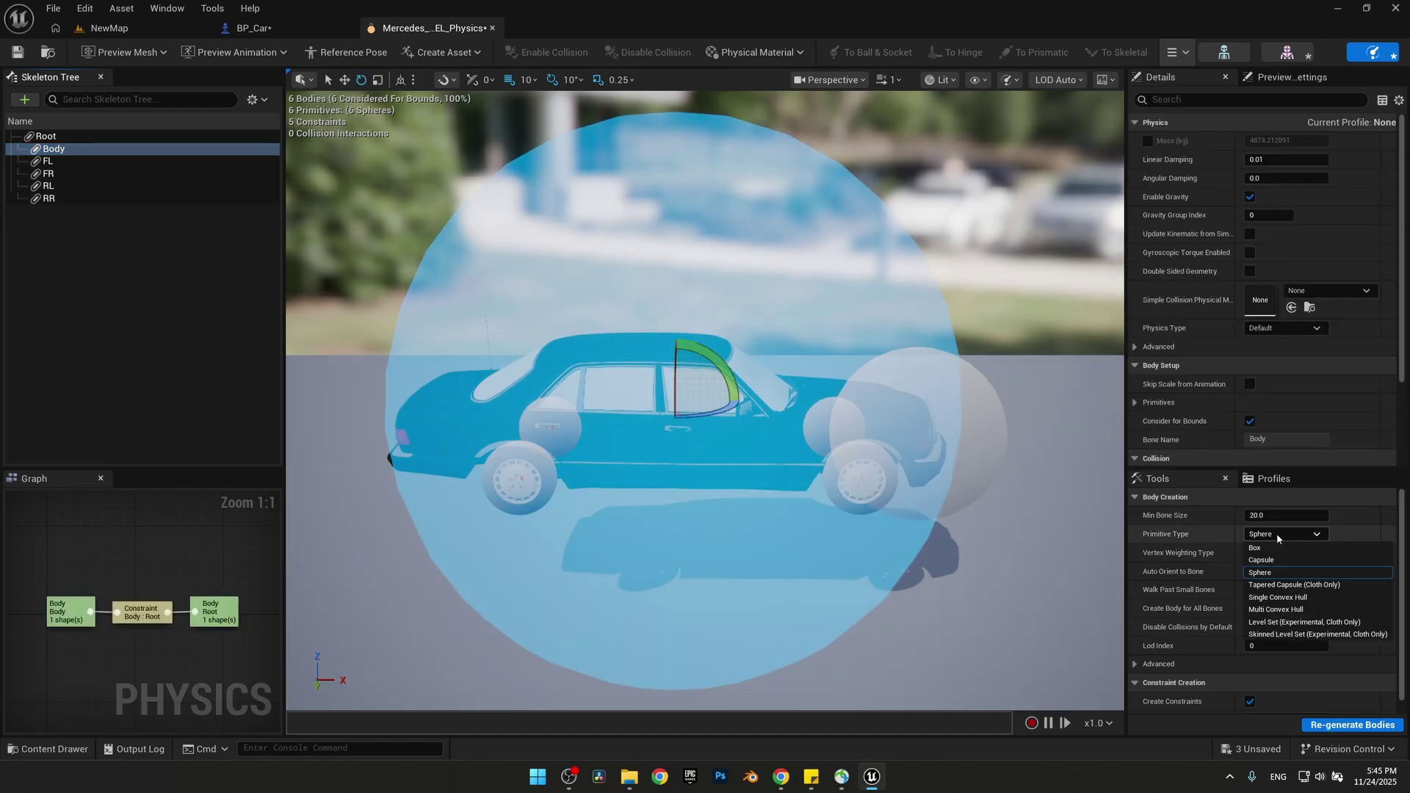
pyautogui.click(1263, 551)
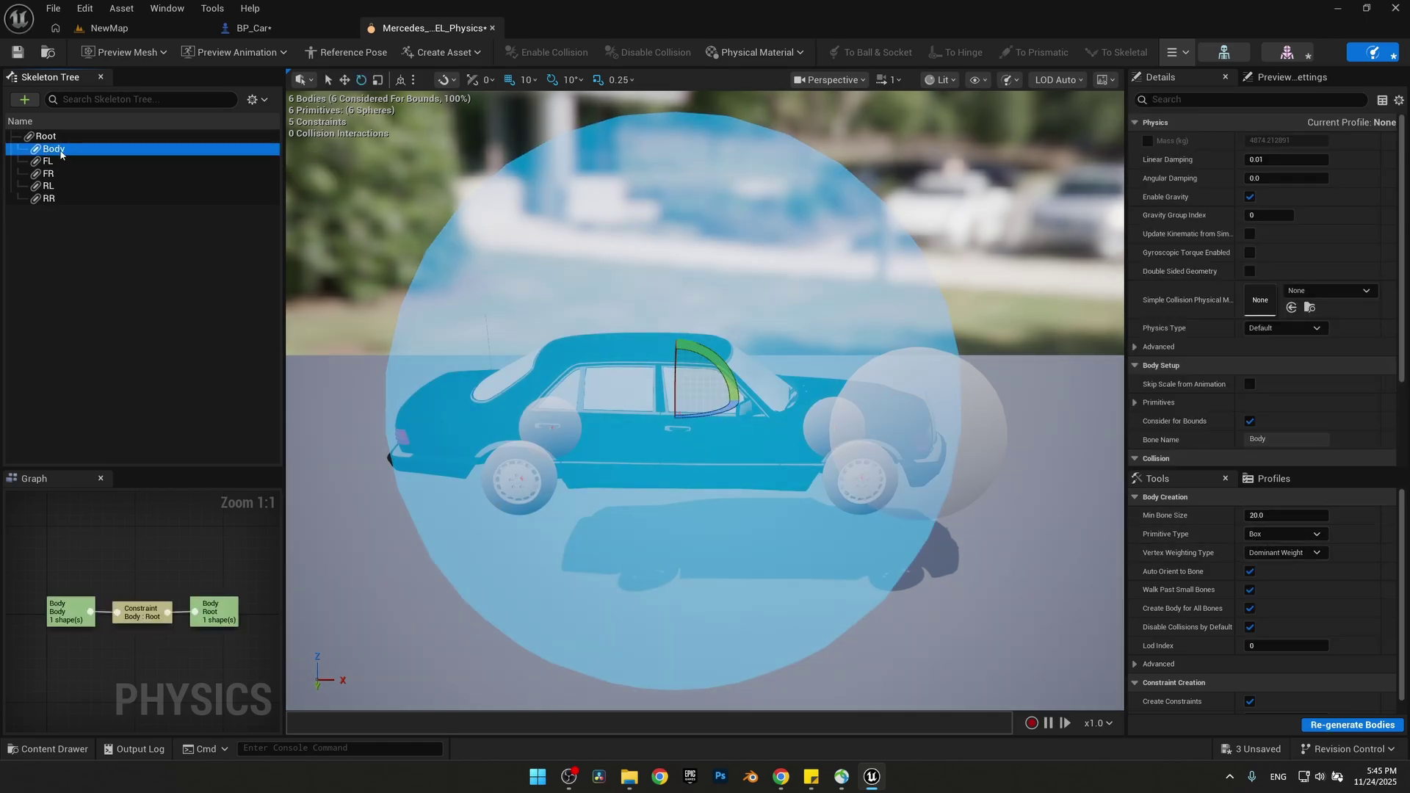
pyautogui.click(1358, 726)
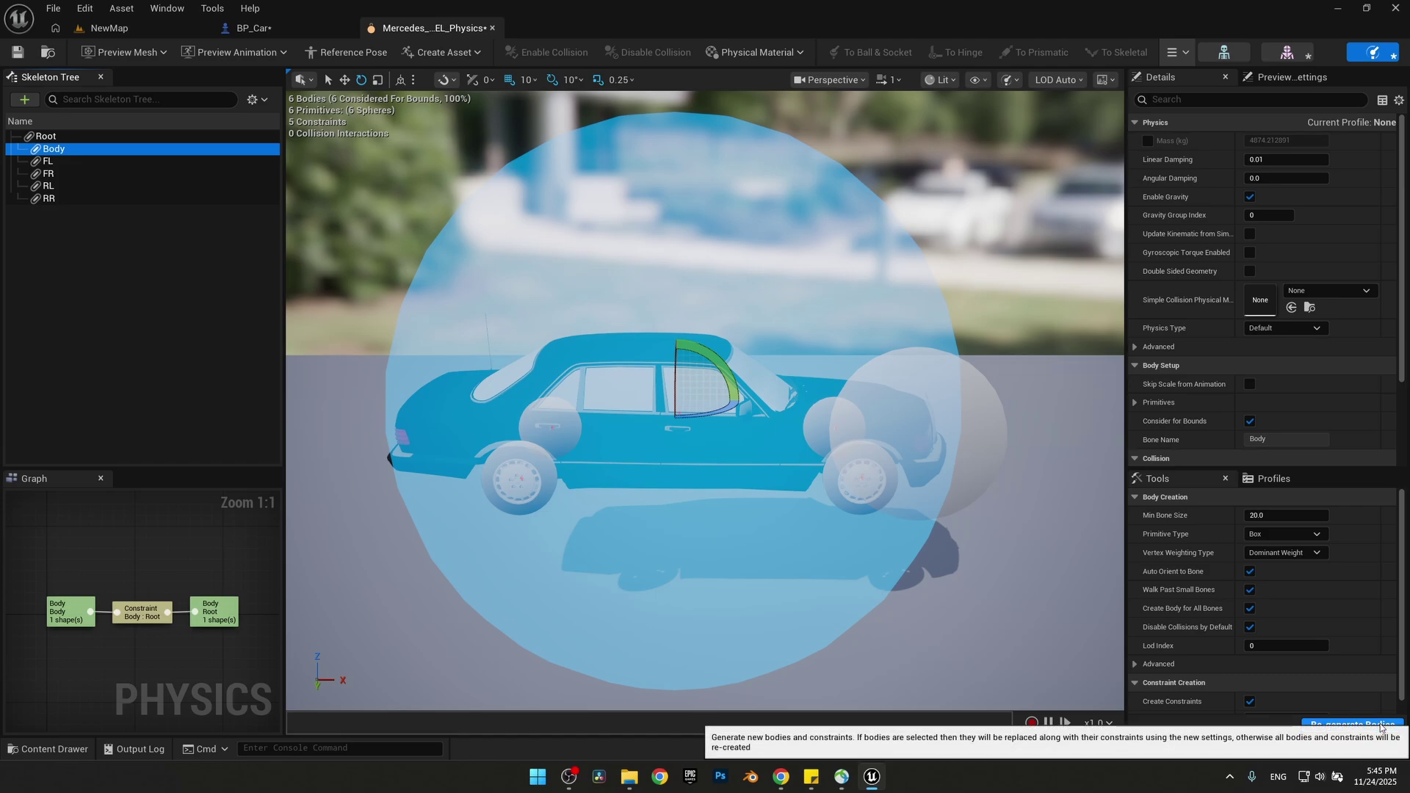
# - Copy the Body box's properties onto the Root body, then delete the Body bone's body
pyautogui.click(453, 332)
pyautogui.rightClick(453, 332)
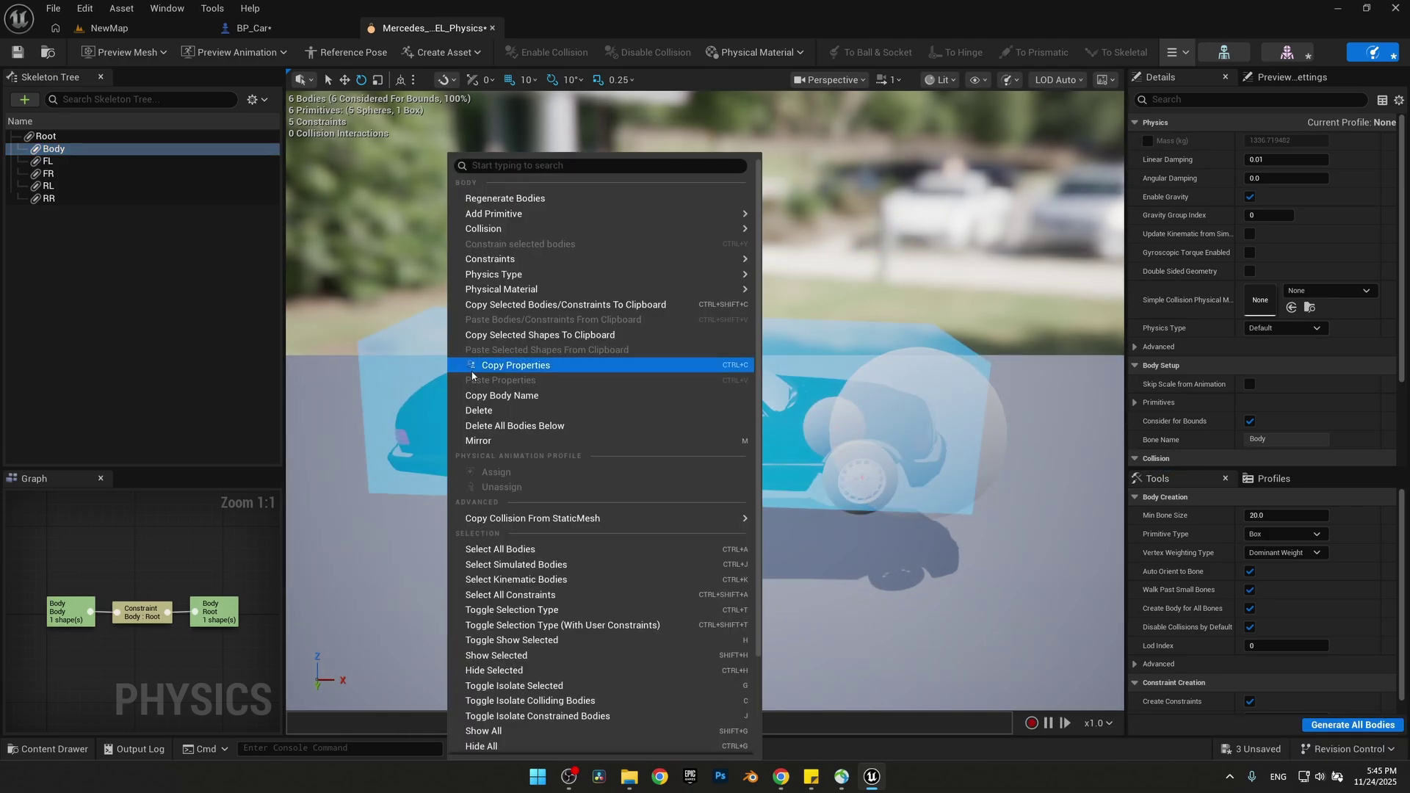
pyautogui.click(520, 372)
pyautogui.click(982, 436)
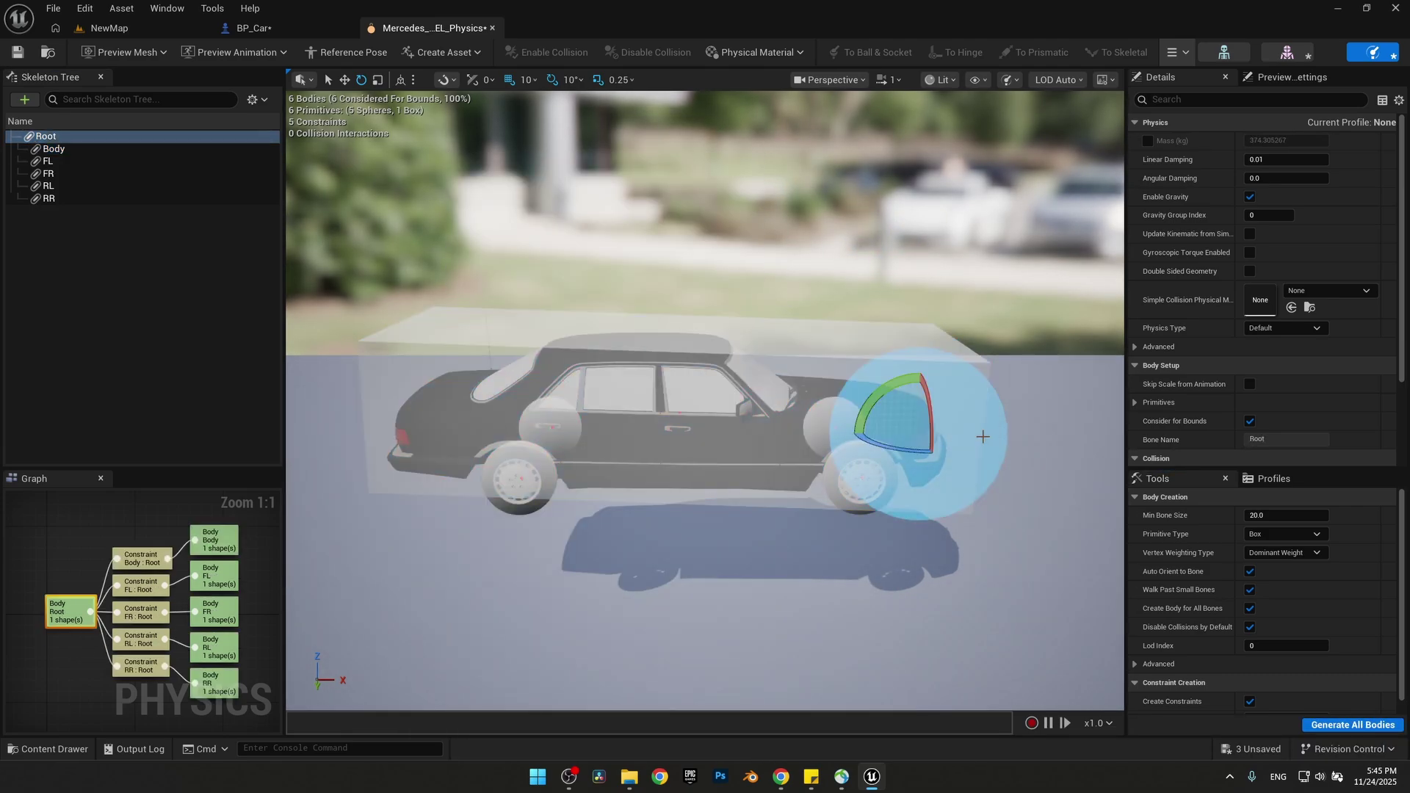
pyautogui.rightClick(990, 438)
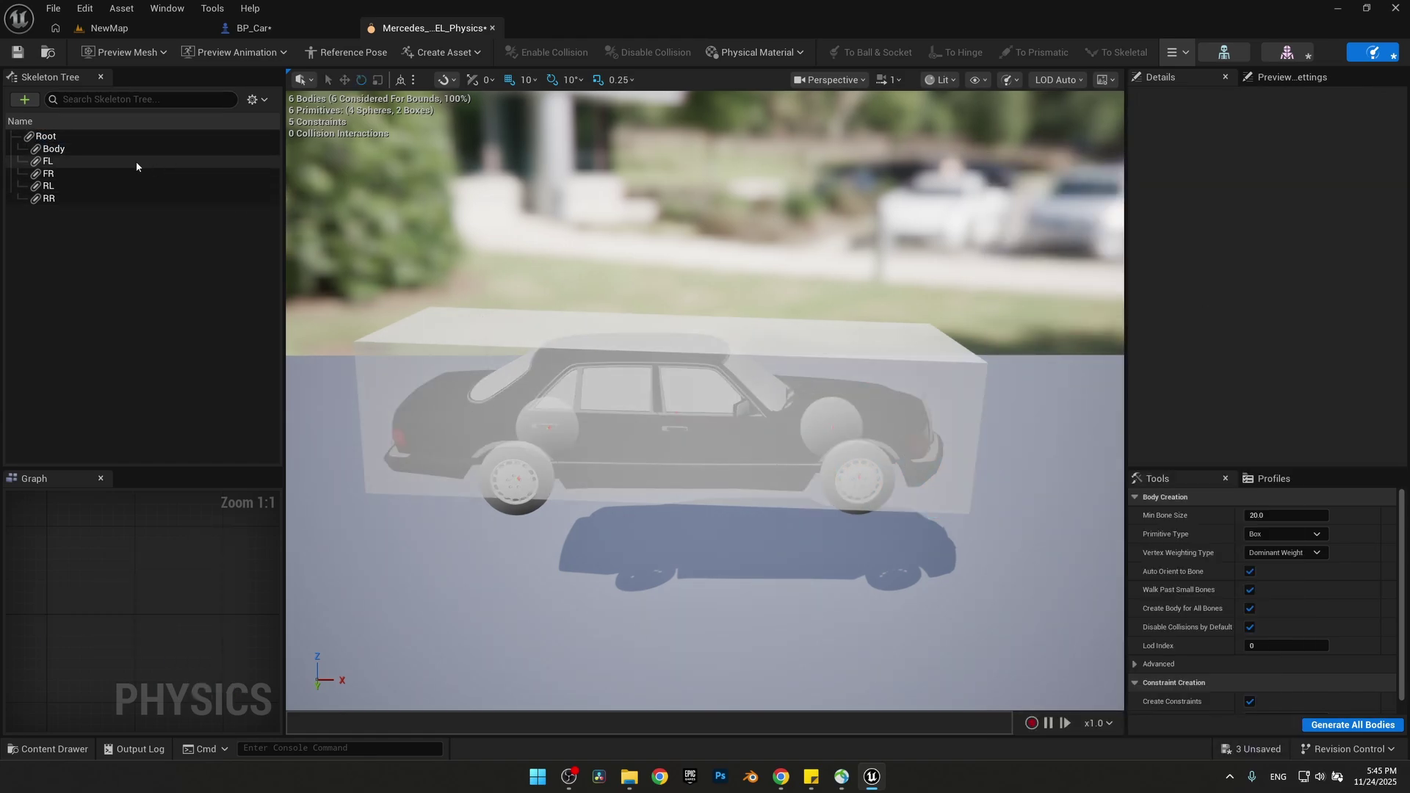
pyautogui.click(55, 148)
pyautogui.press('Delete')
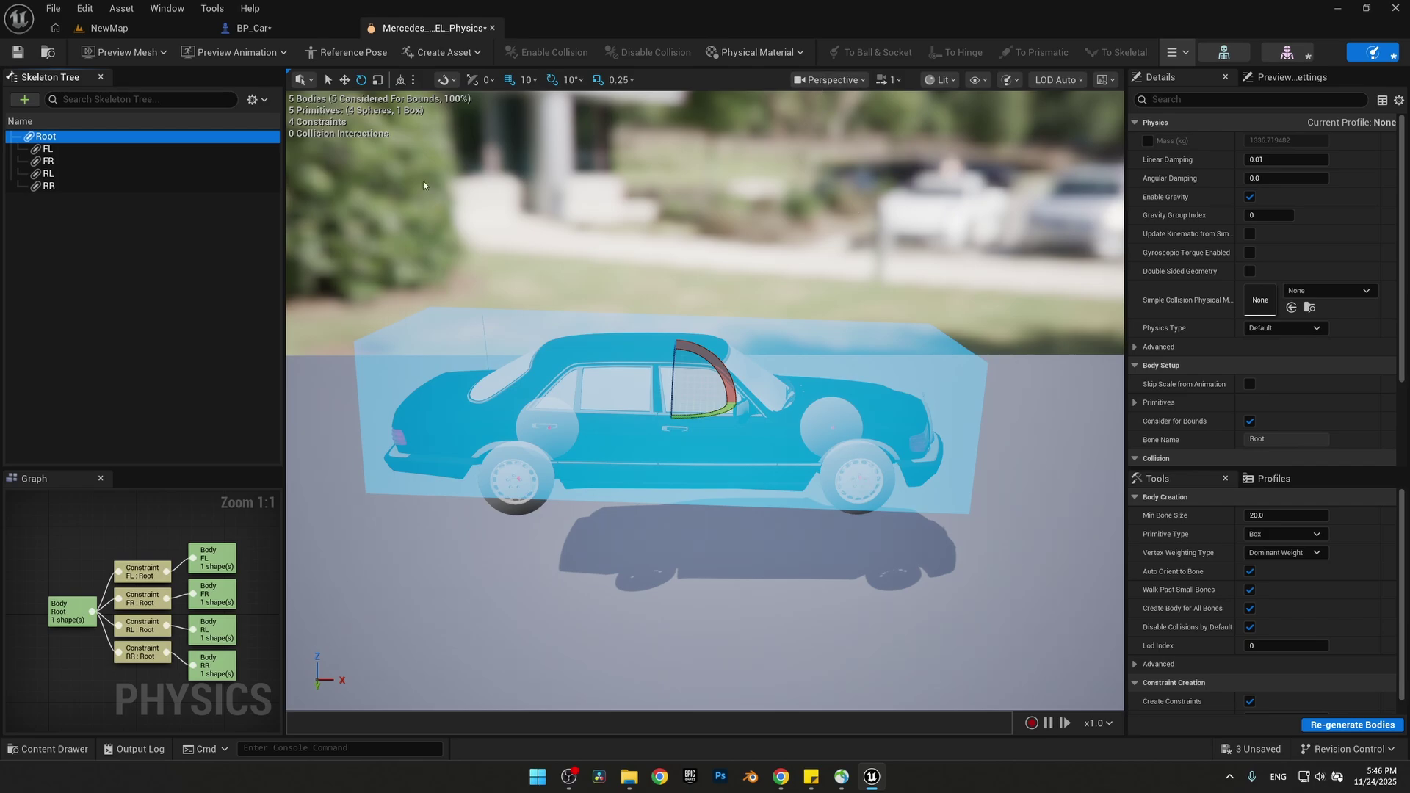
# - In the left orthographic view, rotate the Root box level, raise it, and save
pyautogui.click(829, 80)
pyautogui.click(823, 195)
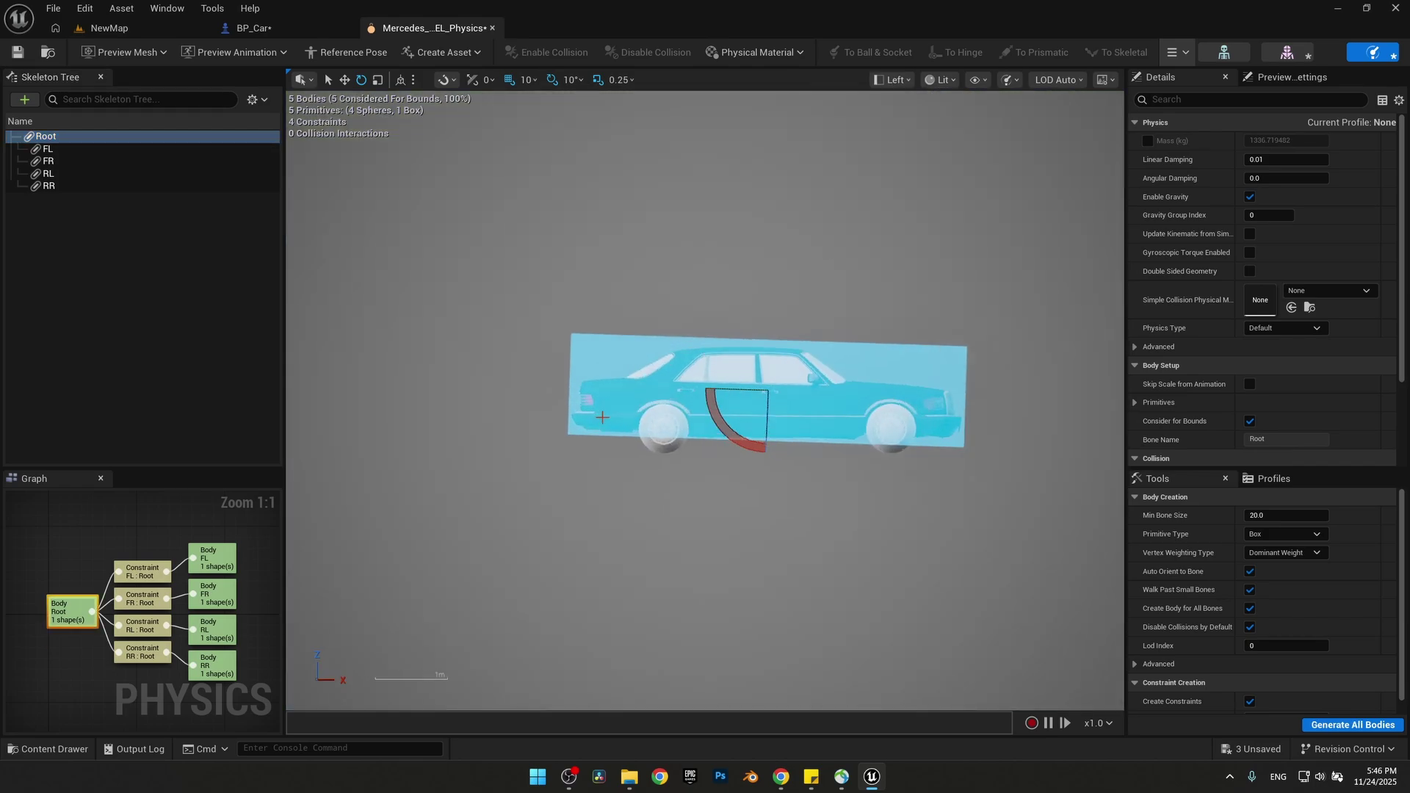
pyautogui.scroll(3, 781, 384)
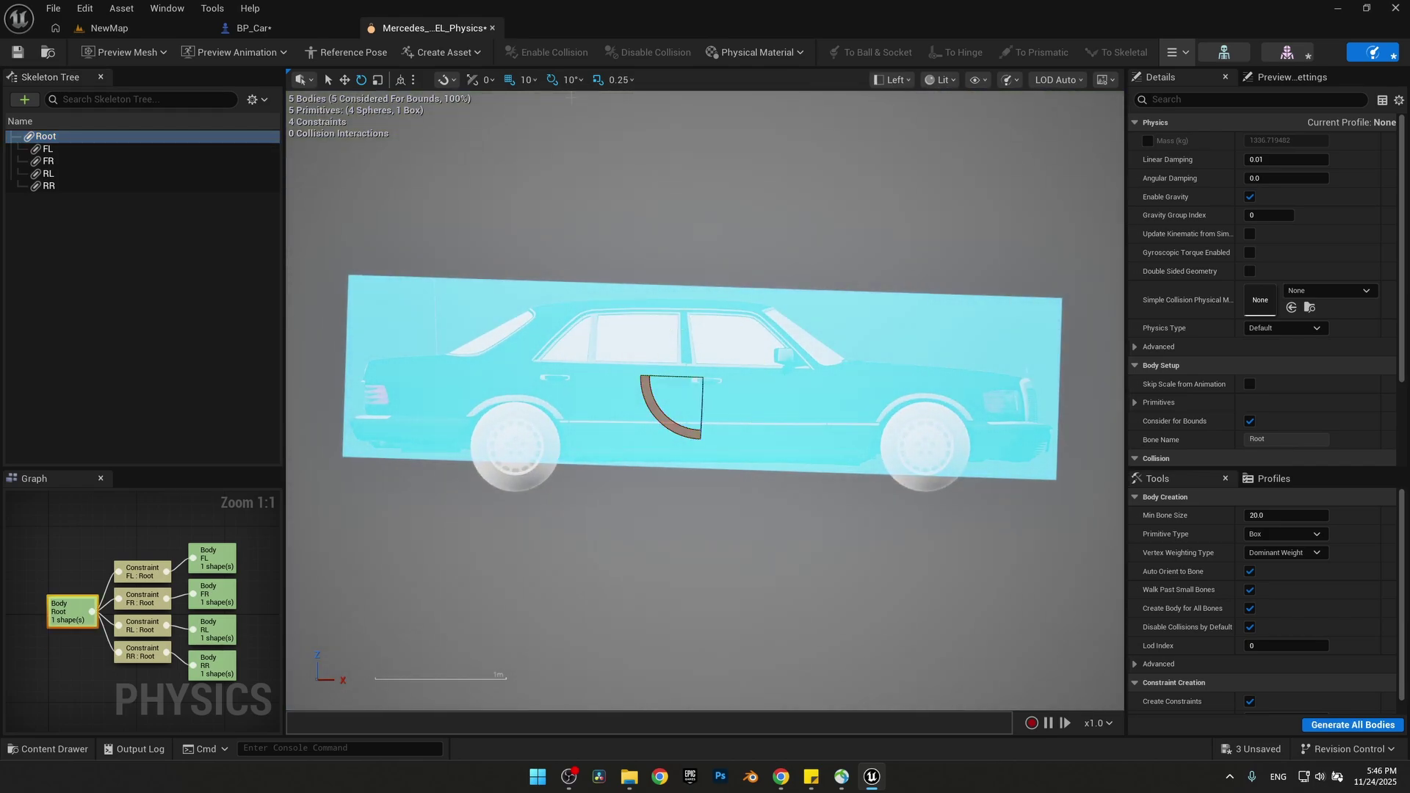
pyautogui.click(553, 81)
pyautogui.moveTo(658, 411); pyautogui.dragTo(659, 414)
pyautogui.press('w')
pyautogui.moveTo(706, 335)
pyautogui.mouseDown()
pyautogui.moveTo(709, 317)
pyautogui.moveTo(693, 347)
pyautogui.mouseUp()
pyautogui.hotkey('ctrl', 's')
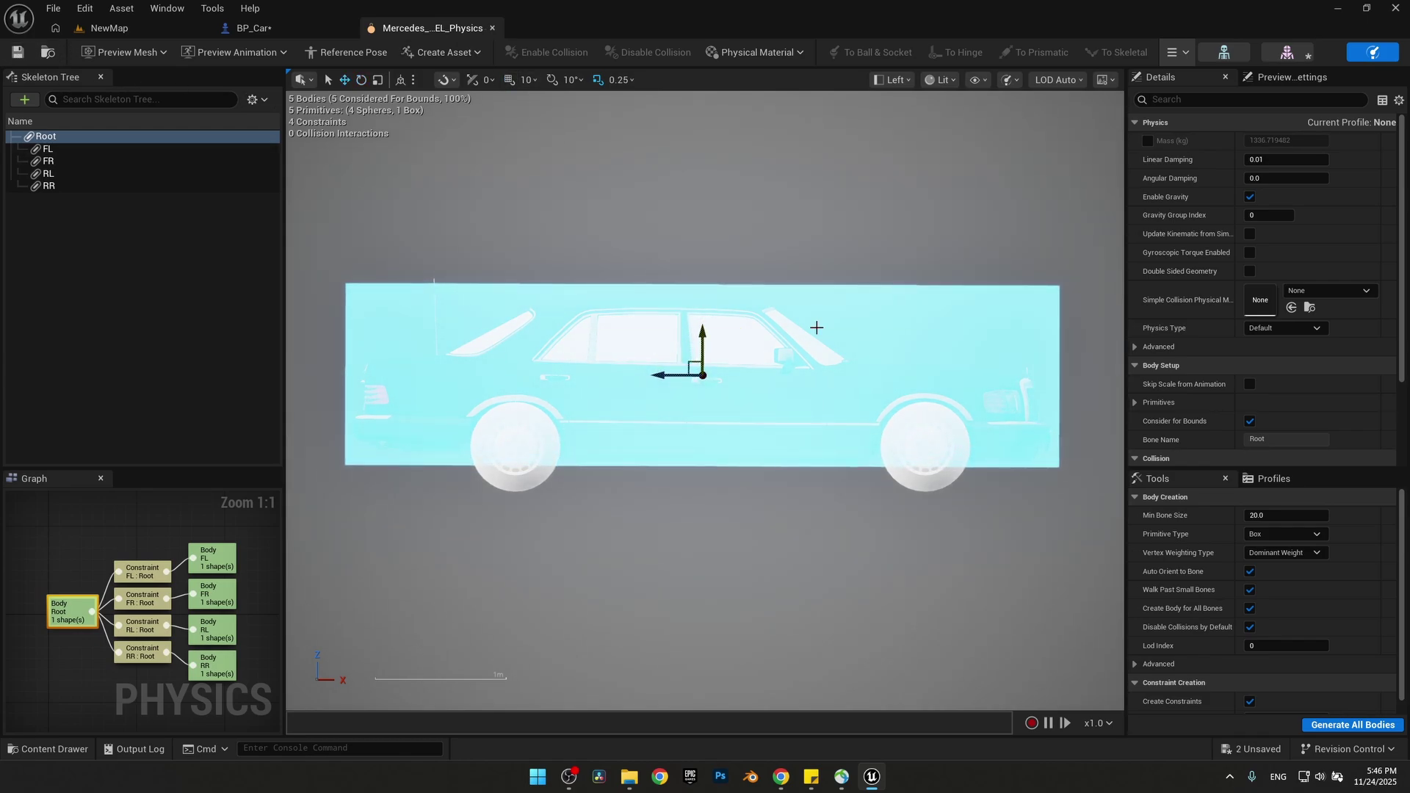
# - Return to the perspective view and save the Mercedes physics asset again
pyautogui.click(891, 79)
pyautogui.click(927, 135)
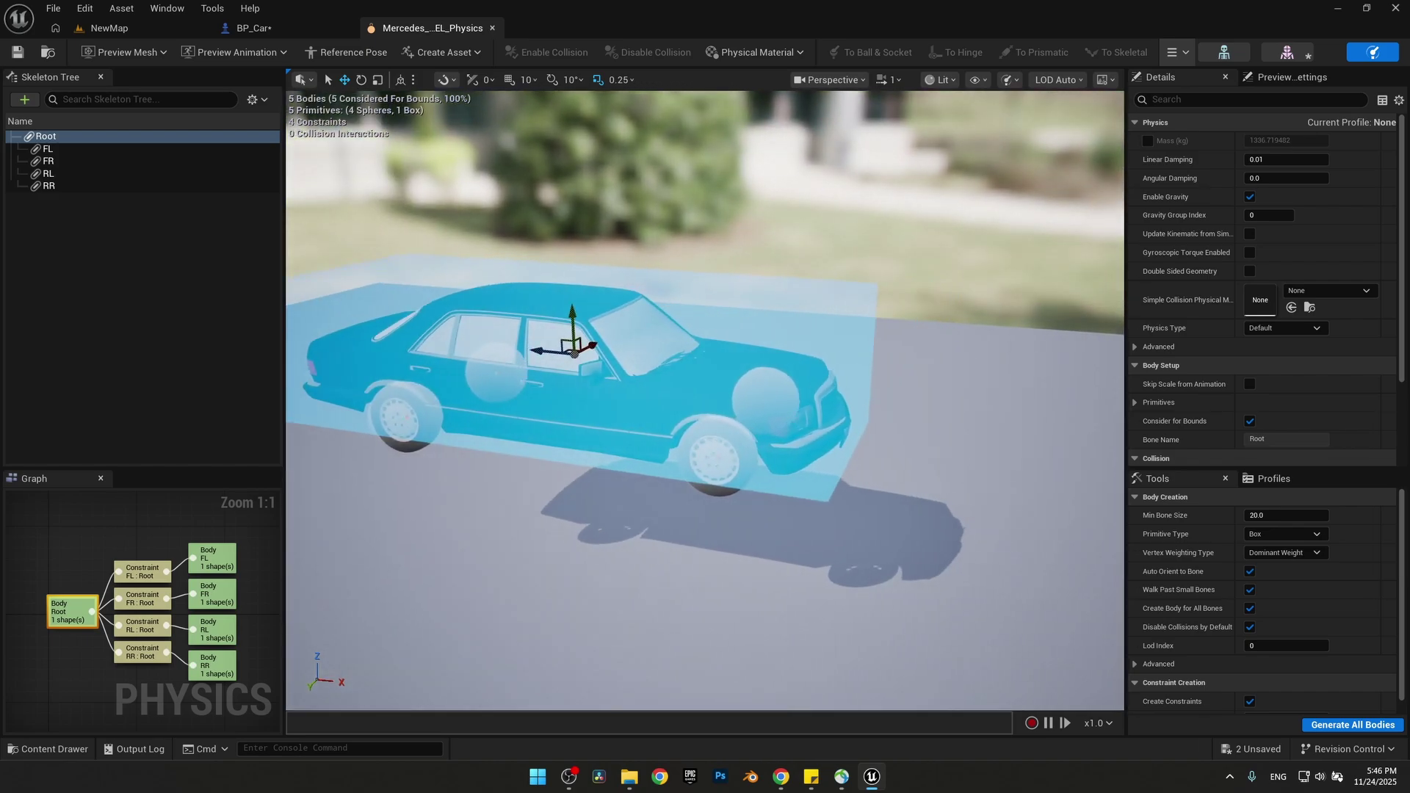
pyautogui.moveTo(754, 287); pyautogui.dragTo(726, 293, button='right')
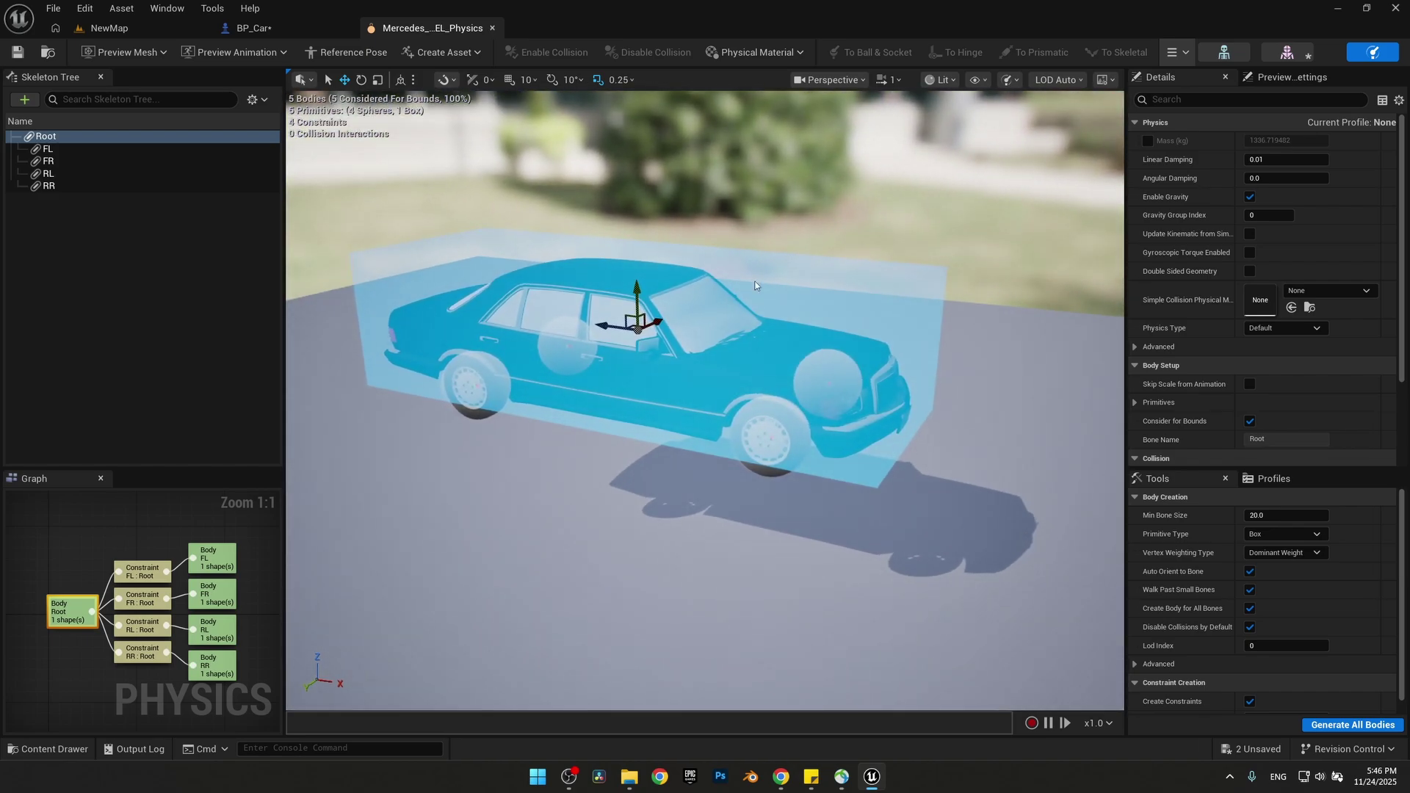
pyautogui.click(17, 51)
# - Back in BP_Car, tick Simulate Physics on the vehicle mesh and recompile the blueprint
pyautogui.click(492, 29)
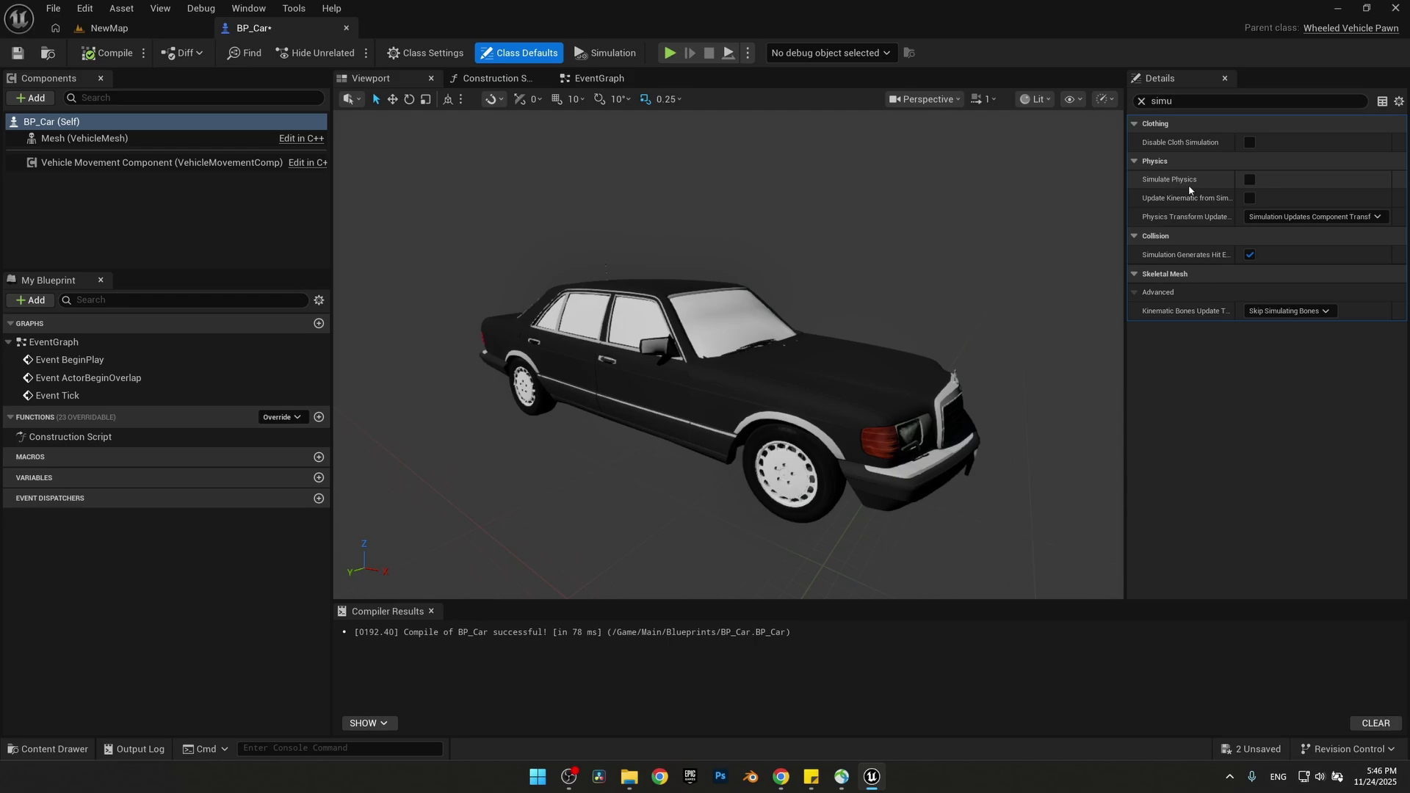
pyautogui.click(1251, 179)
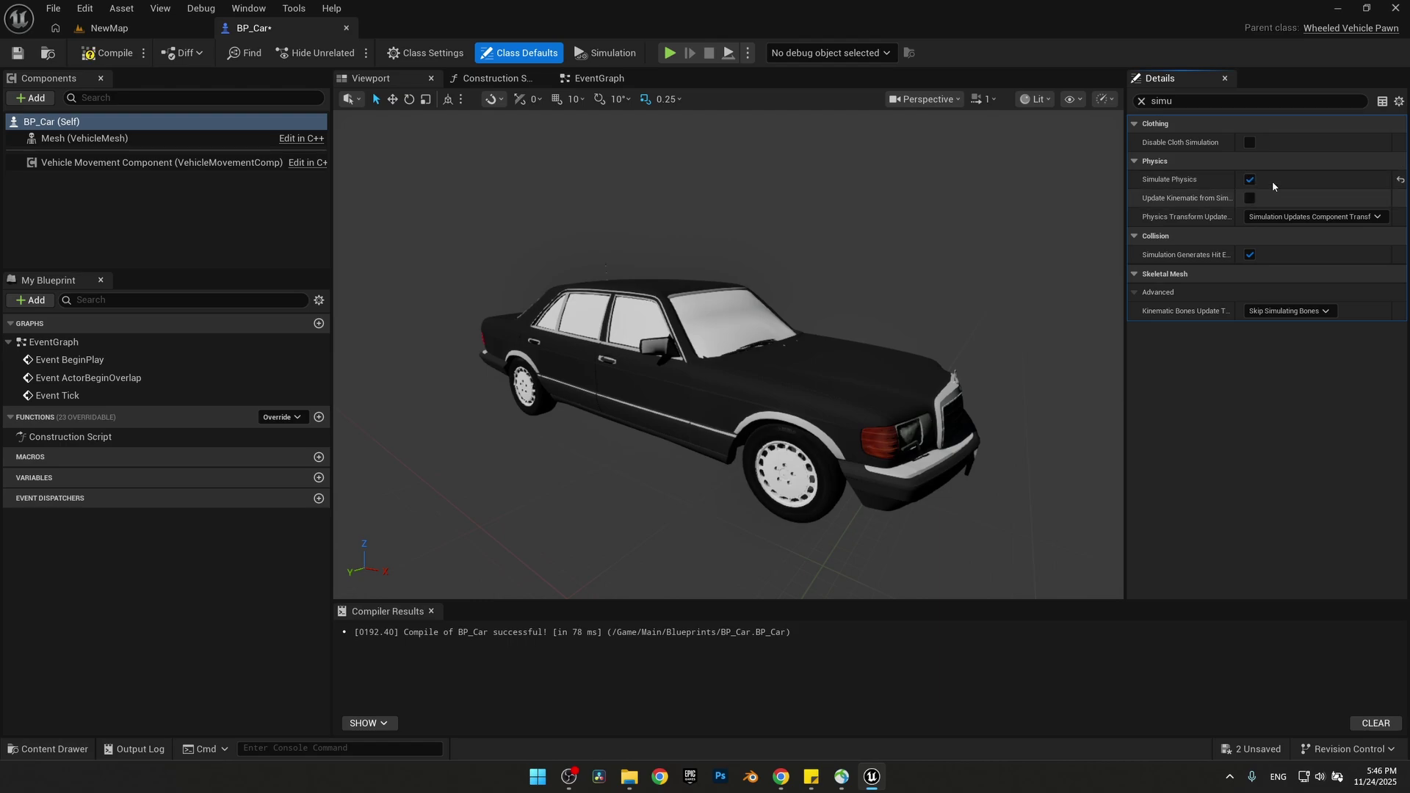
pyautogui.click(102, 53)
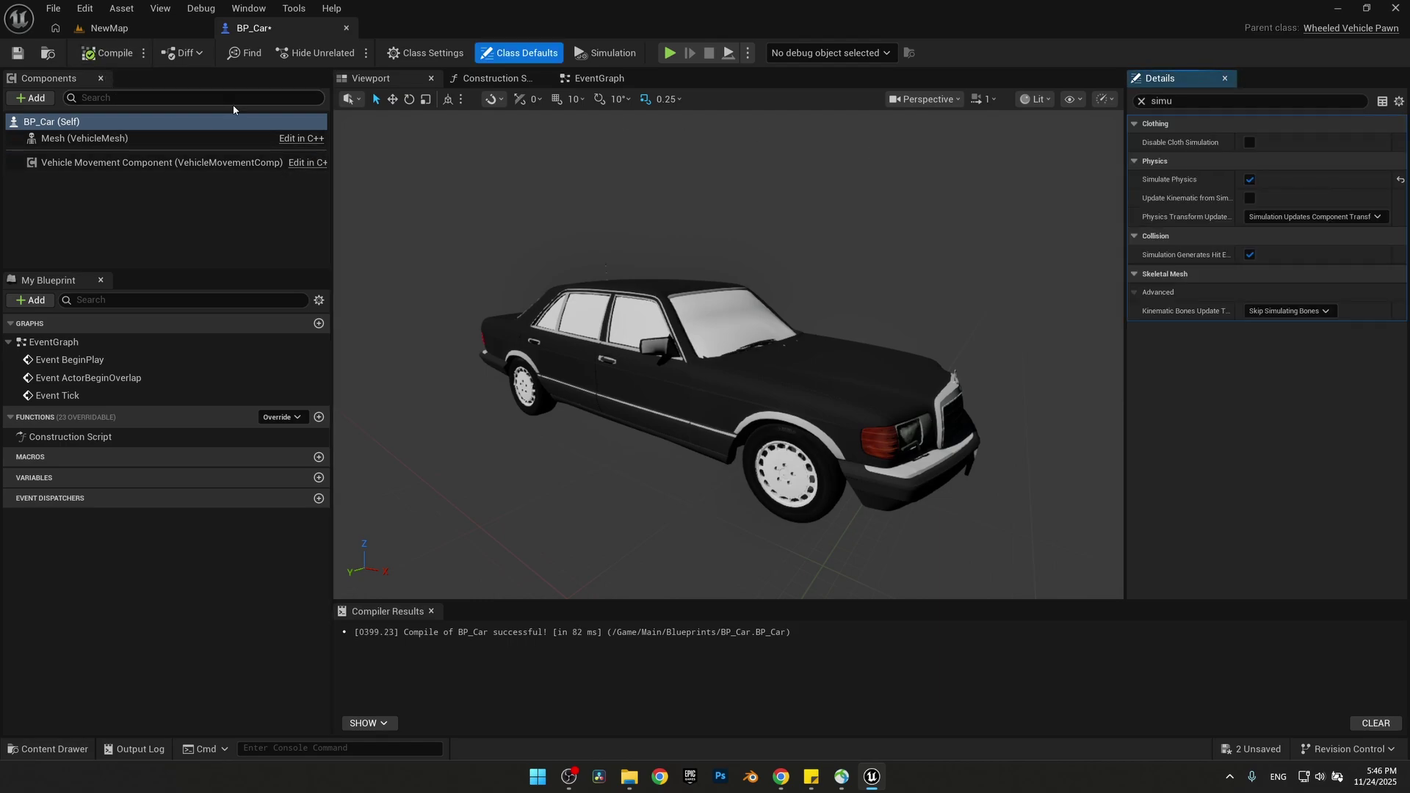
# - In the NewMap level, drag BP_Car from the Blueprints folder into the viewport
pyautogui.click(102, 30)
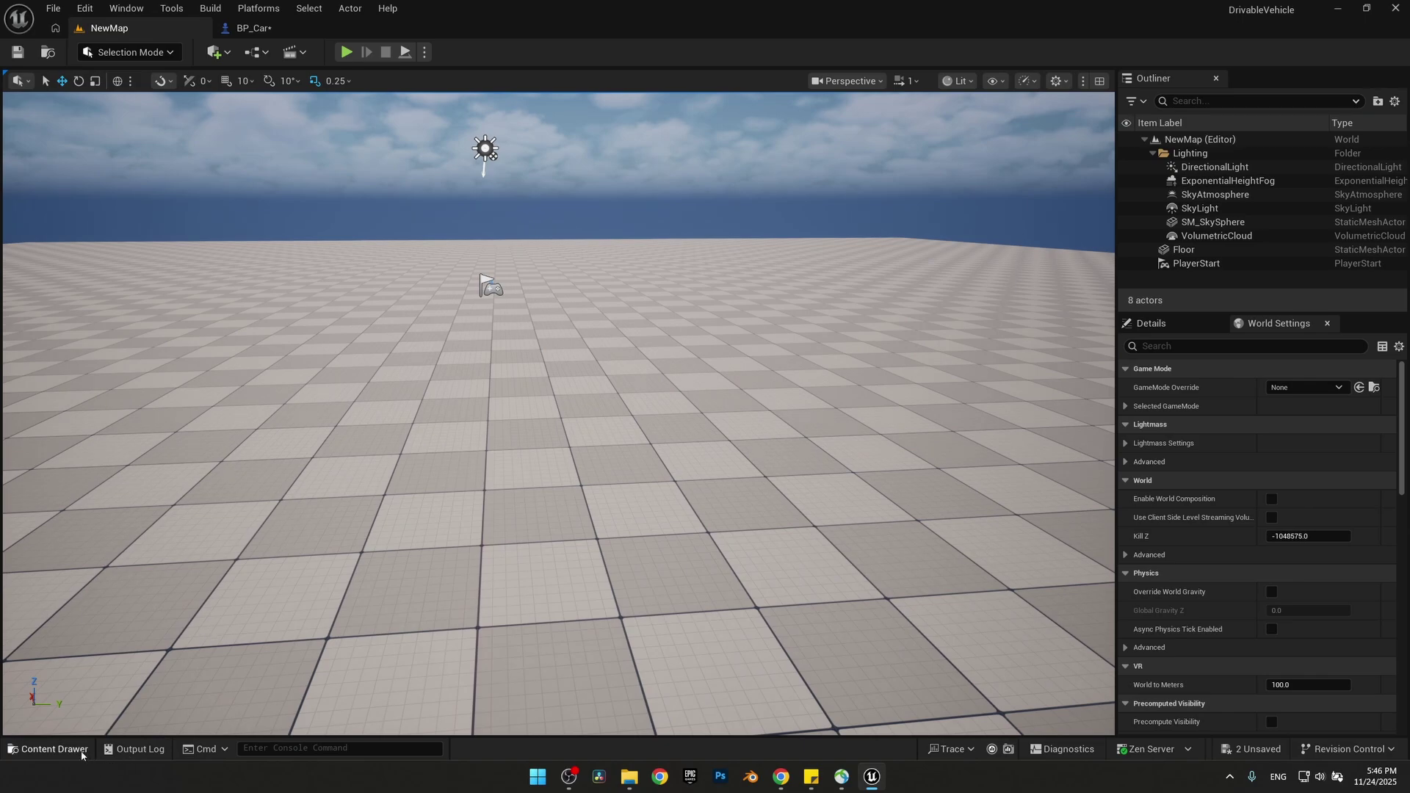
pyautogui.click(48, 749)
pyautogui.click(66, 579)
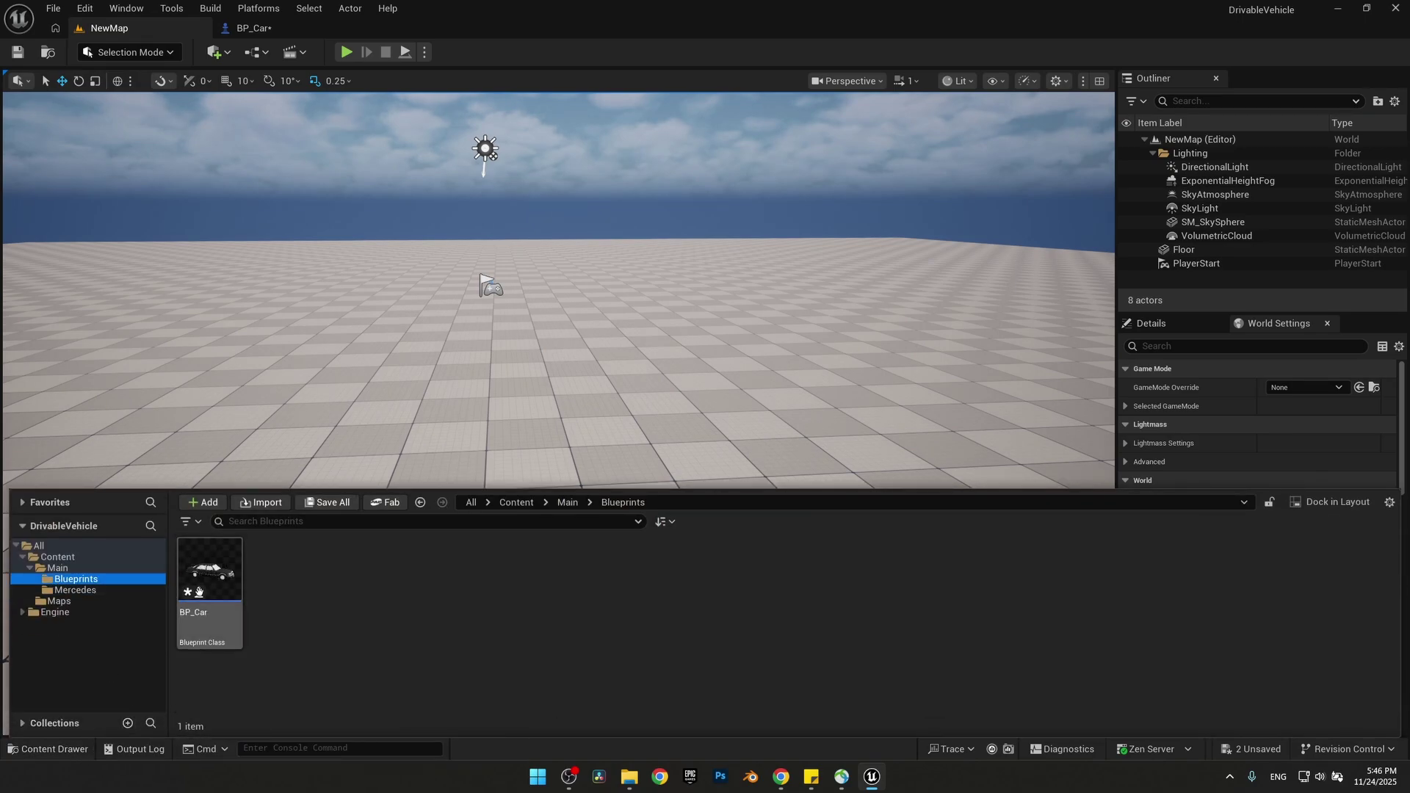
pyautogui.moveTo(202, 589); pyautogui.dragTo(536, 379)
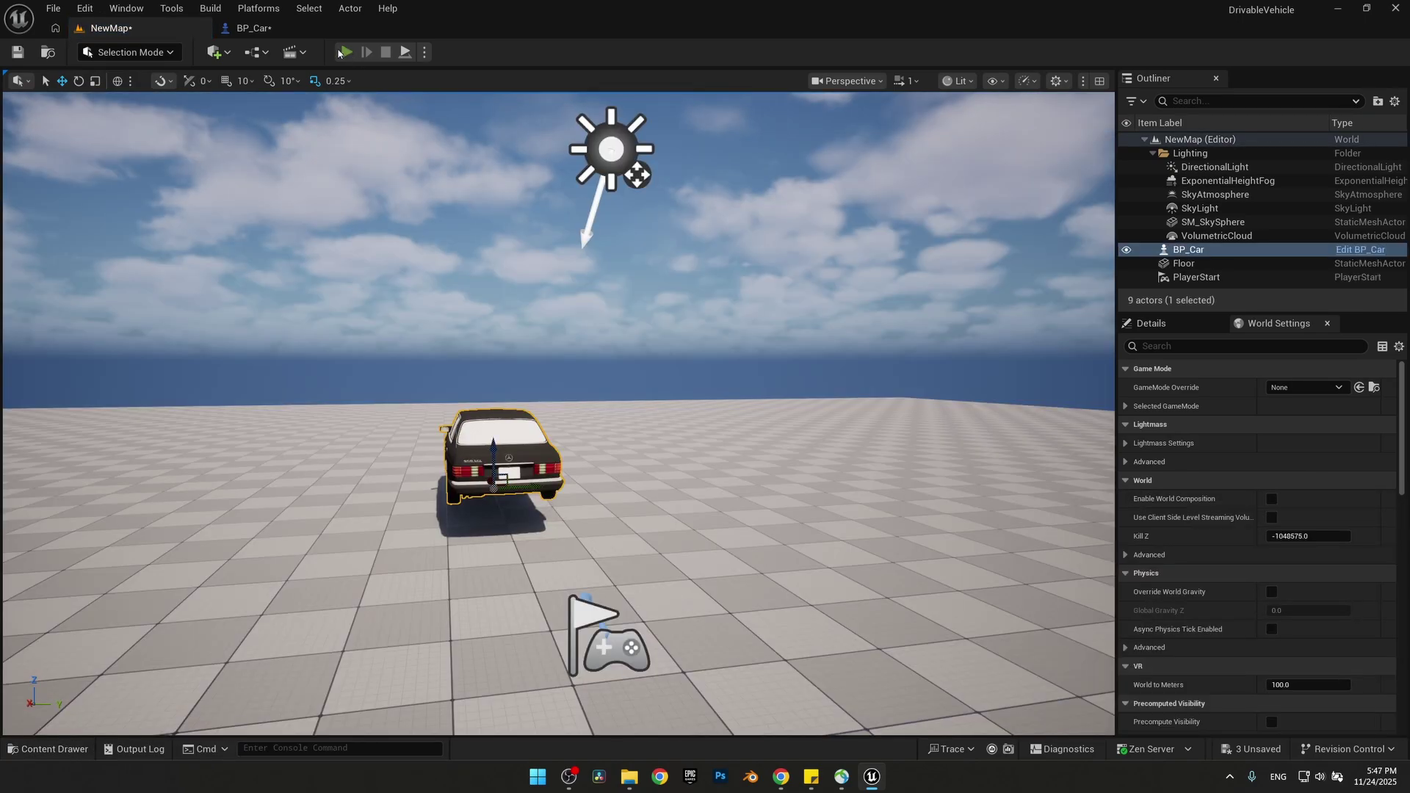
# - Play-test the level twice to watch the car drop onto the floor, then return to BP_Car
pyautogui.click(342, 52)
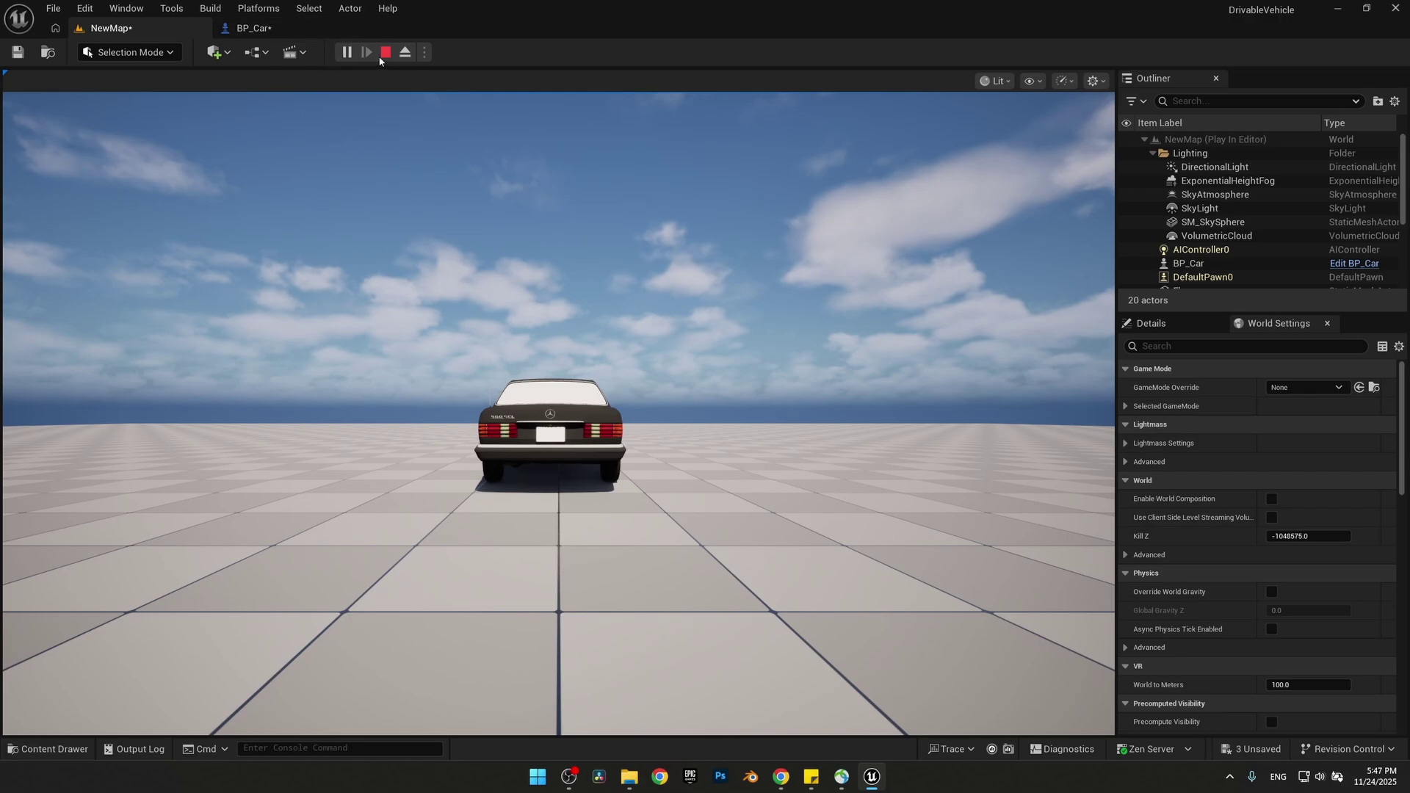
pyautogui.click(384, 55)
pyautogui.press('f')
pyautogui.moveTo(485, 308); pyautogui.dragTo(525, 335, button='right')
pyautogui.press('s')
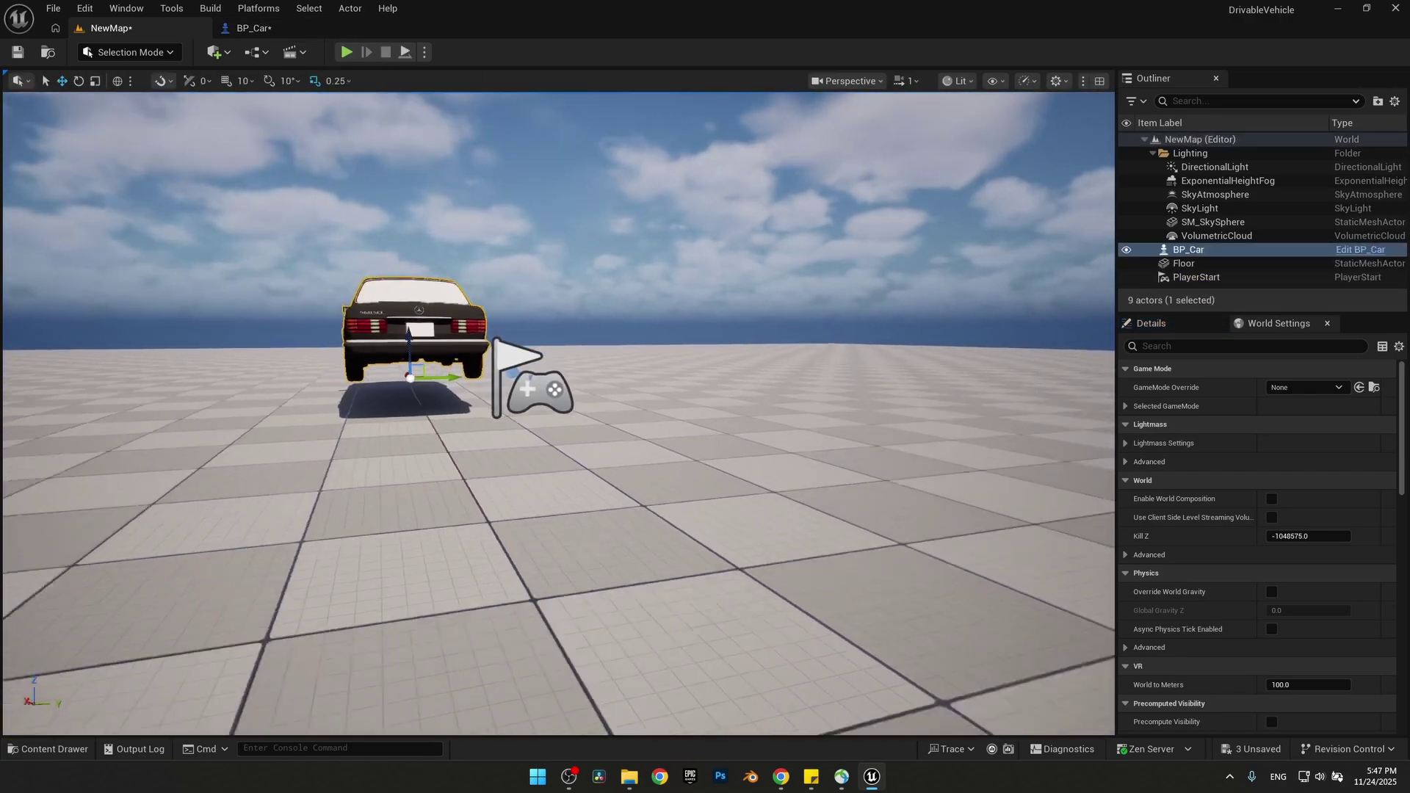
pyautogui.click(346, 52)
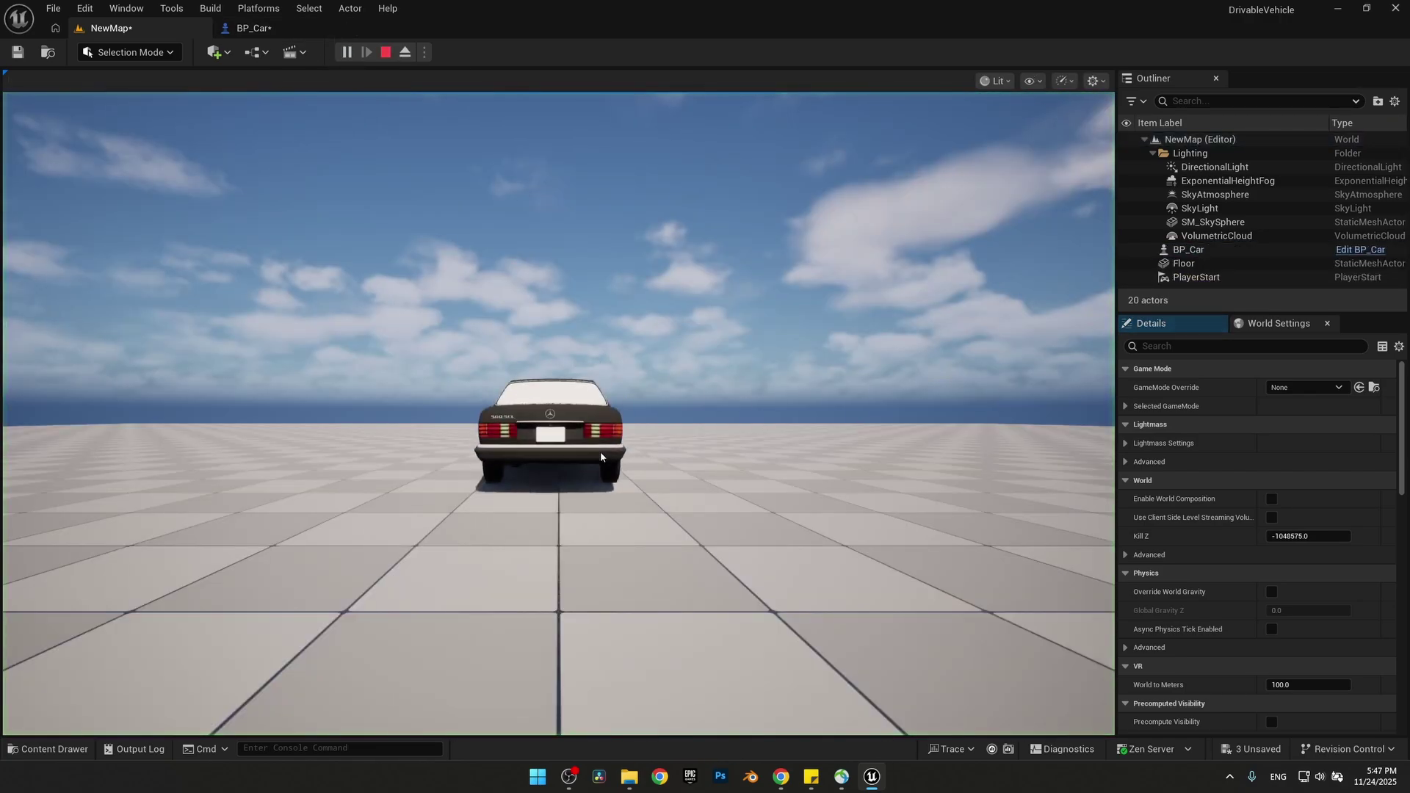
pyautogui.press('Escape')
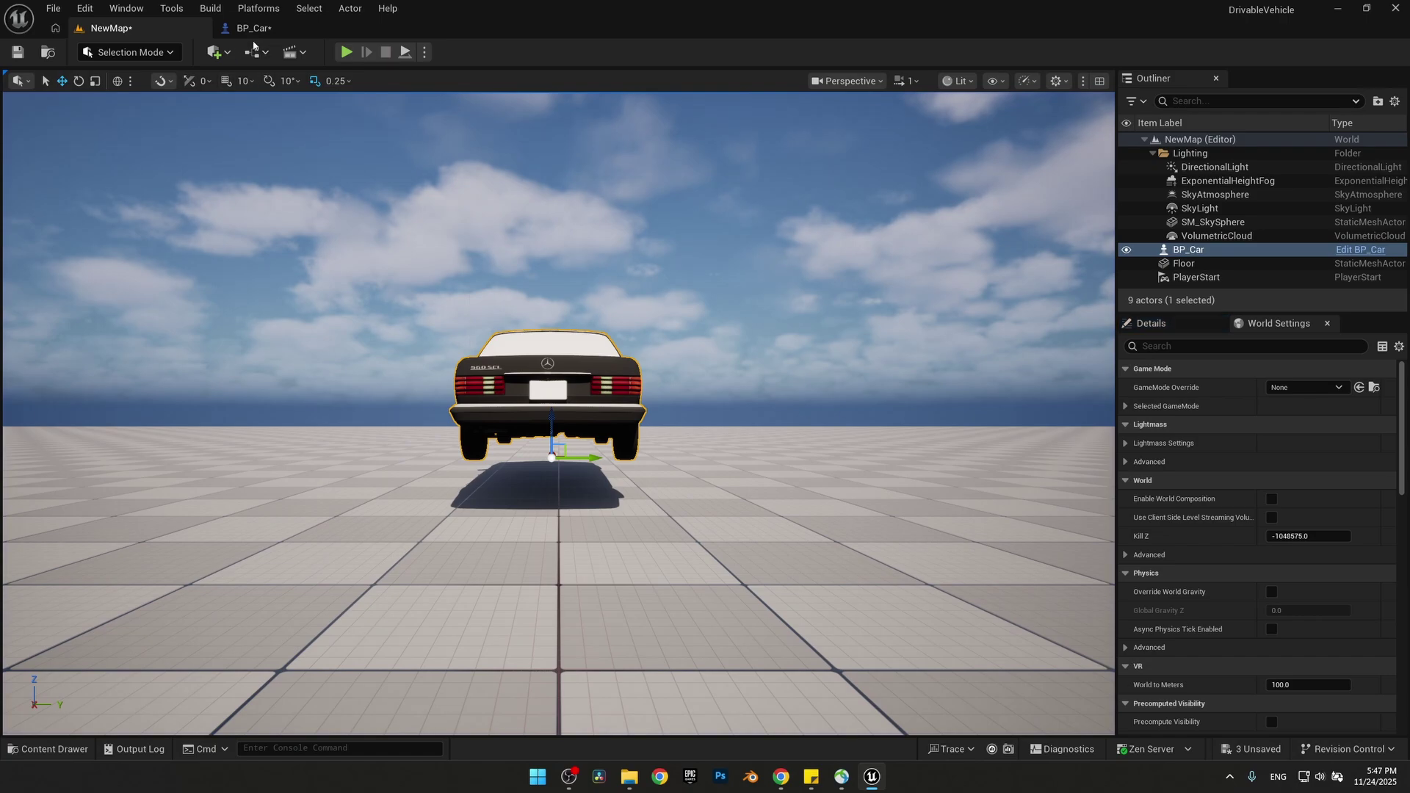
pyautogui.click(249, 28)
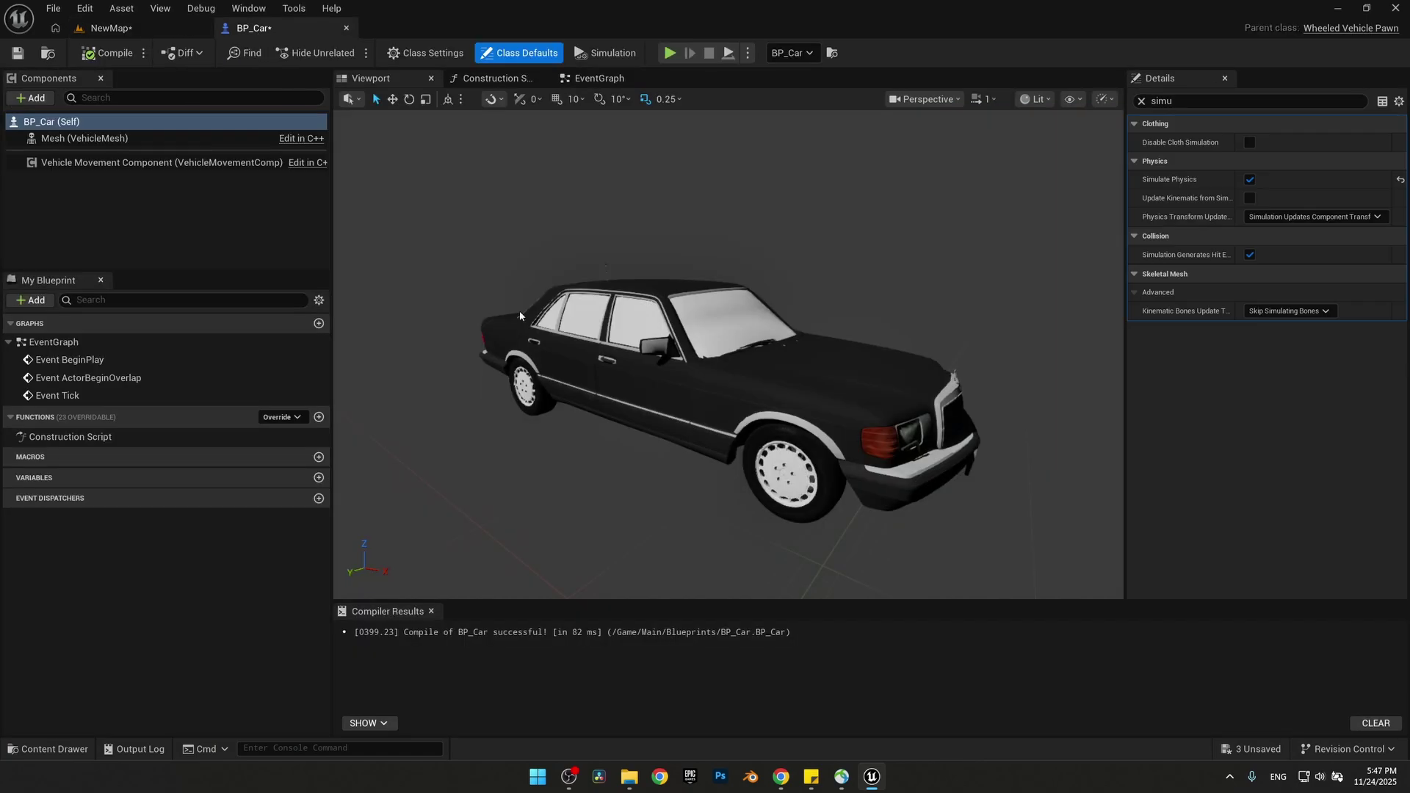
# - Add a Spring Arm component under the Mesh and a Camera under the Spring Arm
pyautogui.click(65, 139)
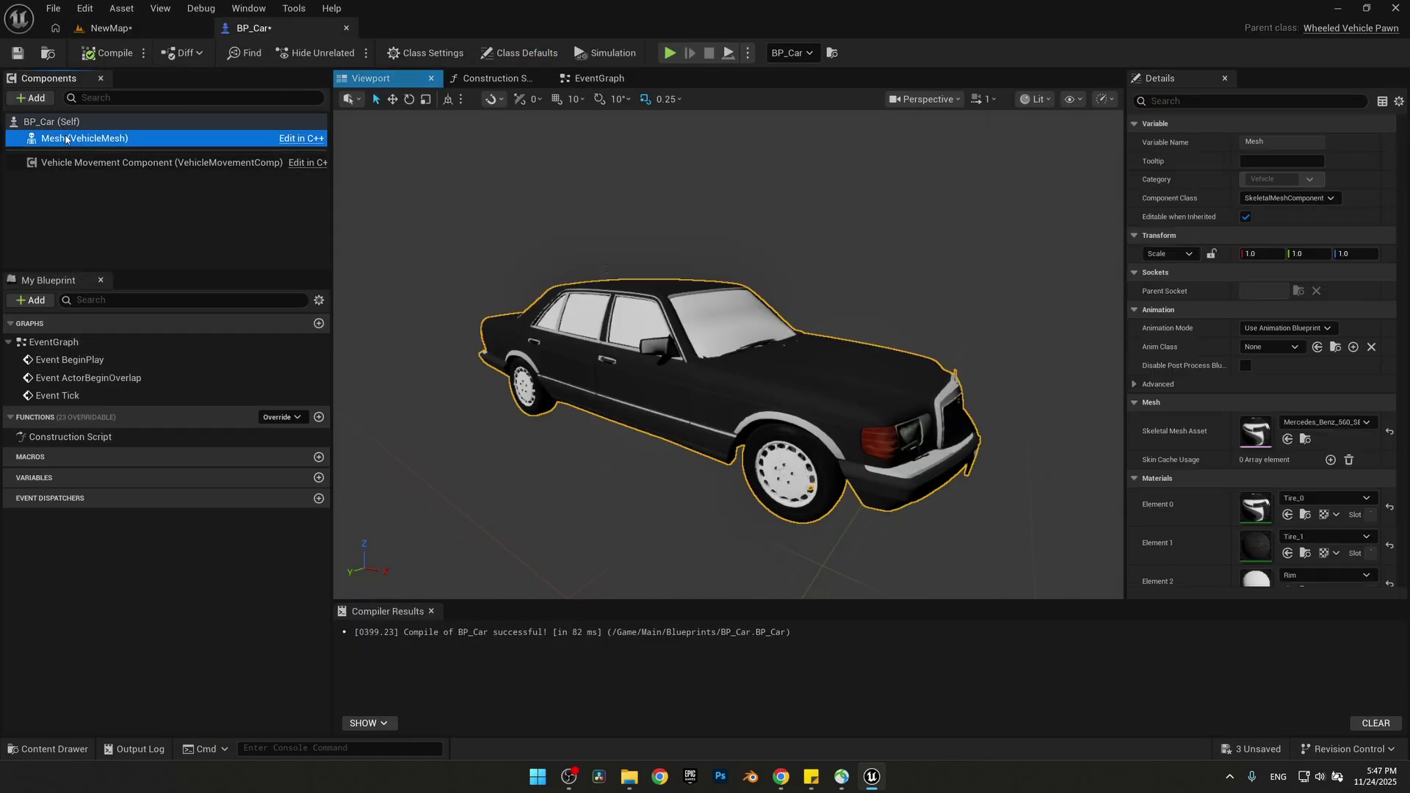
pyautogui.click(30, 97)
pyautogui.write('sprin')
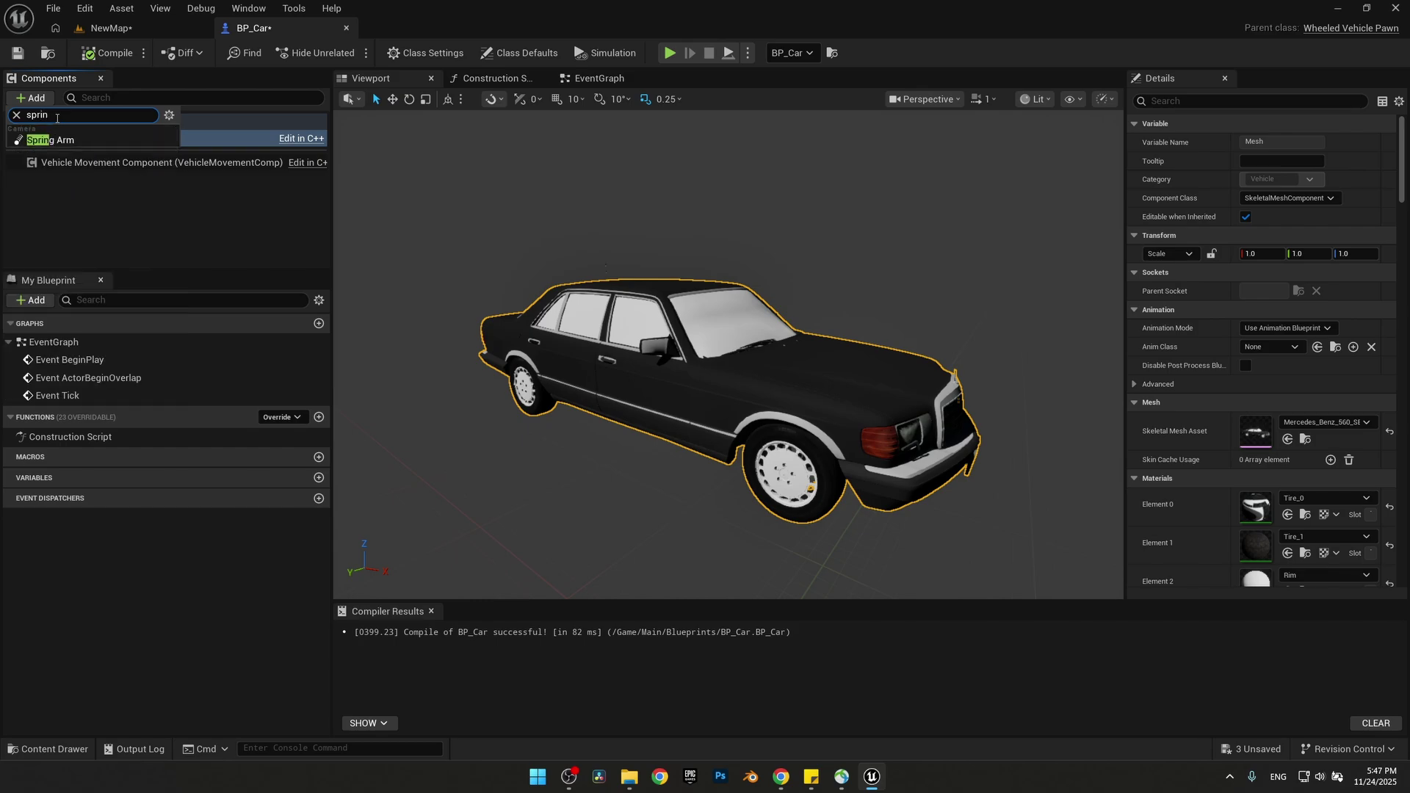
pyautogui.click(50, 140)
pyautogui.press('Return')
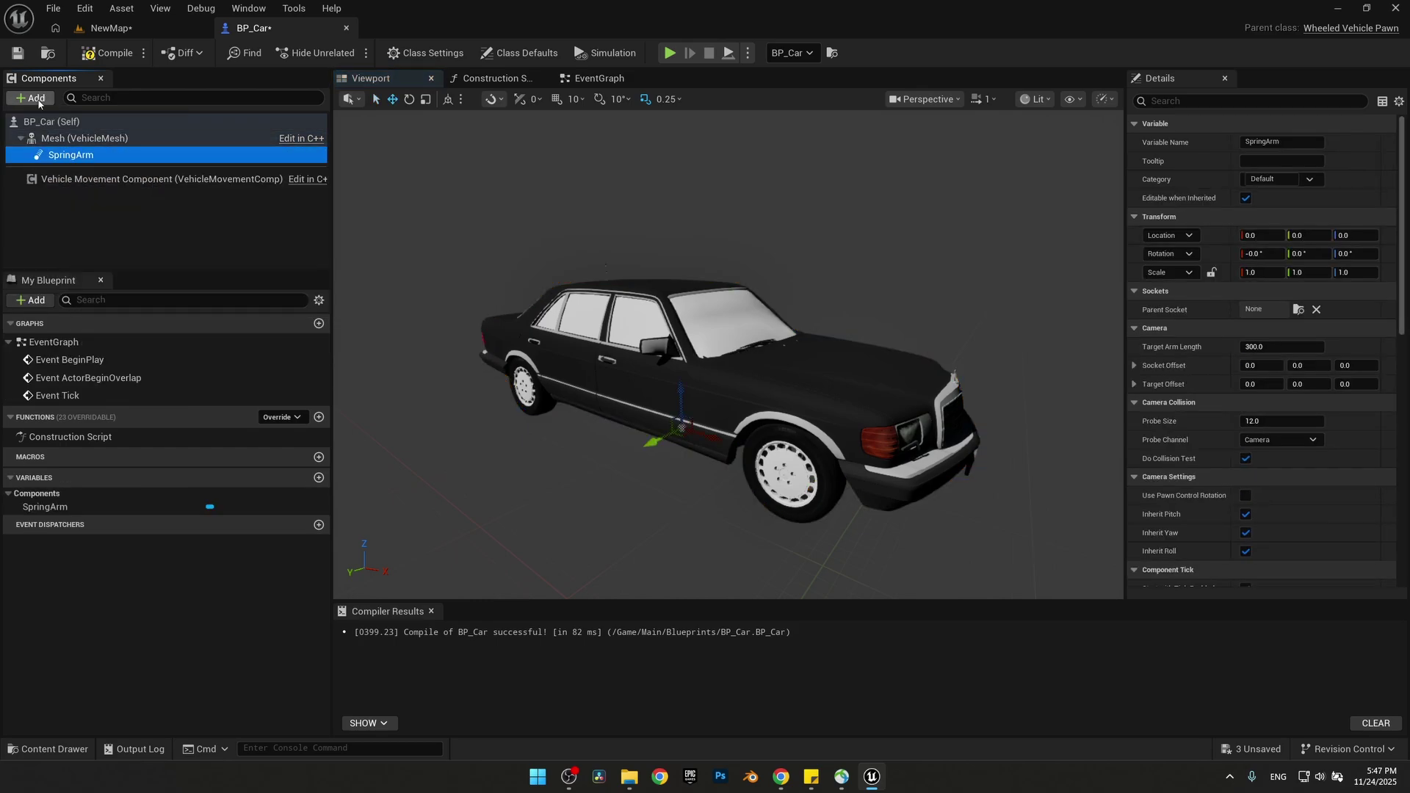
pyautogui.click(38, 100)
pyautogui.write('Camera')
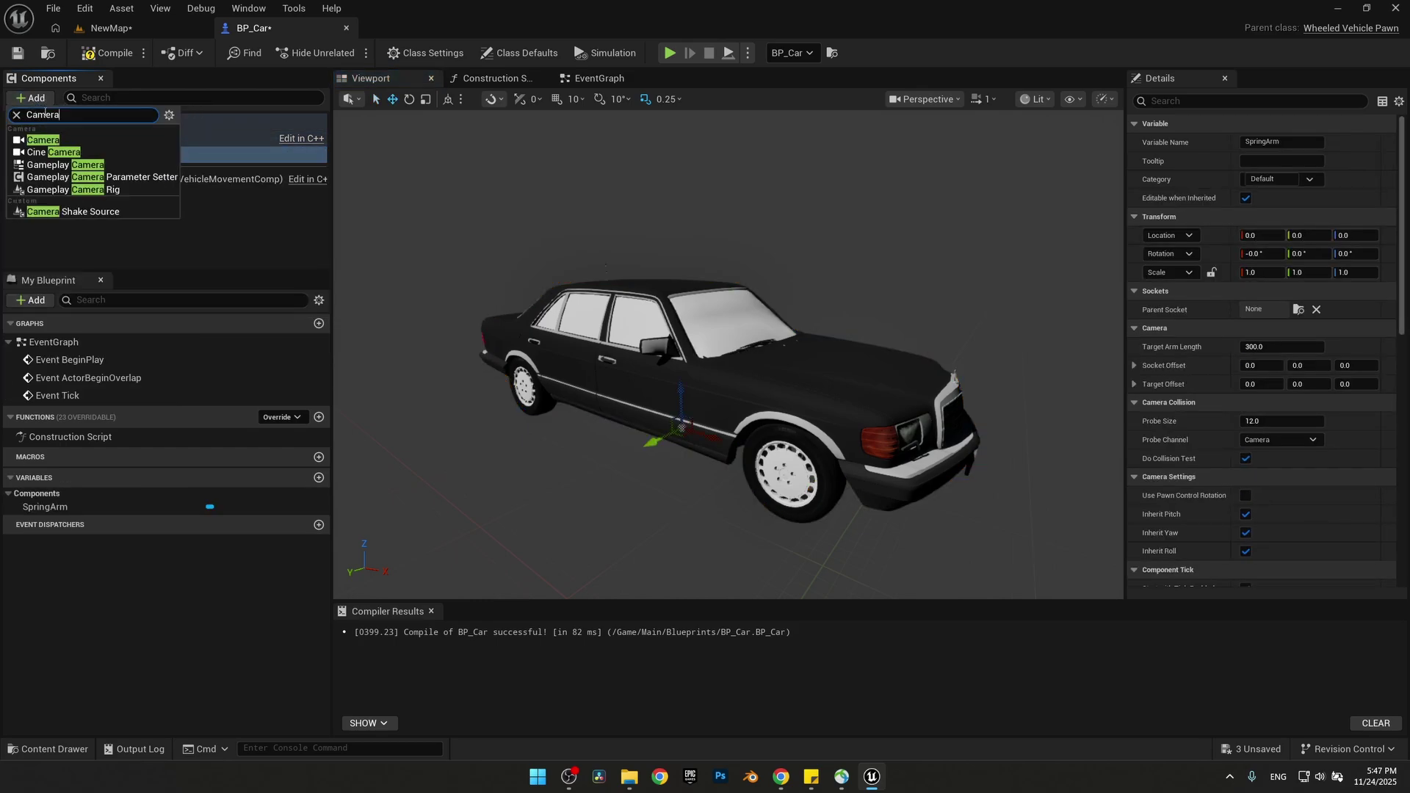
pyautogui.click(50, 138)
# - Move the SpringArm up on Z so it sits just above the car roof
pyautogui.moveTo(558, 330); pyautogui.dragTo(616, 349, button='right')
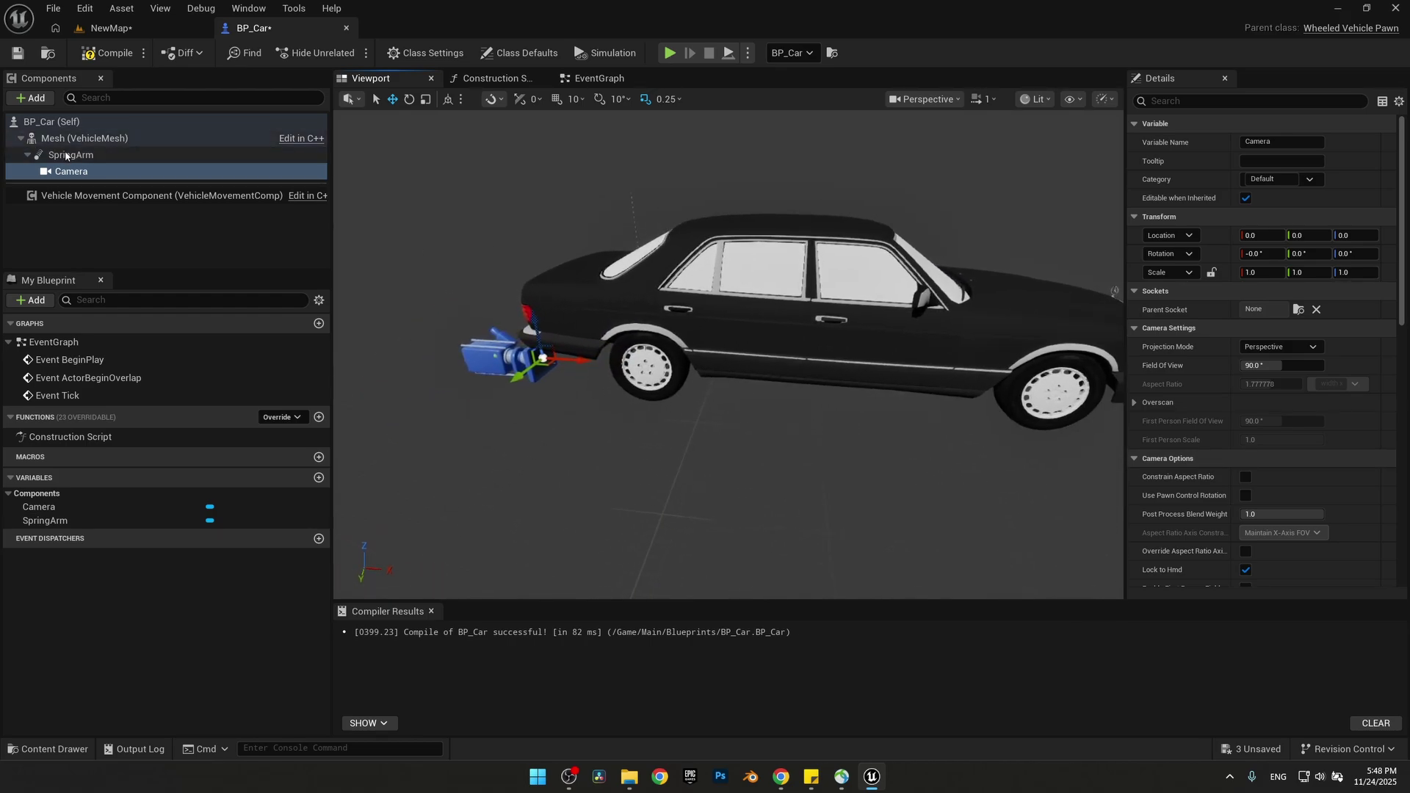
pyautogui.click(70, 155)
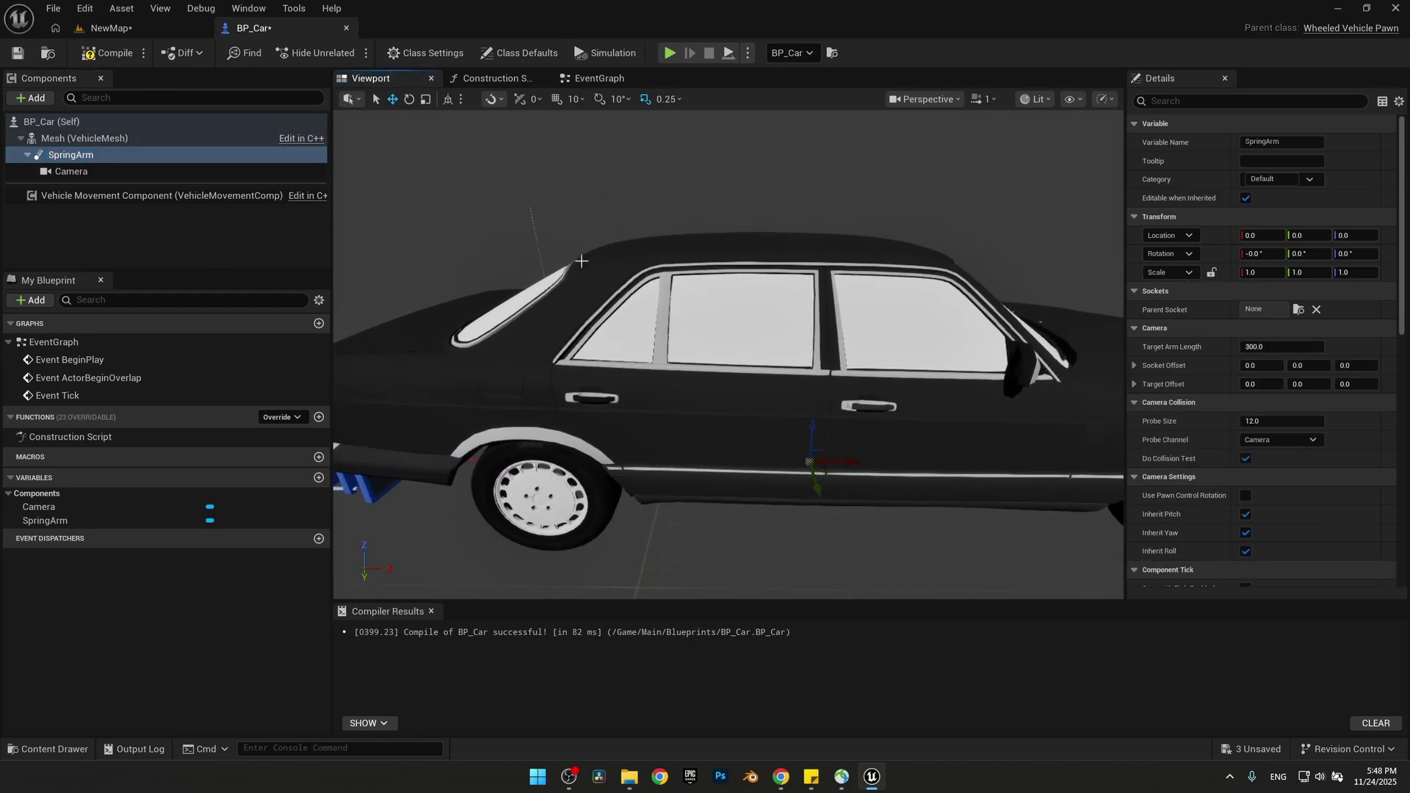
pyautogui.moveTo(776, 443); pyautogui.dragTo(599, 241)
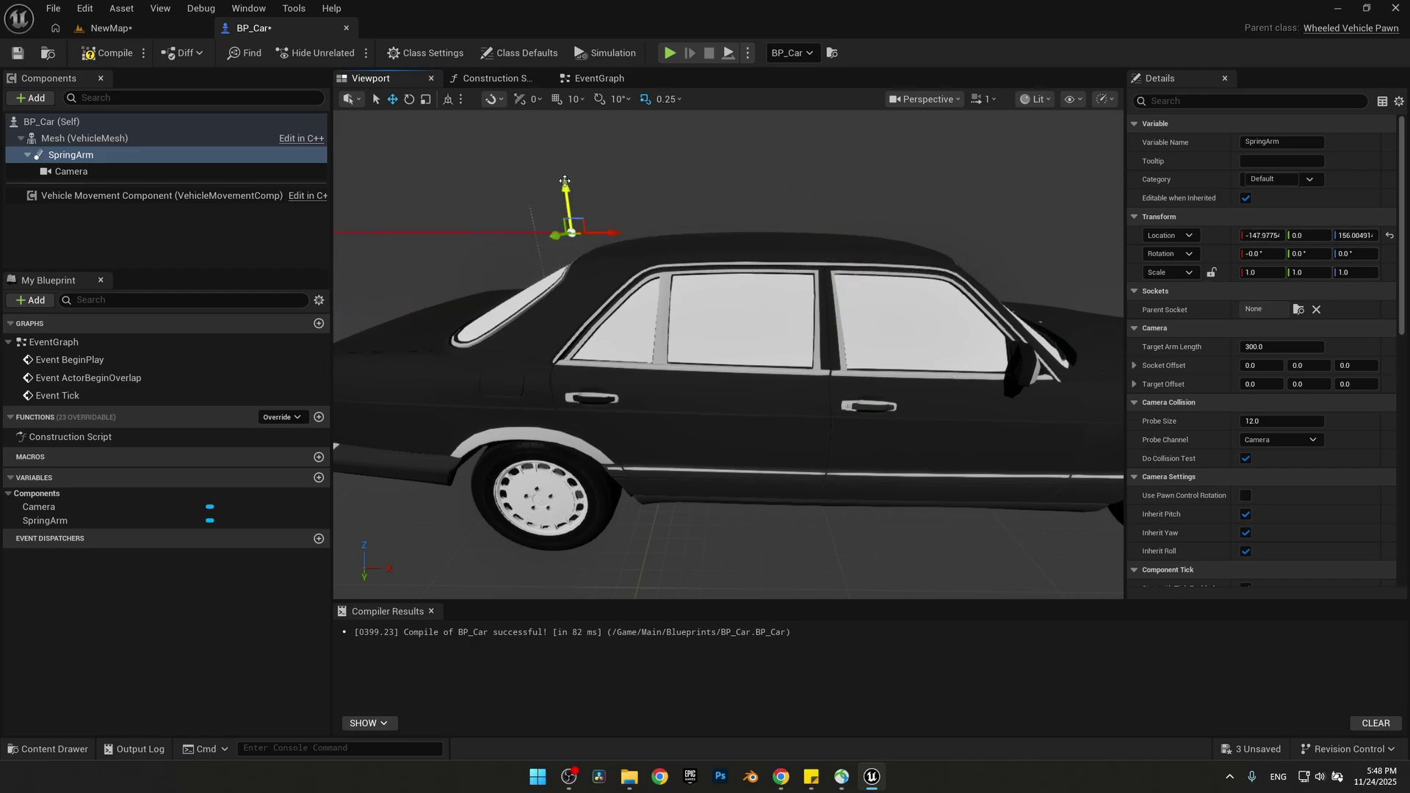
pyautogui.moveTo(566, 193); pyautogui.dragTo(570, 214)
pyautogui.moveTo(571, 214); pyautogui.dragTo(570, 239, button='right')
pyautogui.press('s')
pyautogui.moveTo(840, 324); pyautogui.dragTo(818, 315, button='right')
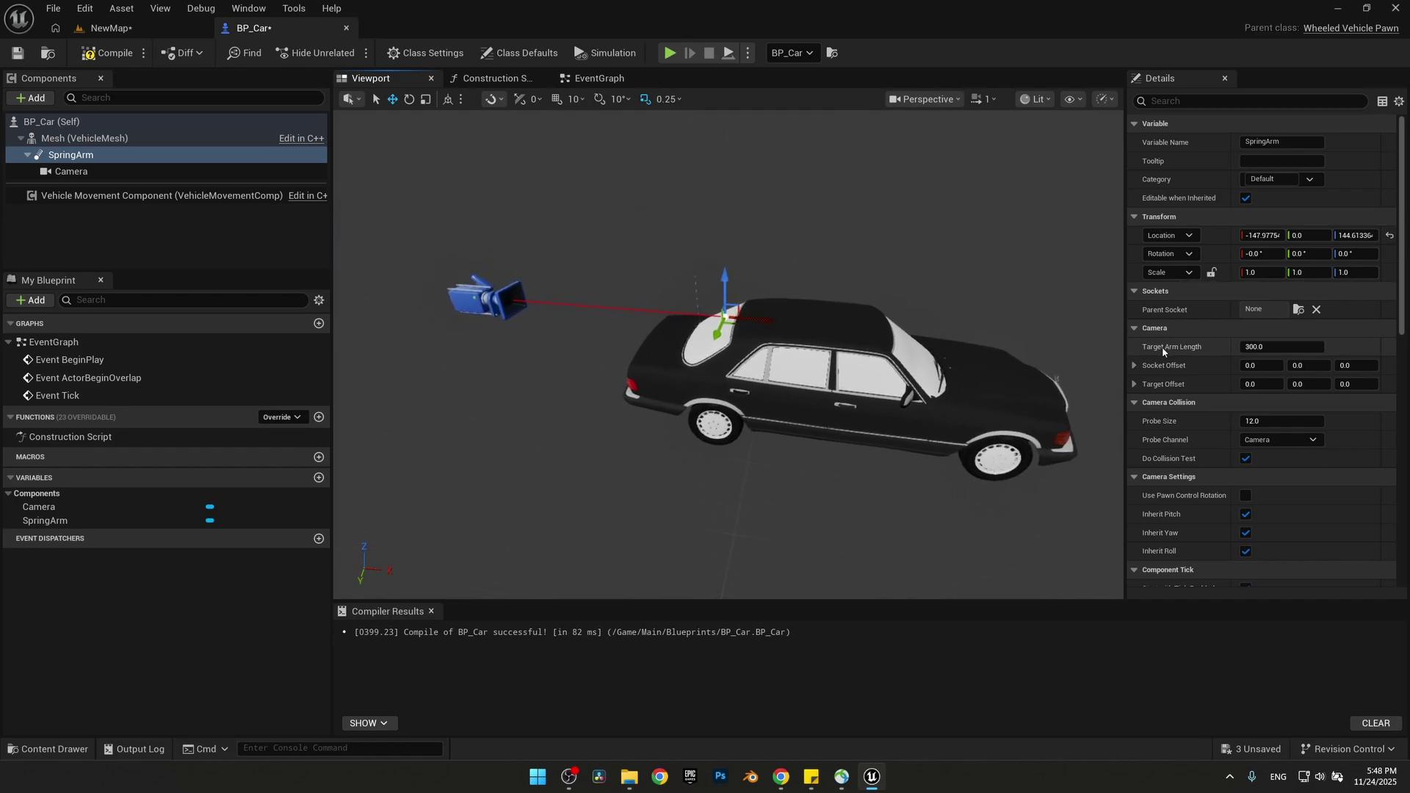
# - Set the Target Arm Length to 450, then compile and save BP_Car
pyautogui.click(1276, 350)
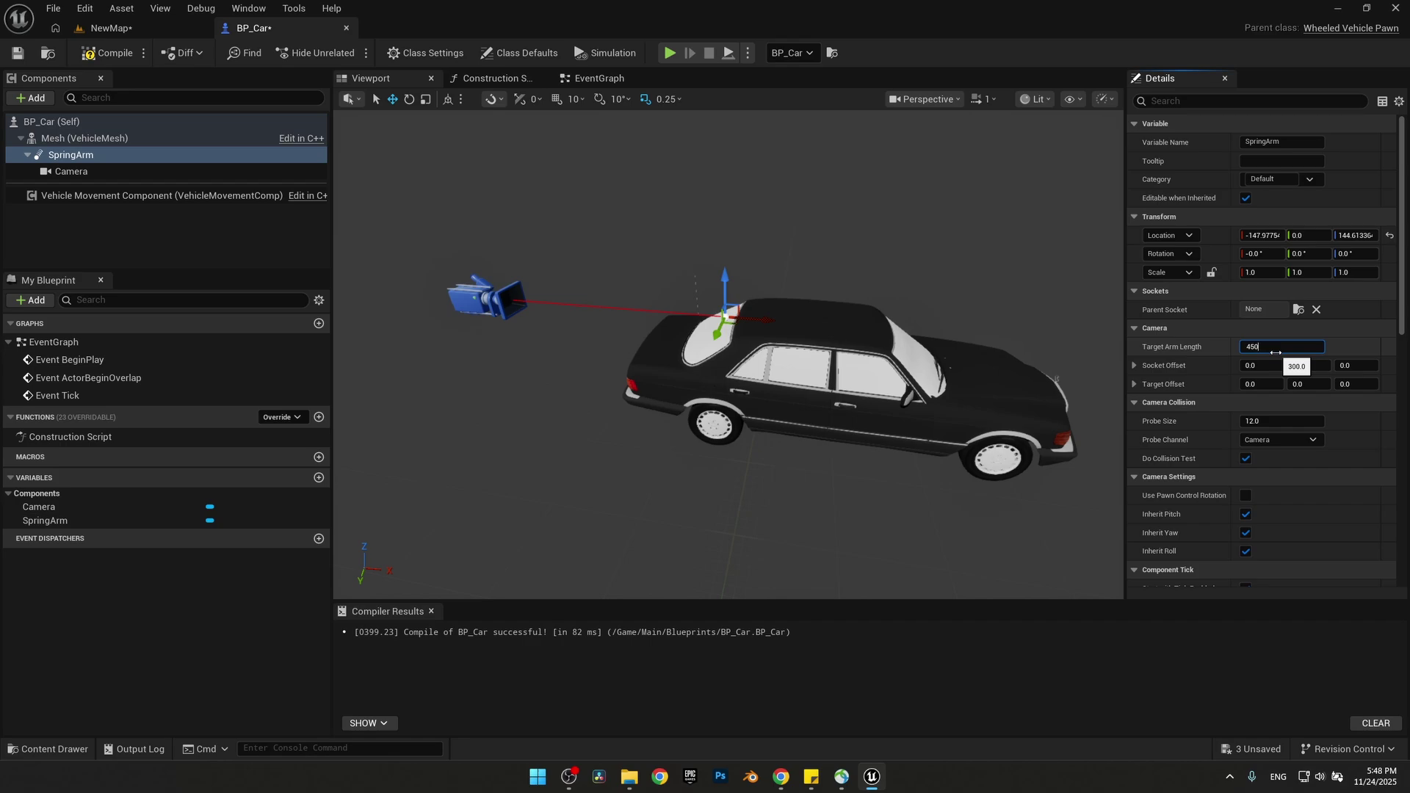
pyautogui.press('Return')
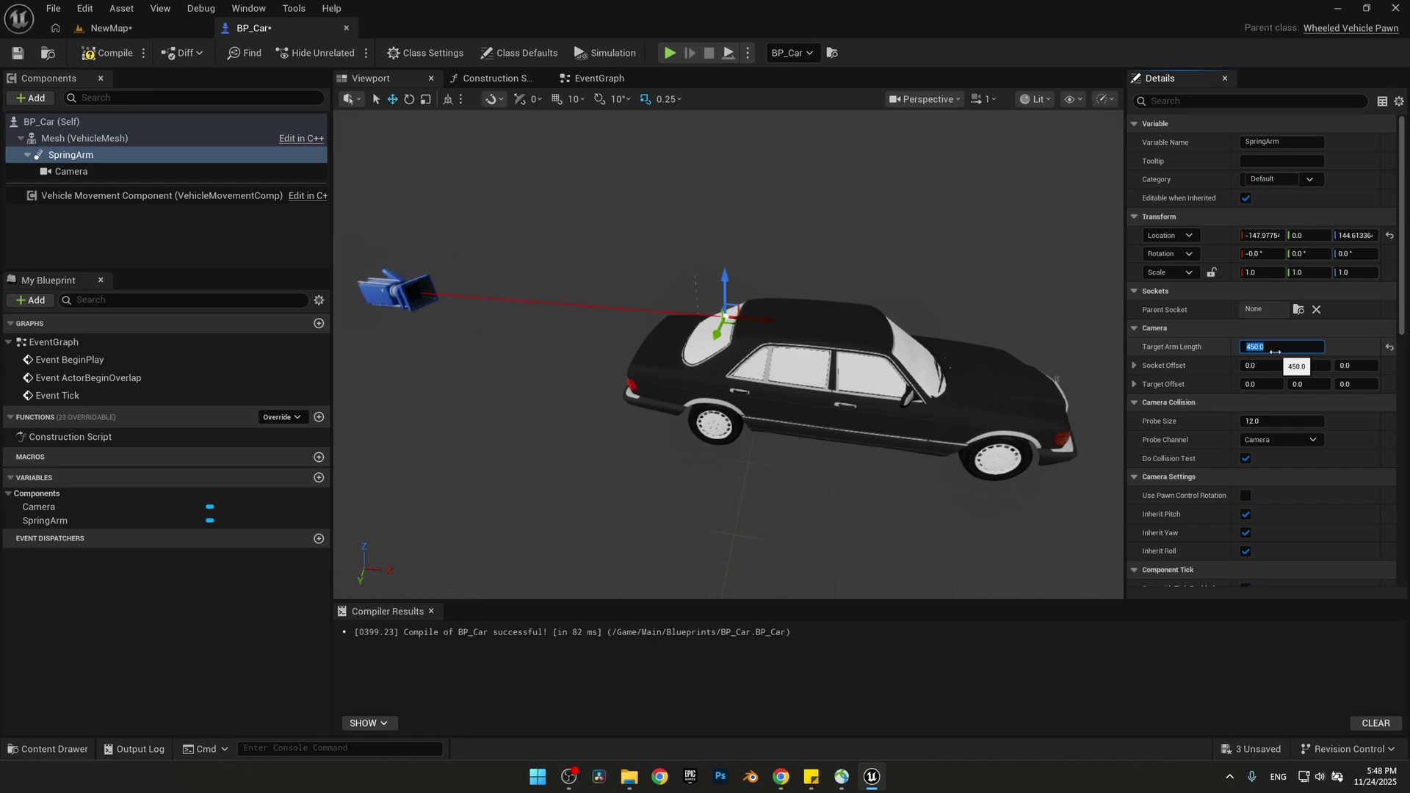
pyautogui.click(103, 53)
pyautogui.hotkey('ctrl', 's')
# - Set BP_Car's Auto Possess Player to Player 0 and recompile
pyautogui.click(51, 121)
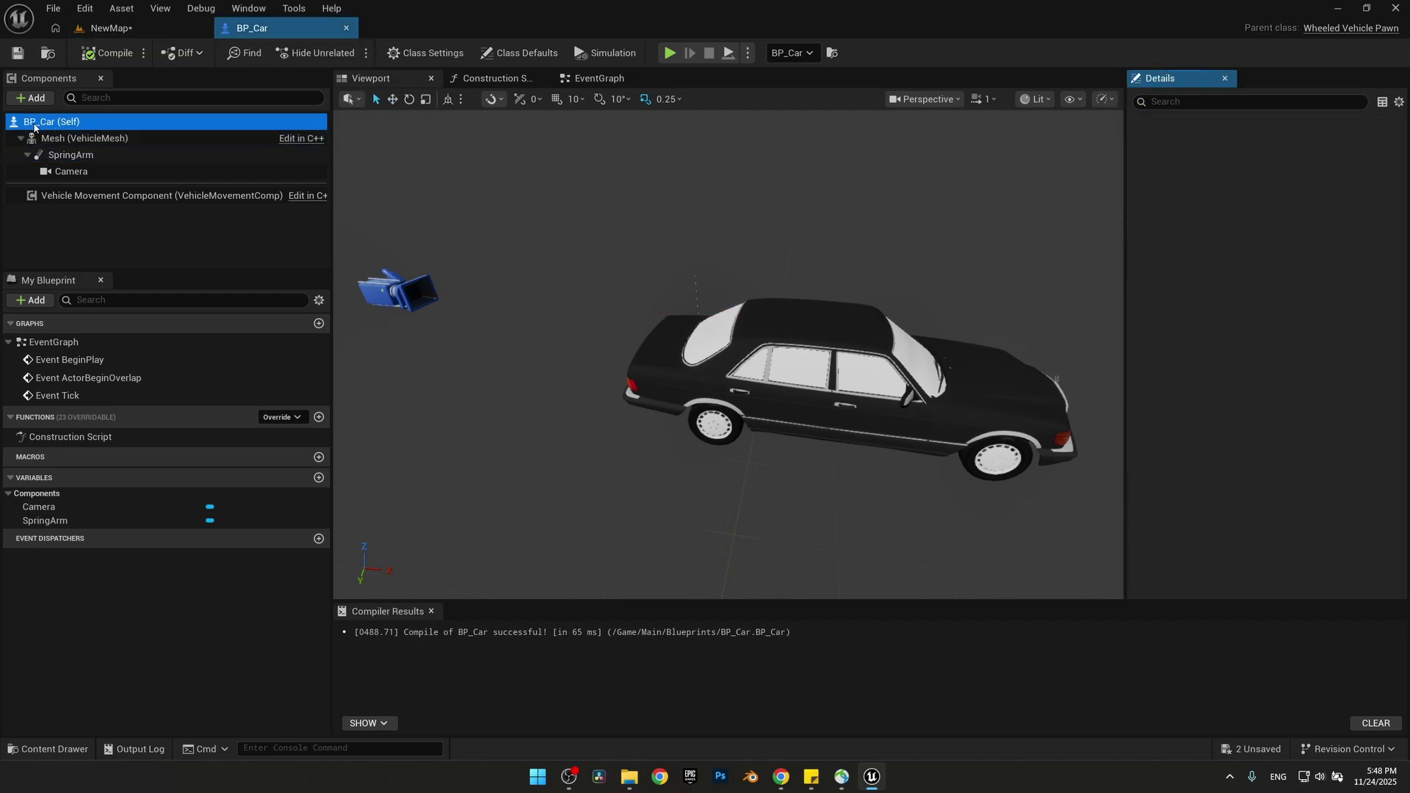
pyautogui.click(1167, 101)
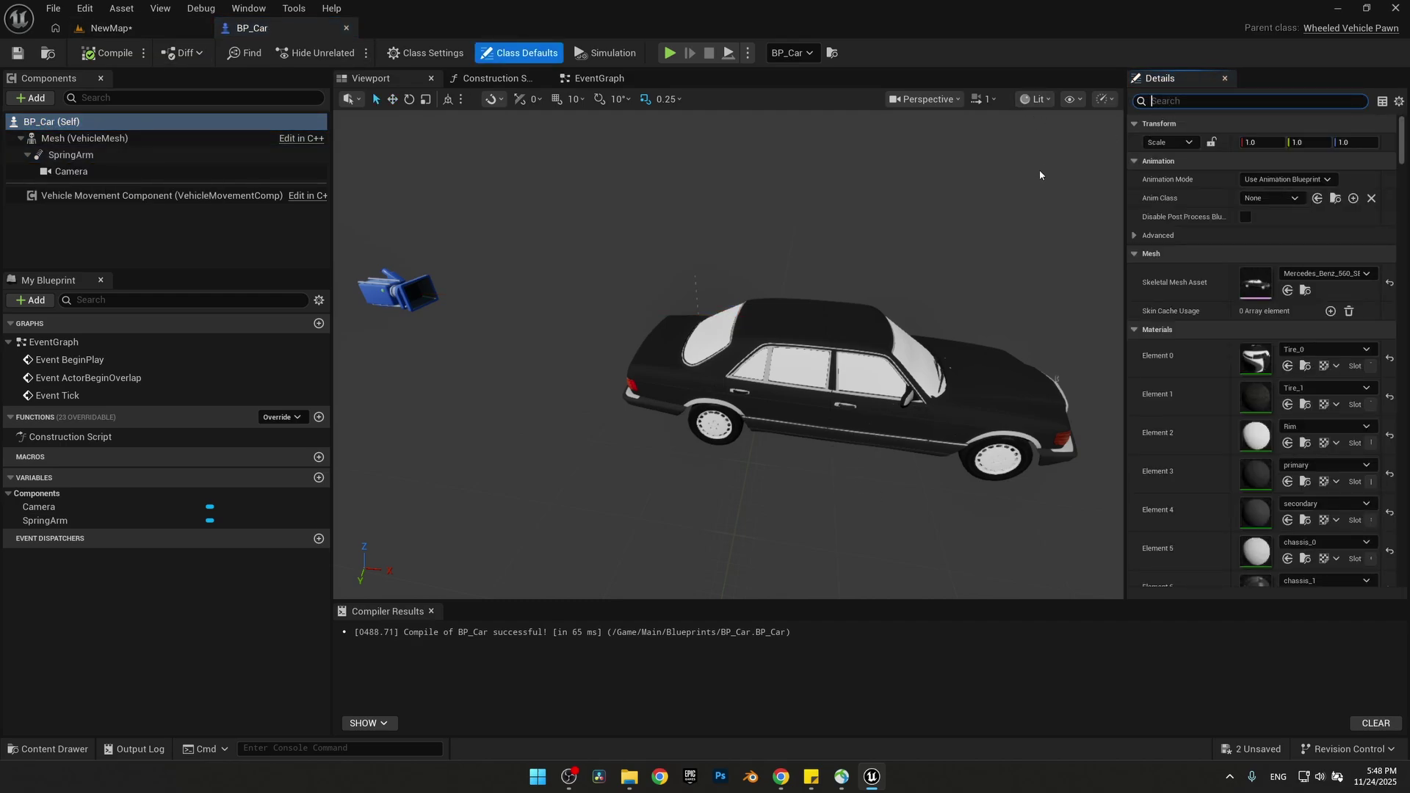
pyautogui.write('poss')
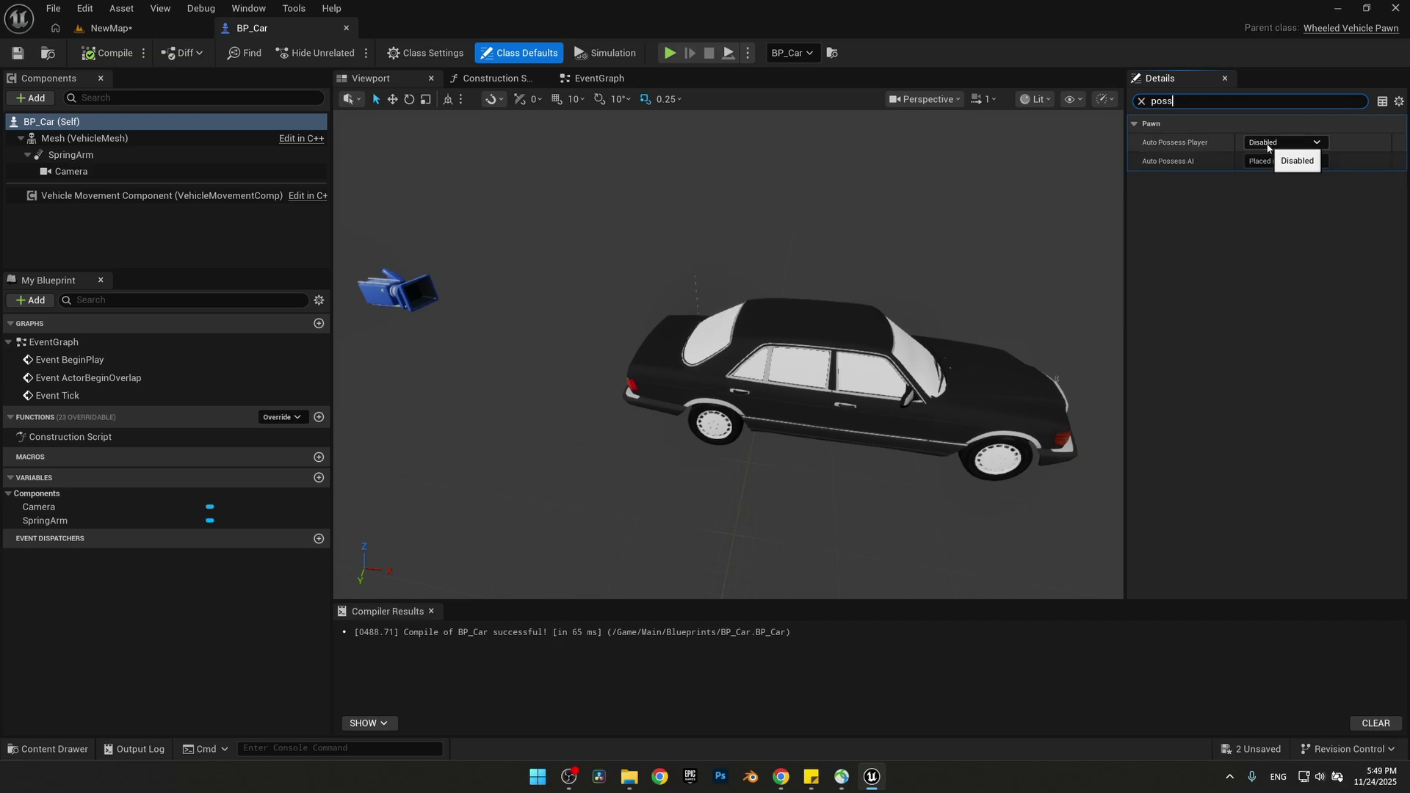
pyautogui.click(1308, 144)
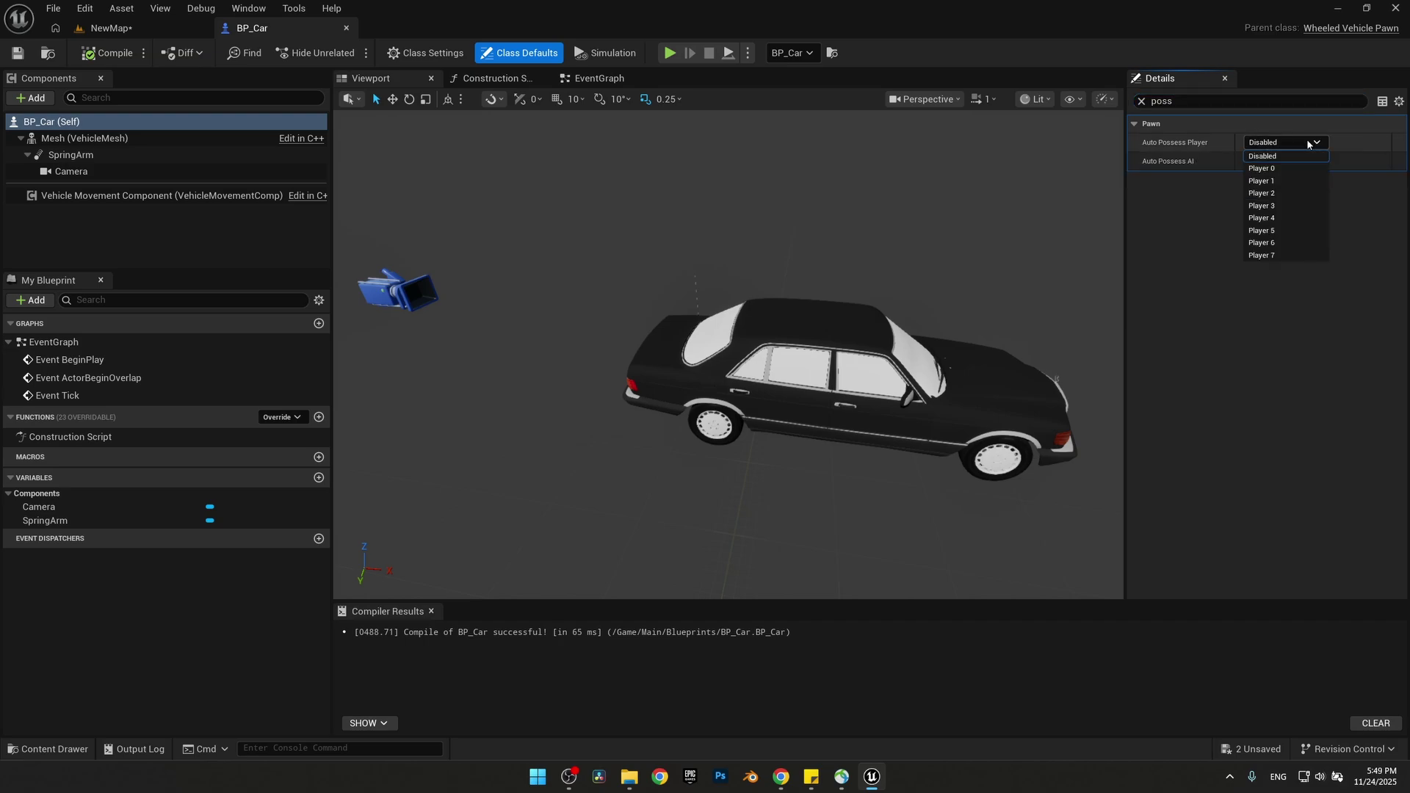
pyautogui.click(1272, 169)
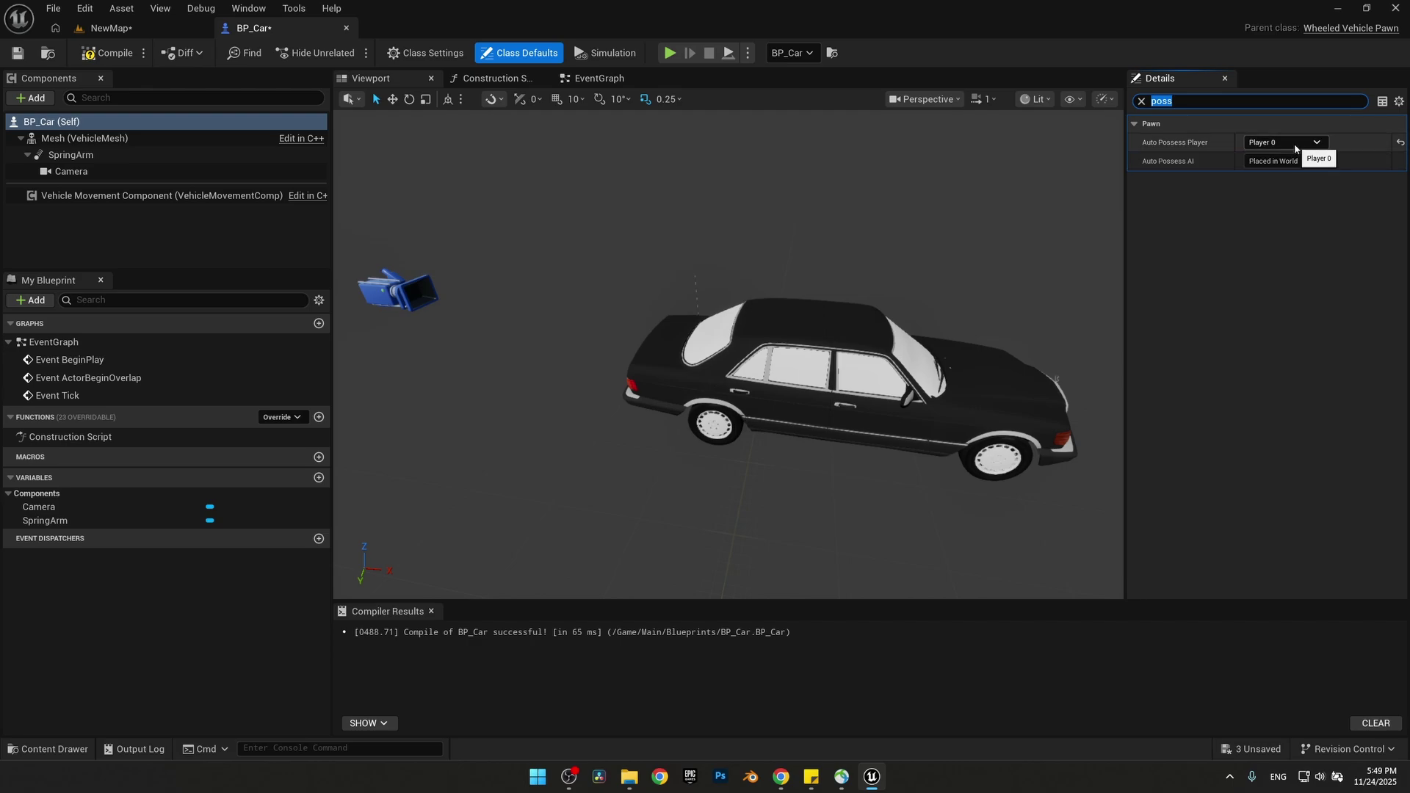
pyautogui.click(137, 54)
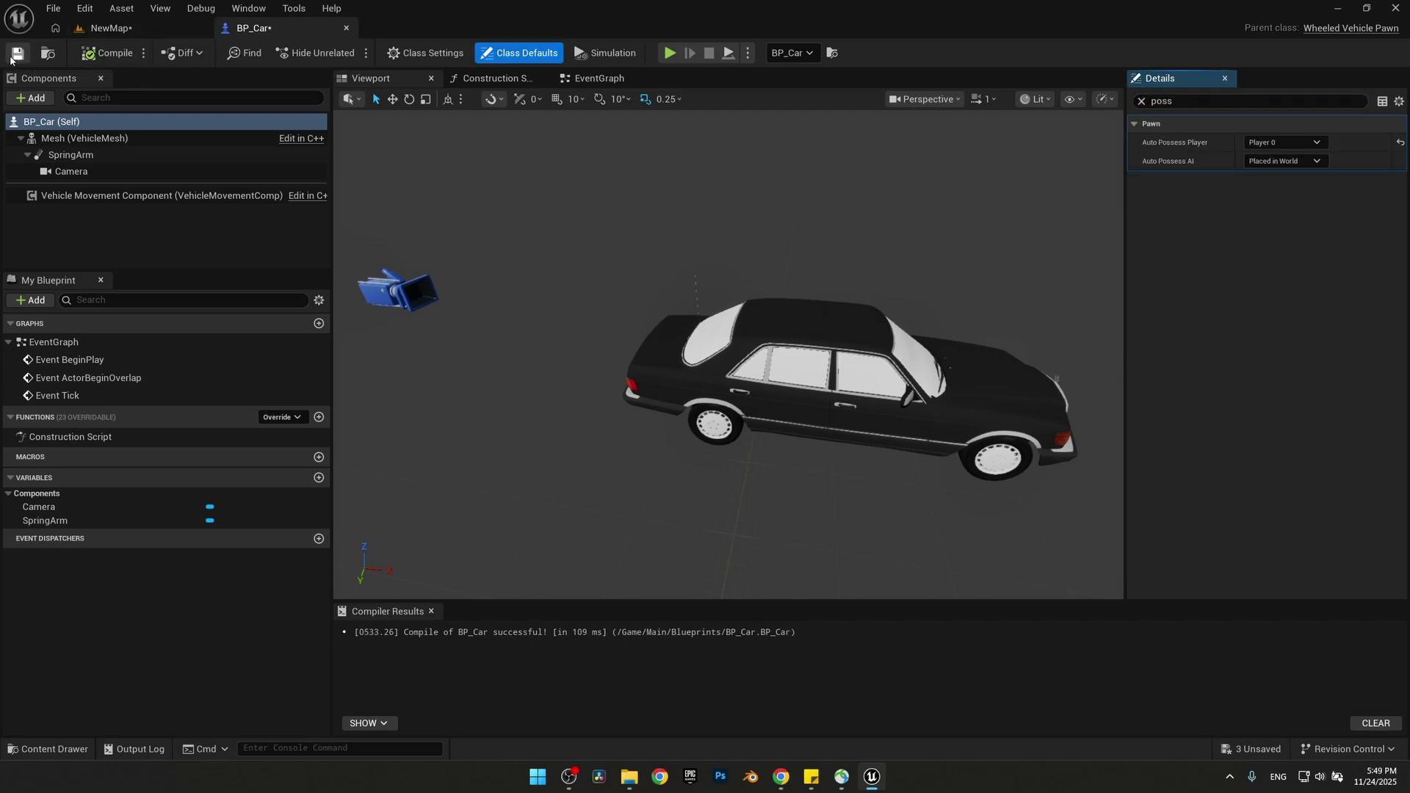
# - Play NewMap to drive the car through its chase camera, then clear the property search
pyautogui.click(105, 30)
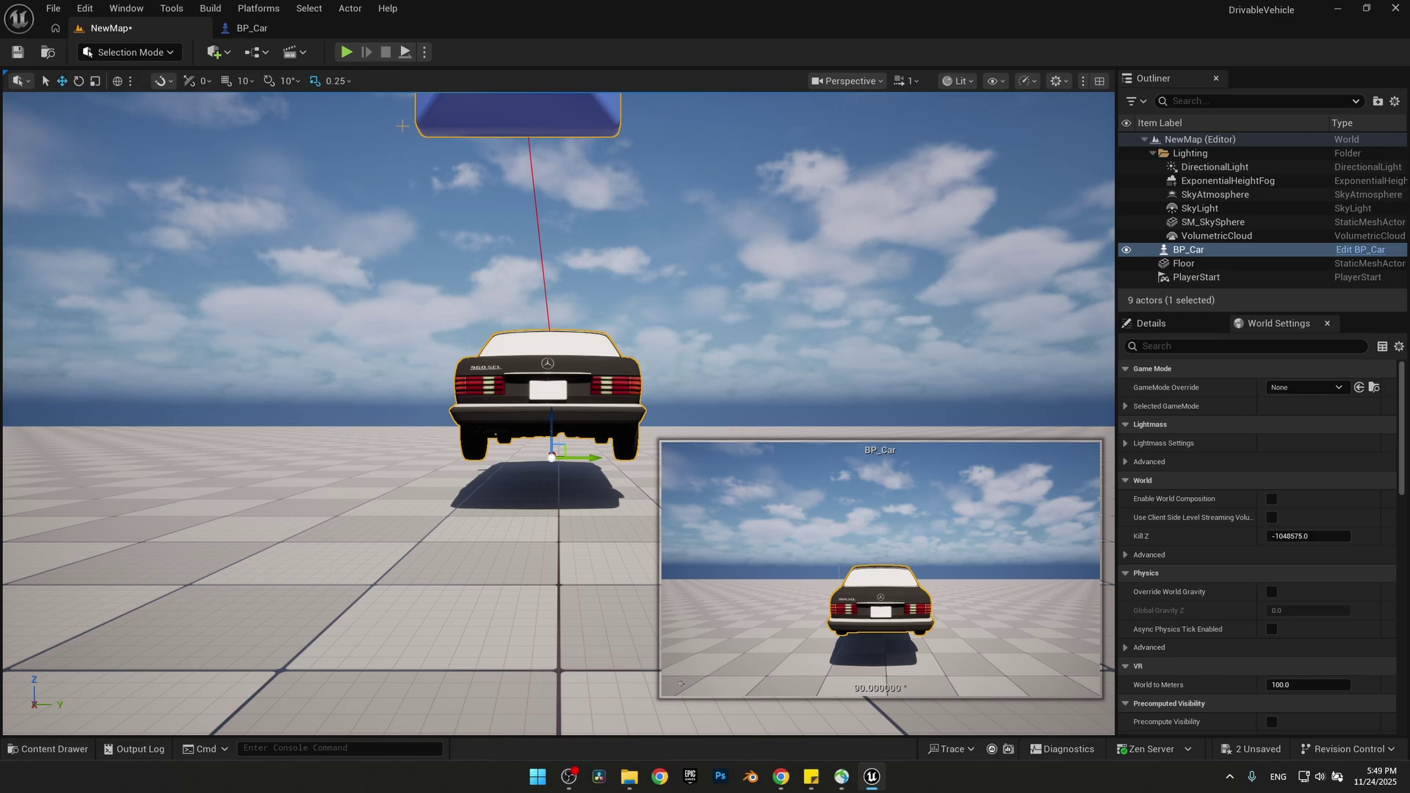
pyautogui.click(346, 52)
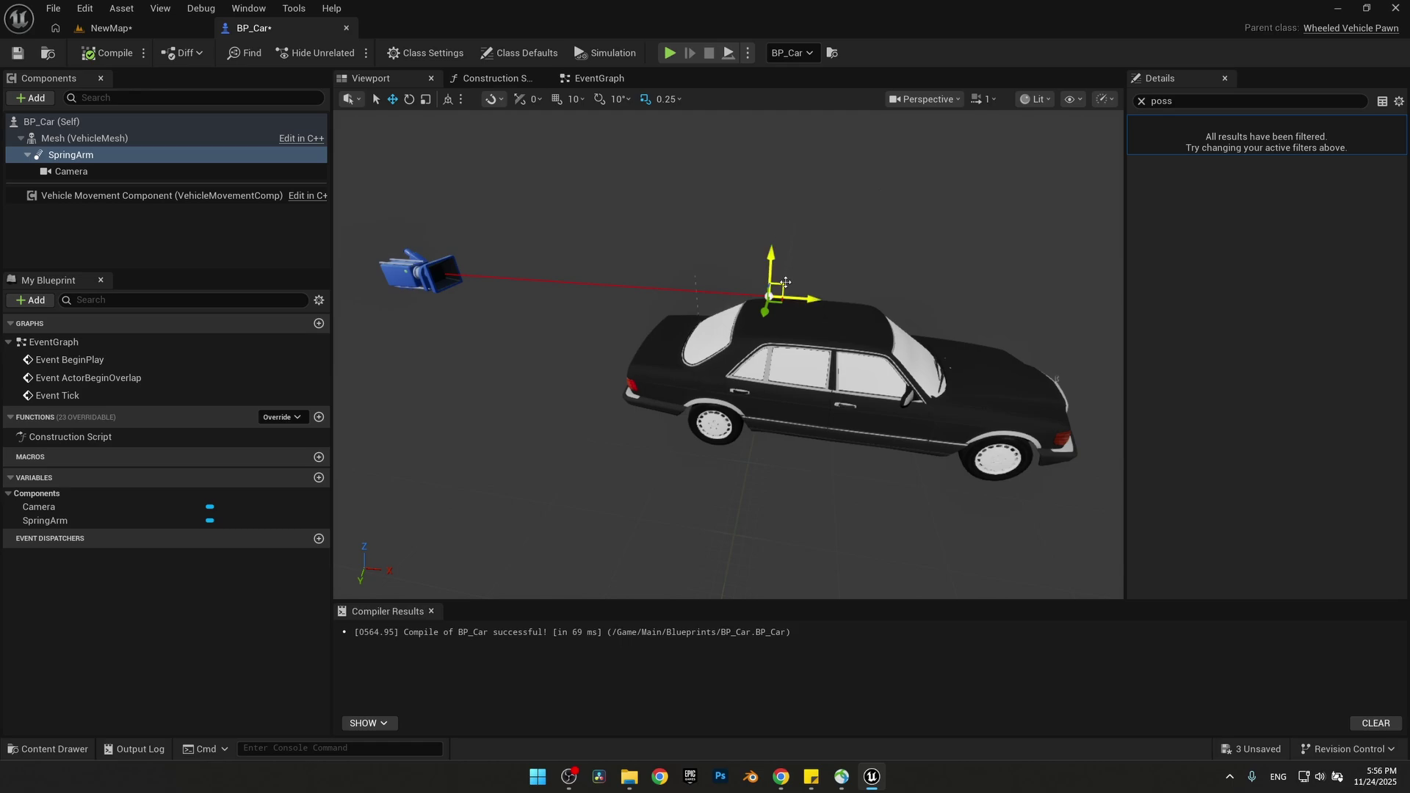
pyautogui.click(1142, 101)
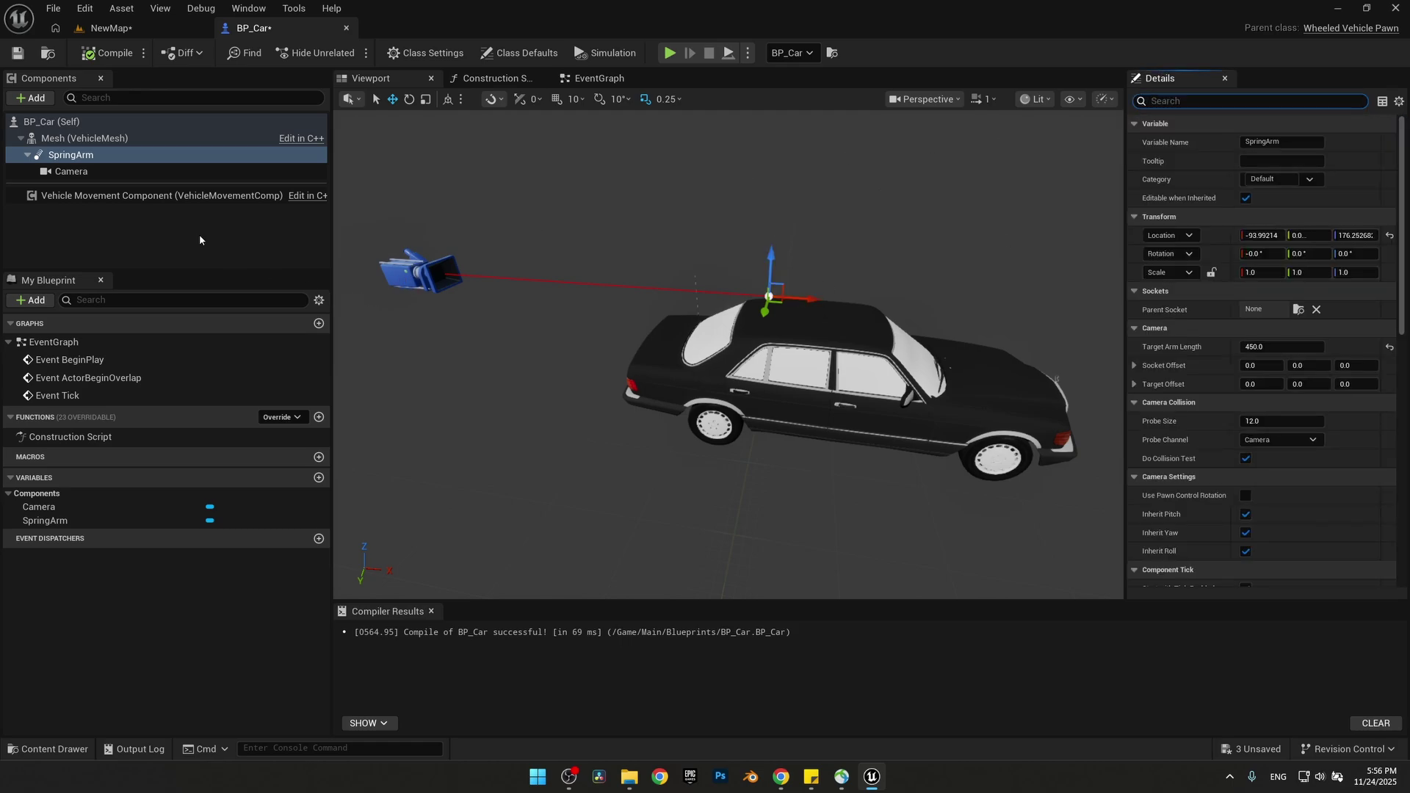
# - Filter the Vehicle Movement Component's Details by 'Wheels' and add entries until Wheel Setups has four
pyautogui.click(249, 196)
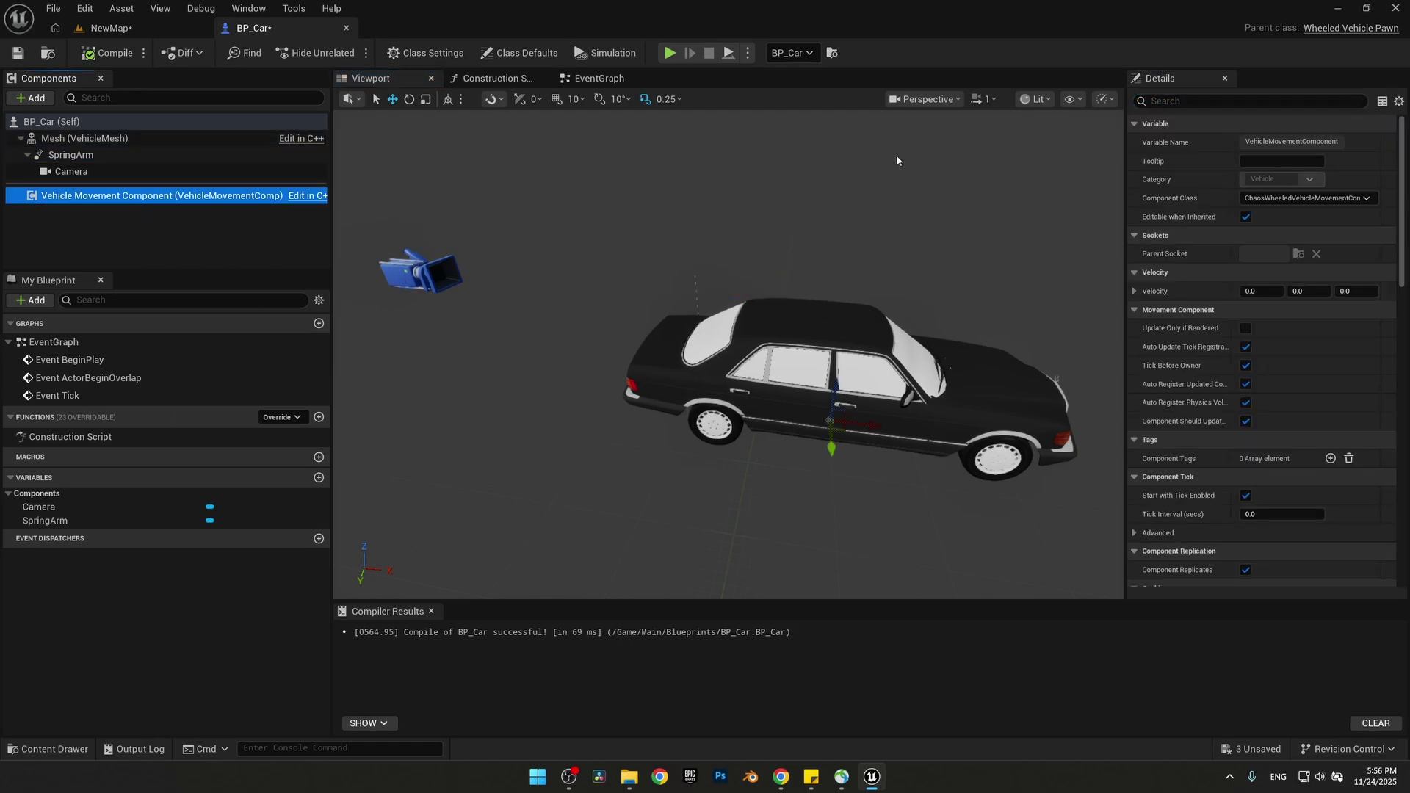
pyautogui.click(1204, 103)
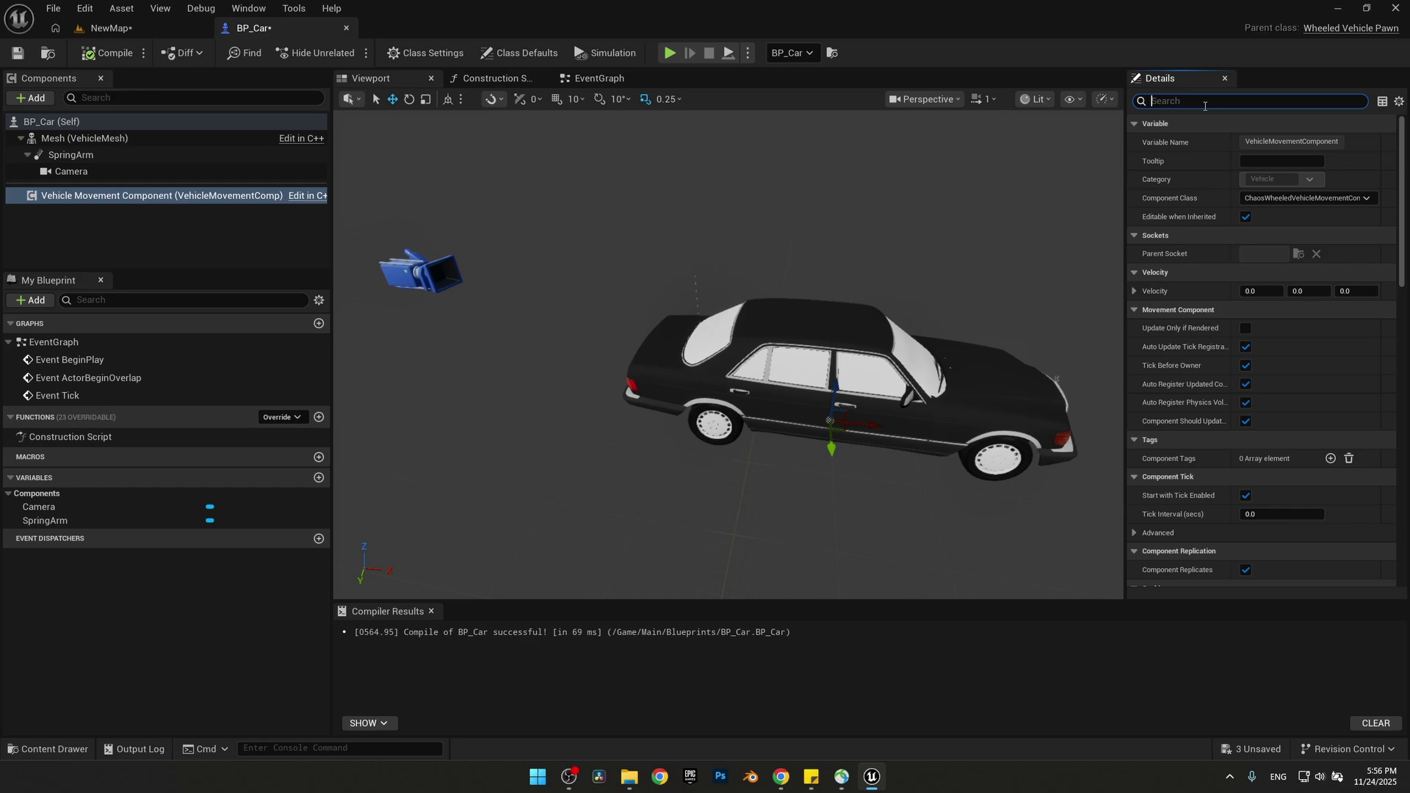
pyautogui.write('Wheels')
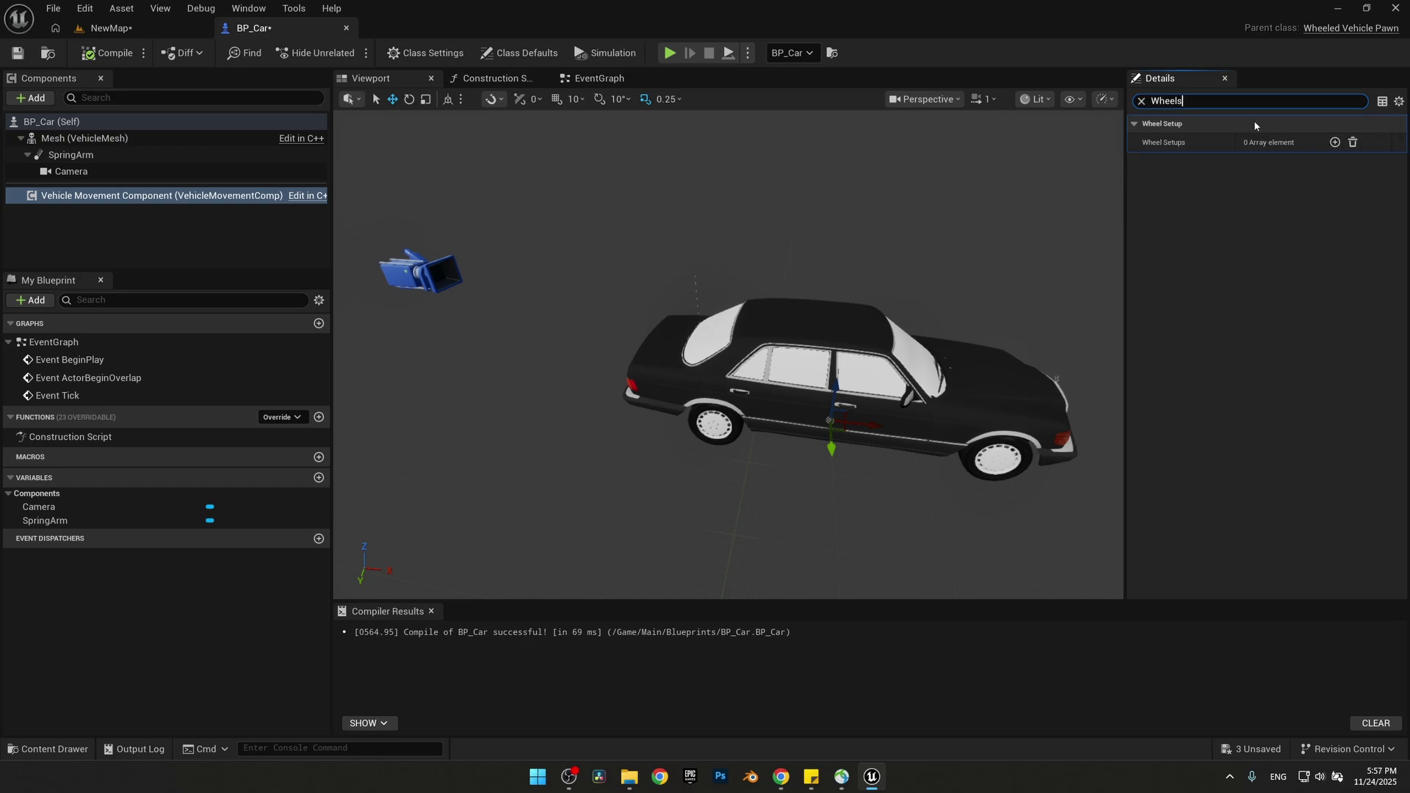
pyautogui.click(1335, 143)
pyautogui.click(1335, 143)
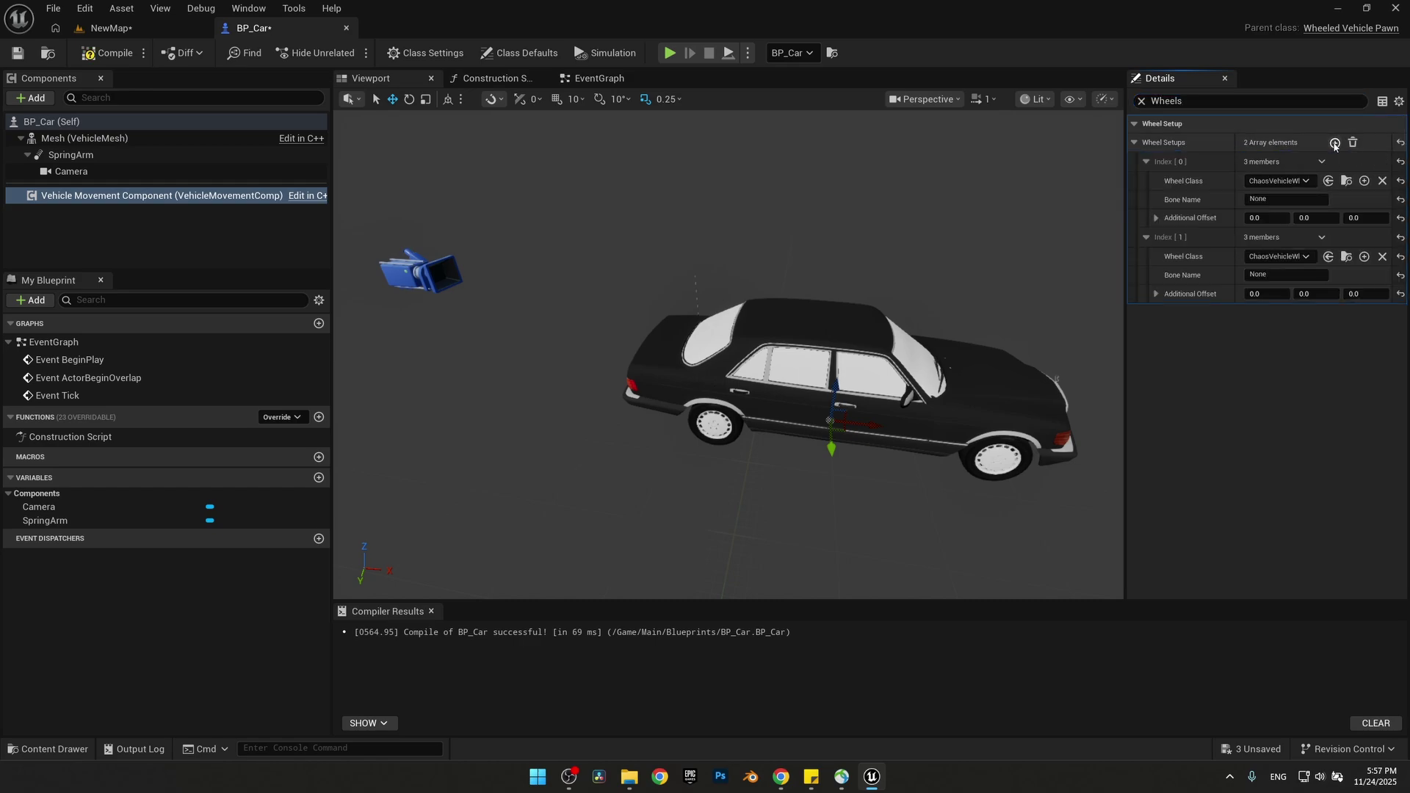
pyautogui.click(1335, 143)
pyautogui.click(1335, 143)
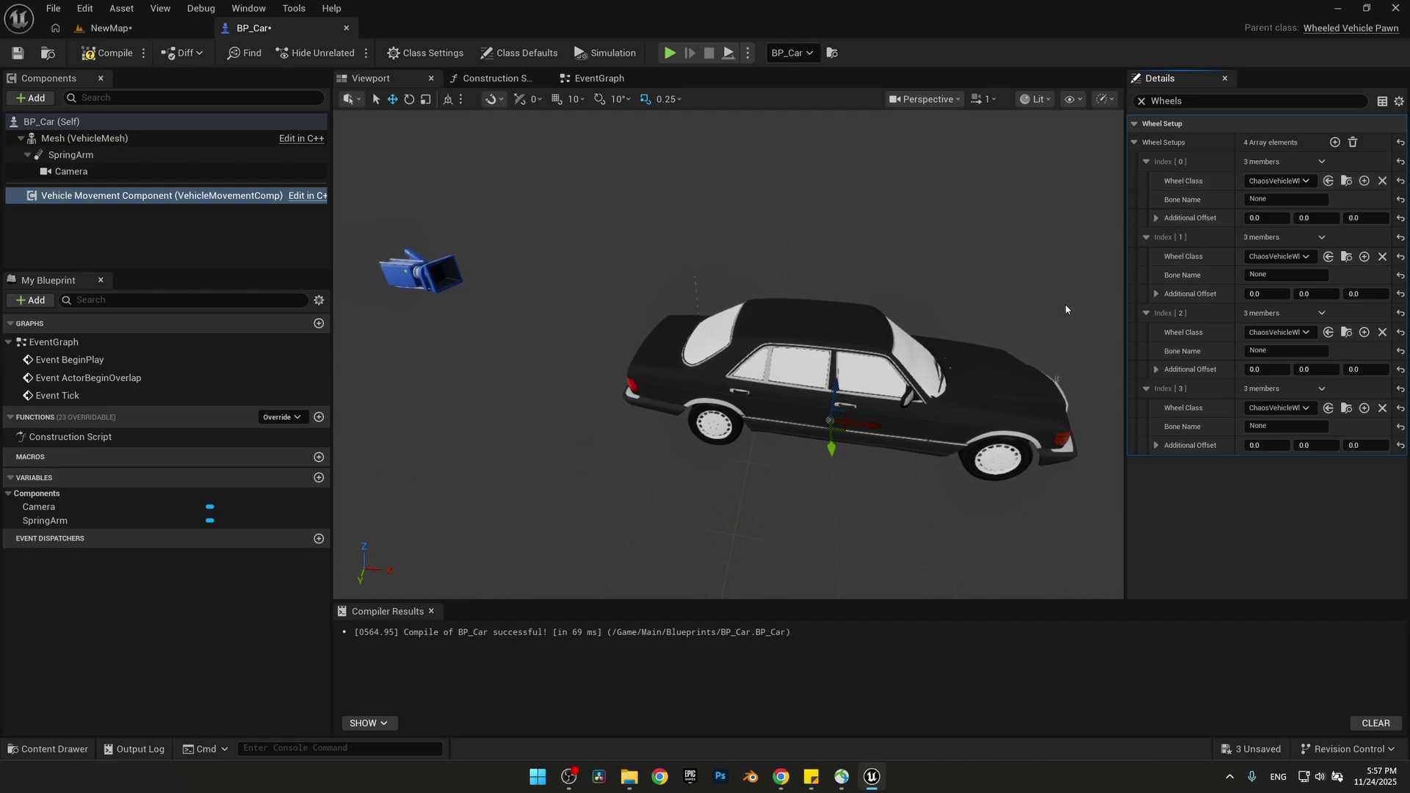
# - Create a ChaosVehicleWheel-based blueprint named BP_Base_Wheel in the Blueprints folder
pyautogui.click(35, 748)
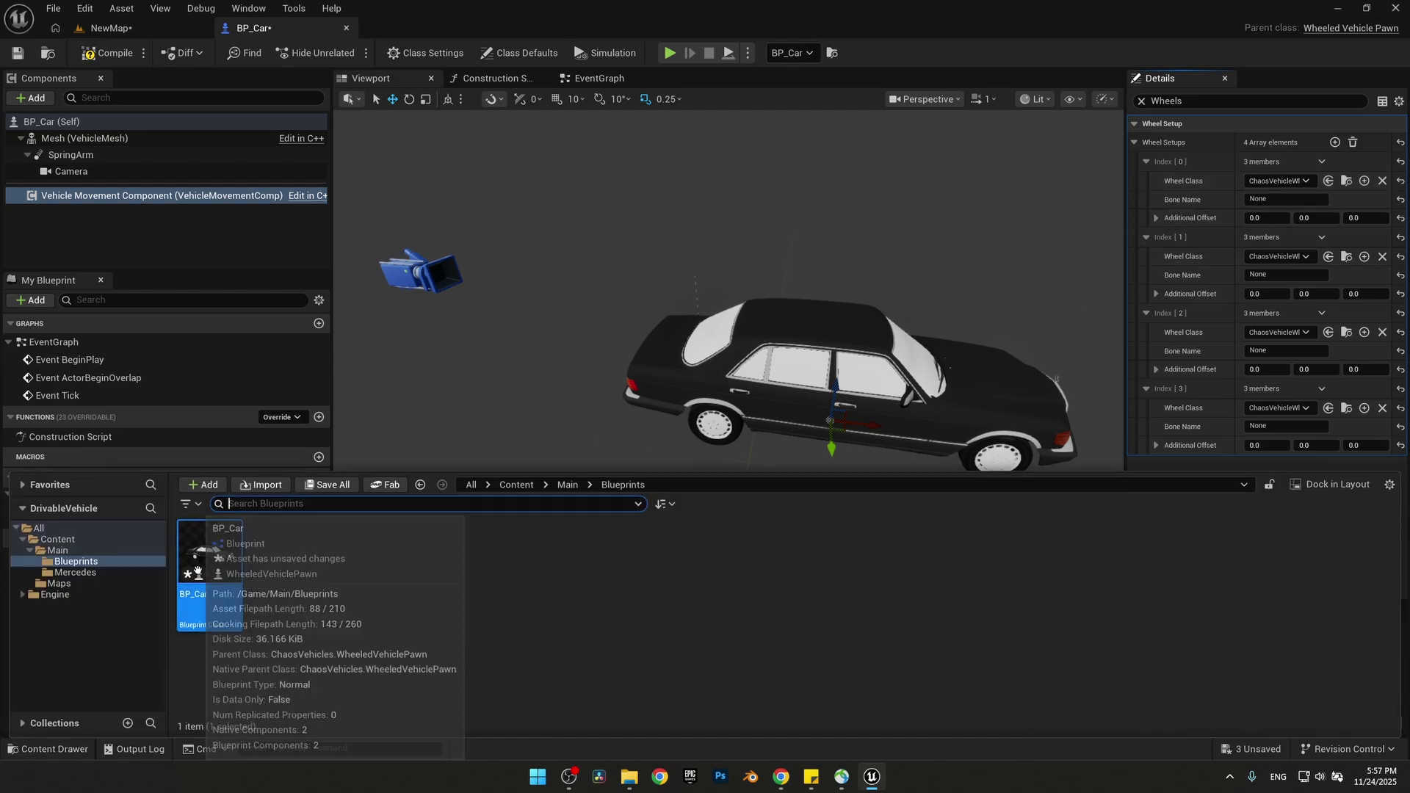
pyautogui.rightClick(295, 583)
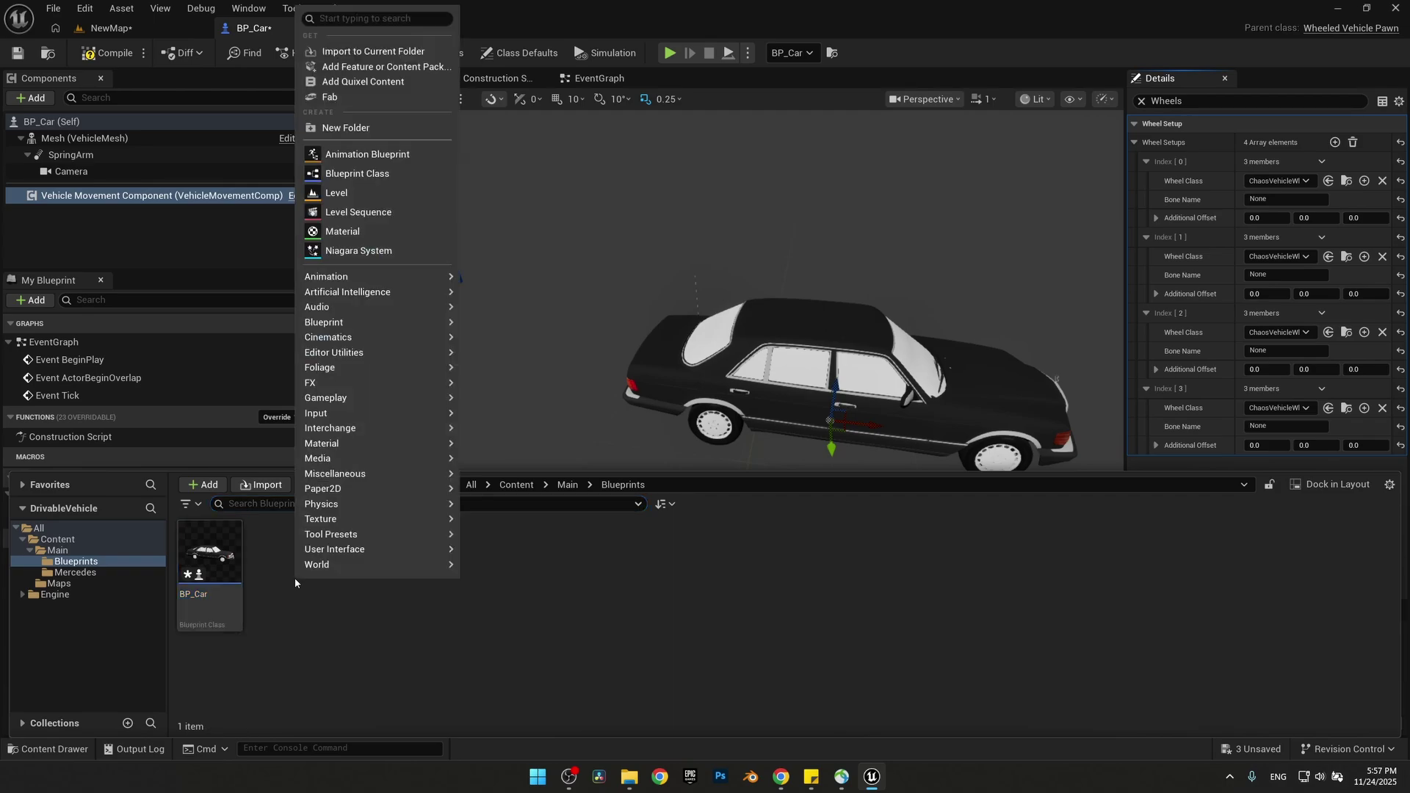
pyautogui.click(364, 177)
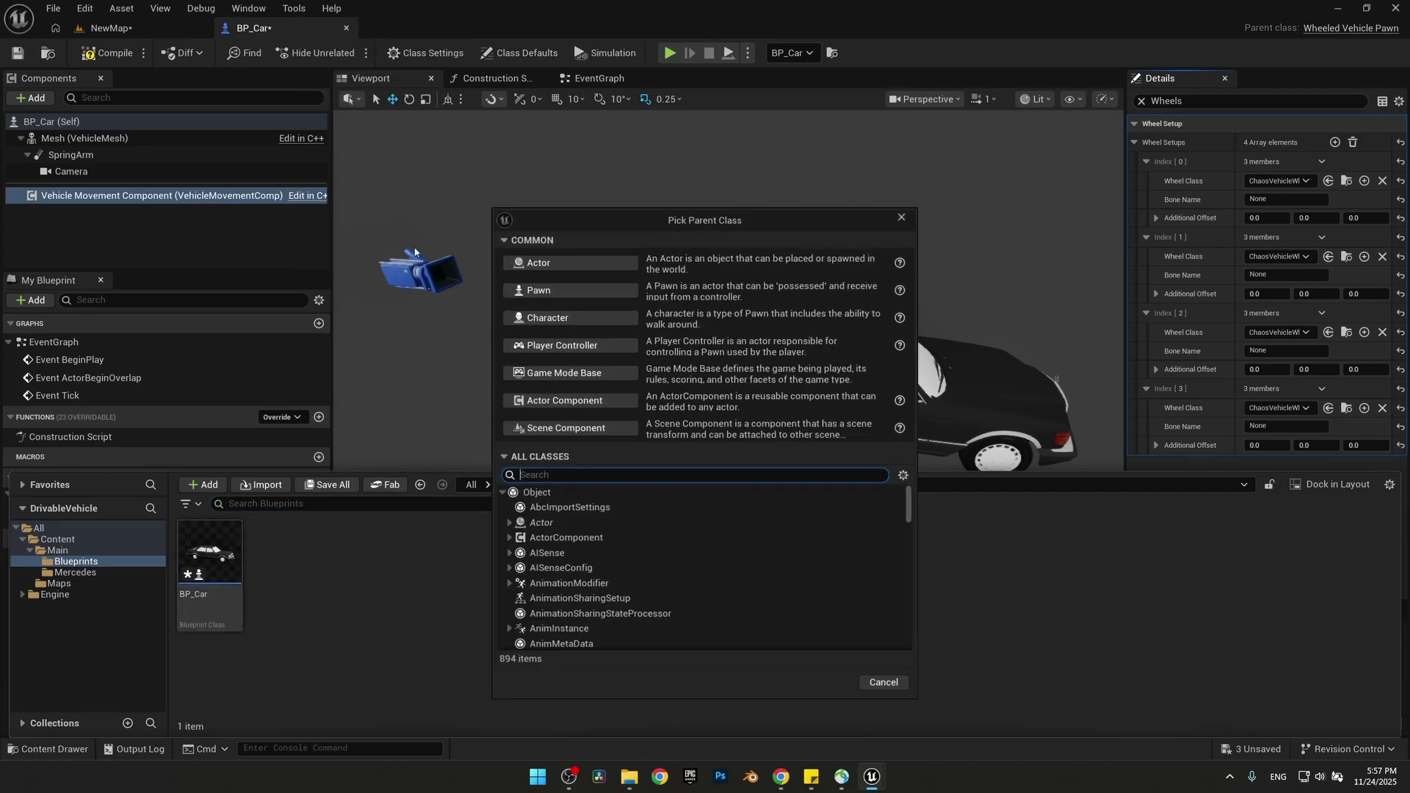
pyautogui.write('Wheel')
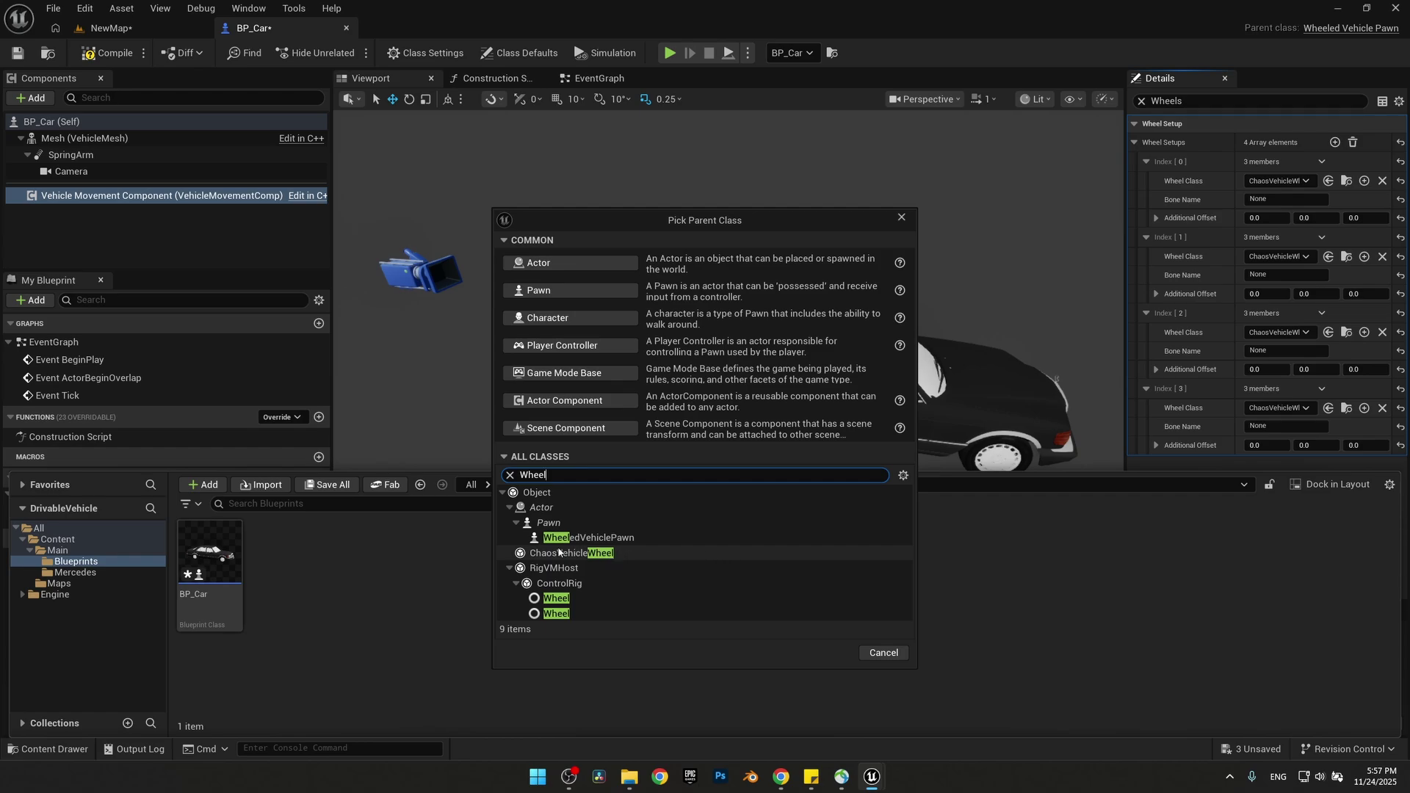
pyautogui.click(676, 557)
pyautogui.click(817, 654)
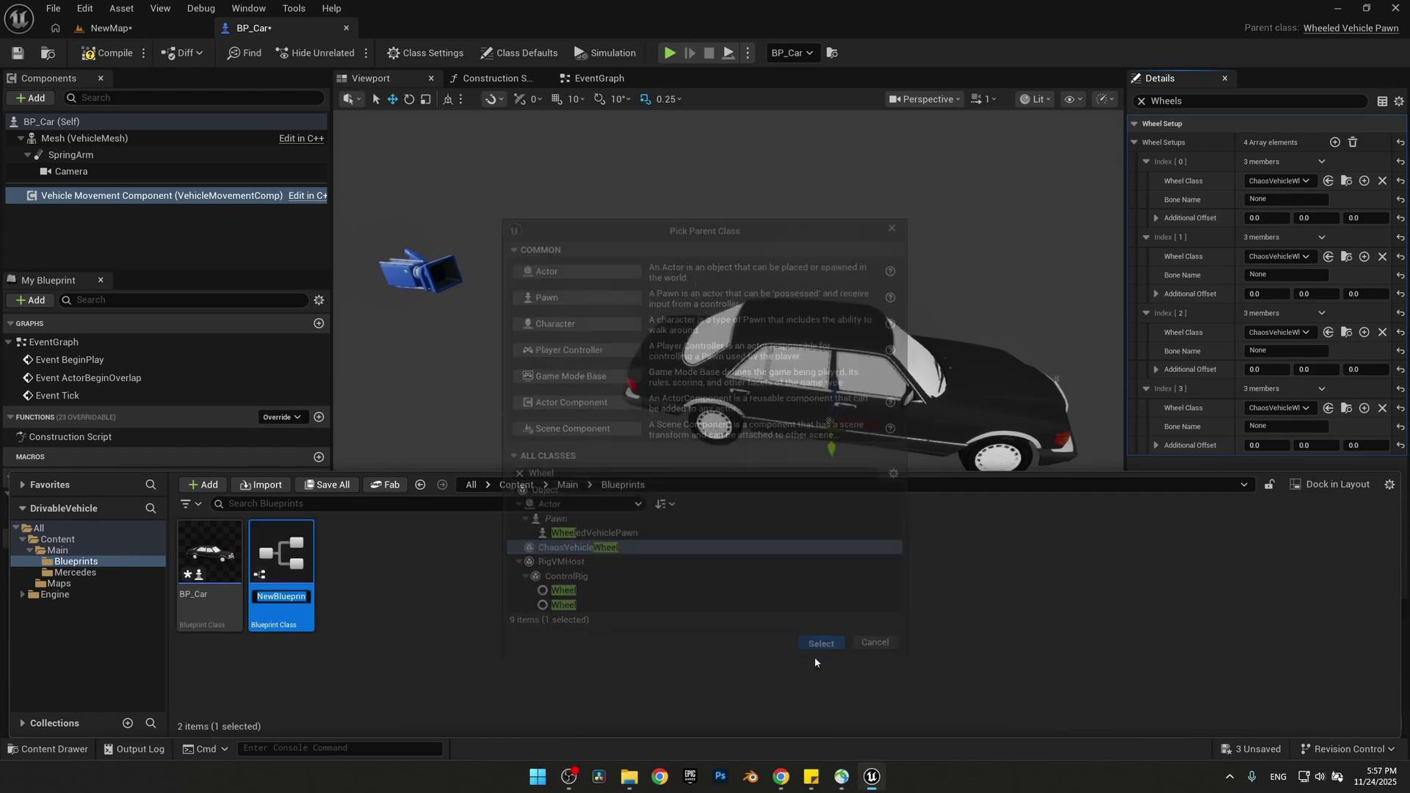
pyautogui.write('BP')
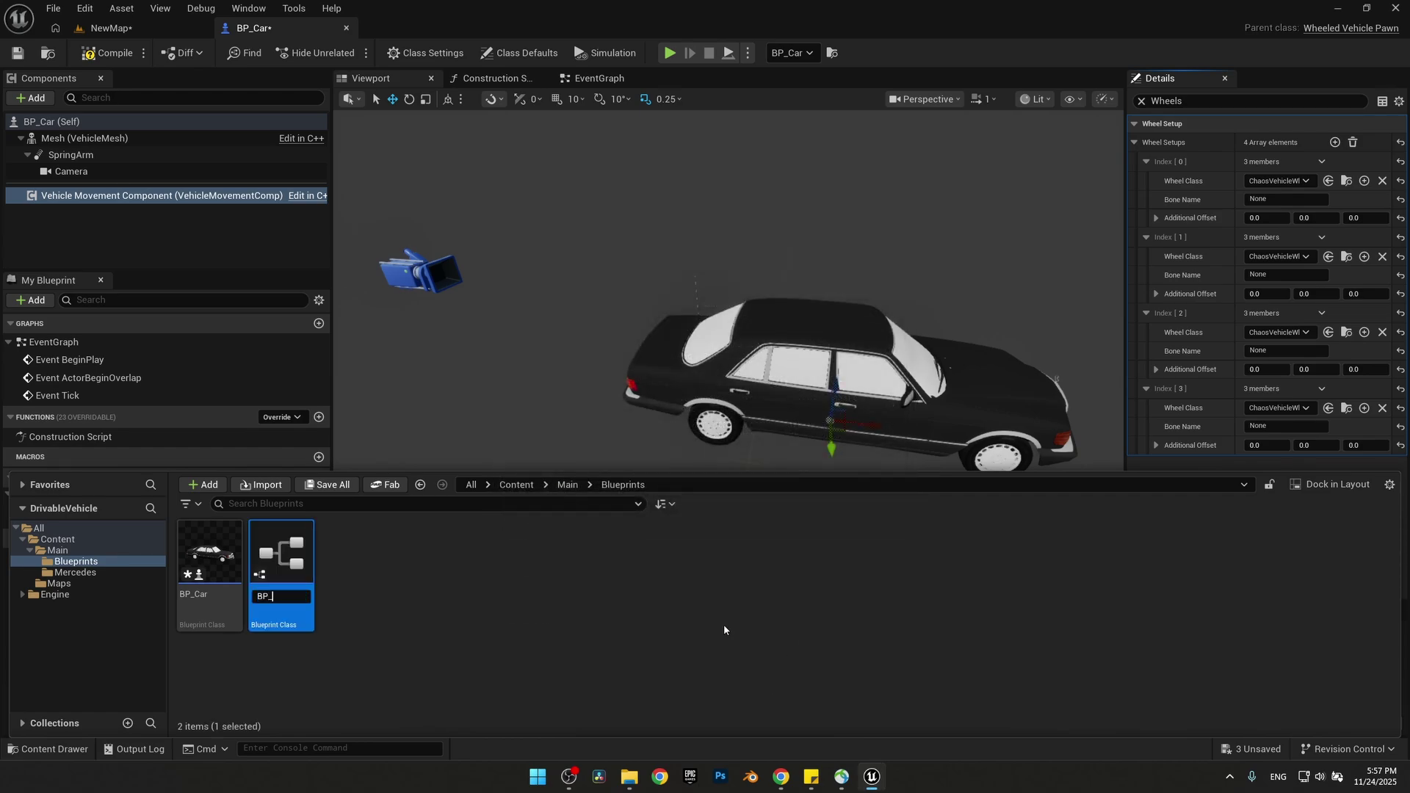
pyautogui.write('_Base_Wheel')
pyautogui.press('Return')
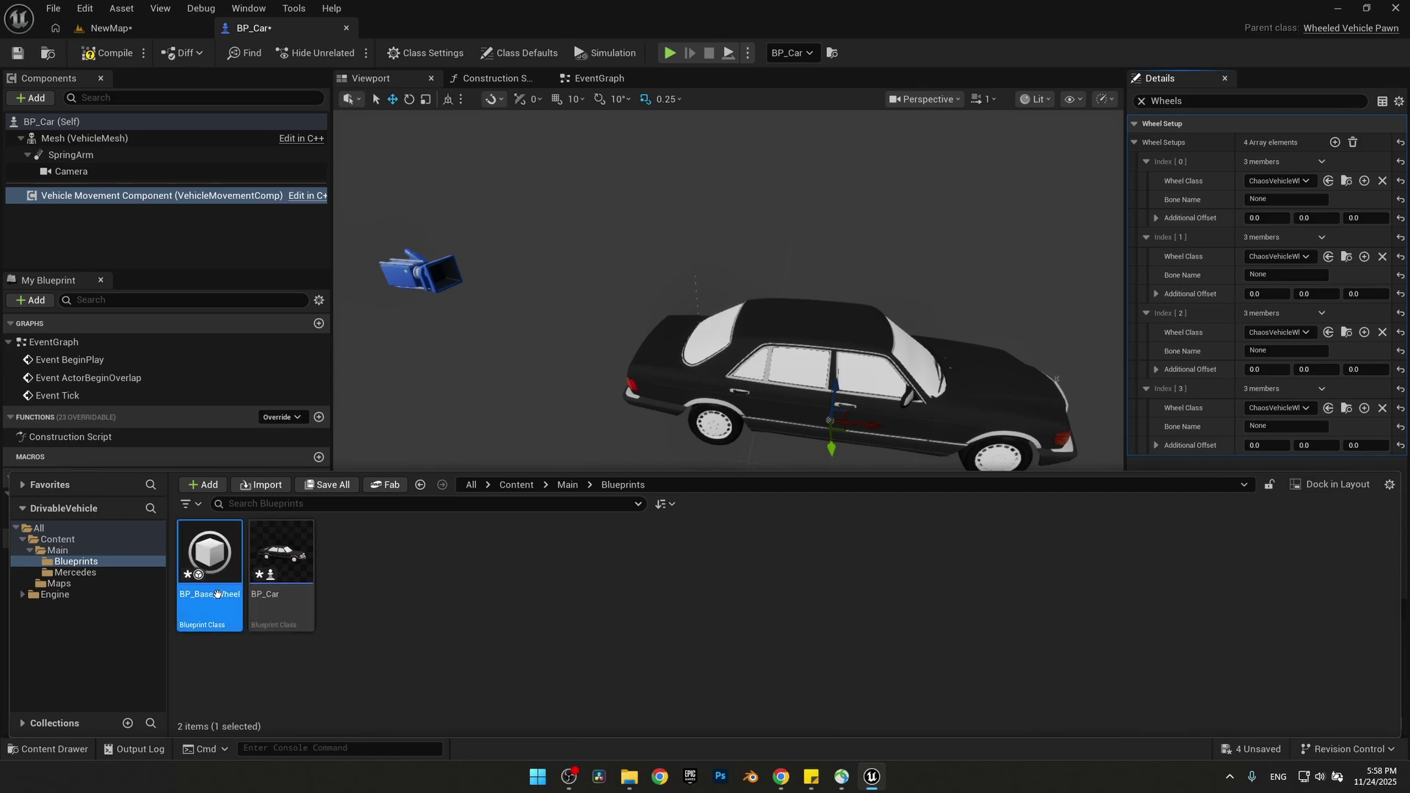
# - Create child blueprint BP_Wheel_Front from BP_Base_Wheel, then duplicate it as BP_Wheel_Rear
pyautogui.rightClick(198, 574)
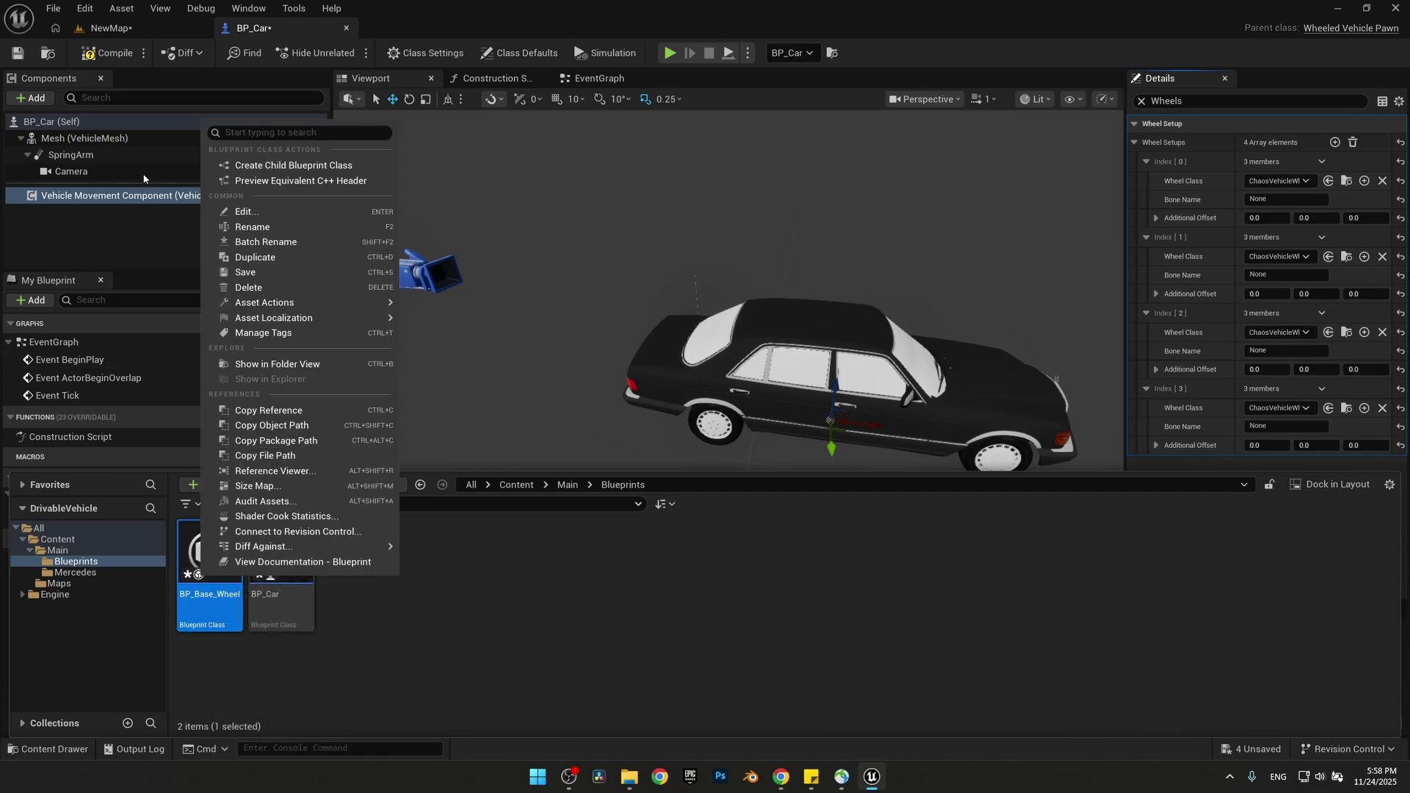
pyautogui.click(280, 173)
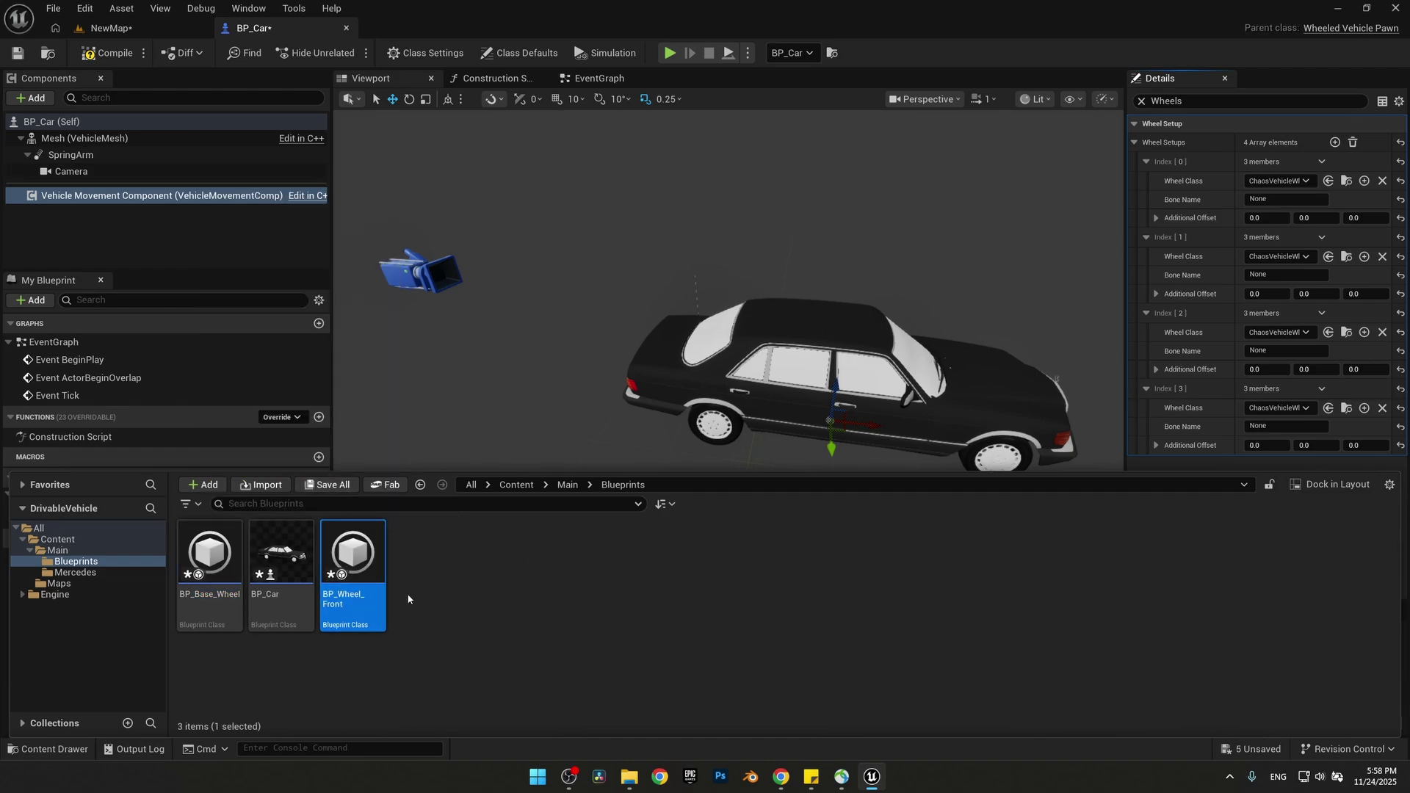
pyautogui.click(409, 597)
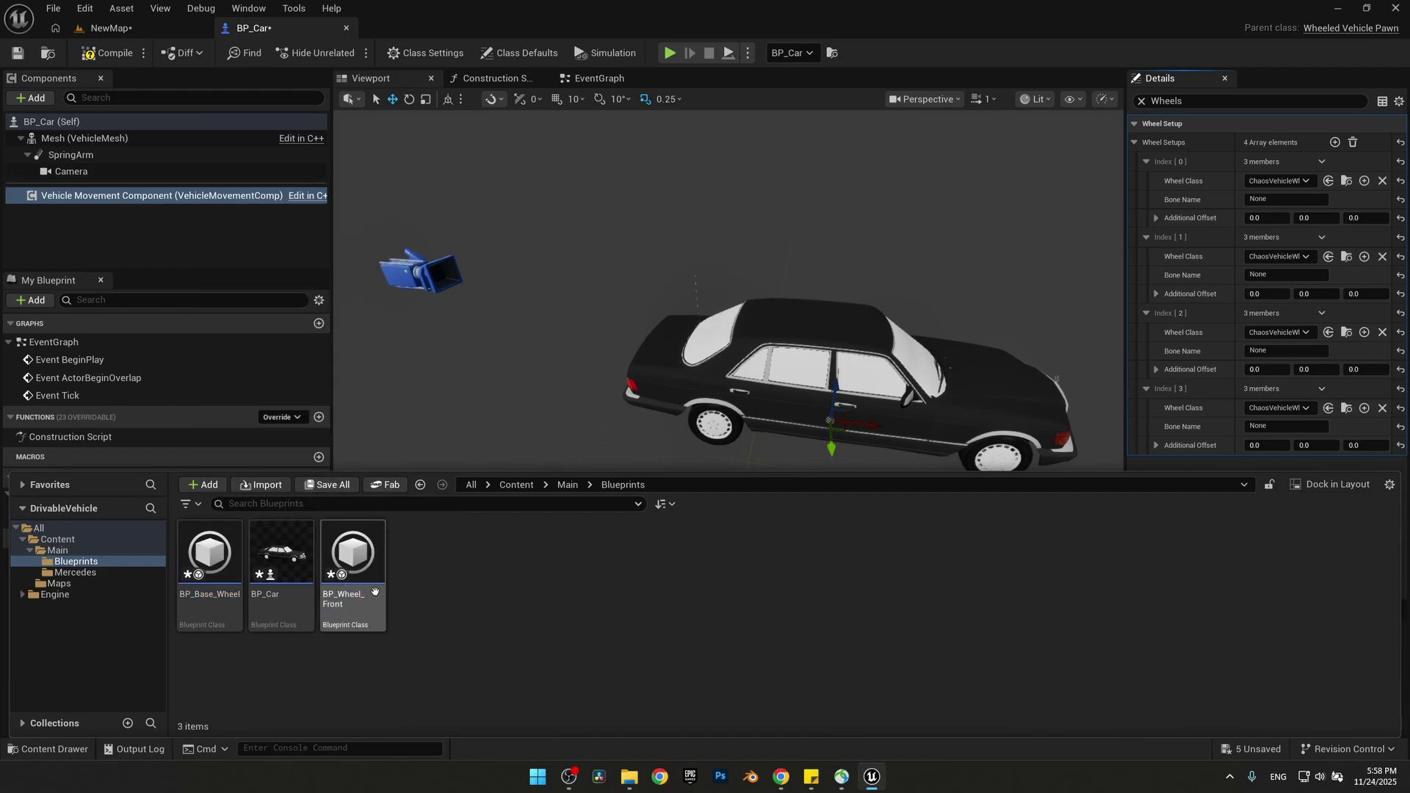
pyautogui.click(374, 591)
pyautogui.hotkey('ctrl', 'd')
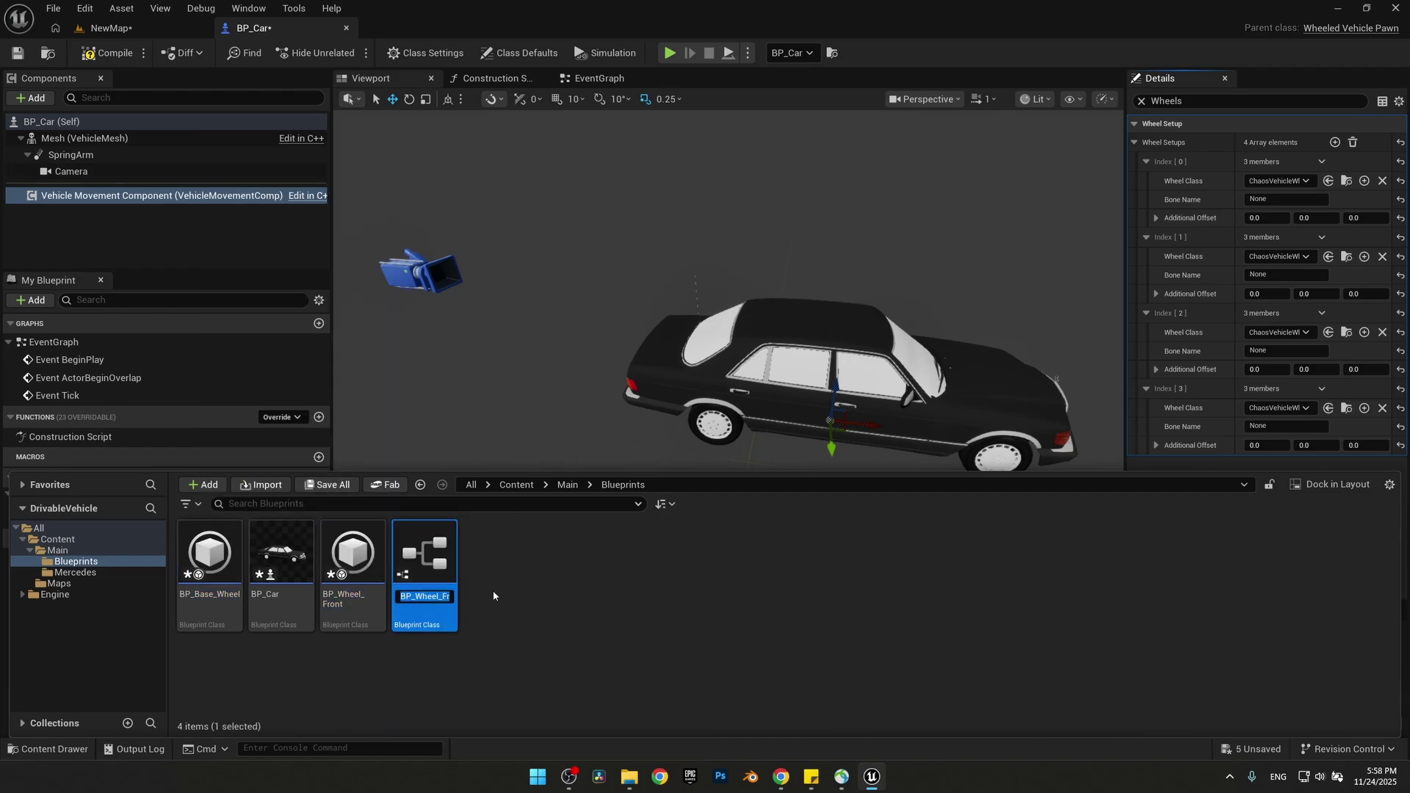
pyautogui.press('End')
pyautogui.press('BackSpace')
pyautogui.press('BackSpace')
pyautogui.press('BackSpace')
pyautogui.press('BackSpace')
pyautogui.press('BackSpace')
pyautogui.press('BackSpace')
pyautogui.write('Rear')
pyautogui.press('Return')
pyautogui.click(509, 571)
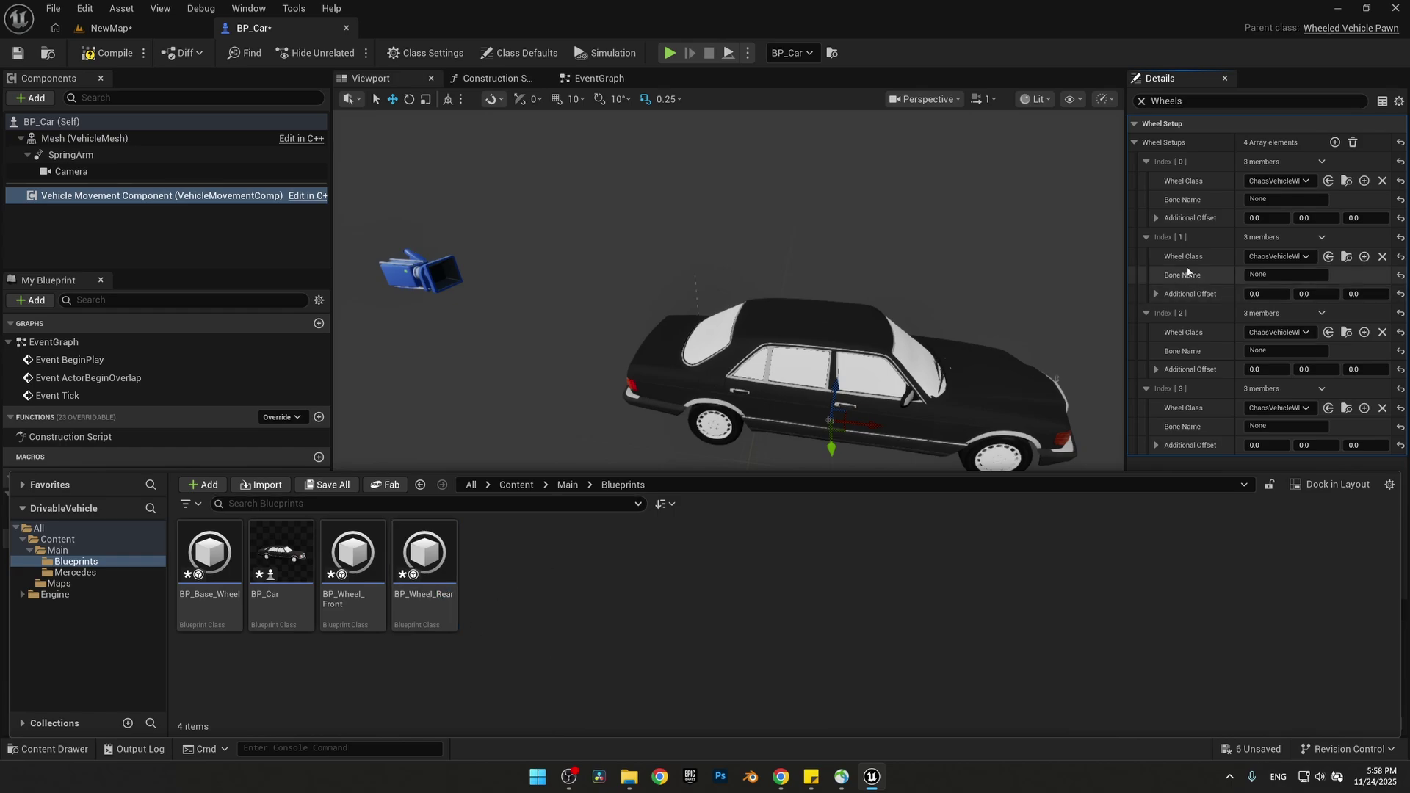
# - Set wheel 0 to BP_Wheel_Front and enter bone names FR, Fl, RL and RR
pyautogui.click(1305, 182)
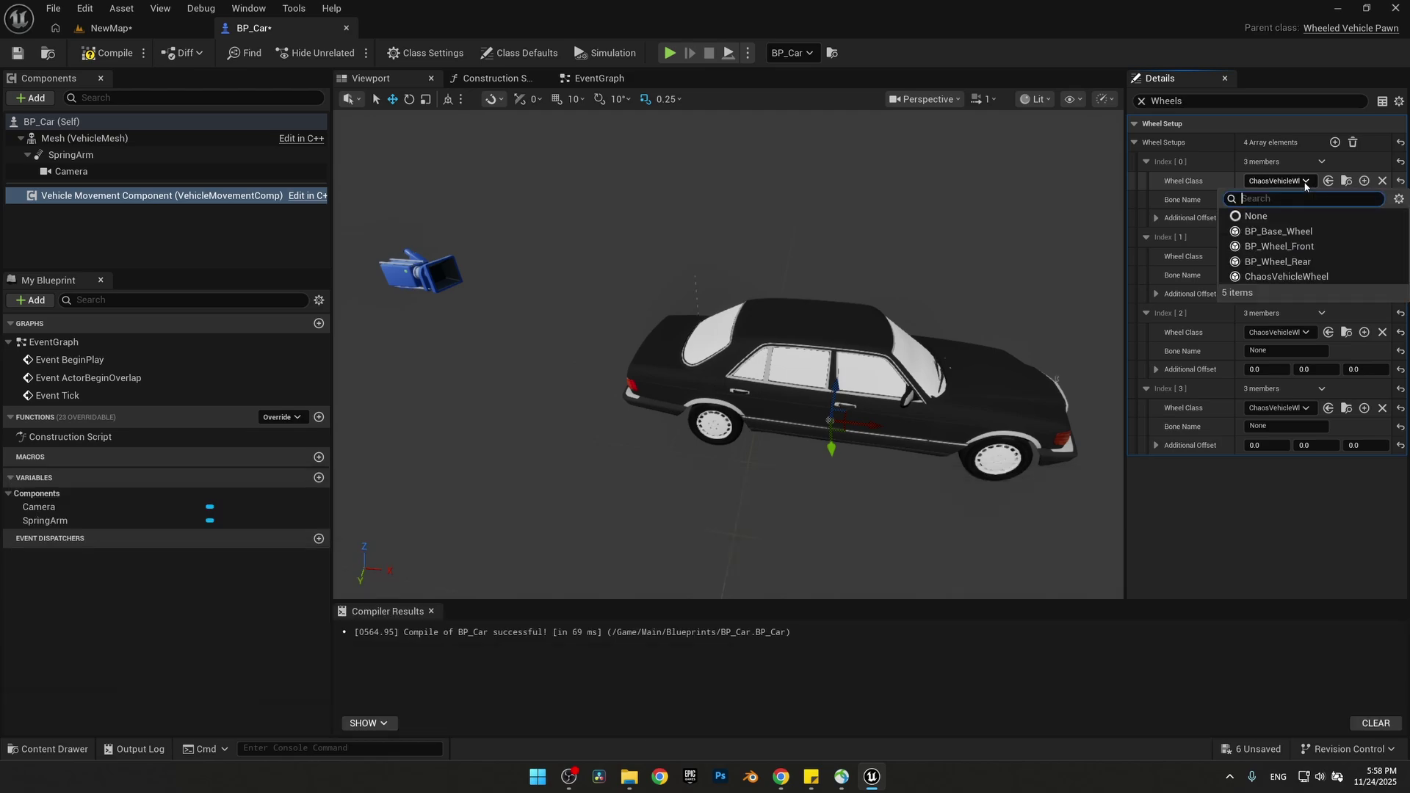
pyautogui.click(1310, 248)
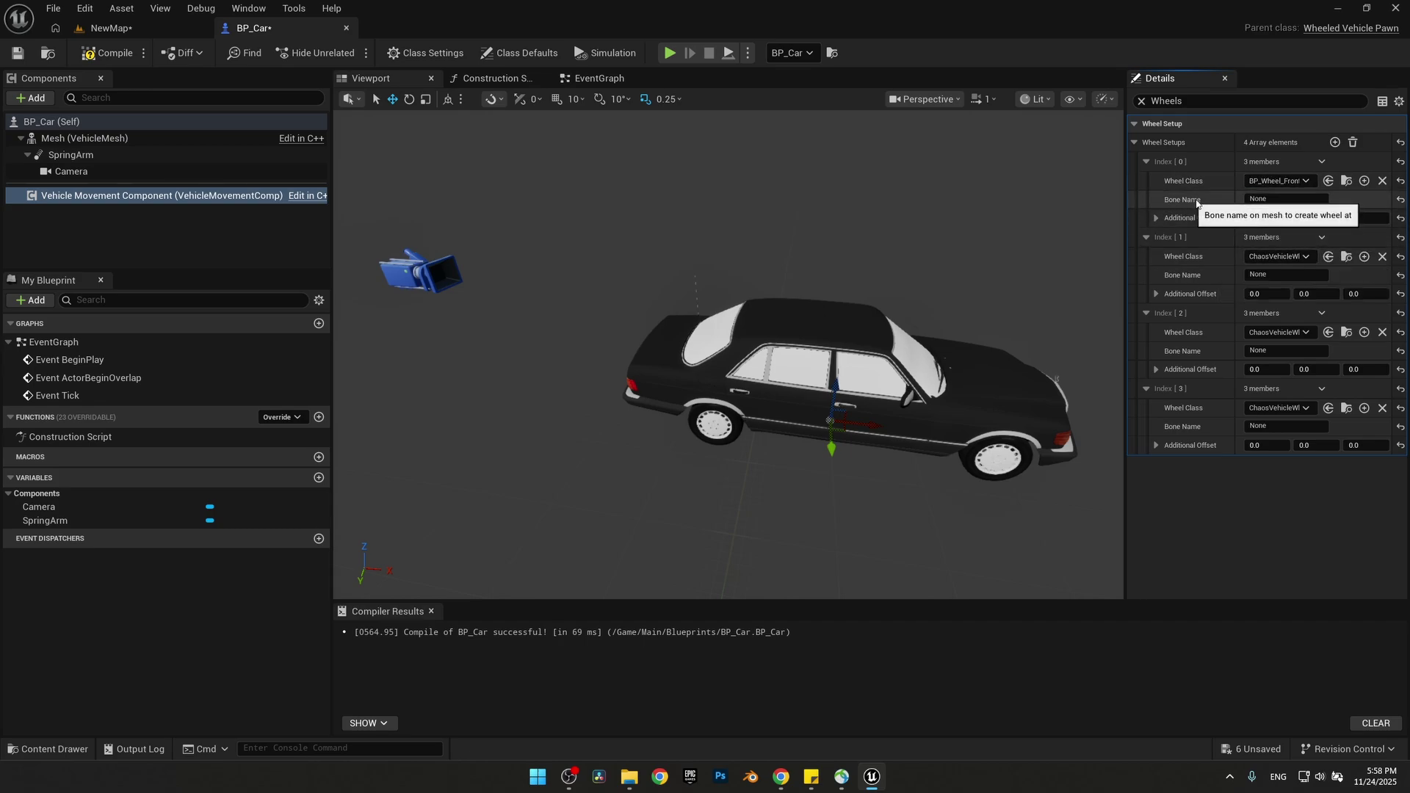
pyautogui.click(1281, 199)
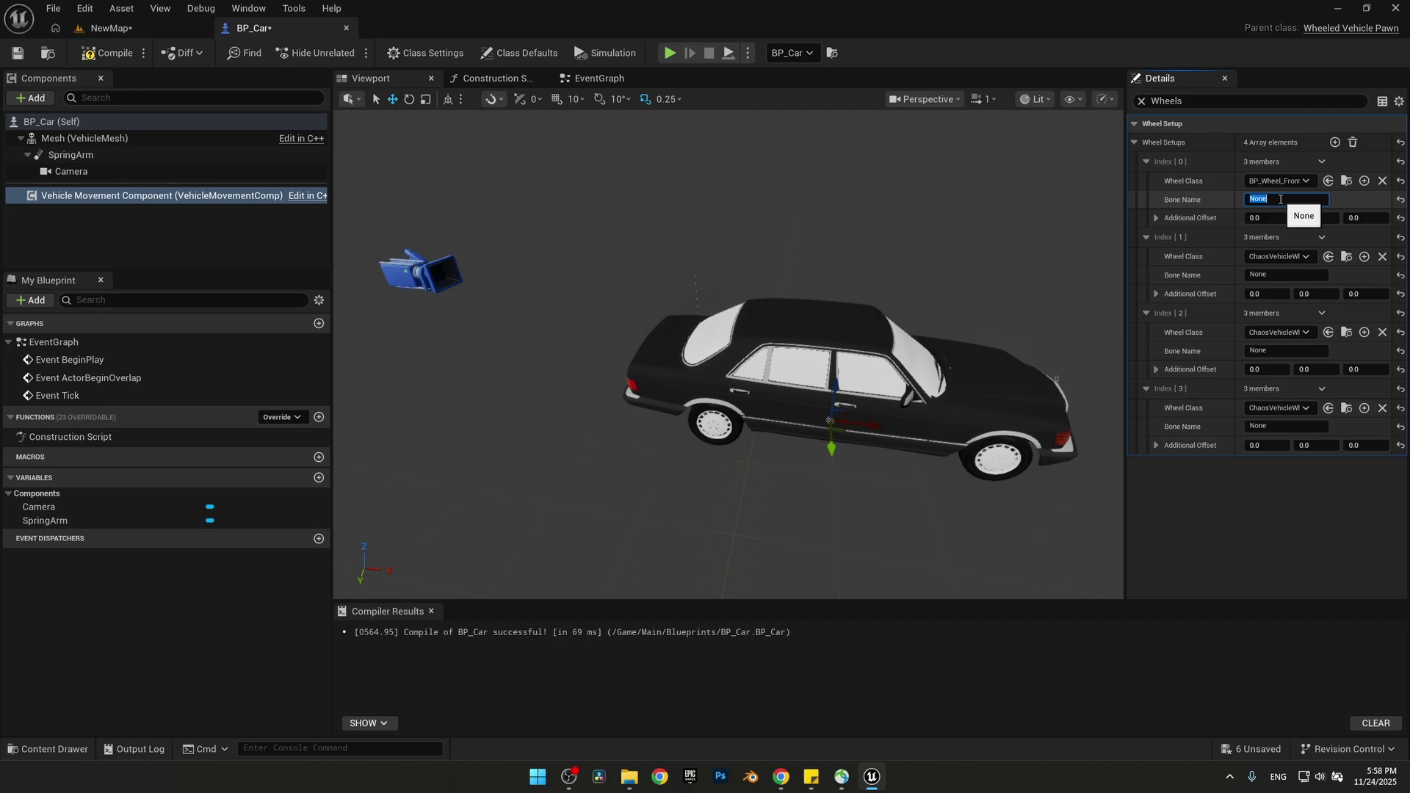
pyautogui.write('Fr')
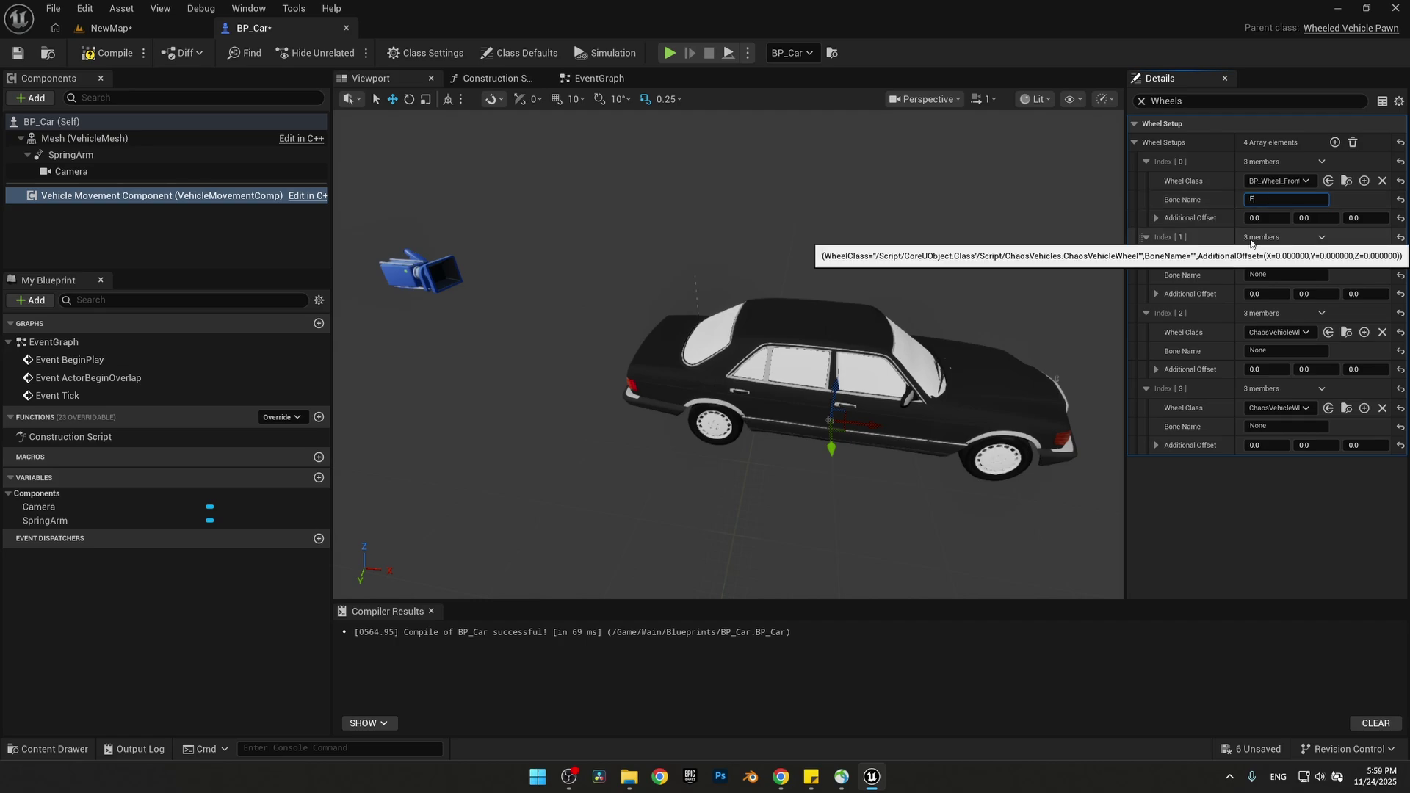
pyautogui.click(1268, 274)
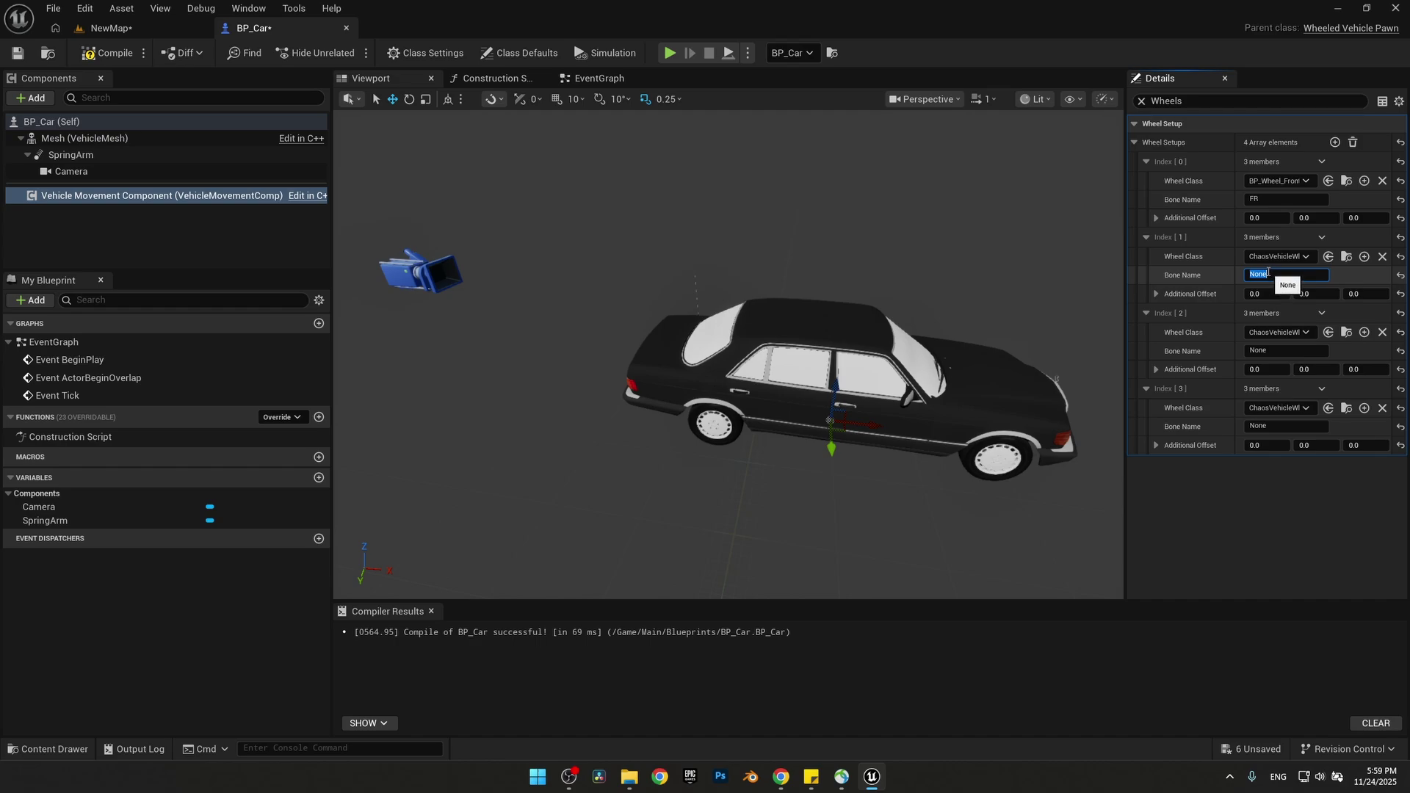
pyautogui.write('Fl')
pyautogui.click(1274, 351)
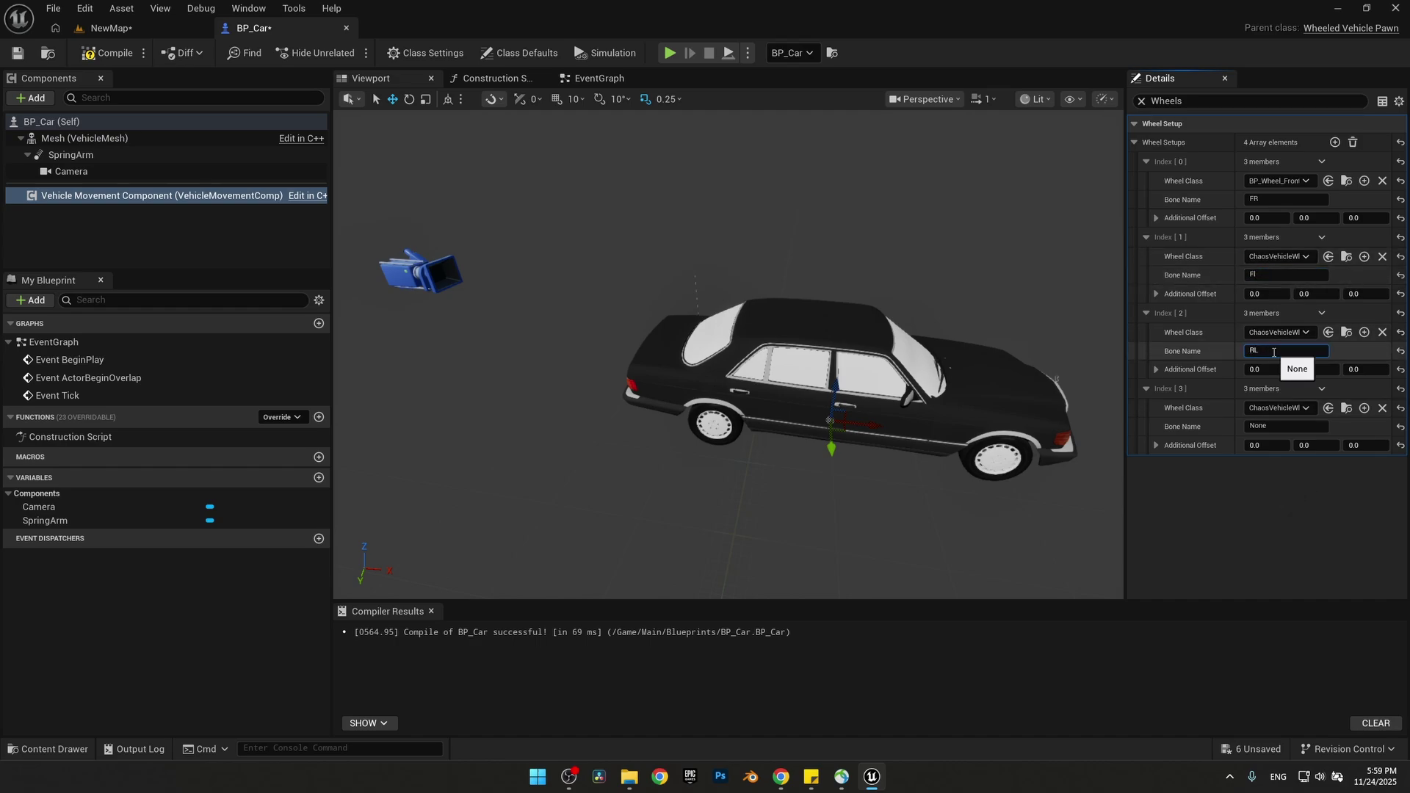
pyautogui.click(1277, 426)
pyautogui.write('RR')
pyautogui.press('Return')
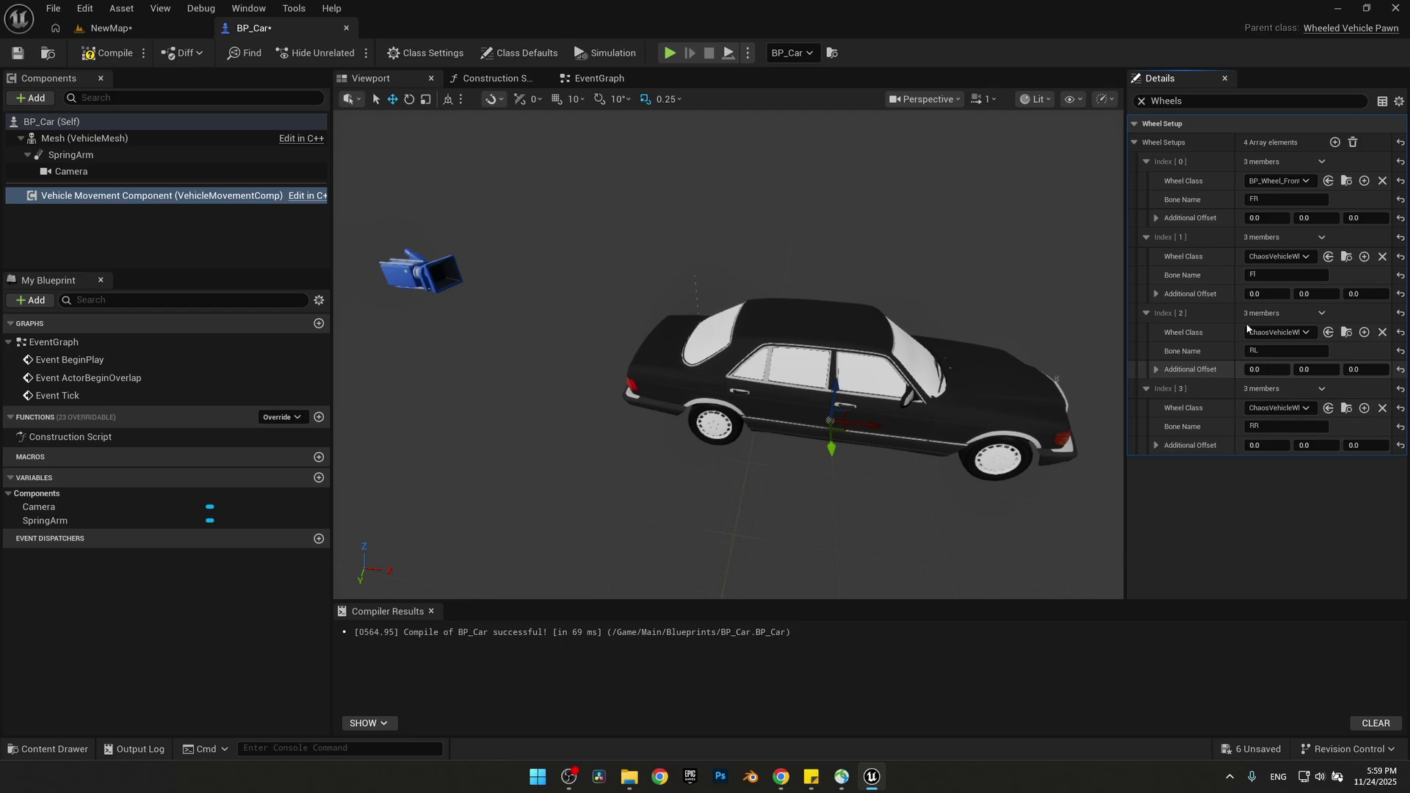
# - Set wheel 1 to BP_Wheel_Front and wheels 2 and 3 to BP_Wheel_Rear
pyautogui.click(1305, 181)
pyautogui.click(1288, 182)
pyautogui.click(1281, 259)
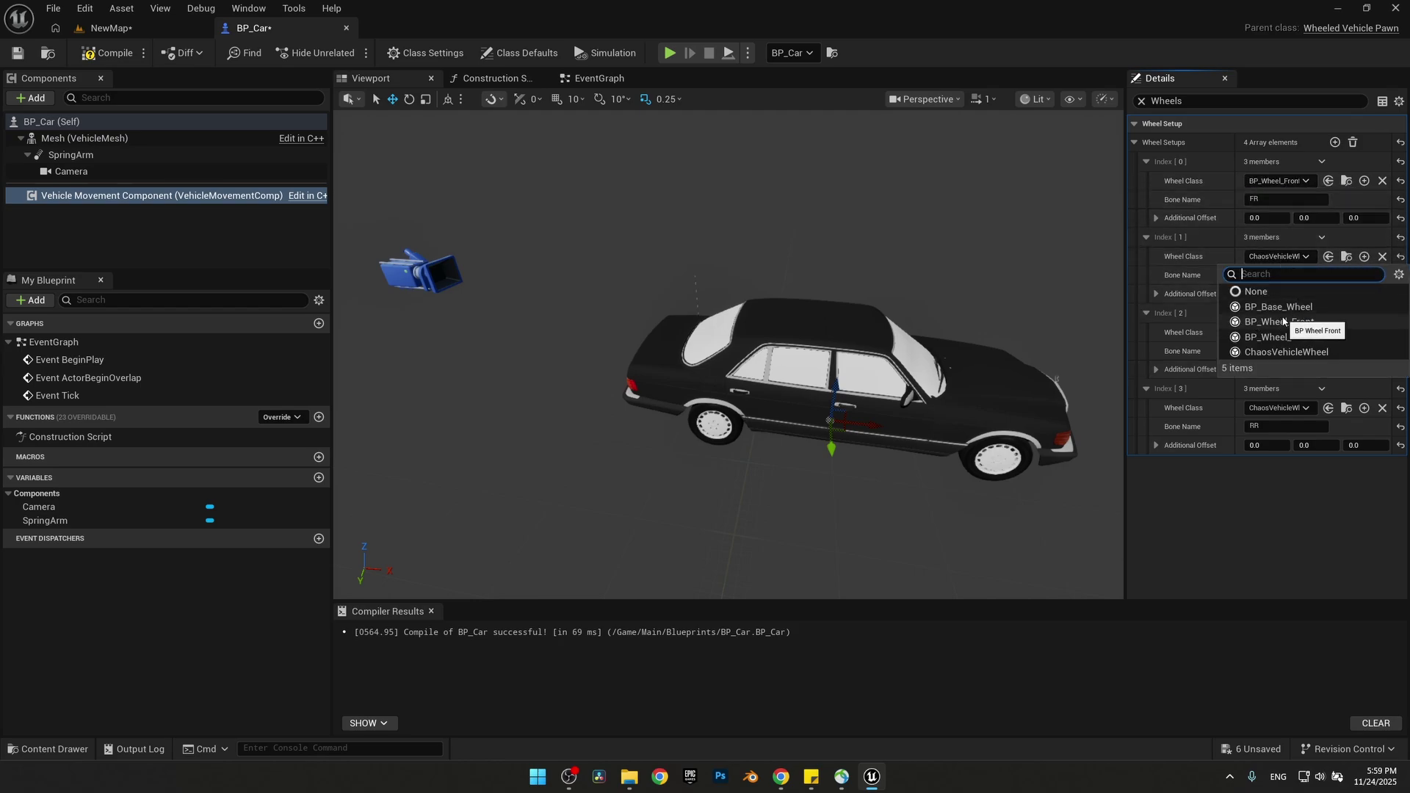
pyautogui.click(1283, 322)
pyautogui.click(1279, 333)
pyautogui.click(1278, 412)
pyautogui.click(1298, 408)
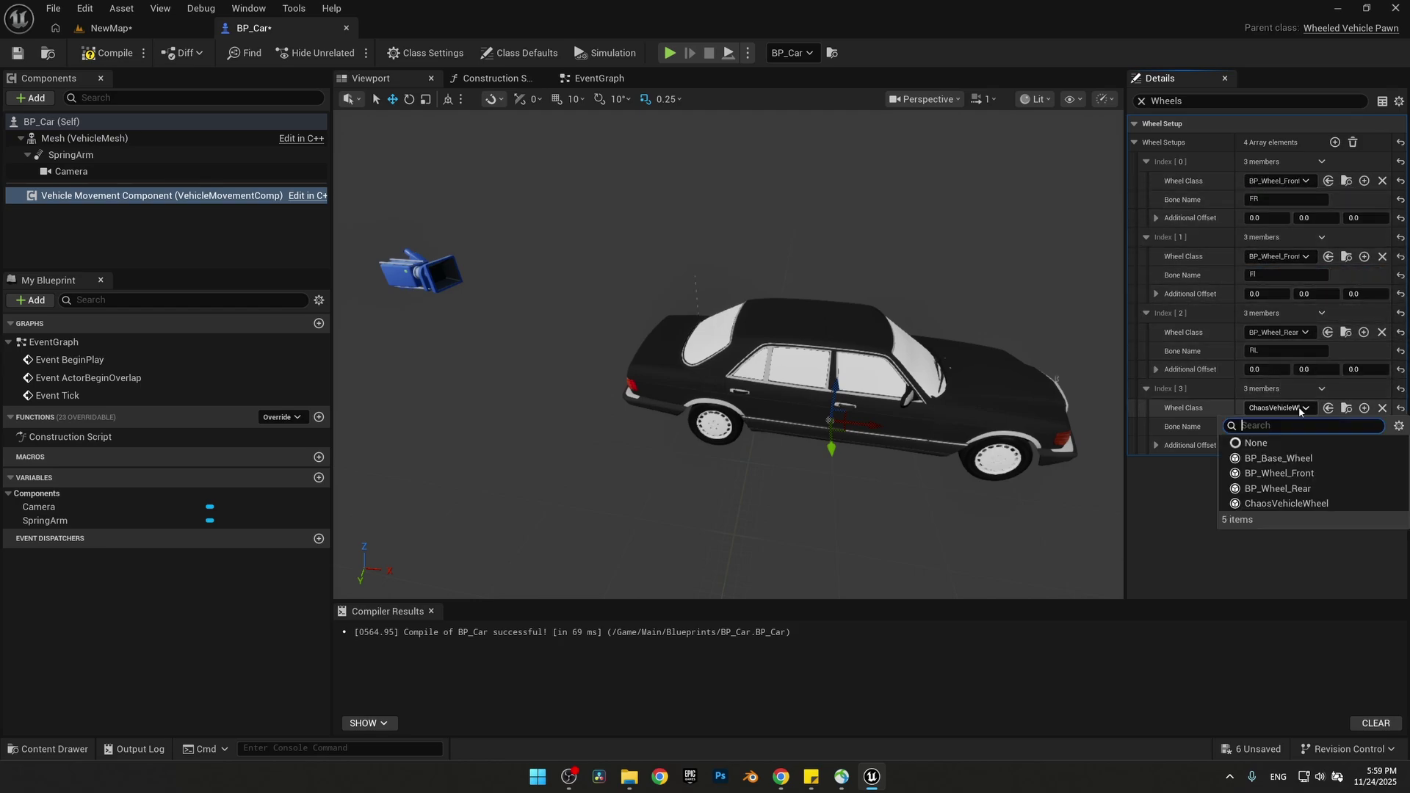
pyautogui.click(1304, 489)
# - Open BP_Base_Wheel and leave its Axle Type as Undefined
pyautogui.click(64, 745)
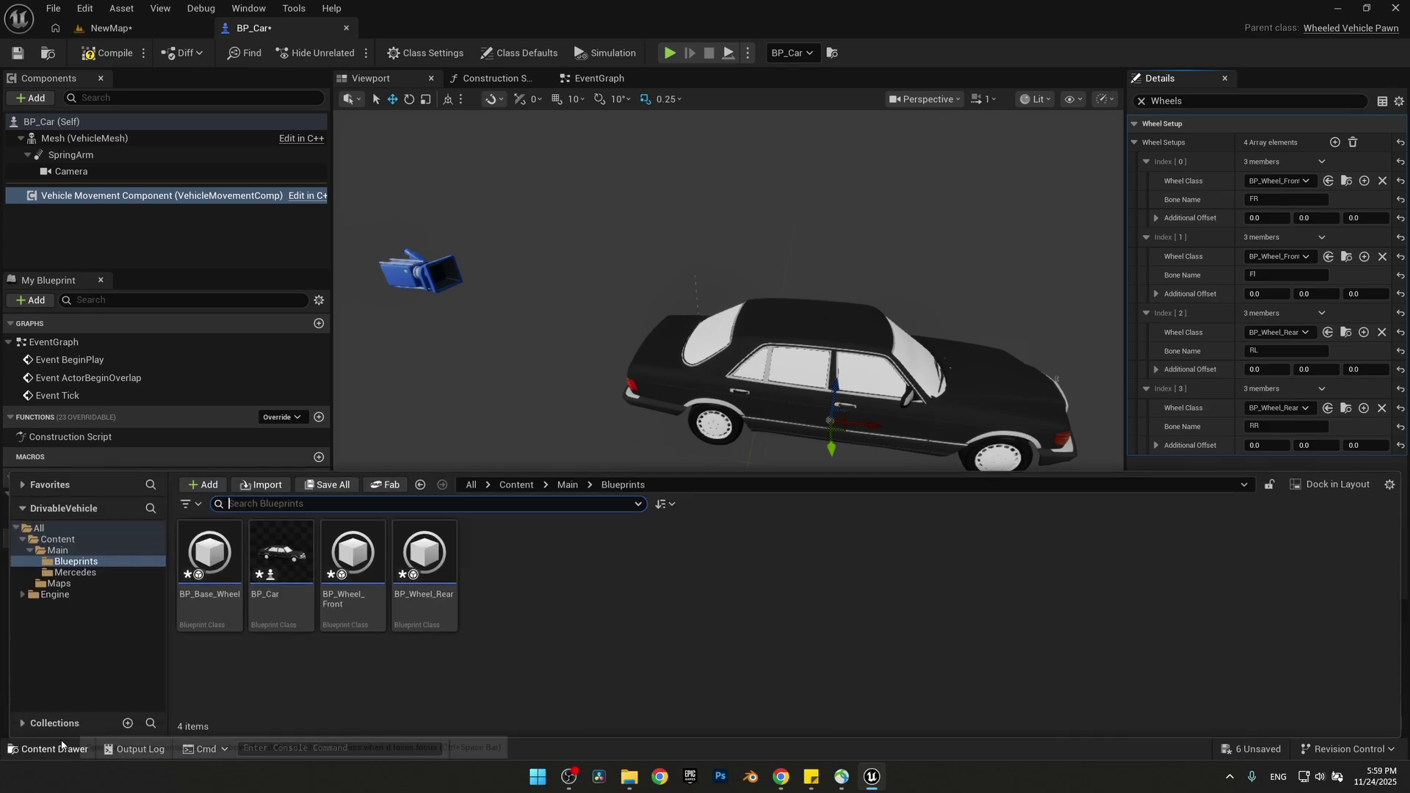
pyautogui.doubleClick(206, 596)
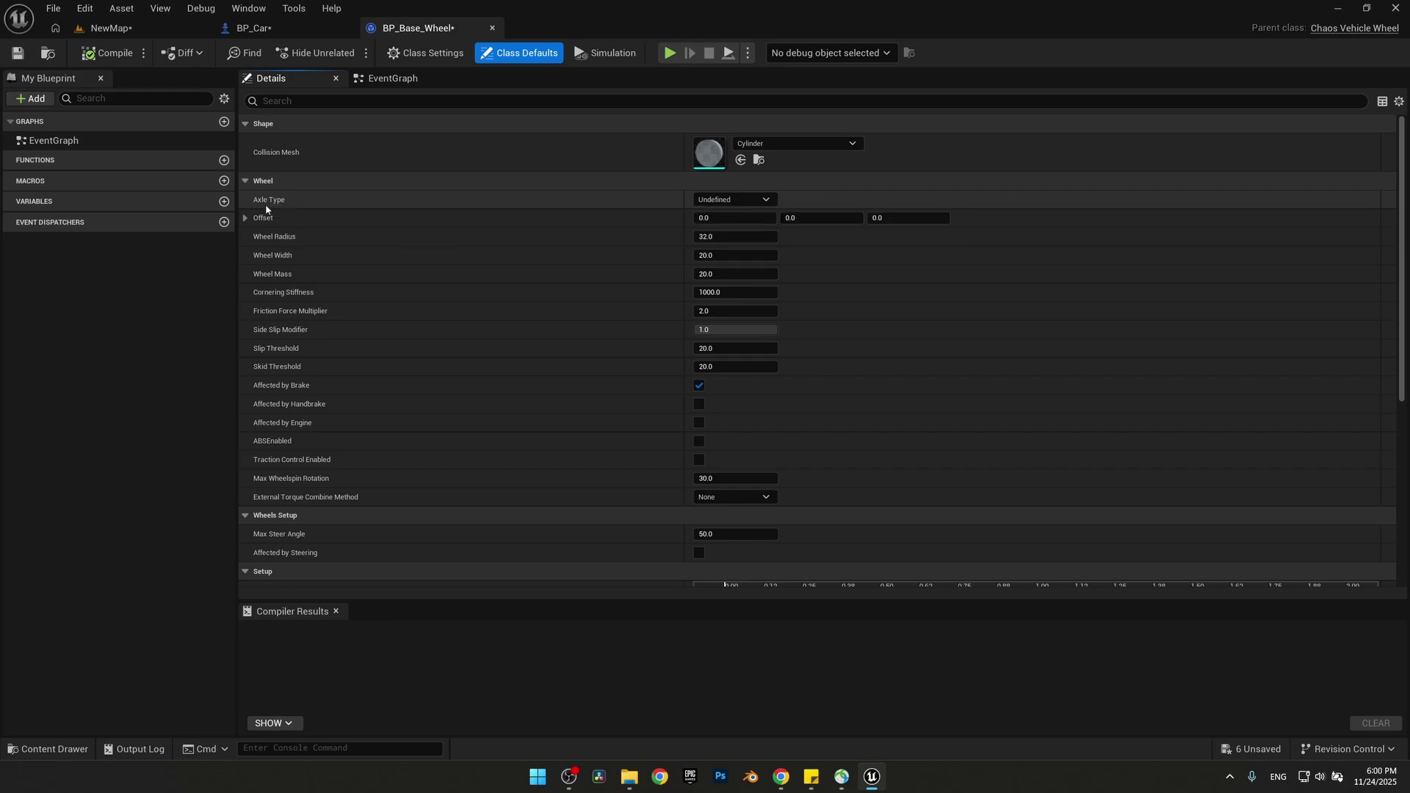
pyautogui.click(767, 200)
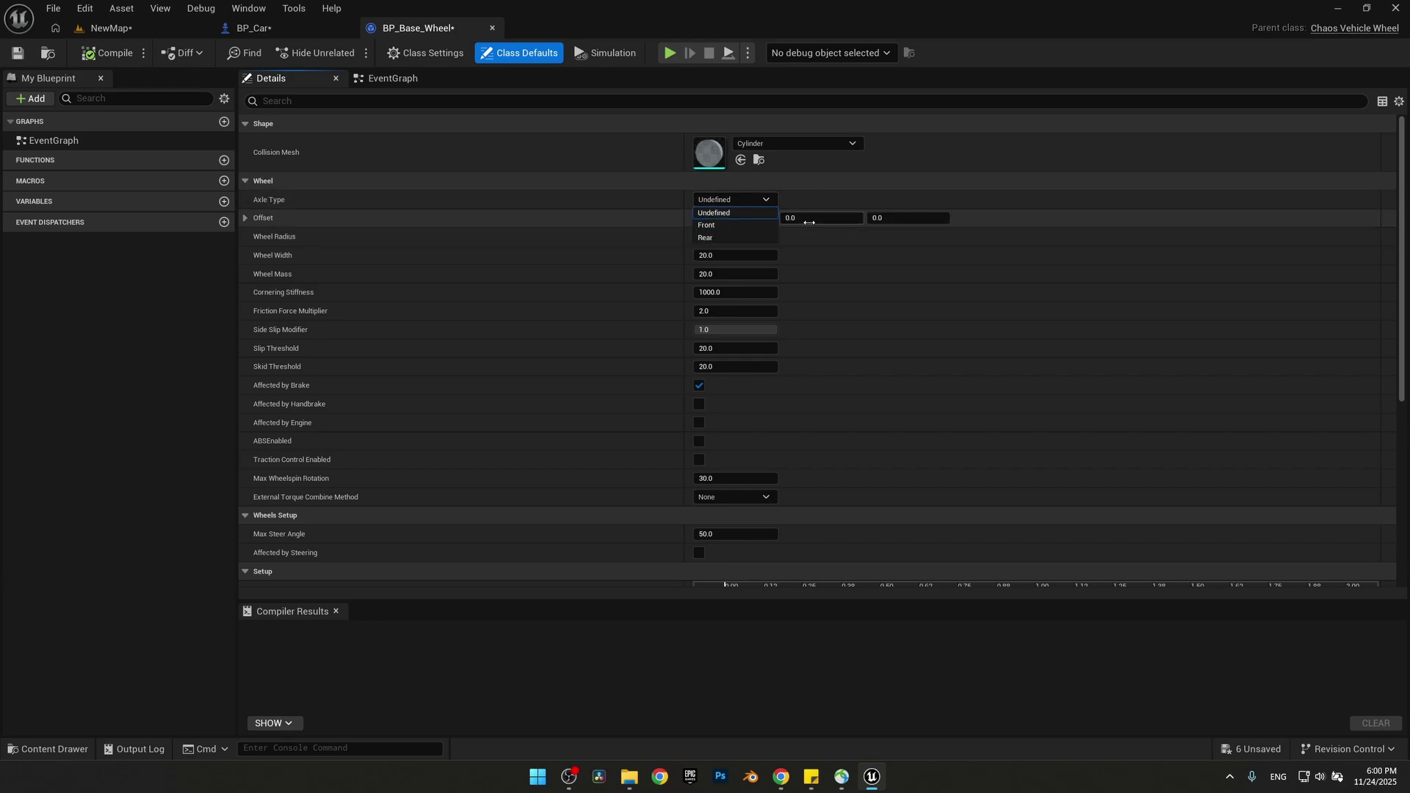
pyautogui.click(786, 204)
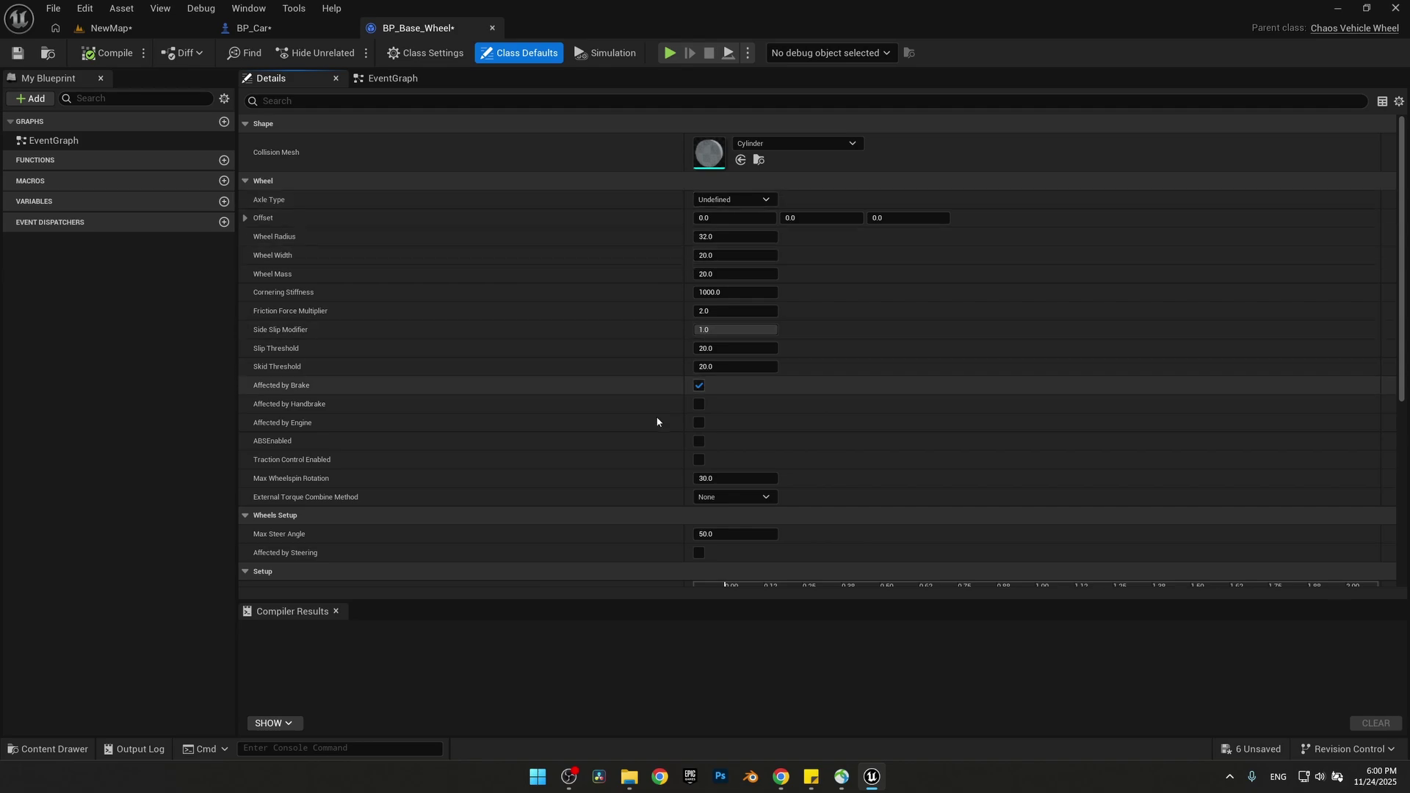
# - Open the Mercedes physics asset from the Mercedes folder
pyautogui.click(53, 749)
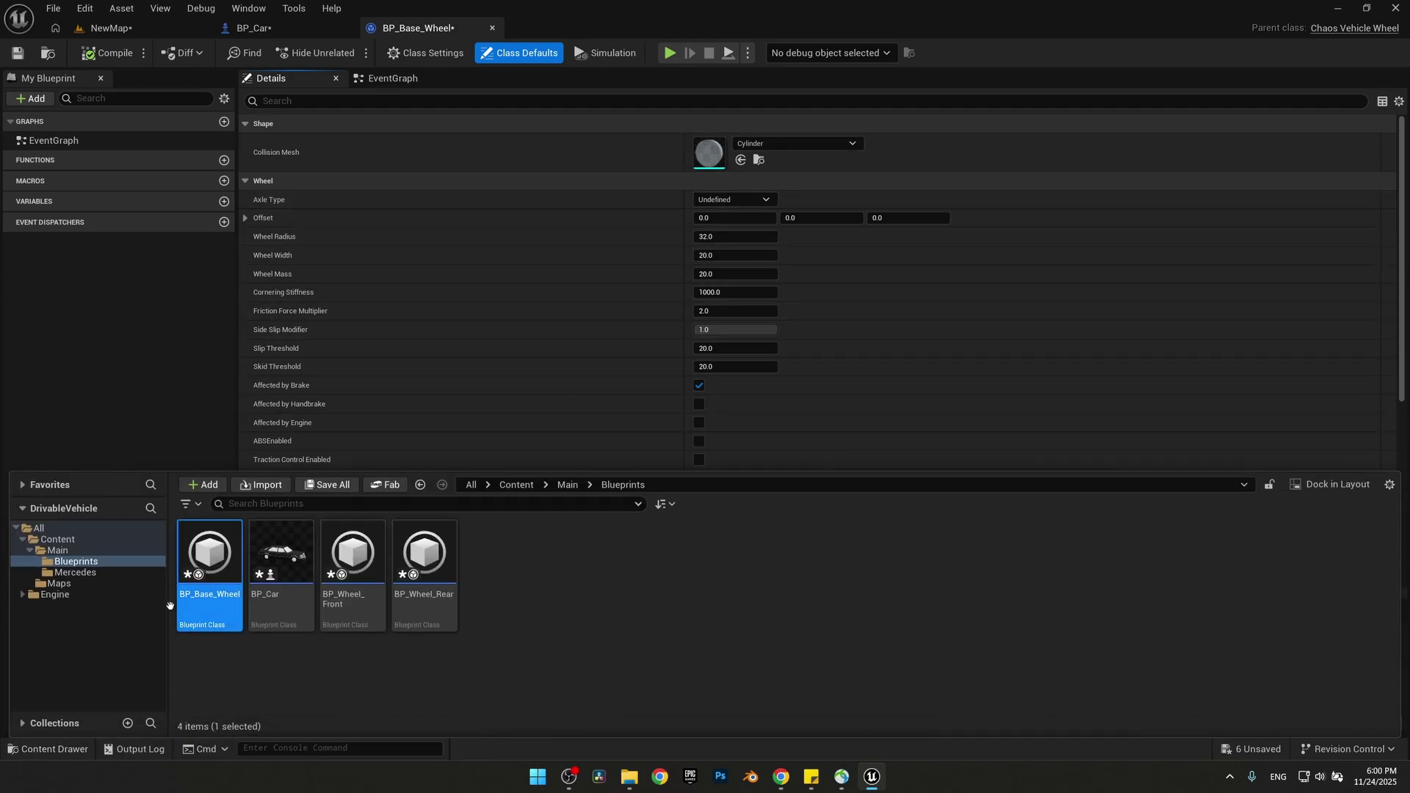
pyautogui.click(77, 572)
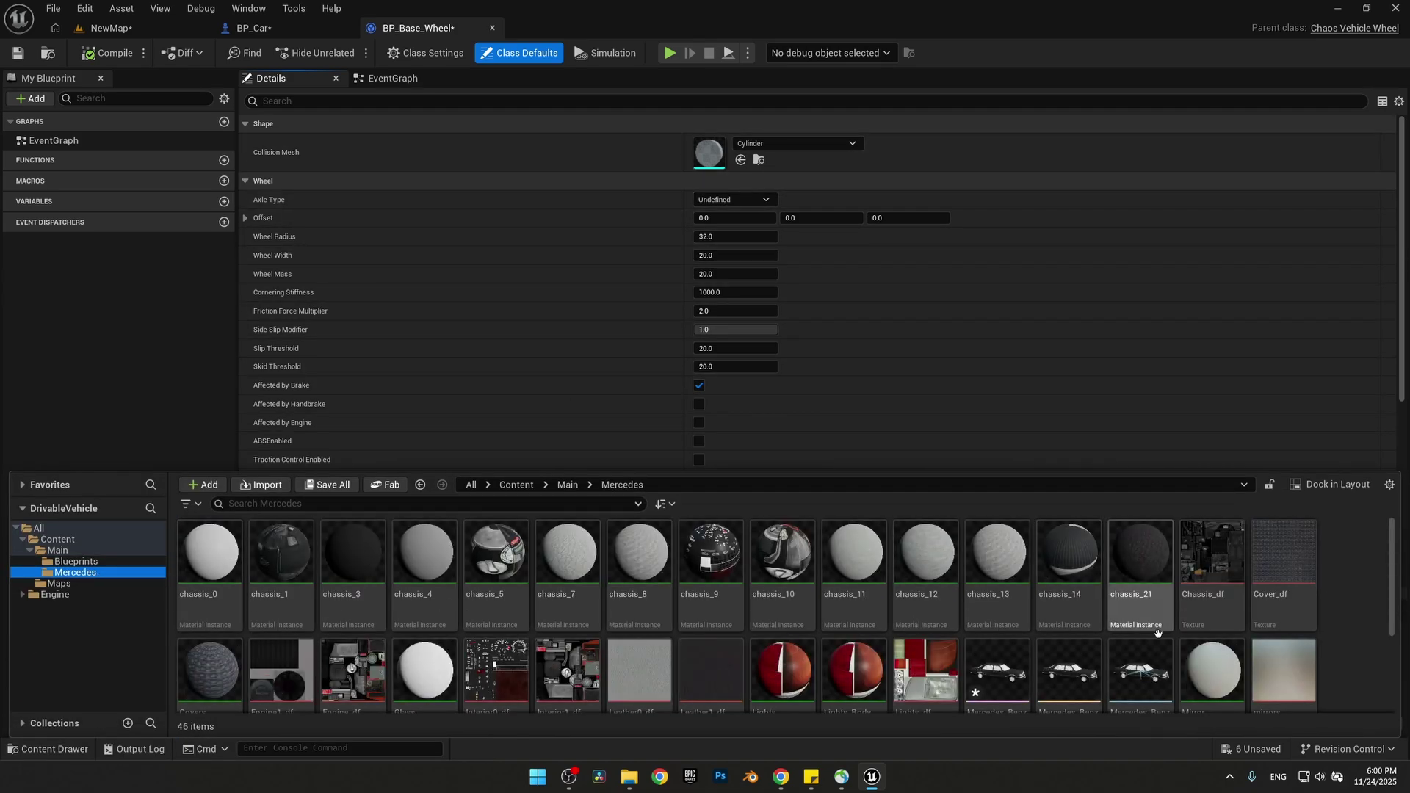
pyautogui.scroll(-1, 1146, 631)
pyautogui.click(1064, 664)
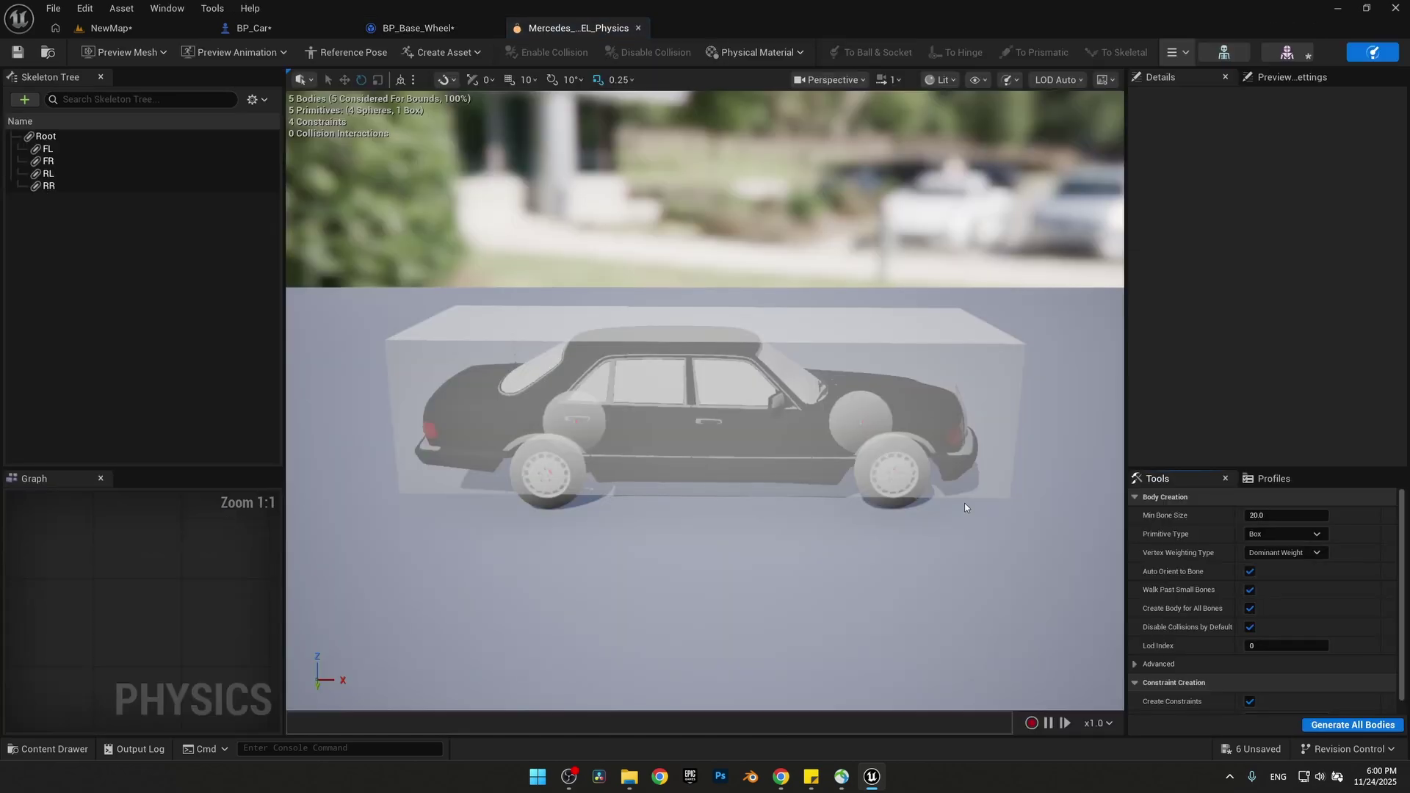
# - Copy the FL body's sphere radius into BP_Base_Wheel's Wheel Radius, making it 34.113914
pyautogui.click(47, 148)
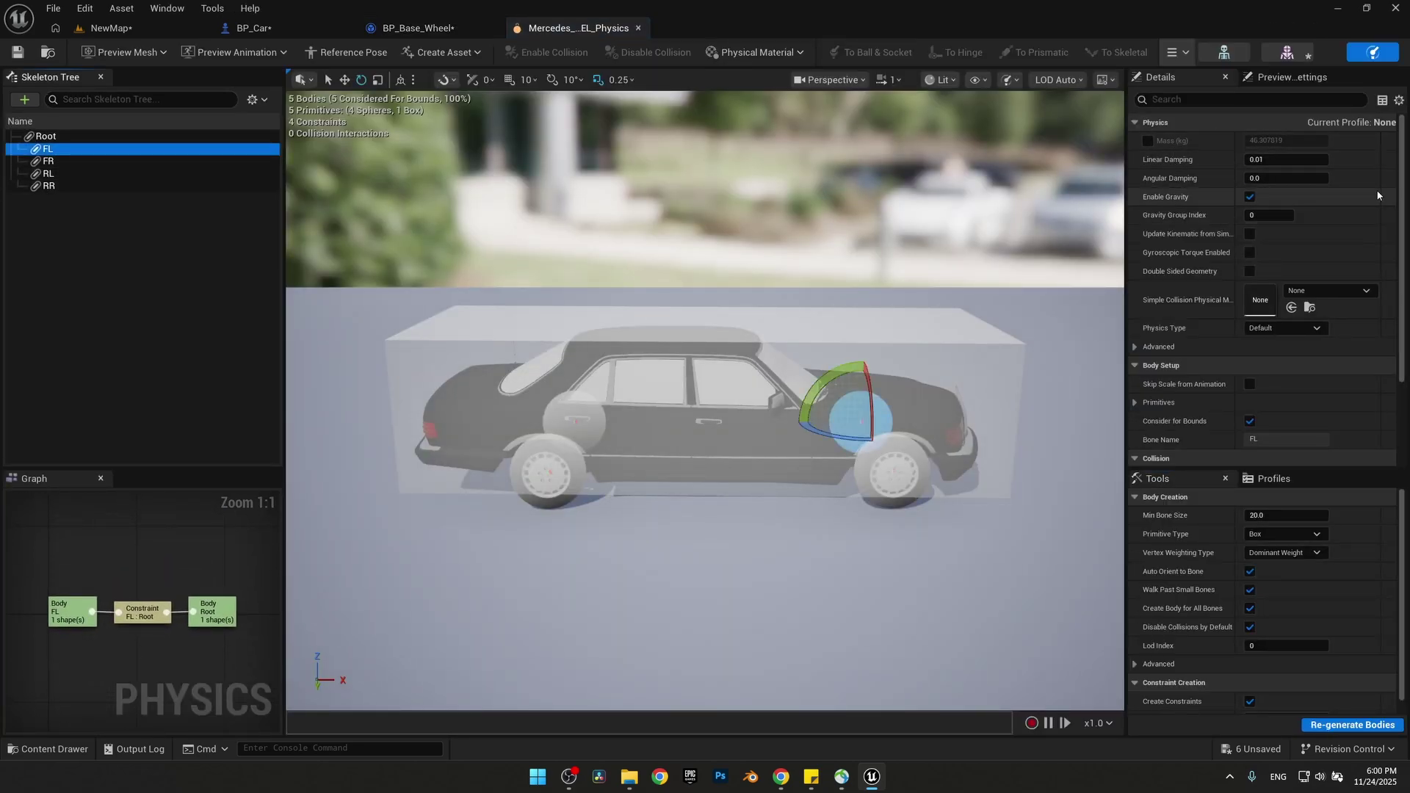
pyautogui.moveTo(1398, 274); pyautogui.dragTo(1399, 319)
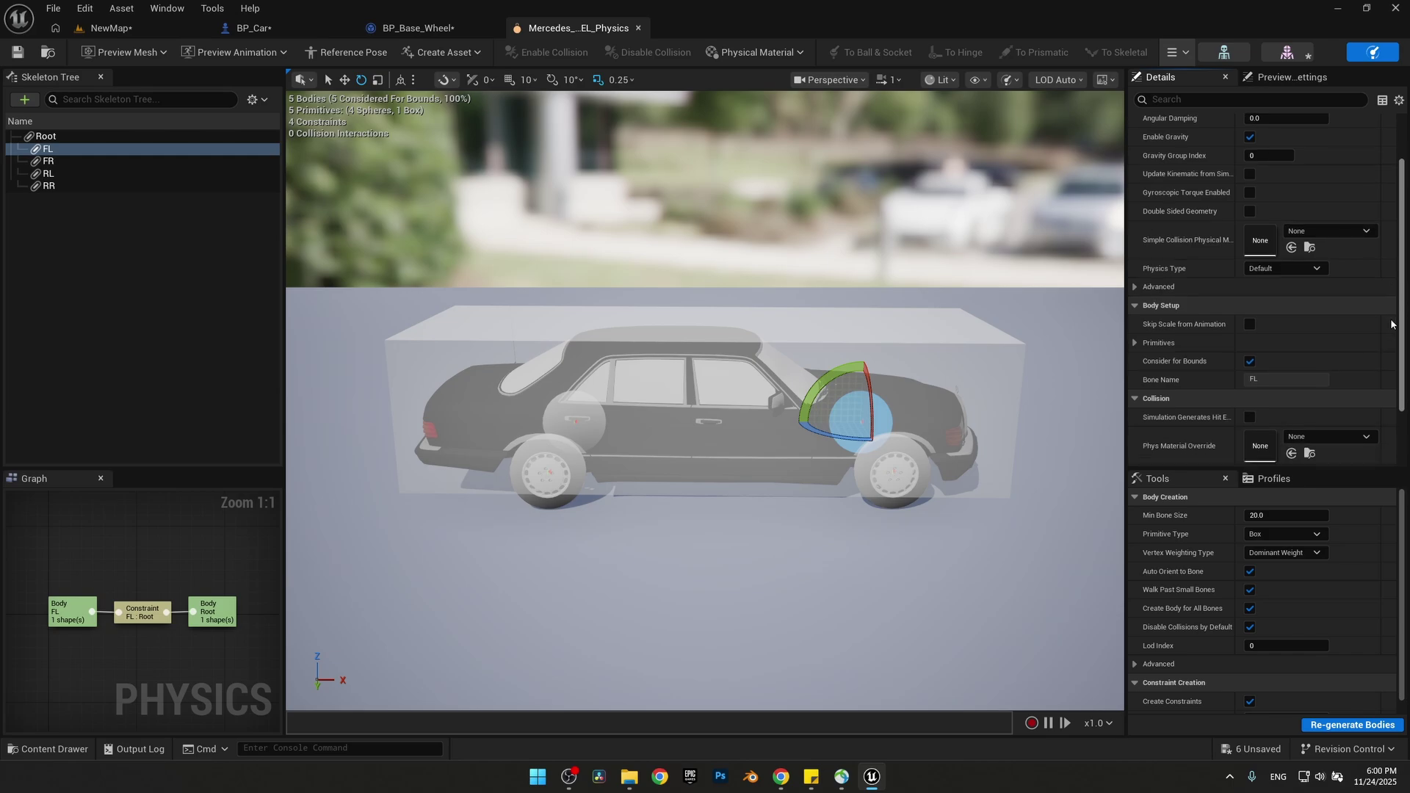
pyautogui.click(1134, 343)
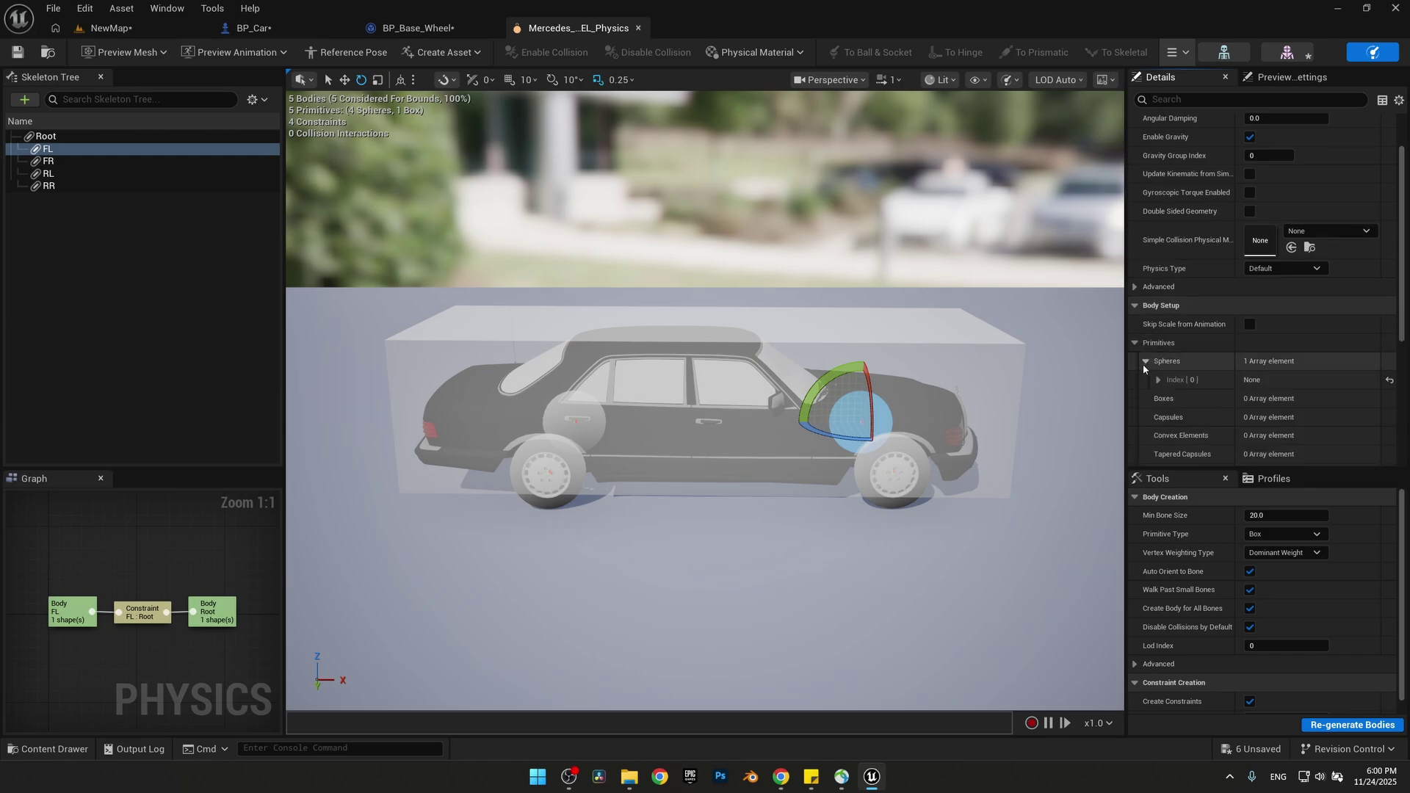
pyautogui.click(1158, 380)
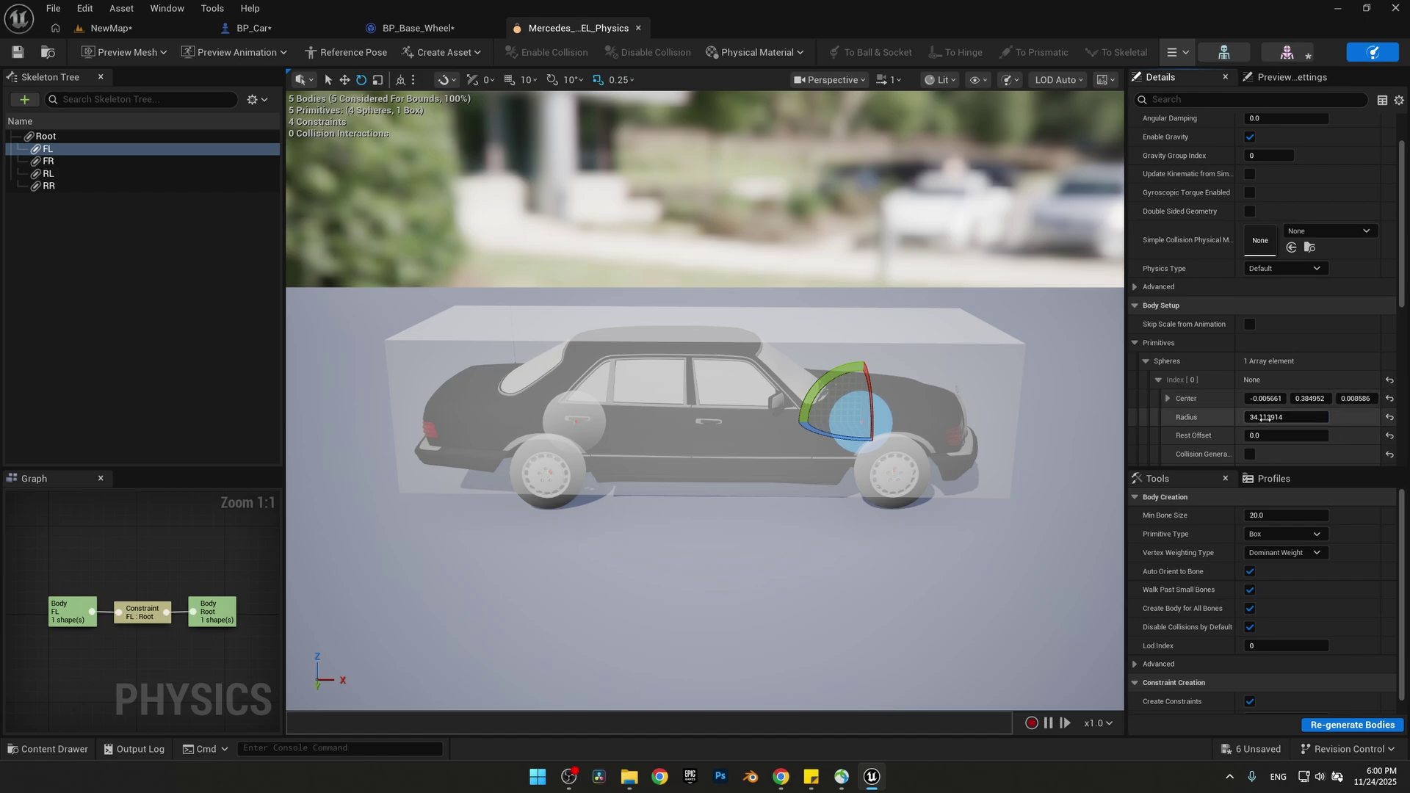
pyautogui.click(1298, 418)
pyautogui.hotkey('ctrl', 'c')
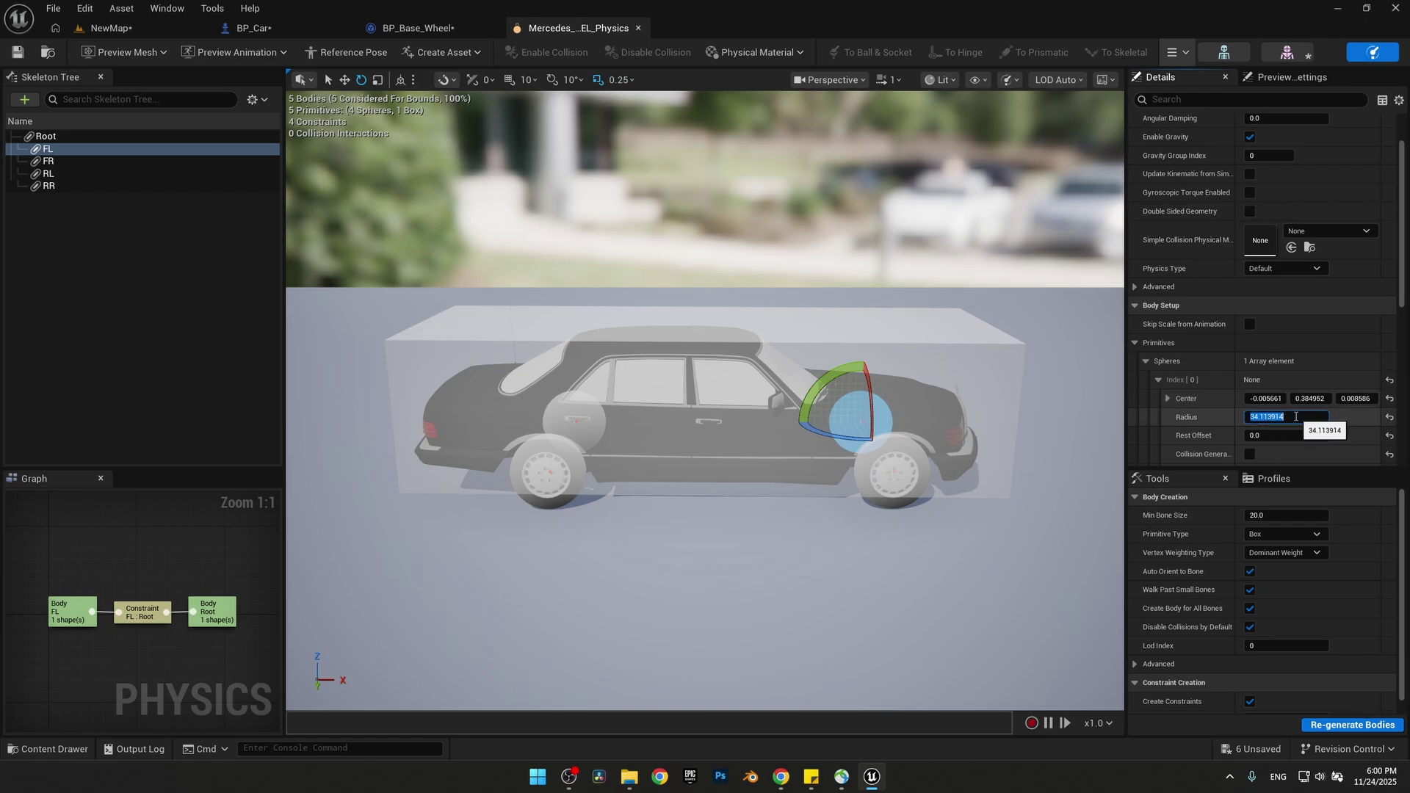
pyautogui.click(417, 28)
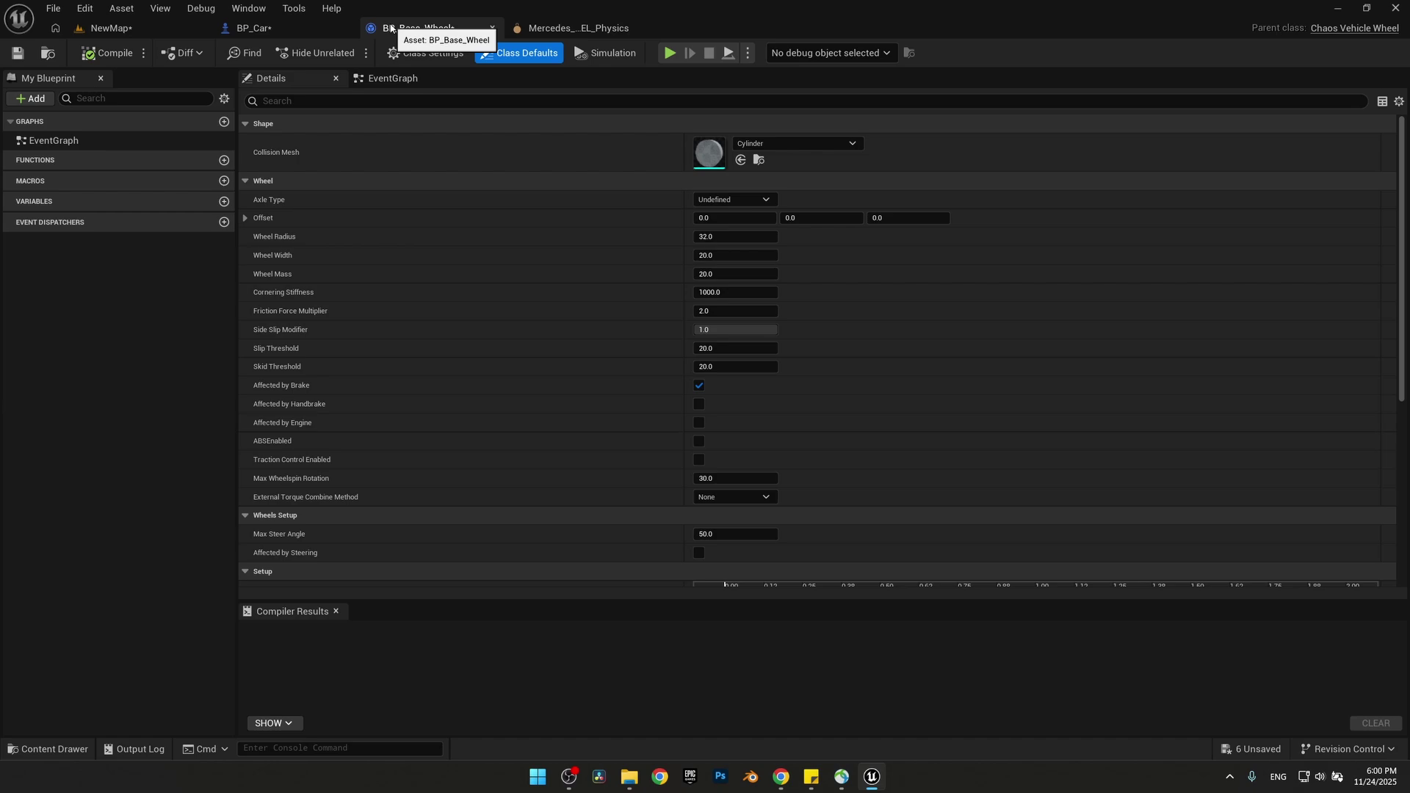
pyautogui.click(719, 237)
pyautogui.hotkey('ctrl', 'v')
pyautogui.press('Return')
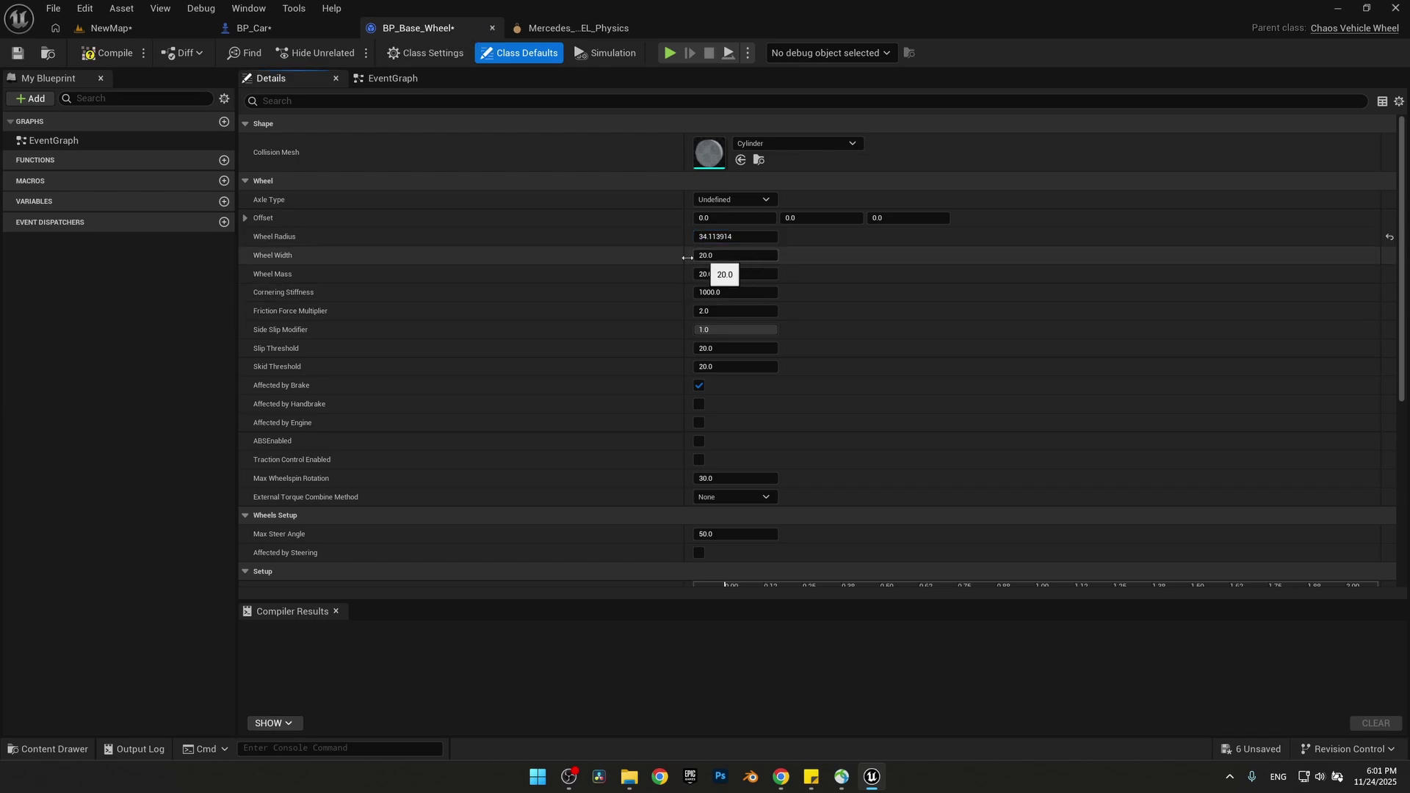
# - Inspect the wheel sphere's width in the physics asset's Front orthographic view, then return to BP_Base_Wheel
pyautogui.click(579, 28)
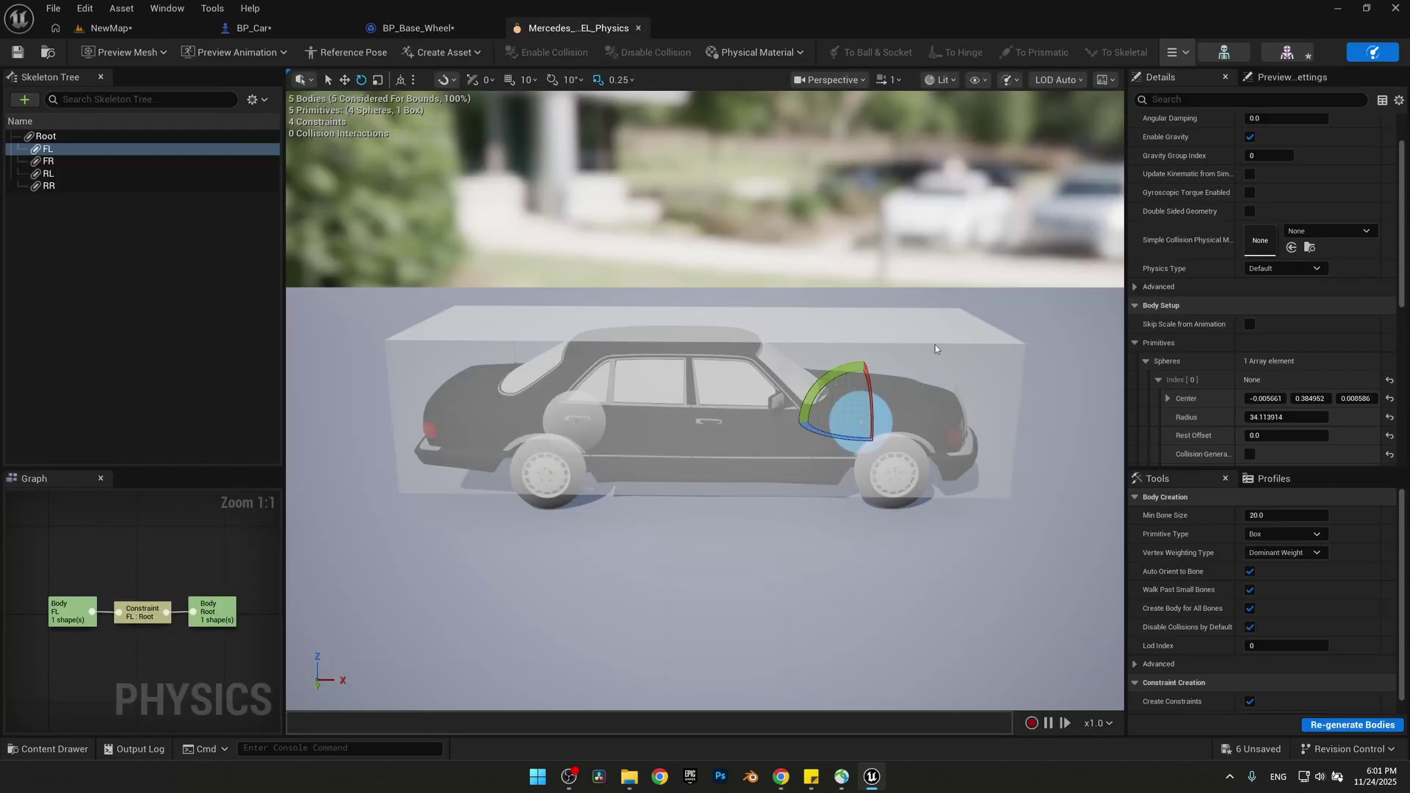
pyautogui.click(697, 571)
pyautogui.click(830, 79)
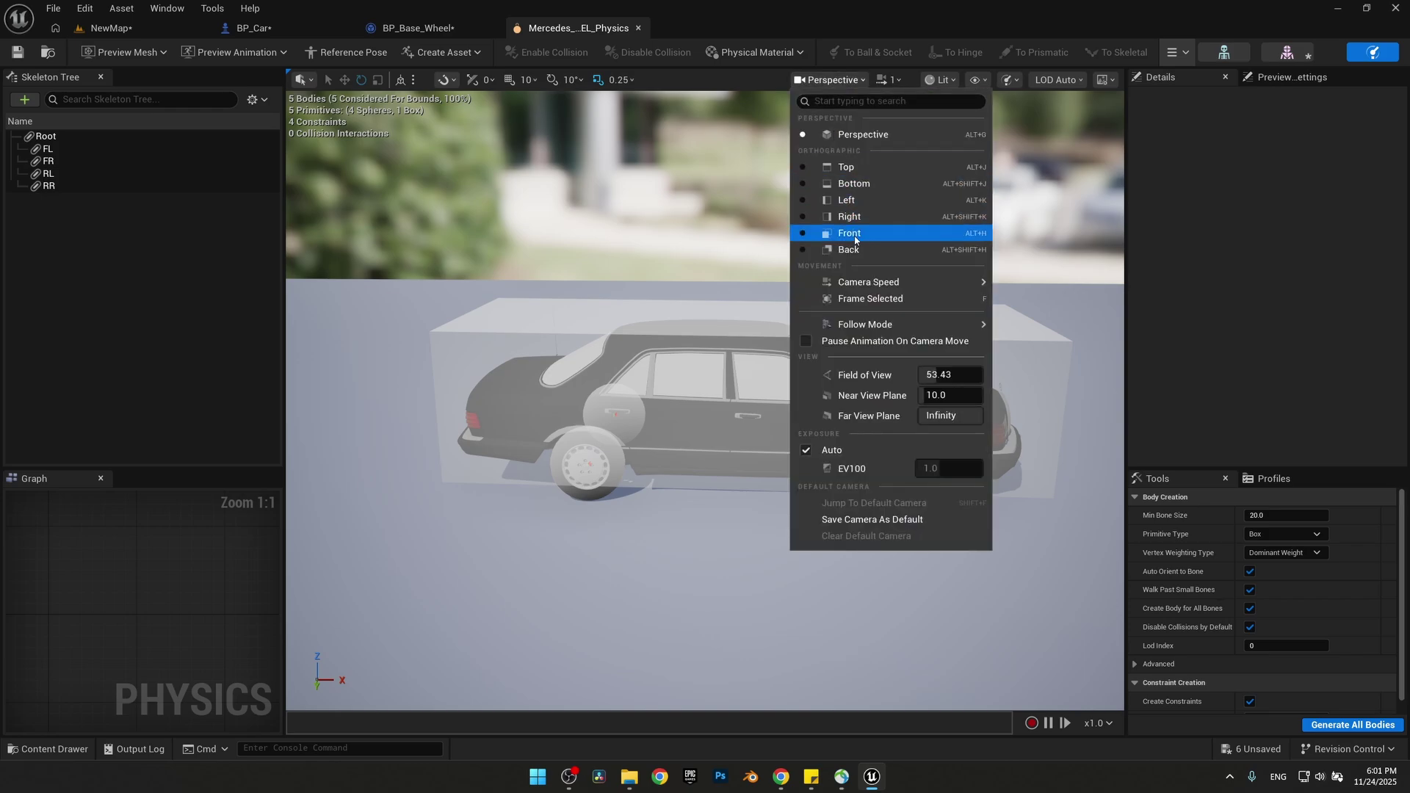
pyautogui.click(826, 230)
pyautogui.scroll(10, 686, 403)
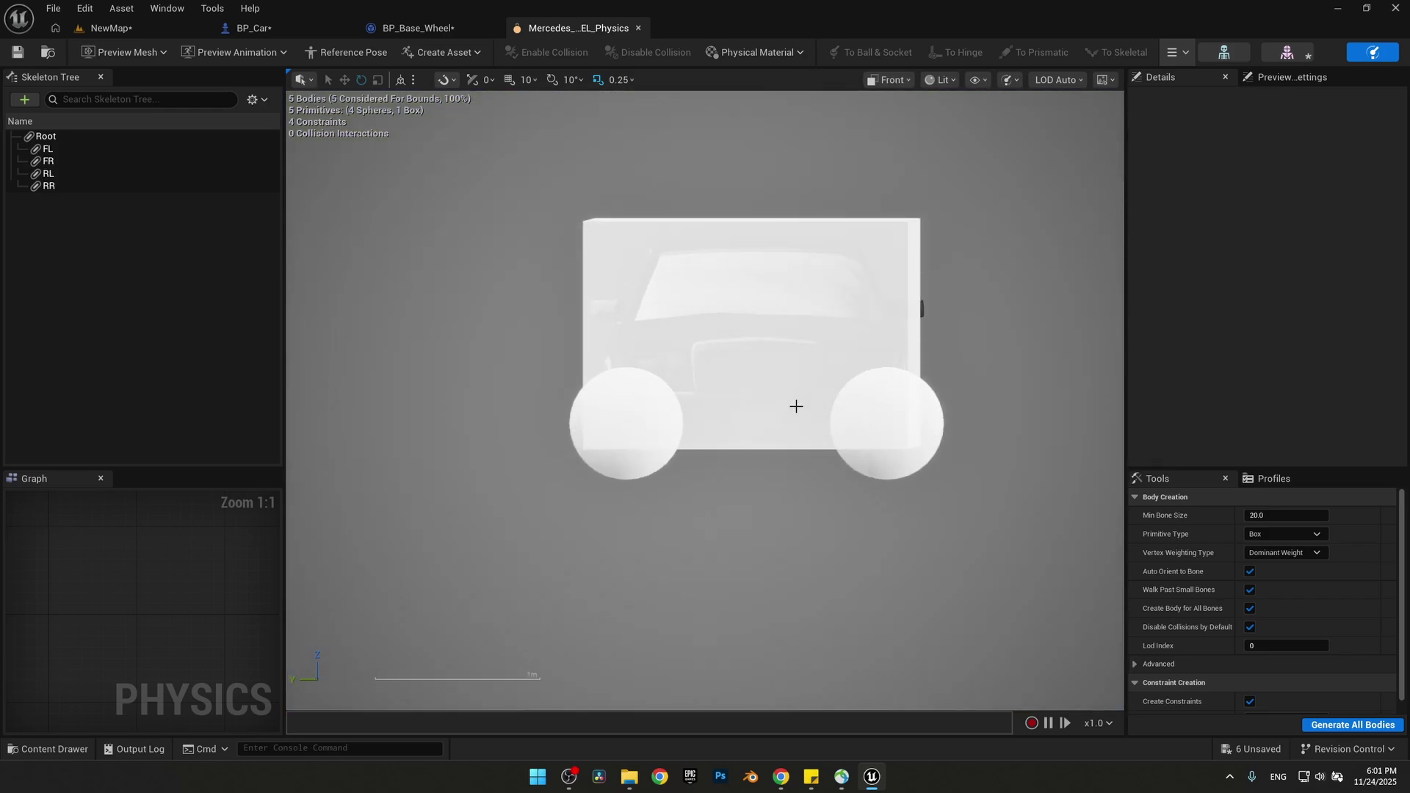
pyautogui.scroll(4, 556, 419)
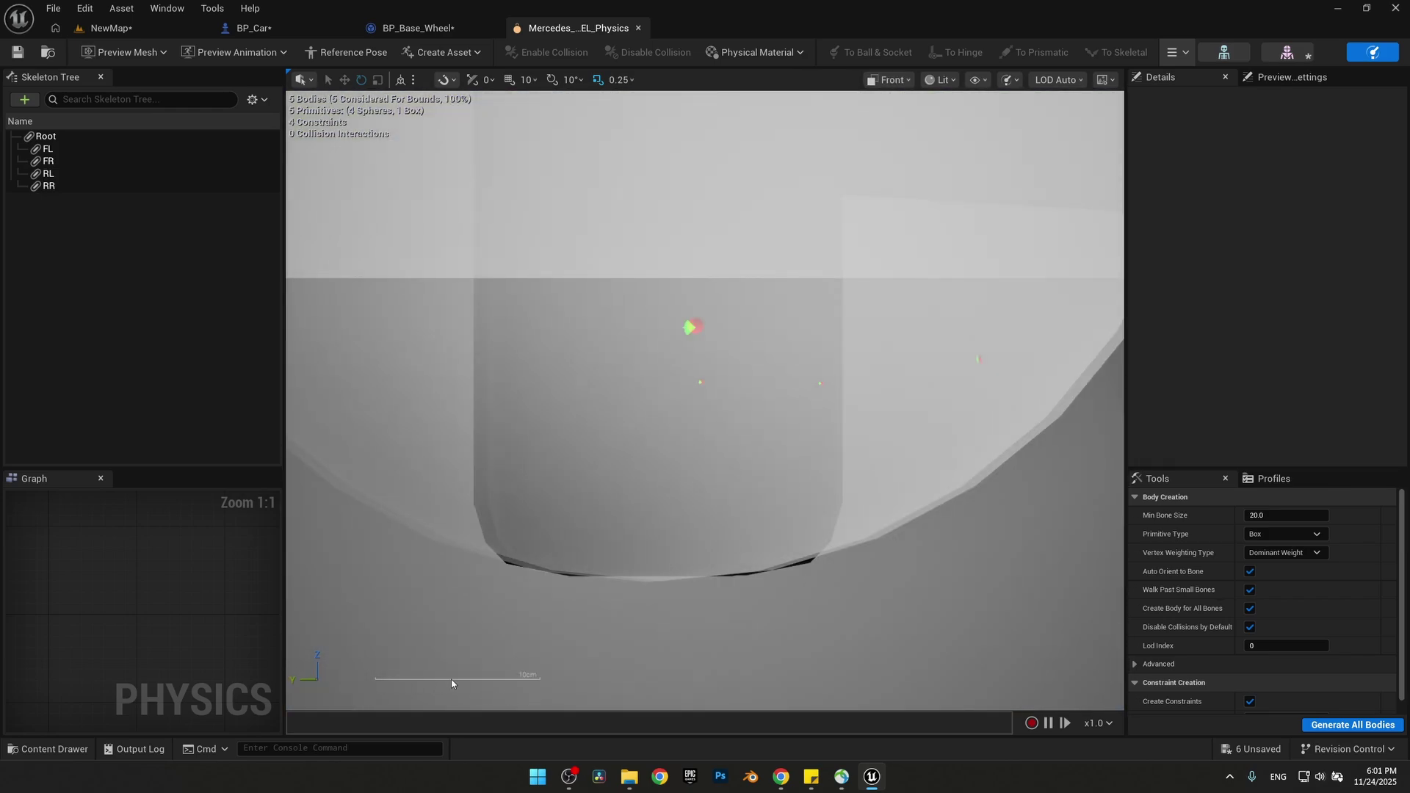
pyautogui.moveTo(912, 521); pyautogui.dragTo(814, 717, button='right')
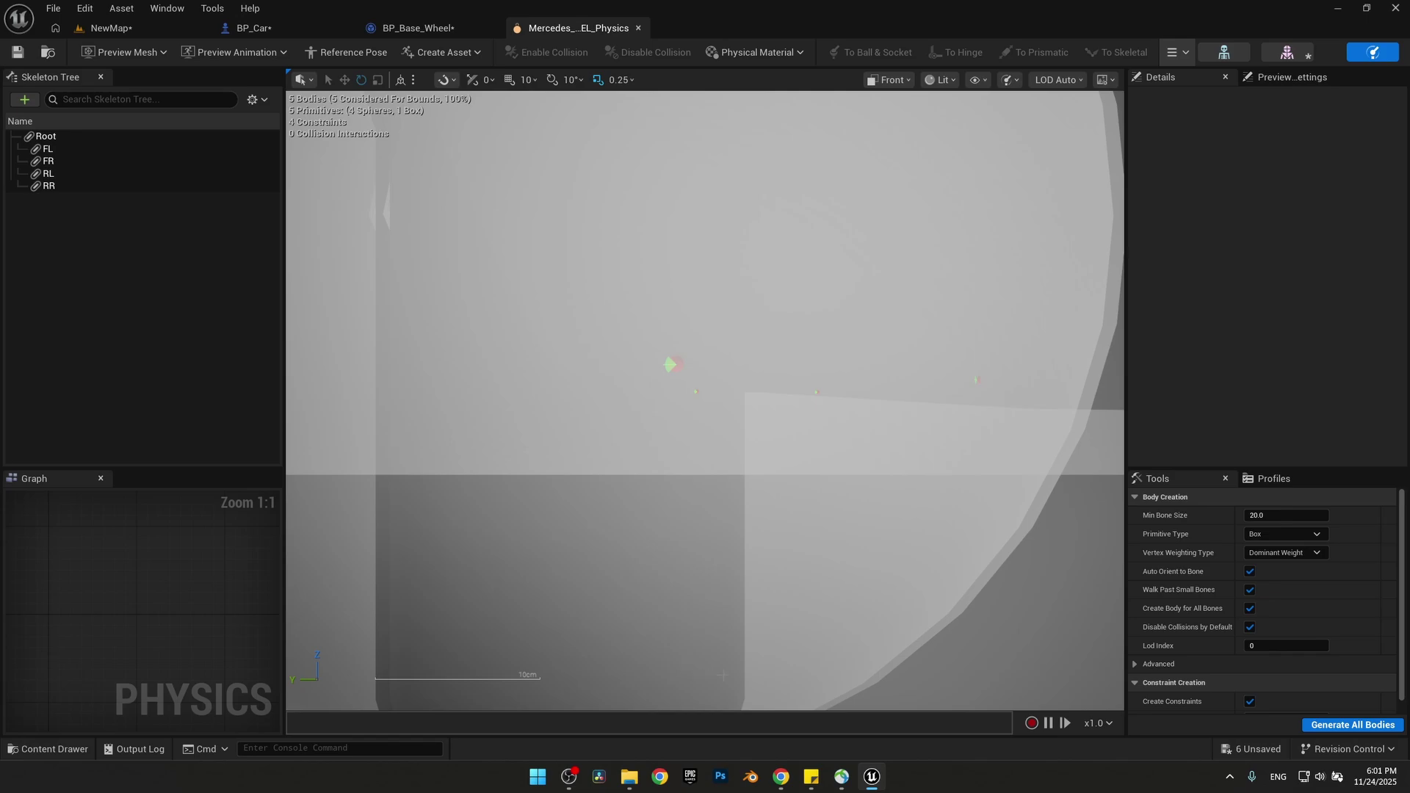
pyautogui.click(253, 30)
pyautogui.click(415, 28)
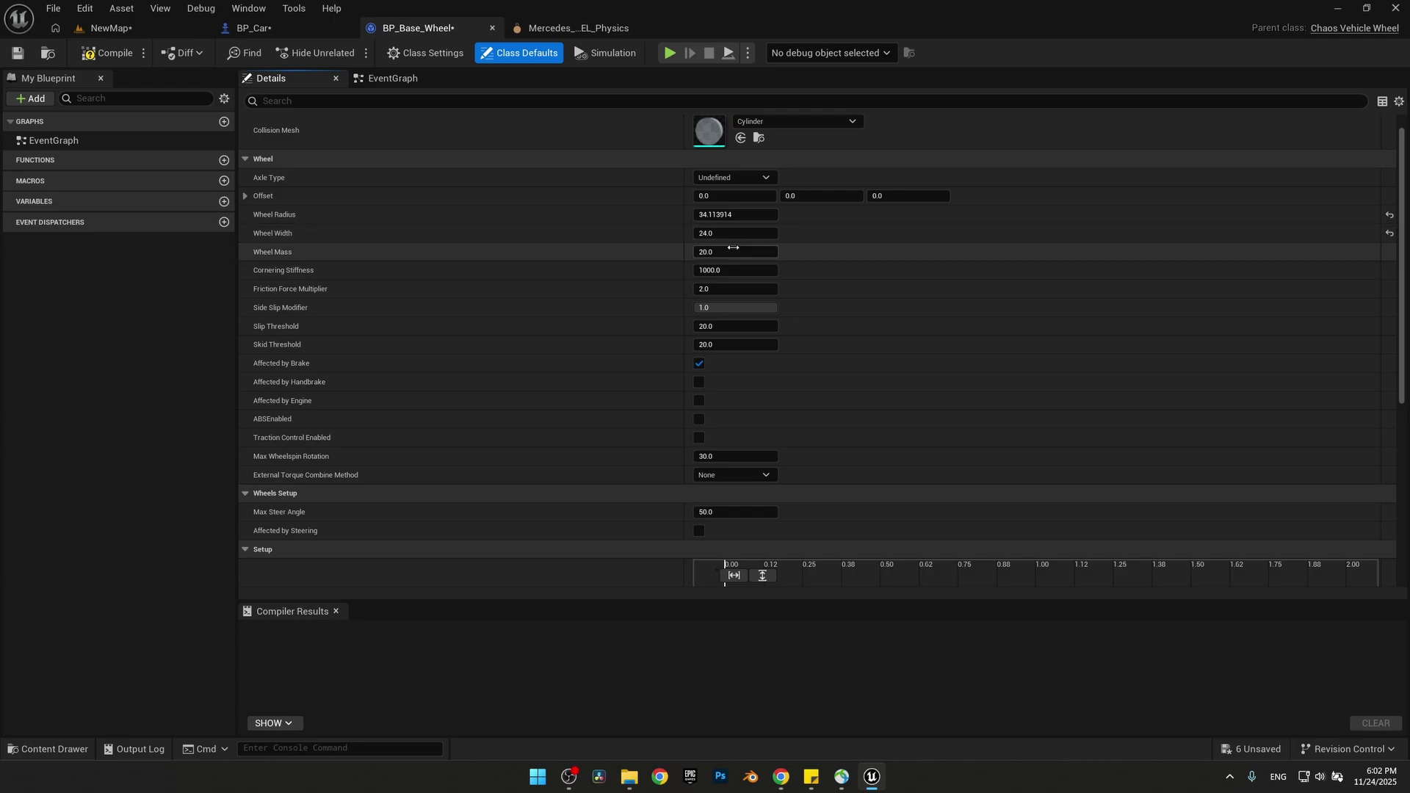
# - Compile BP_Base_Wheel with Wheel Width 24, close it, and open BP_Wheel_Front from Blueprints
pyautogui.click(109, 53)
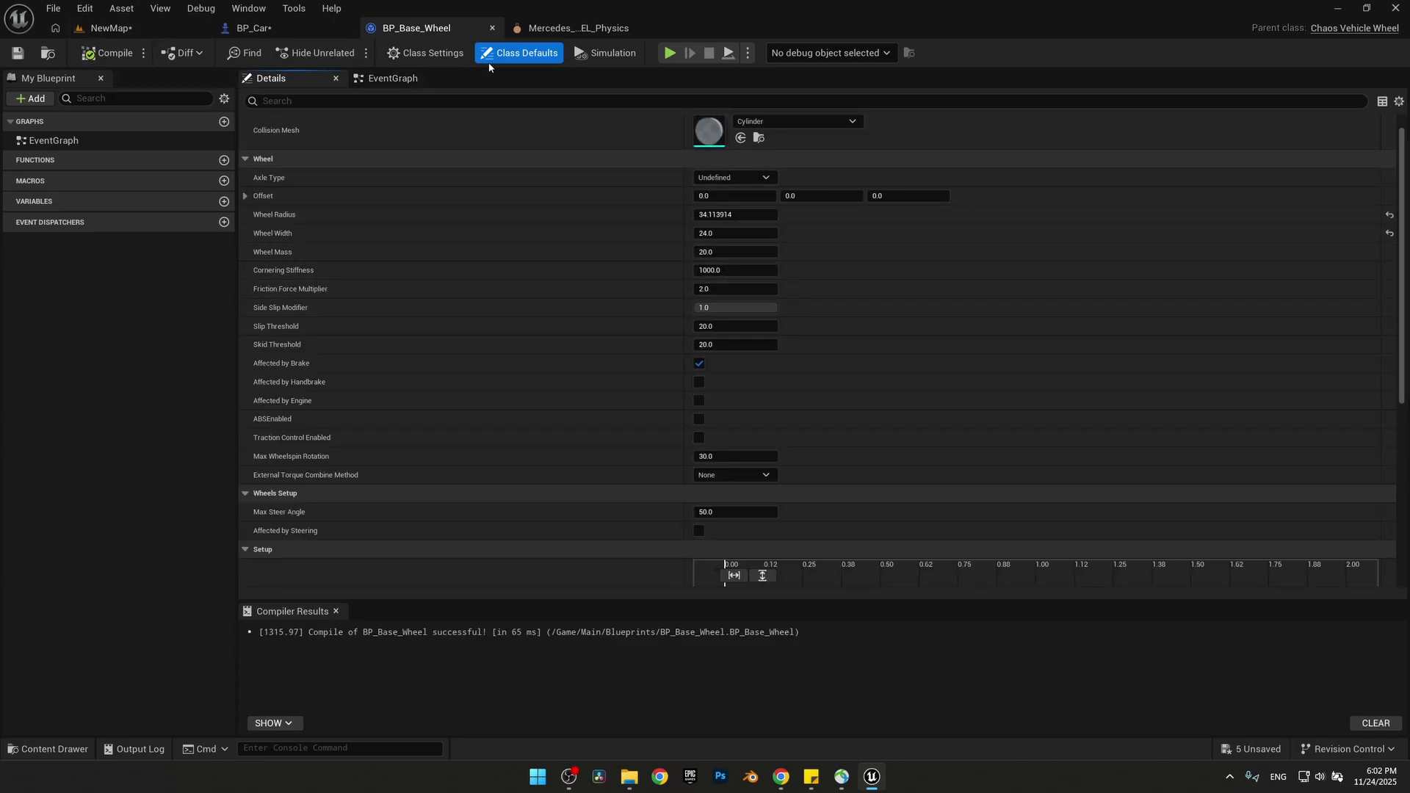
pyautogui.click(492, 29)
pyautogui.click(48, 749)
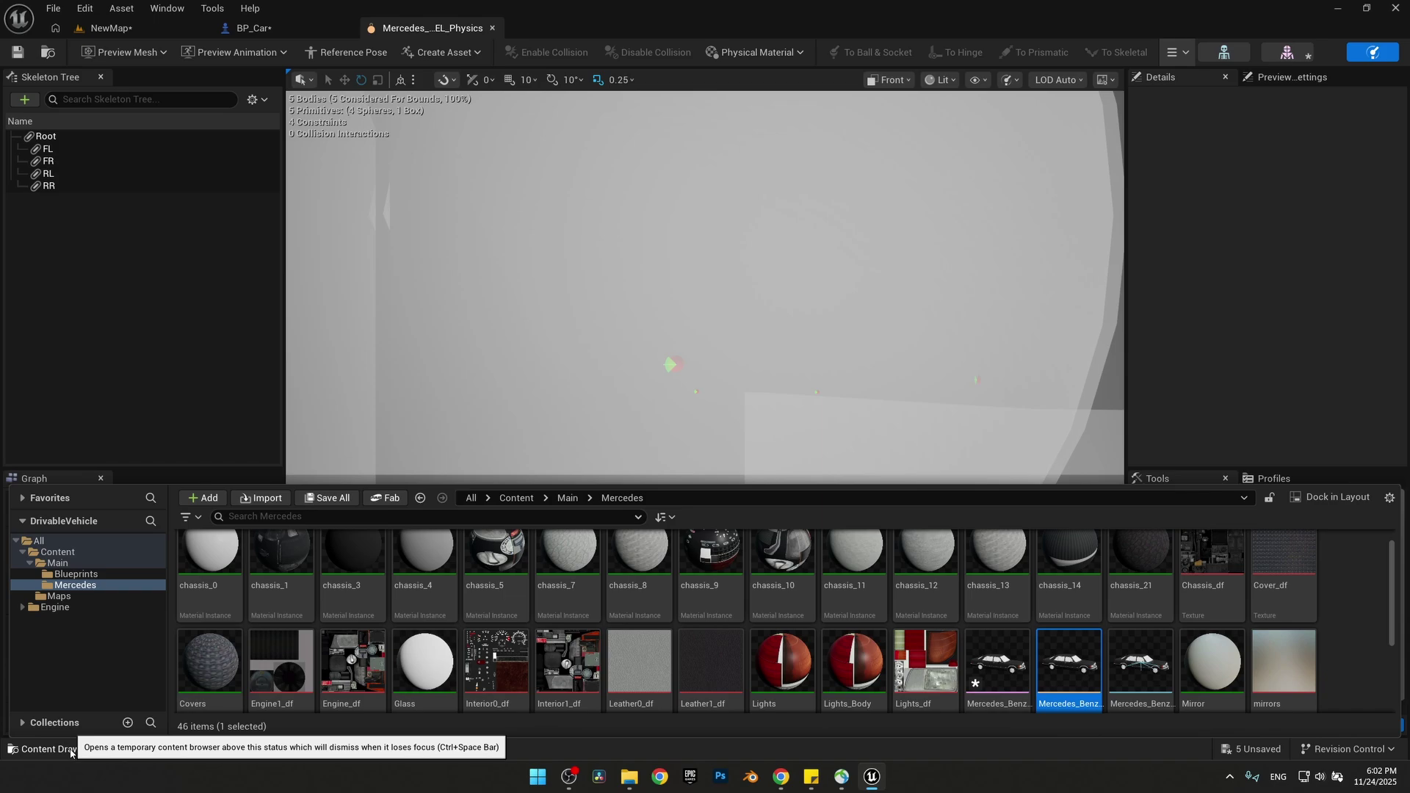
pyautogui.click(75, 573)
pyautogui.doubleClick(352, 580)
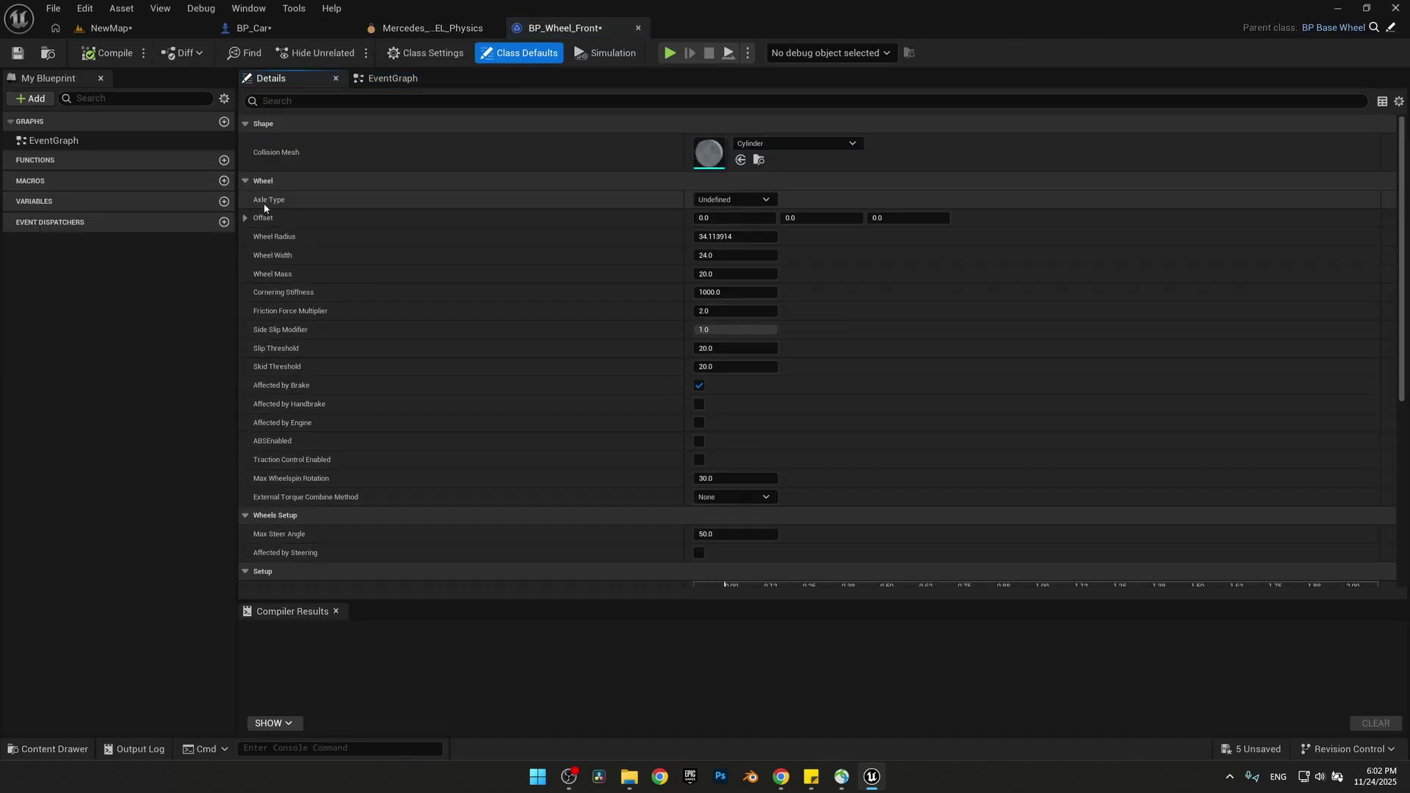
# - Set BP_Wheel_Front's Axle Type to Front, enable Affected by Steering, and compile
pyautogui.click(724, 205)
pyautogui.click(714, 222)
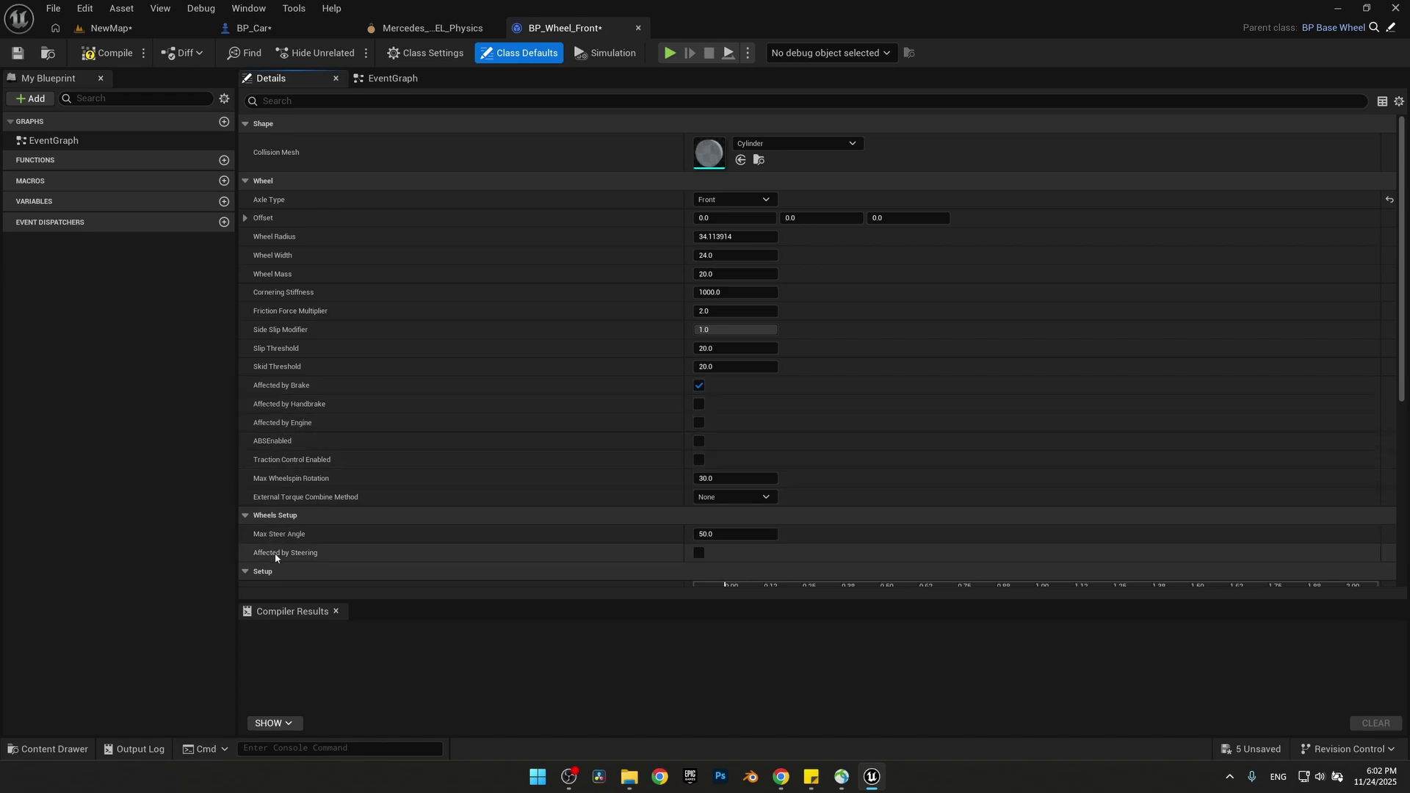
pyautogui.click(698, 553)
pyautogui.scroll(-2, 687, 543)
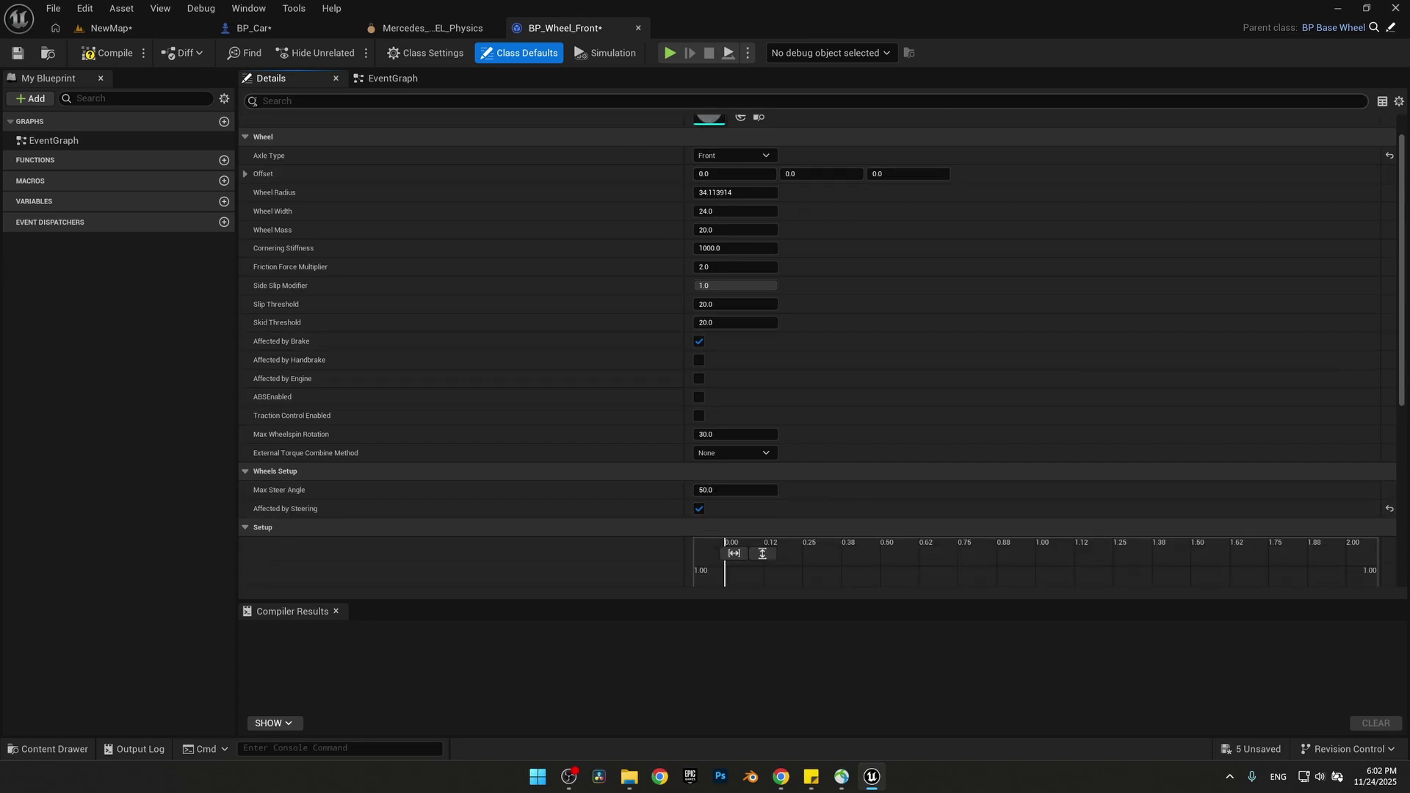
pyautogui.click(108, 53)
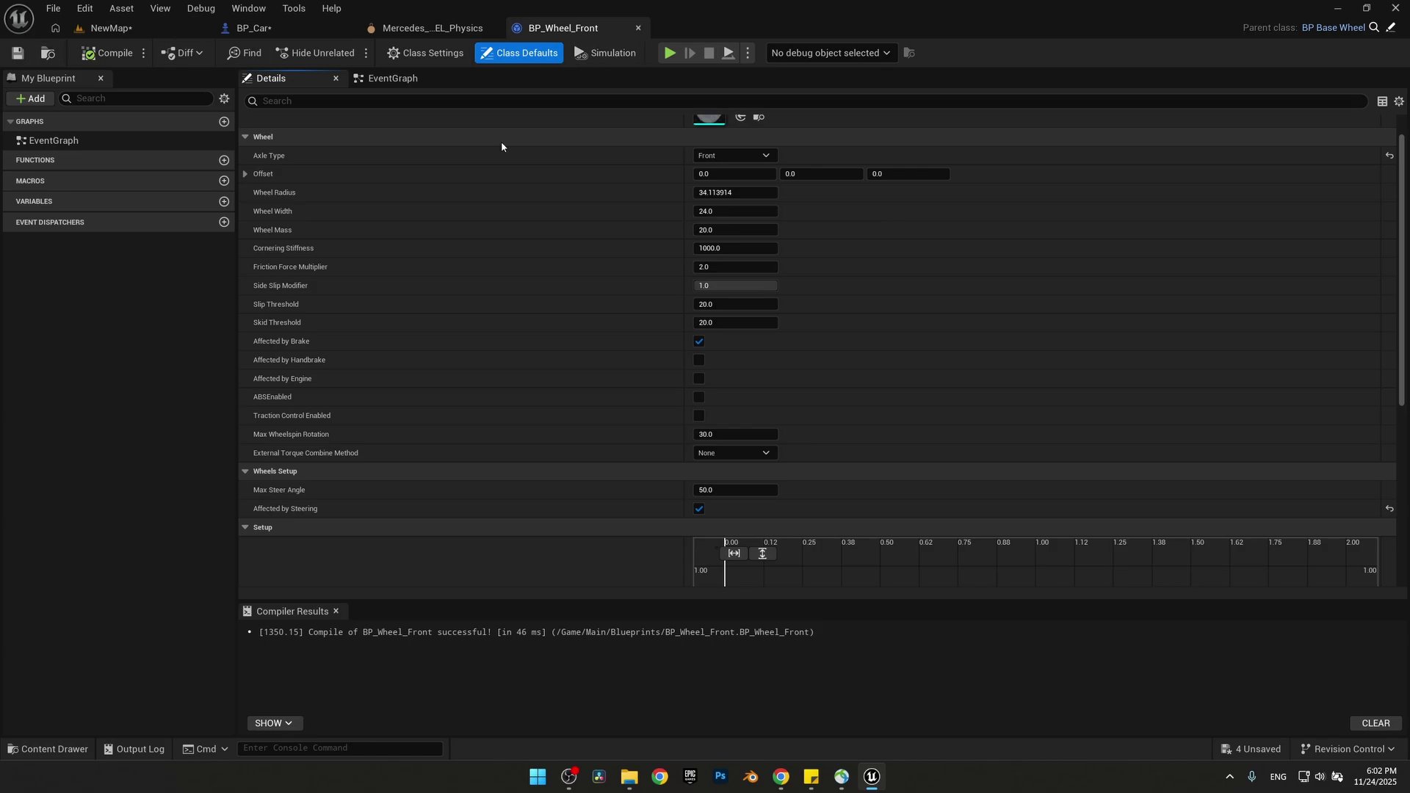
pyautogui.click(77, 748)
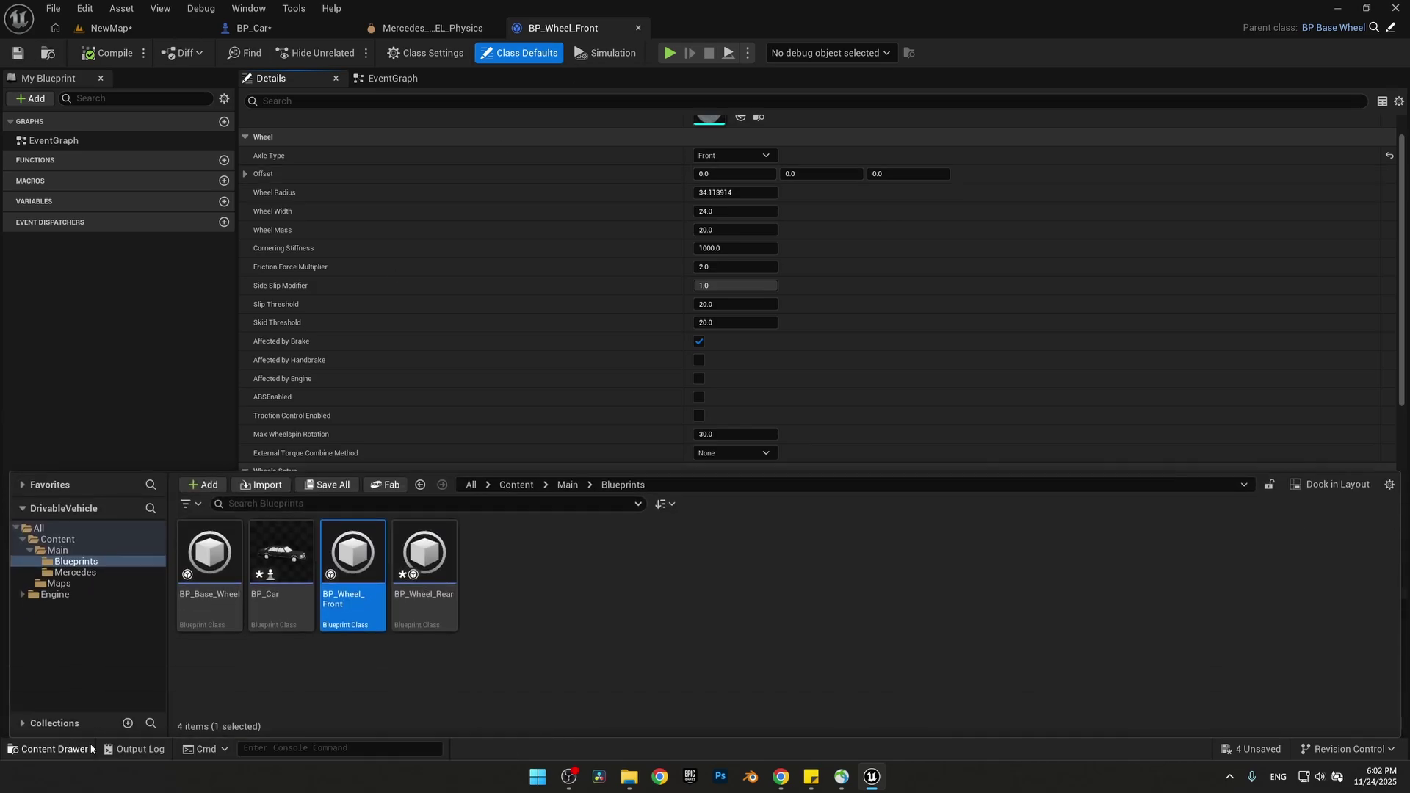
# - Set BP_Wheel_Rear to the Rear axle, affected by handbrake and engine, compile, and return to BP_Car
pyautogui.doubleClick(431, 611)
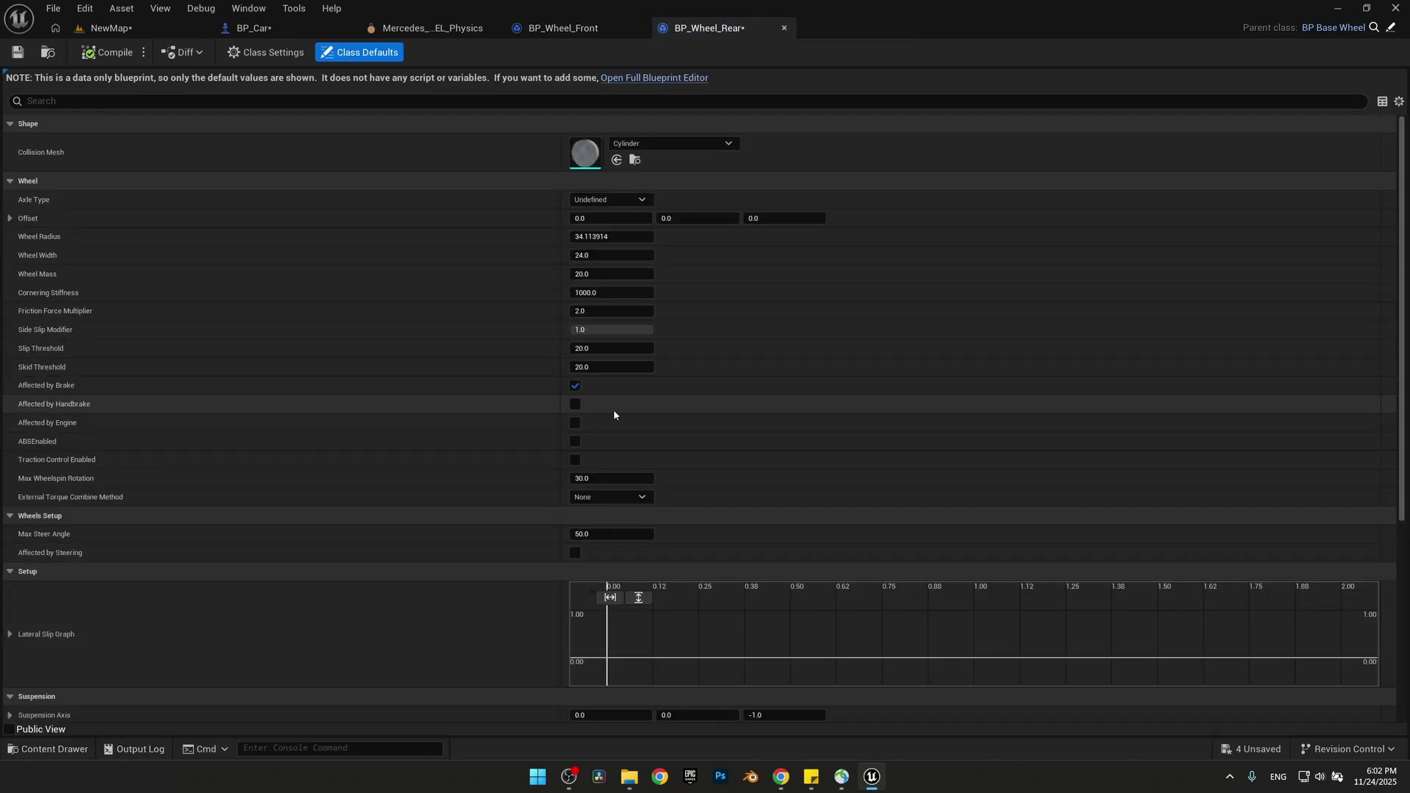
pyautogui.click(605, 200)
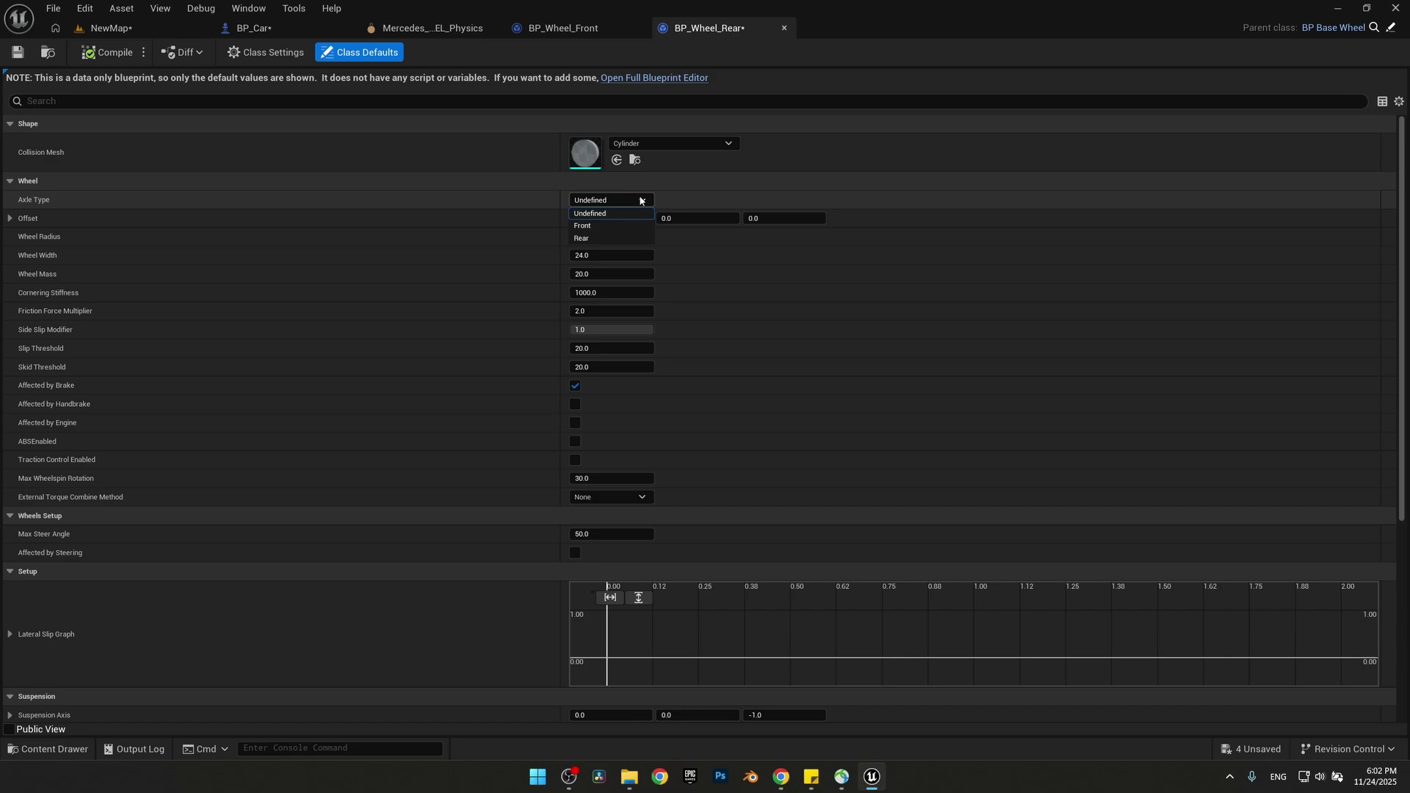
pyautogui.click(588, 238)
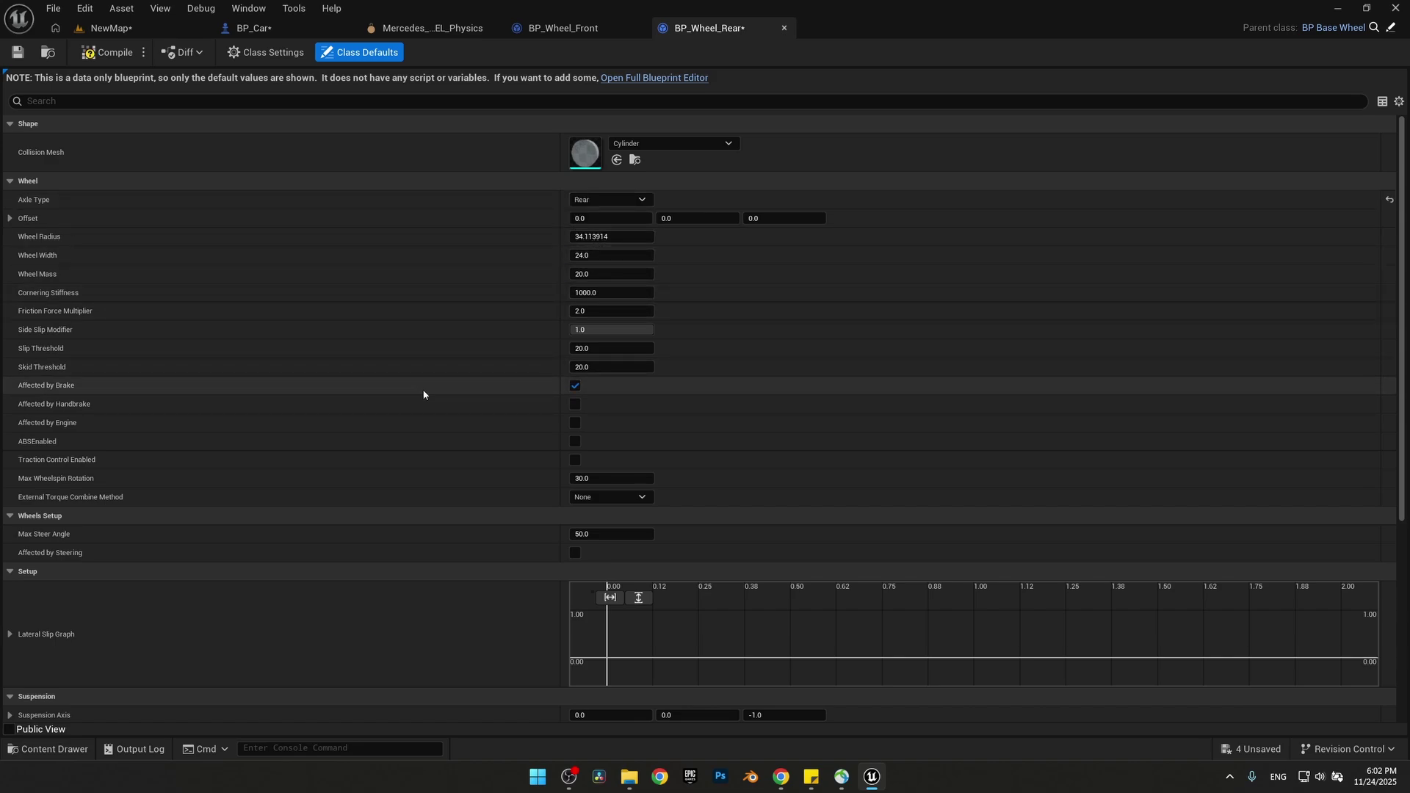
pyautogui.click(575, 404)
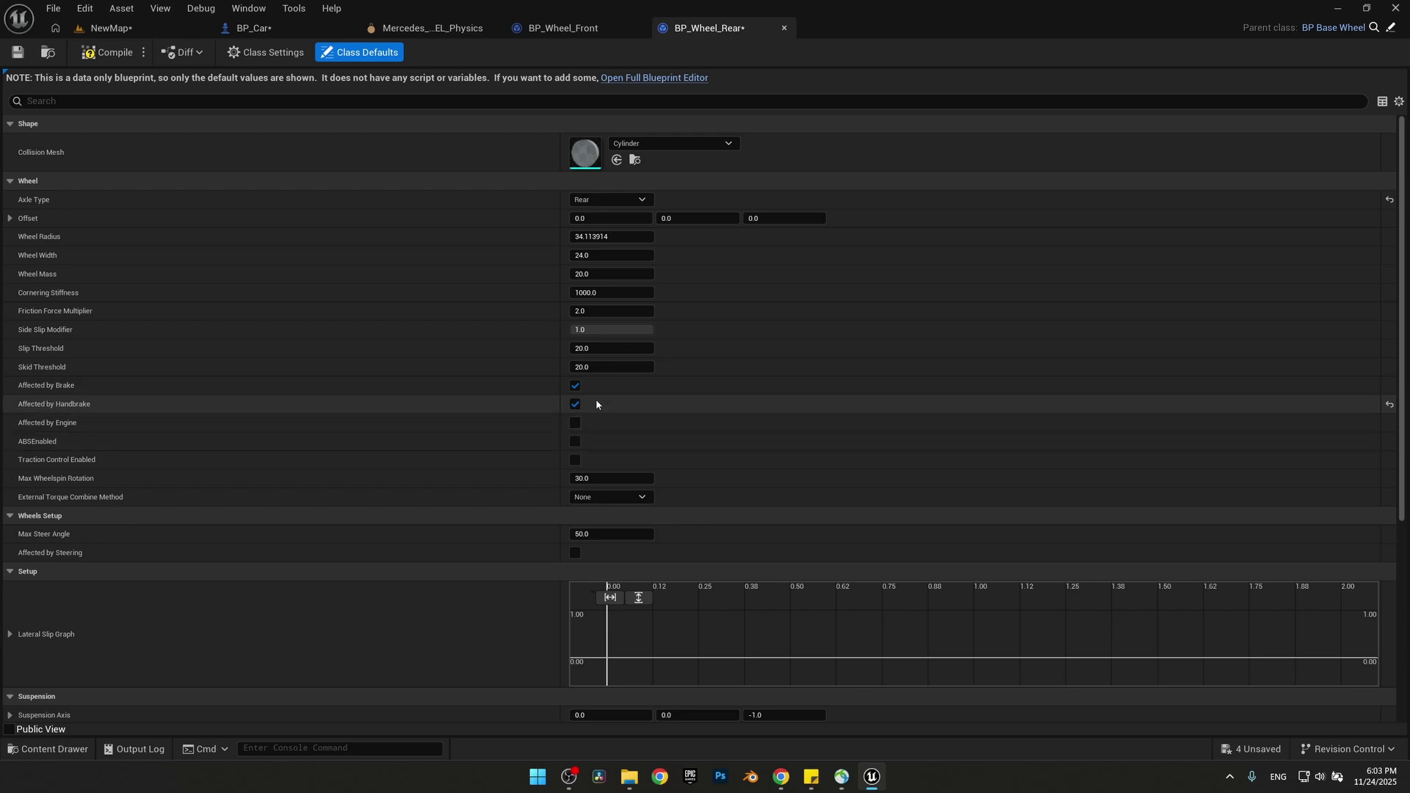
pyautogui.click(575, 422)
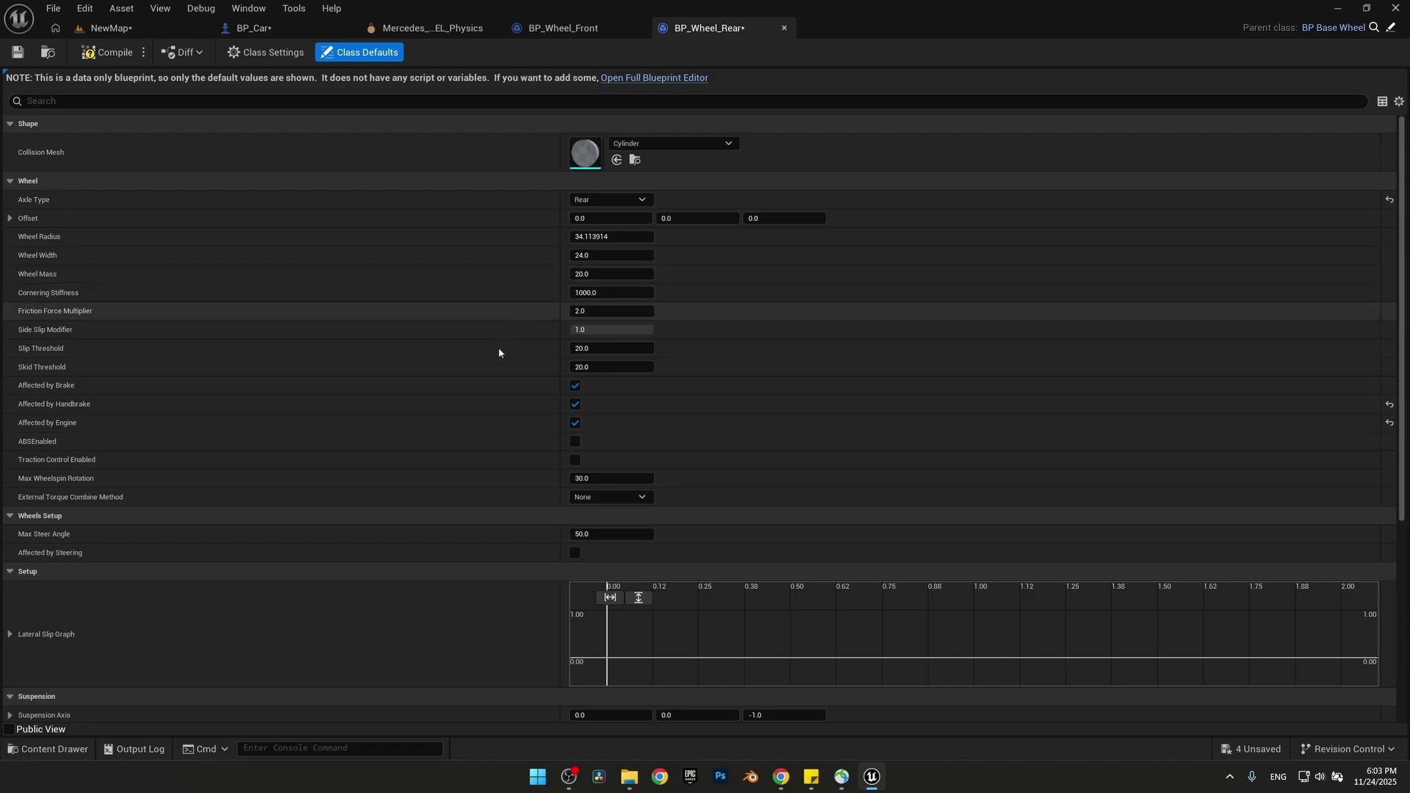
pyautogui.click(109, 52)
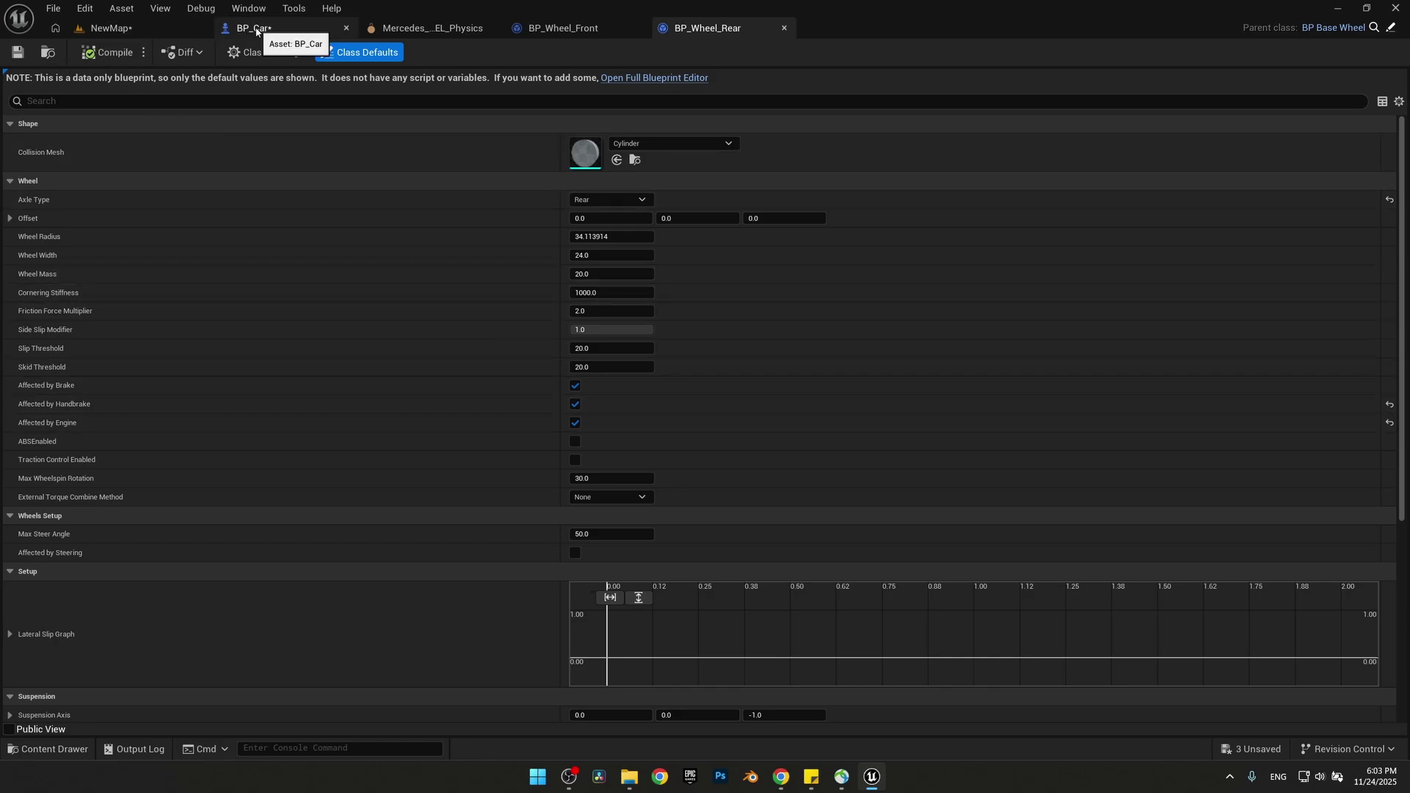
pyautogui.click(255, 28)
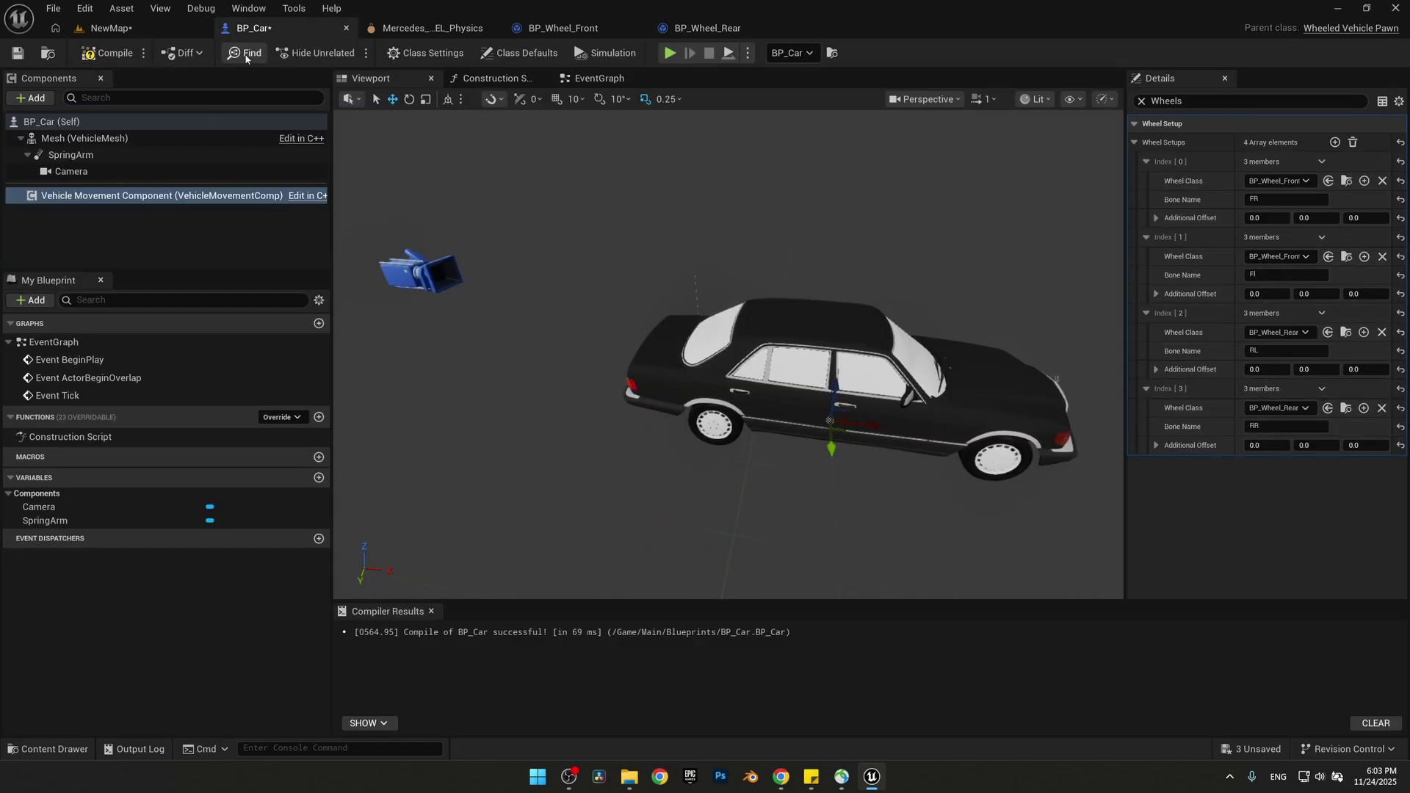
# - Save BP_Car and start a play session of NewMap, stopping and restarting it
pyautogui.click(17, 52)
pyautogui.click(110, 28)
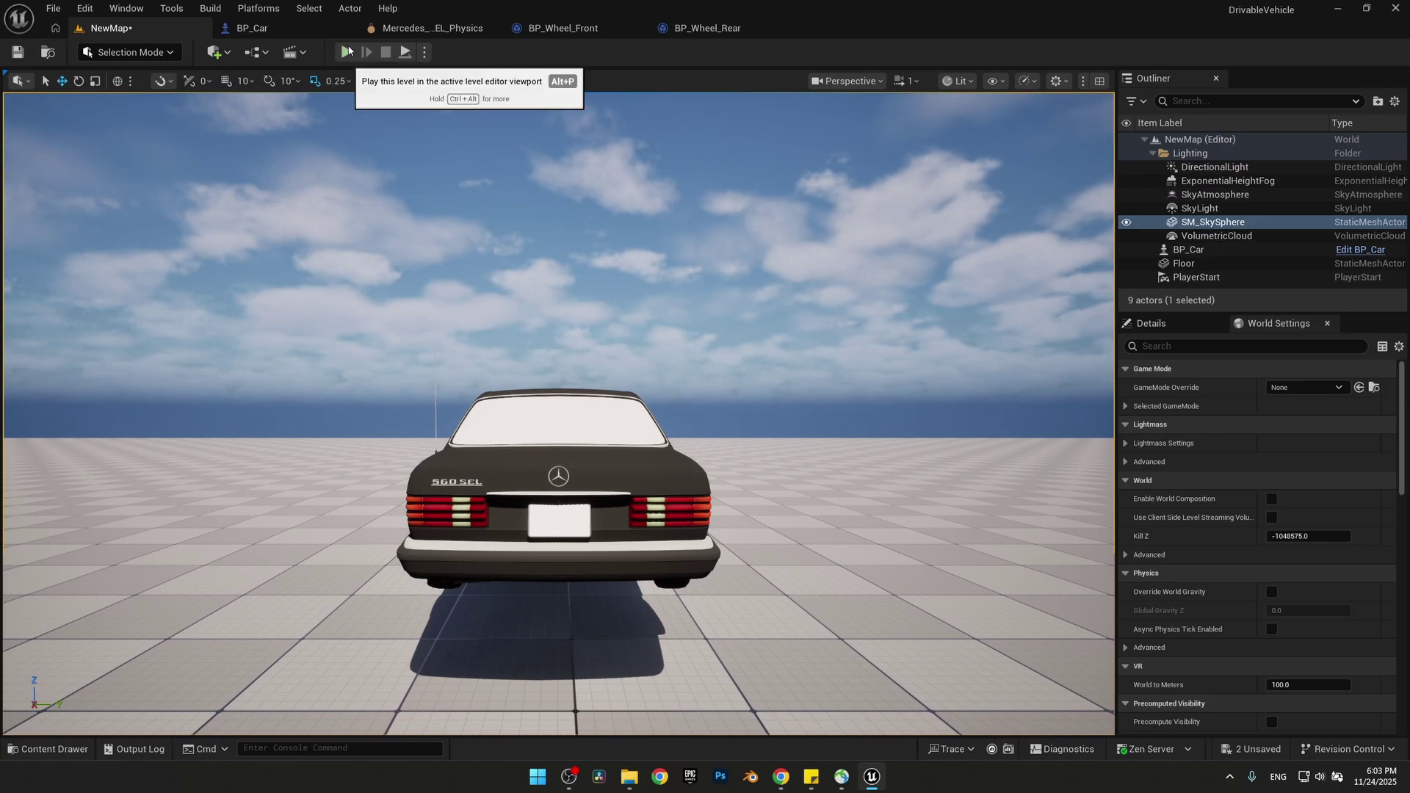
pyautogui.click(346, 51)
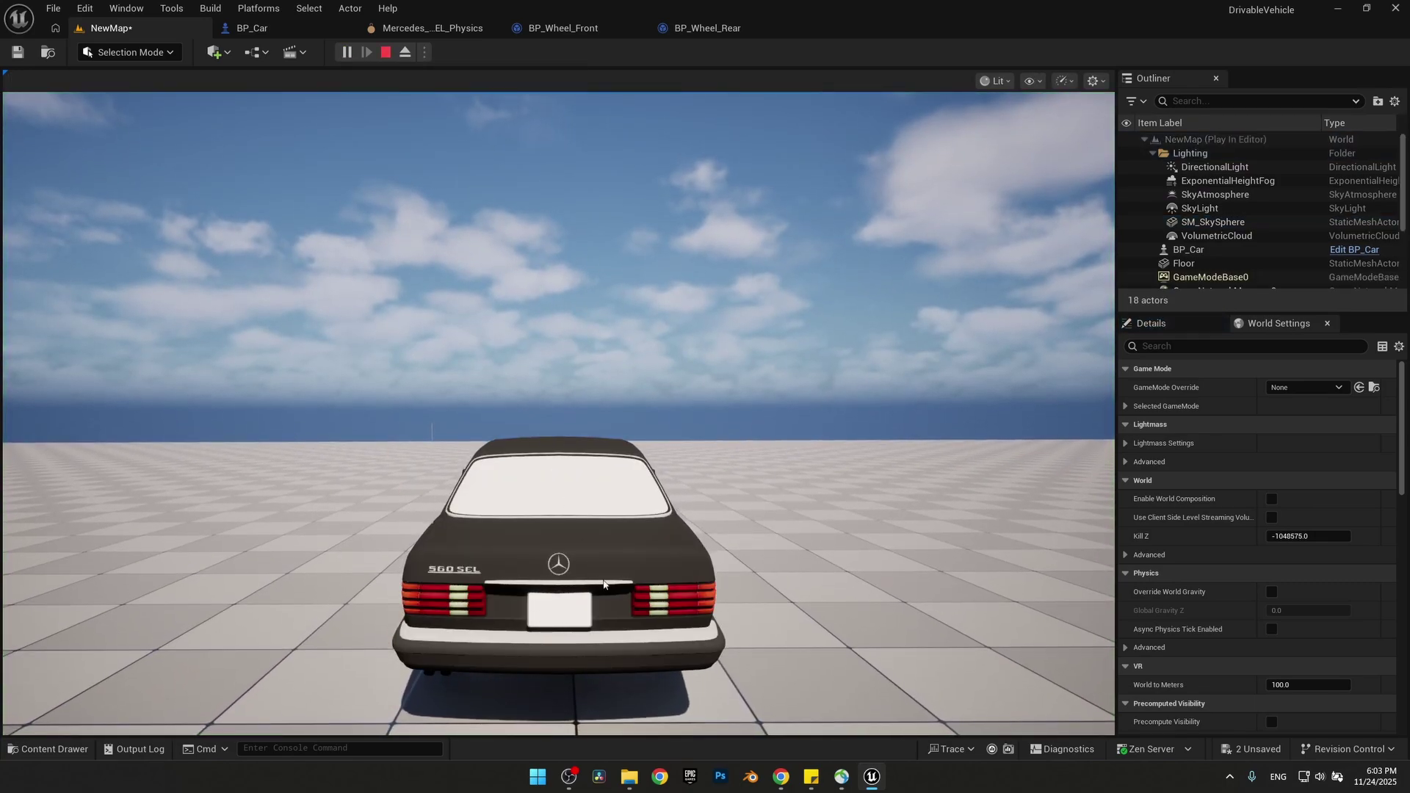
pyautogui.click(385, 52)
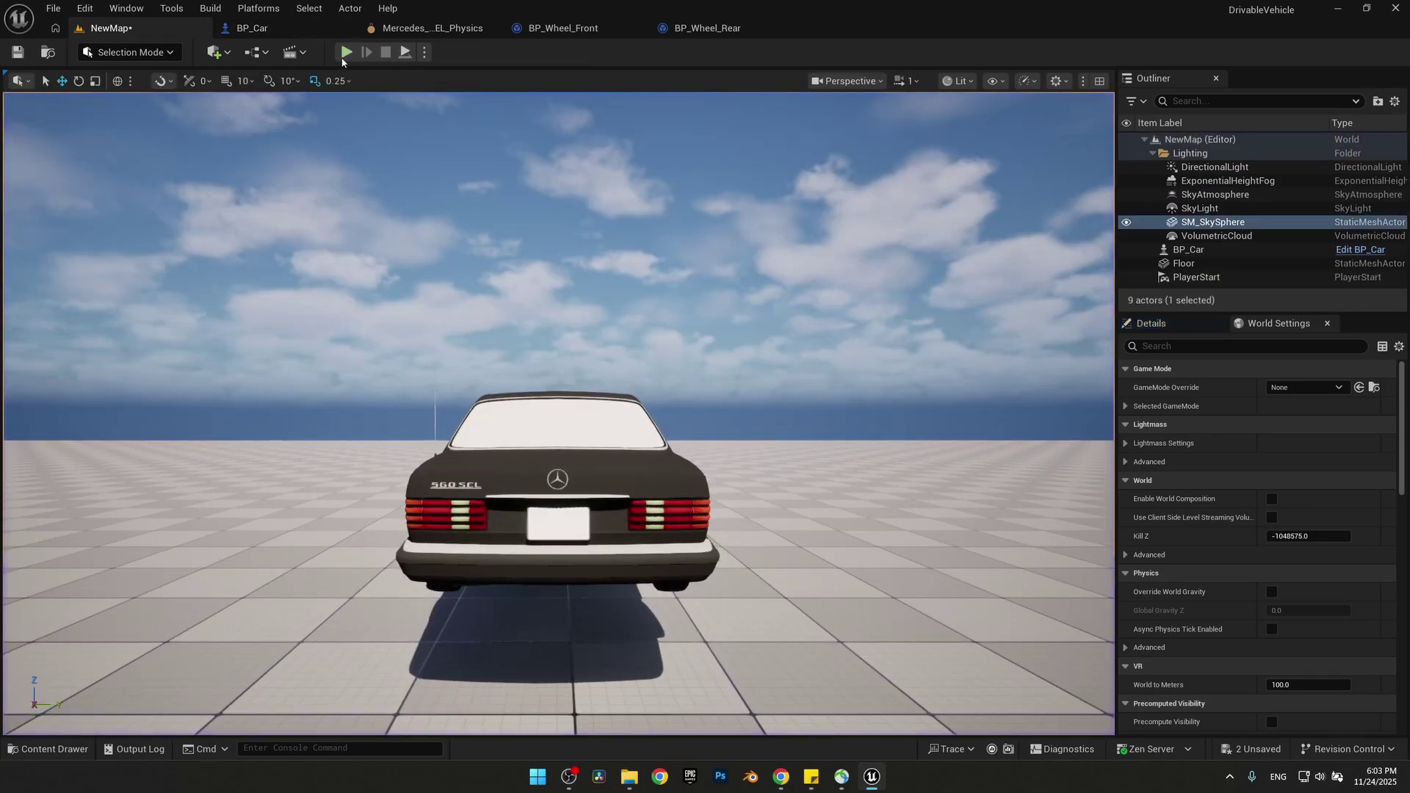
pyautogui.hotkey('alt', 'p')
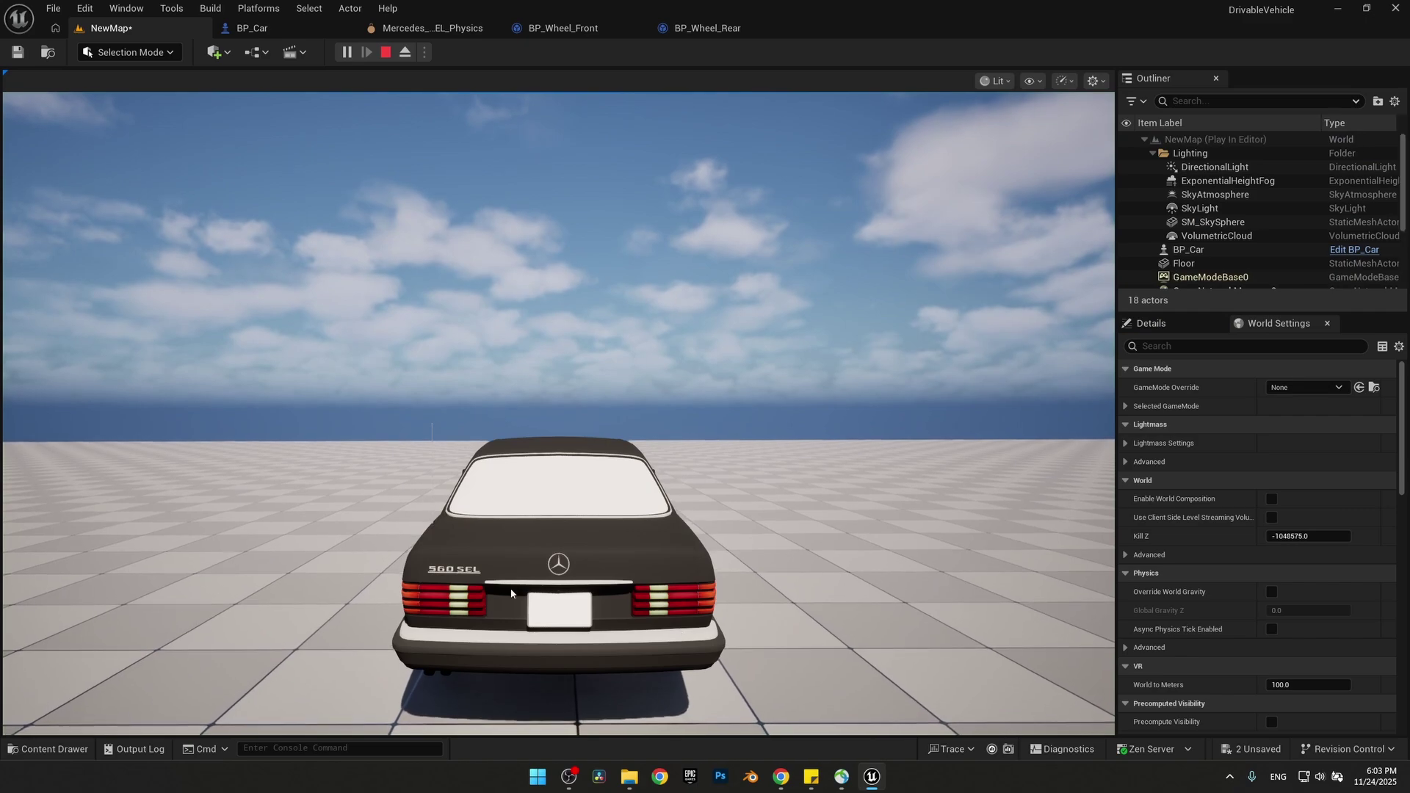
# - Eject with F8 and fly the free camera around the car to inspect the wheels against the floor
pyautogui.click(509, 587)
pyautogui.press('F8')
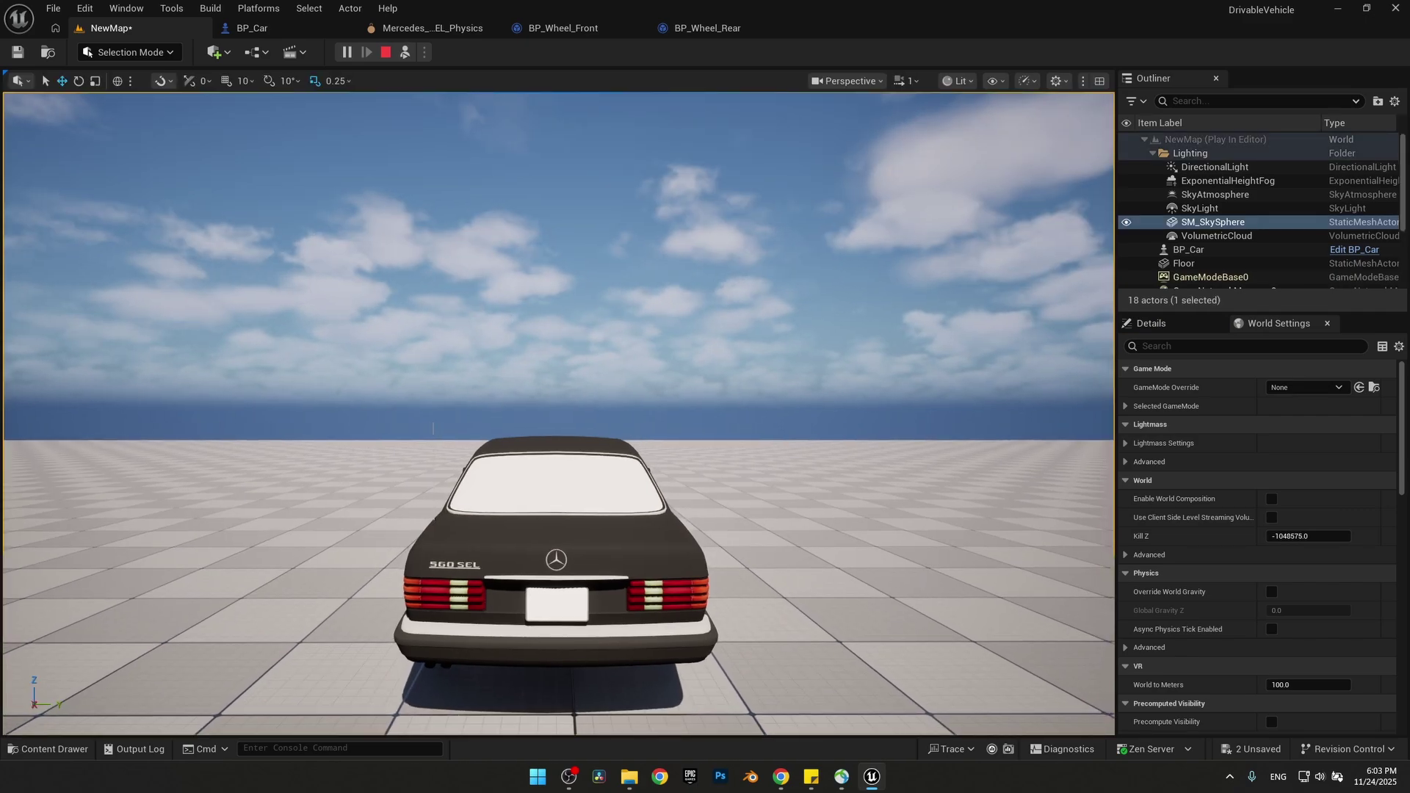
pyautogui.moveTo(509, 588); pyautogui.dragTo(401, 599, button='right')
pyautogui.press('a')
pyautogui.press('w')
pyautogui.press('d')
pyautogui.press('d')
pyautogui.press('w')
pyautogui.press('s')
pyautogui.press('w')
pyautogui.press('s')
pyautogui.press('q')
pyautogui.press('e')
pyautogui.press('s')
pyautogui.press('w')
pyautogui.press('w')
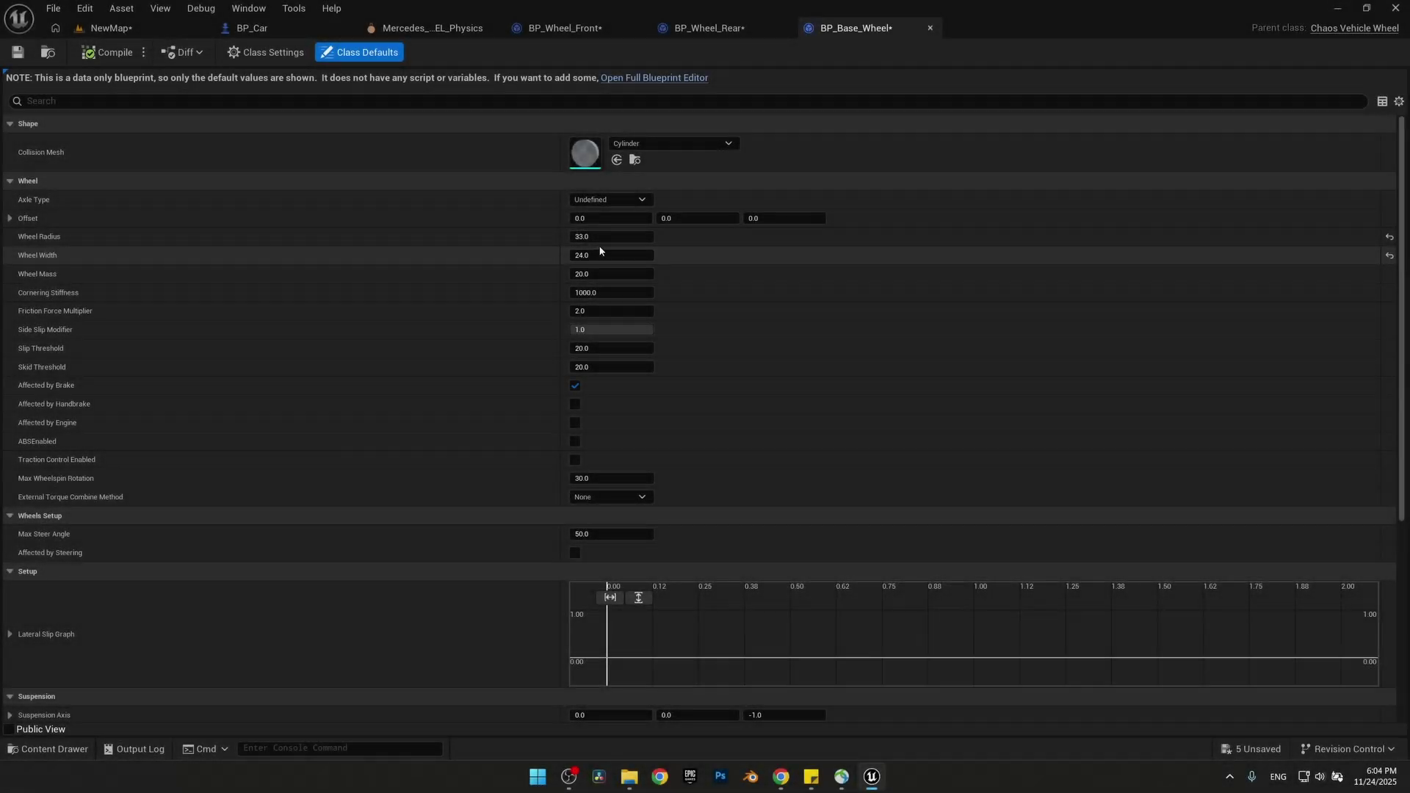
# - Set BP_Base_Wheel's Wheel Radius to 32 and save the blueprint
pyautogui.click(591, 237)
pyautogui.write('32')
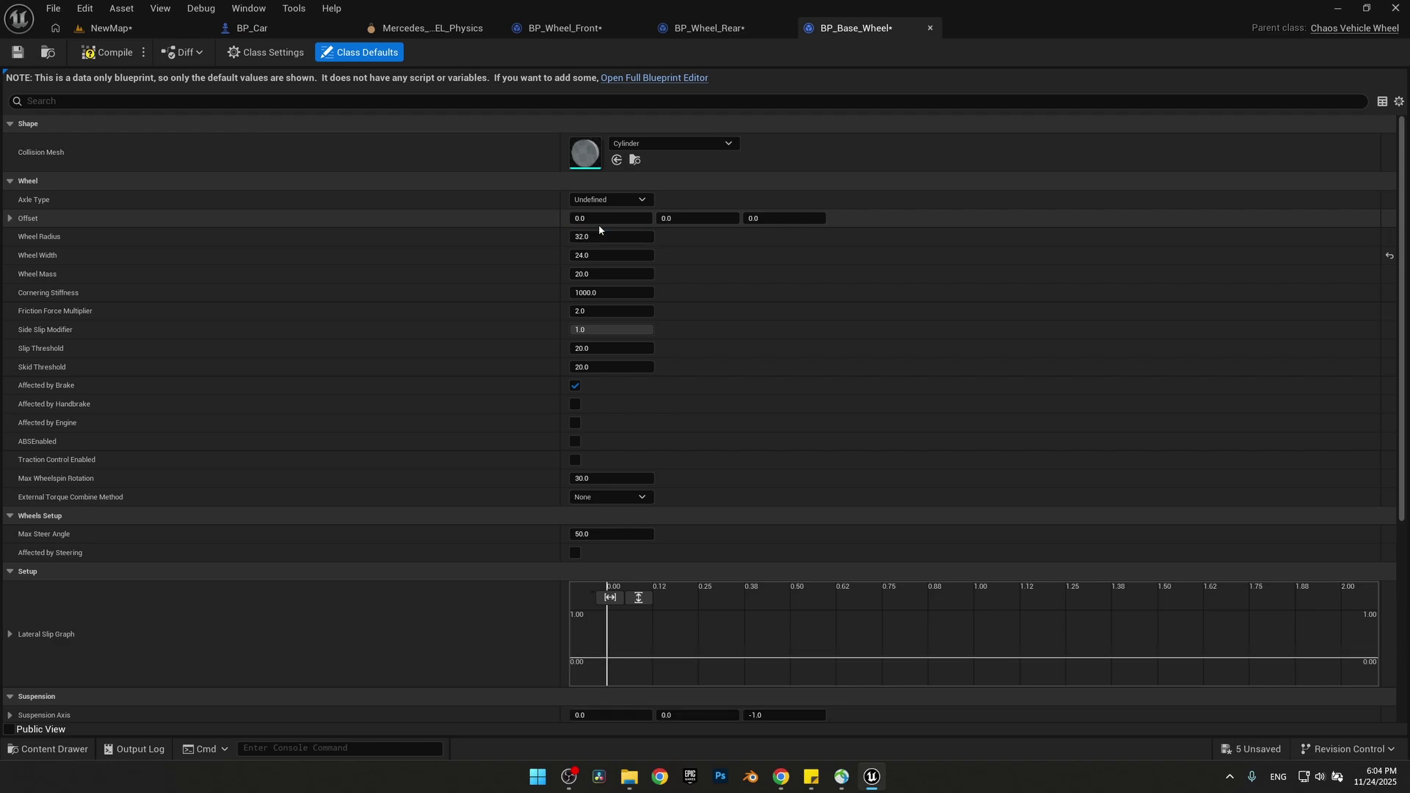
pyautogui.press('Return')
pyautogui.click(16, 54)
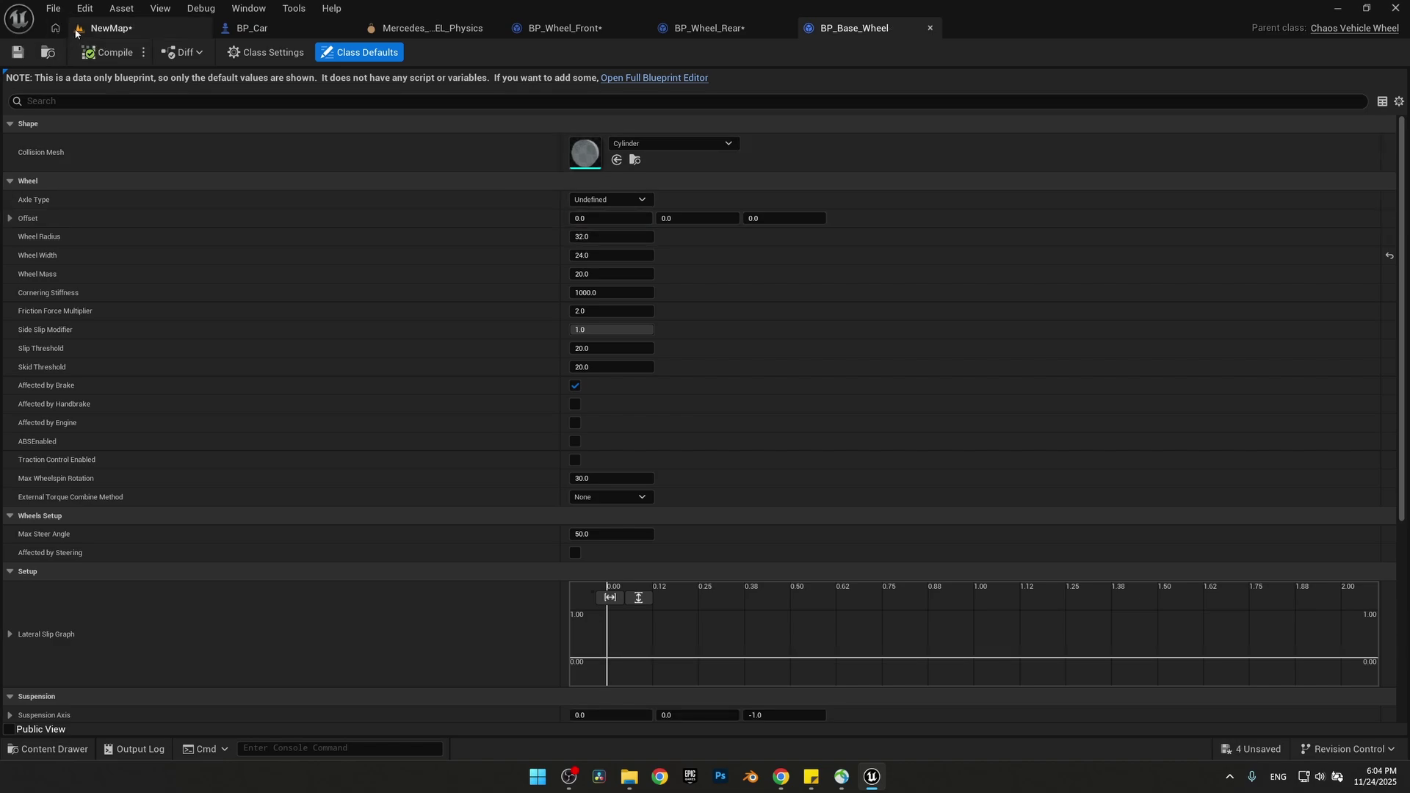
# - Play-test NewMap, flying close to the rear wheel, then stop and view the car's side in BP_Car
pyautogui.click(110, 28)
pyautogui.click(343, 53)
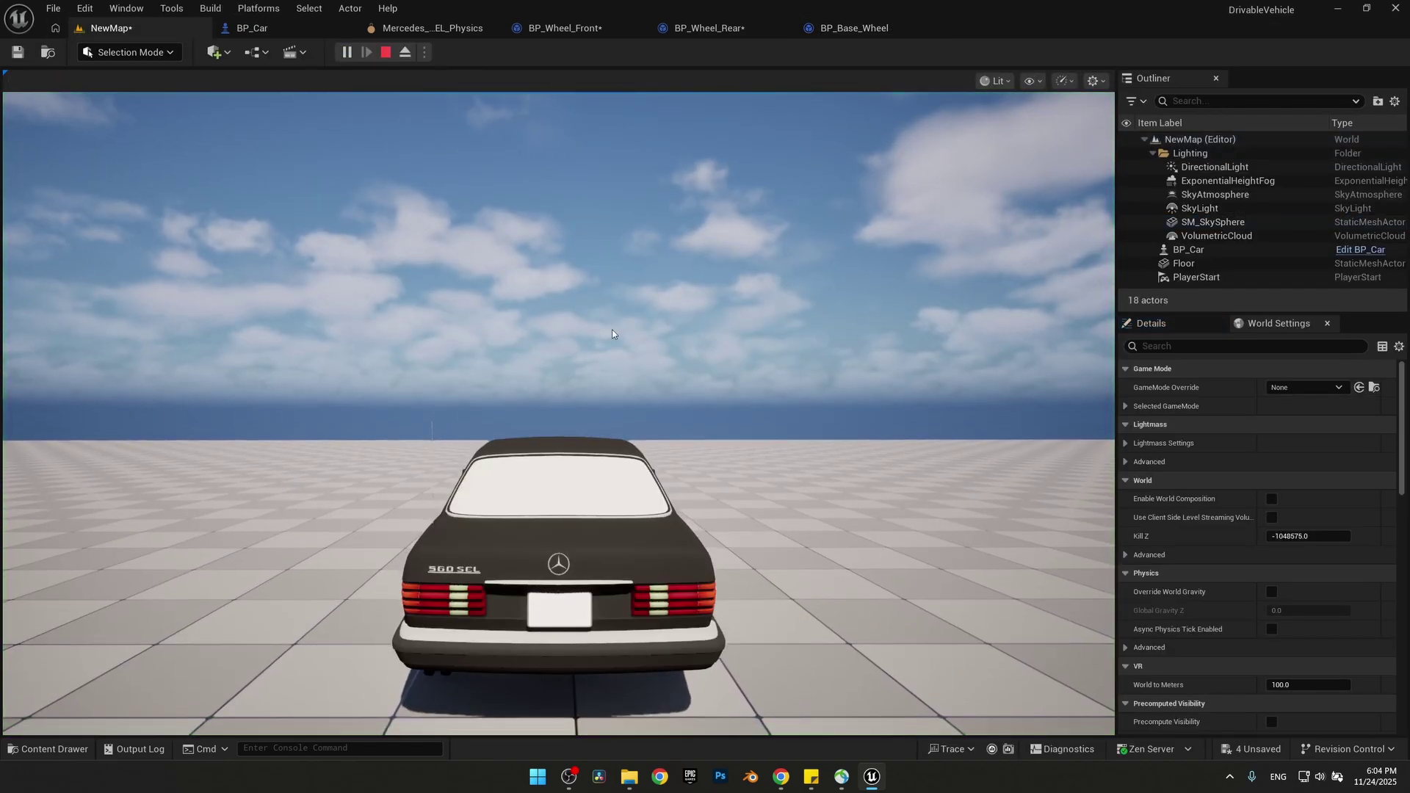
pyautogui.click(635, 340)
pyautogui.press('d')
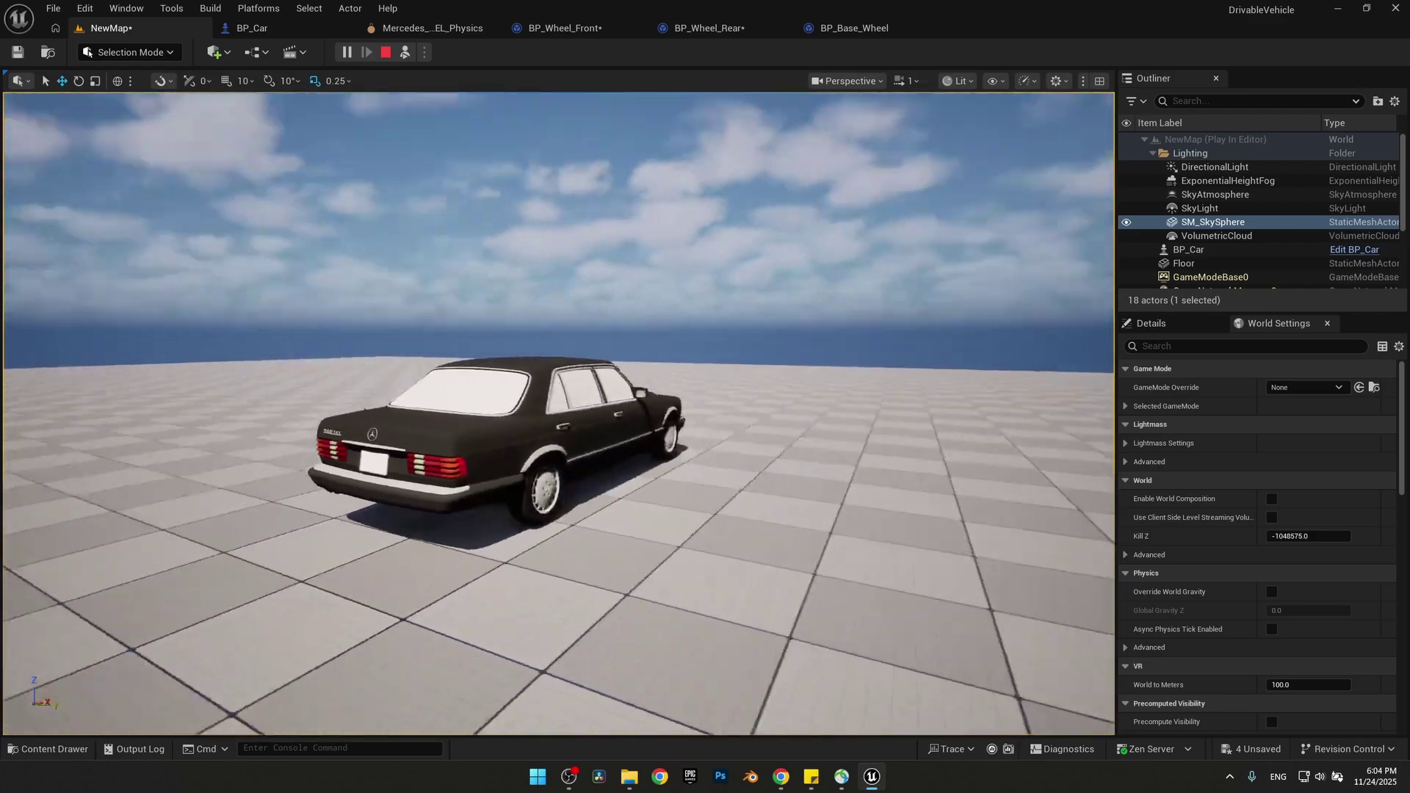
pyautogui.press('w')
pyautogui.press('d')
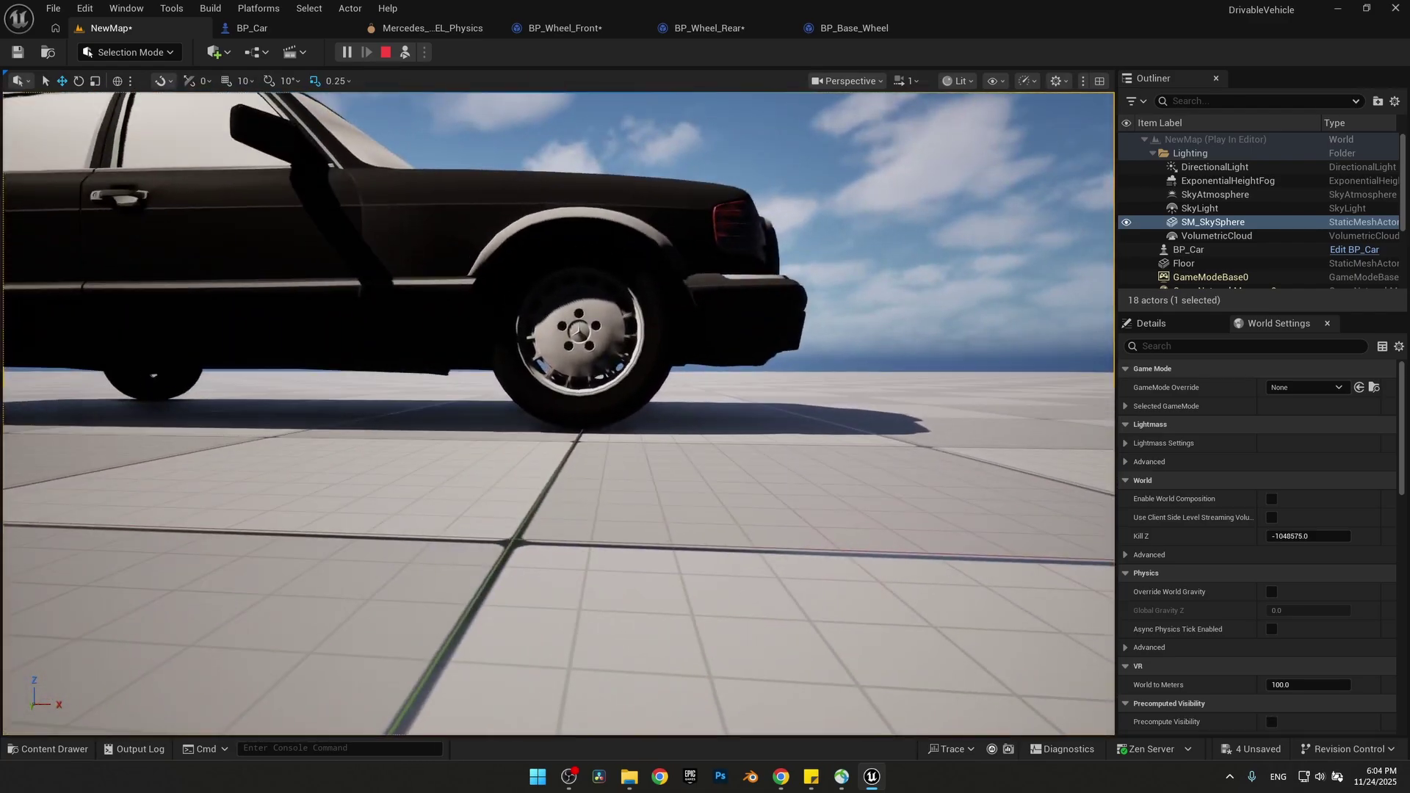
pyautogui.press('w')
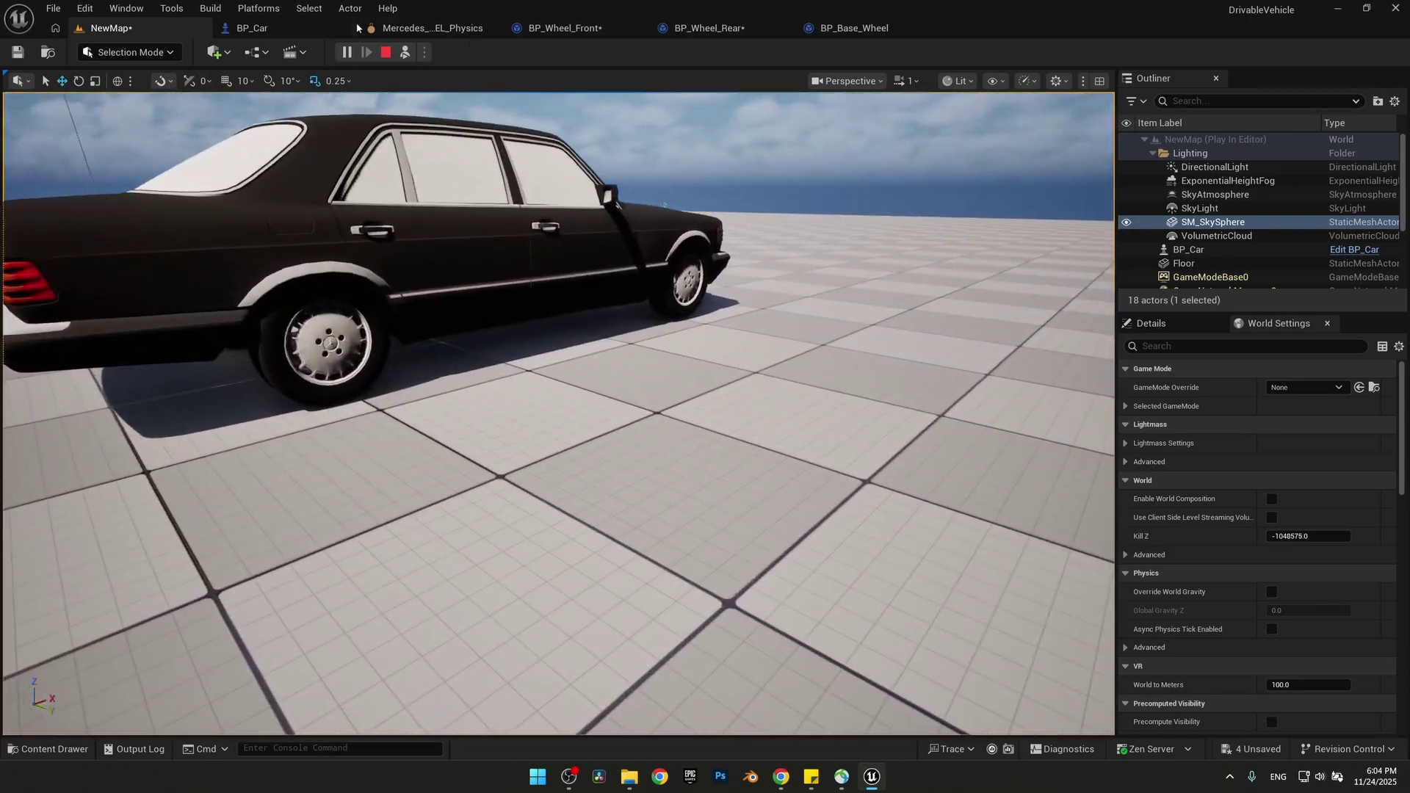
pyautogui.click(386, 52)
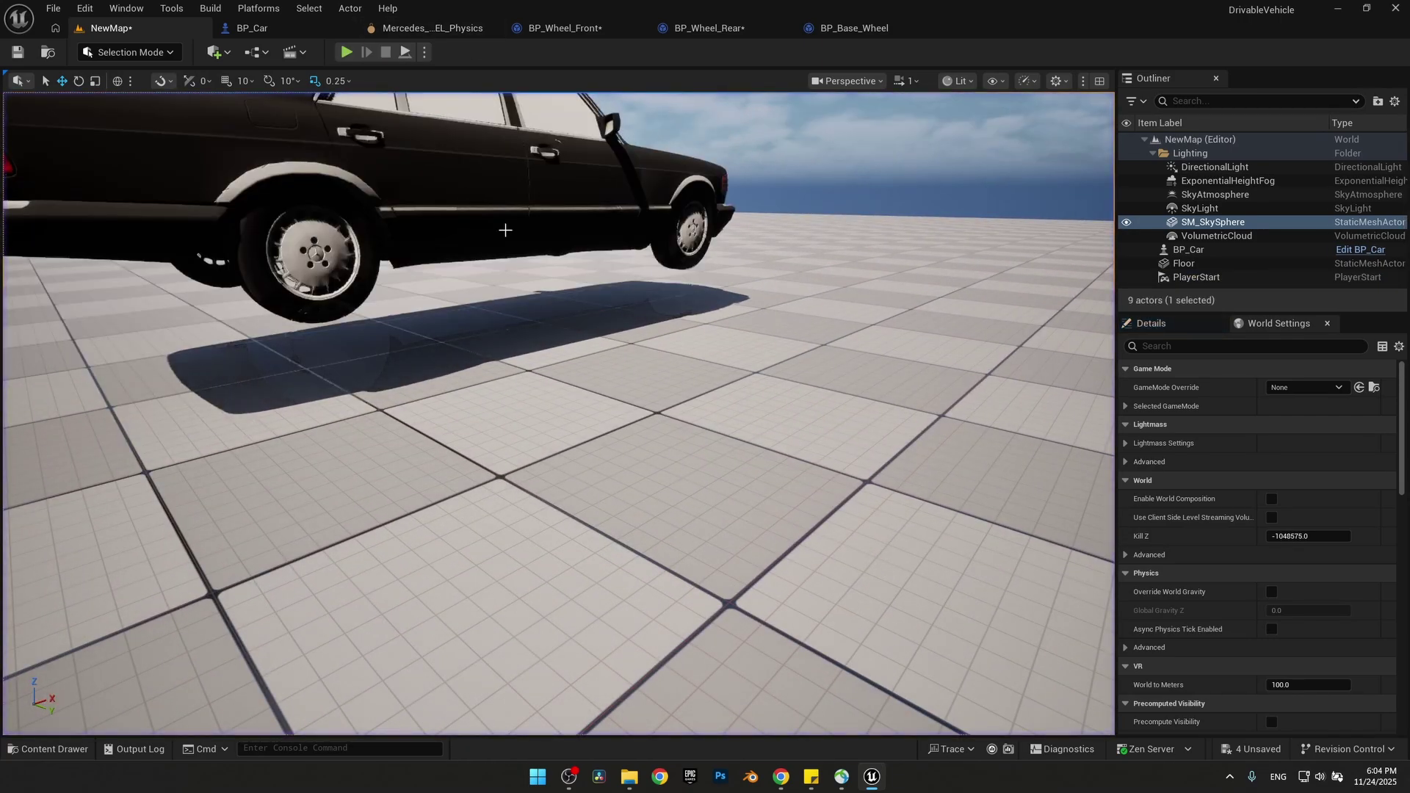
pyautogui.click(277, 27)
pyautogui.moveTo(672, 242); pyautogui.dragTo(741, 257, button='right')
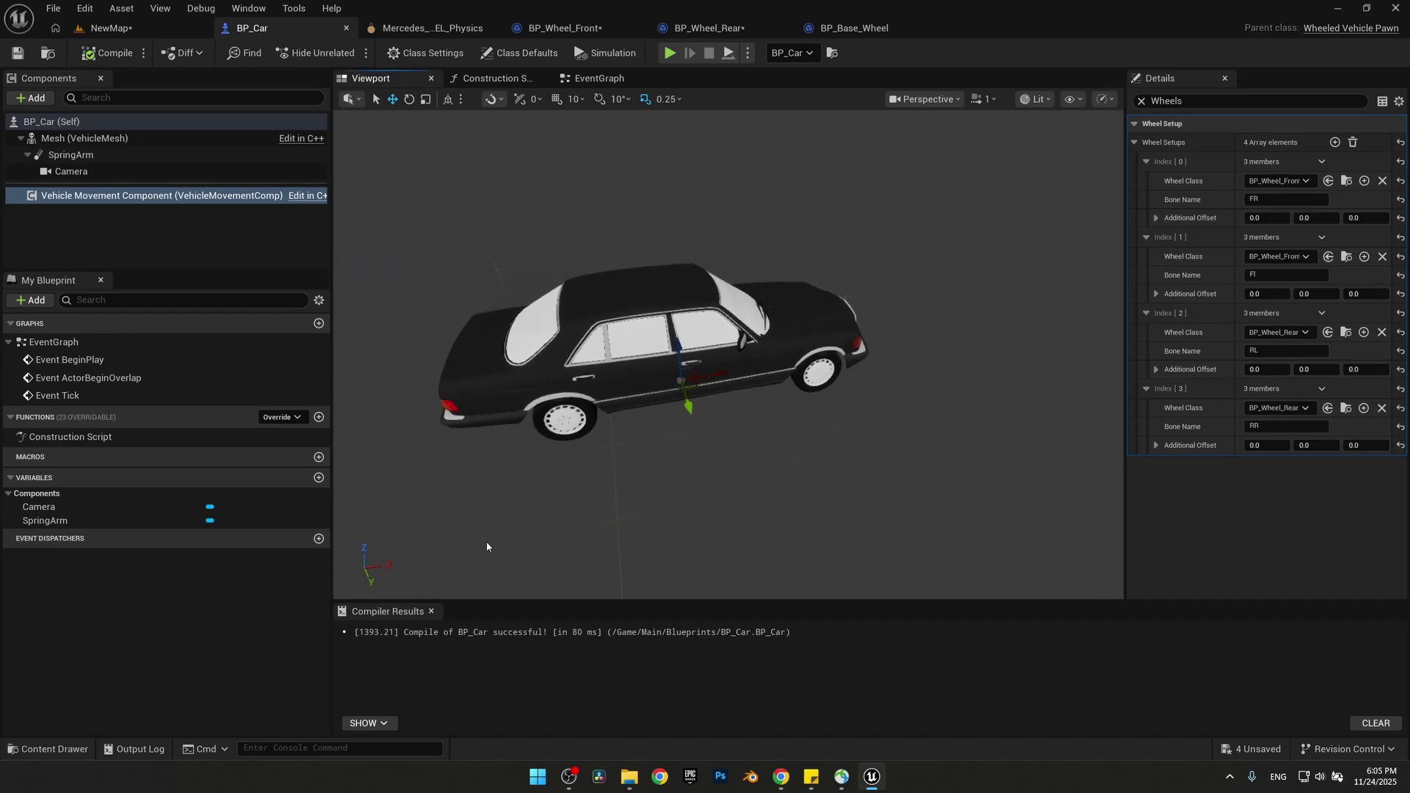
# - Create an Input folder in Content with an Actions subfolder inside it
pyautogui.click(66, 750)
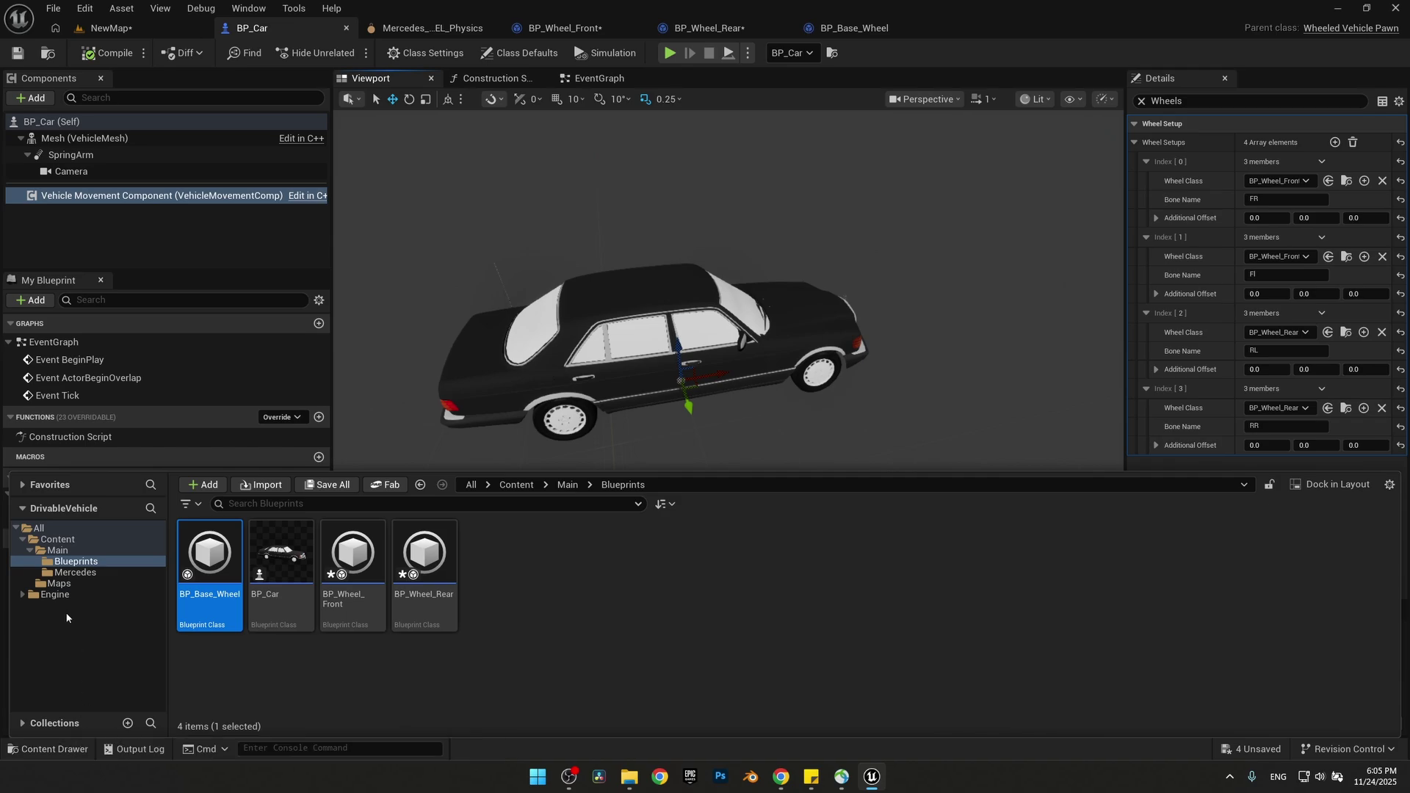
pyautogui.click(64, 541)
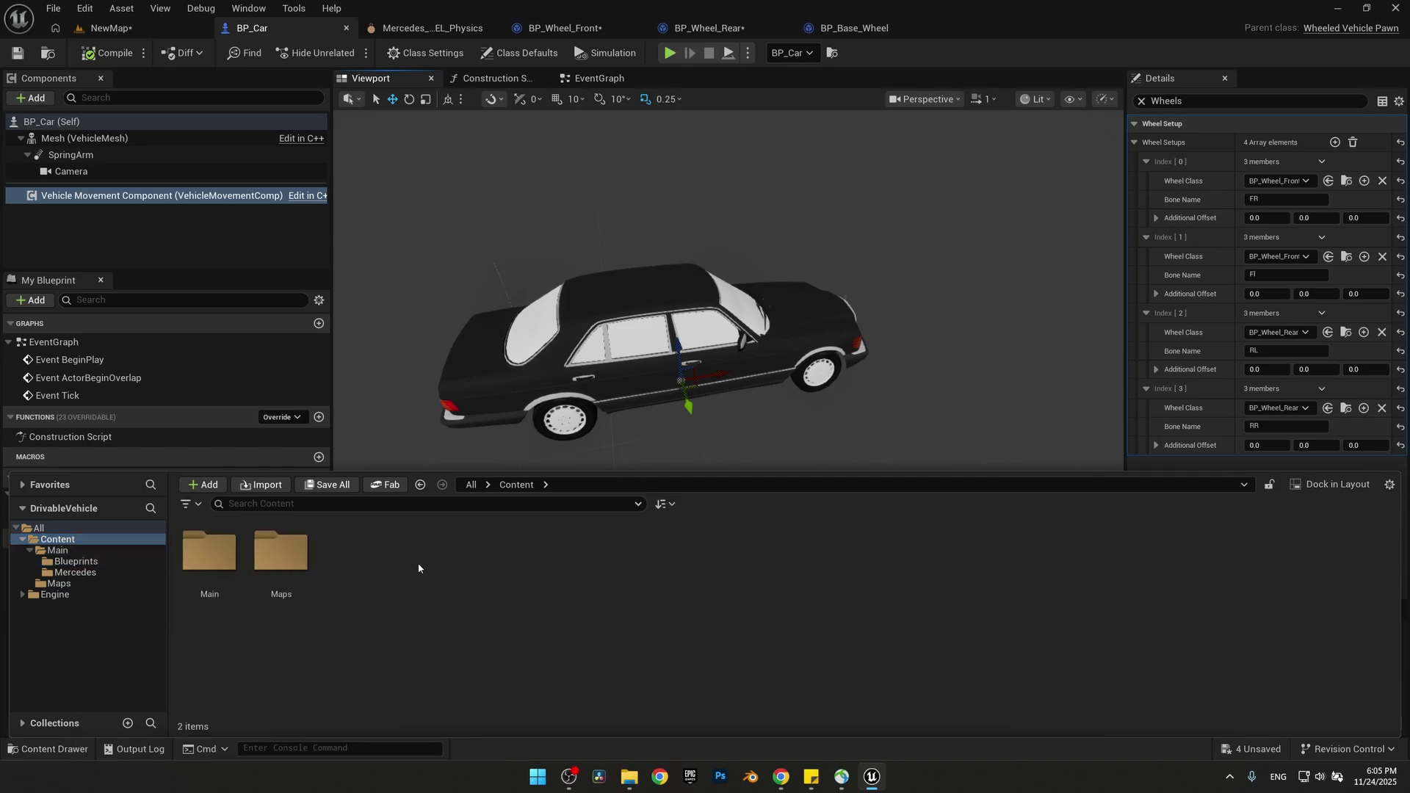
pyautogui.hotkey('ctrl', 'n')
pyautogui.write('Input')
pyautogui.press('Return')
pyautogui.press('Return')
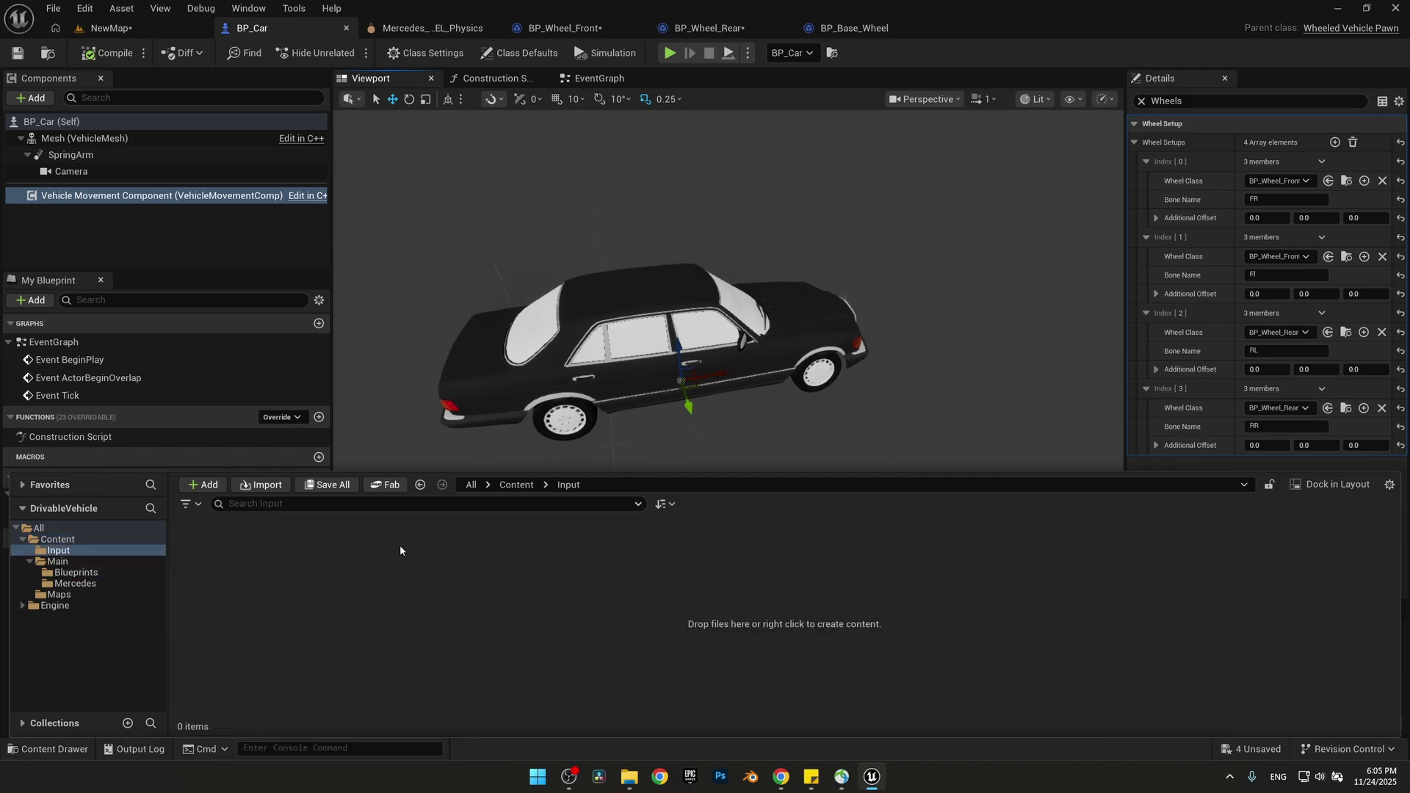
pyautogui.rightClick(285, 599)
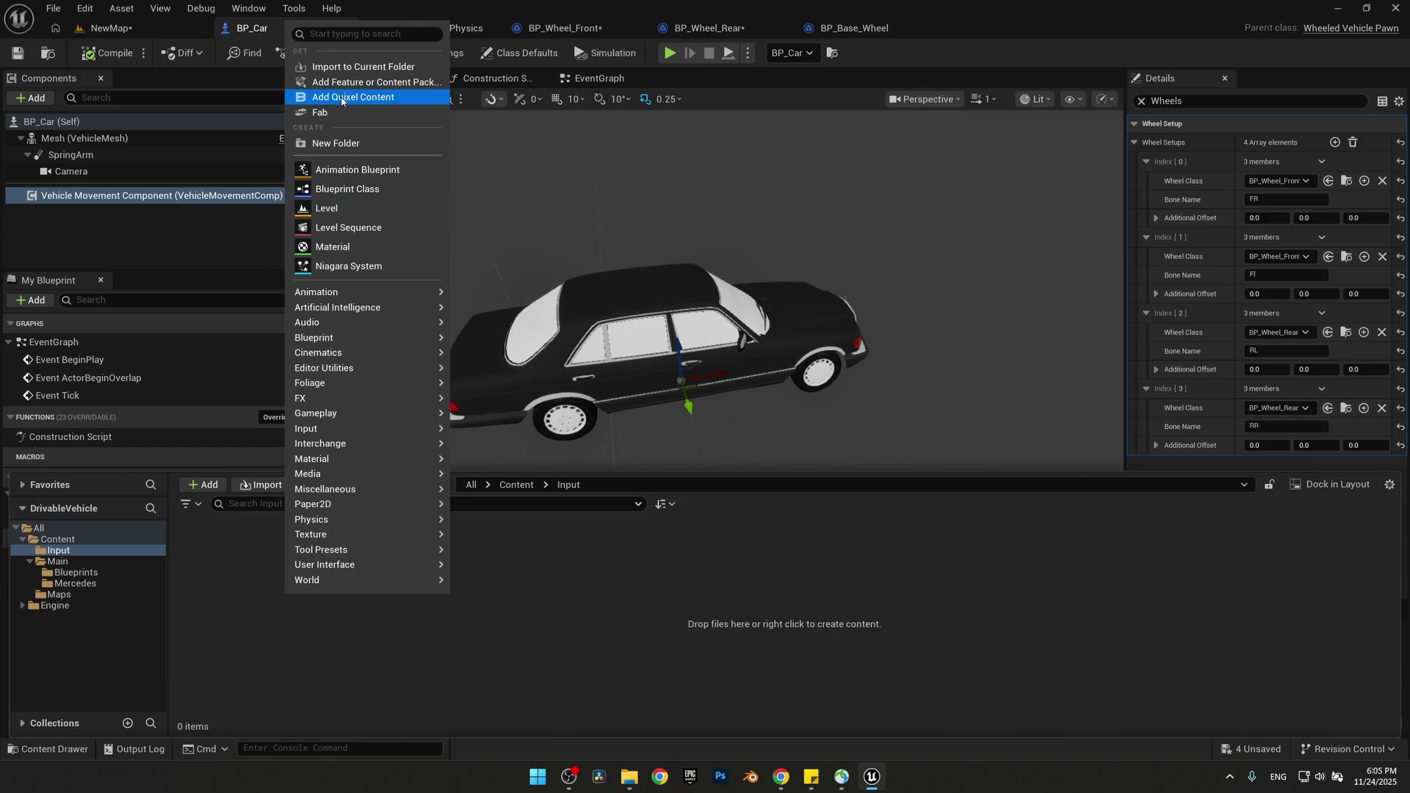
pyautogui.click(336, 143)
pyautogui.write('Actions')
pyautogui.press('Return')
pyautogui.press('Return')
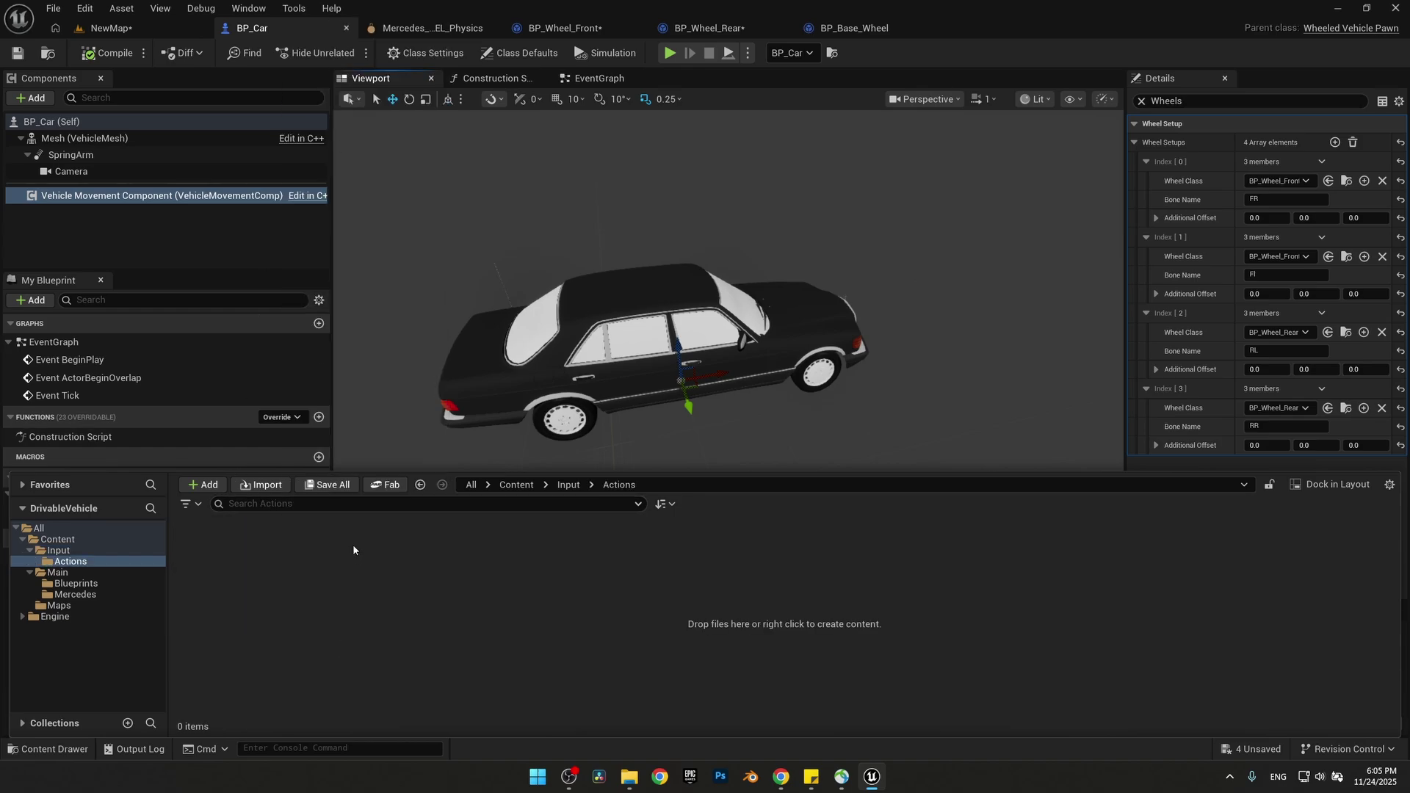
# - Create the IA_Throttle input action in Actions and open it
pyautogui.rightClick(242, 610)
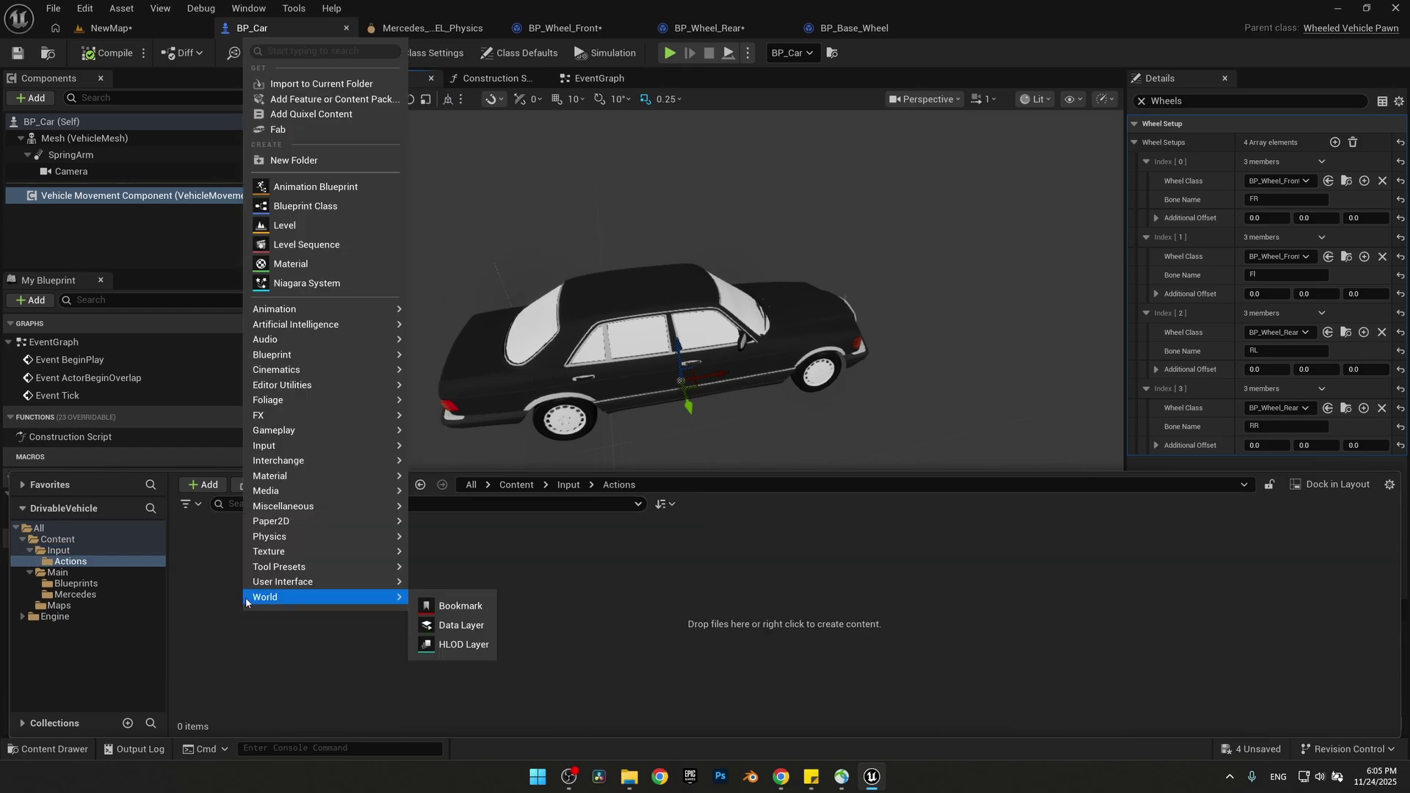
pyautogui.moveTo(282, 490)
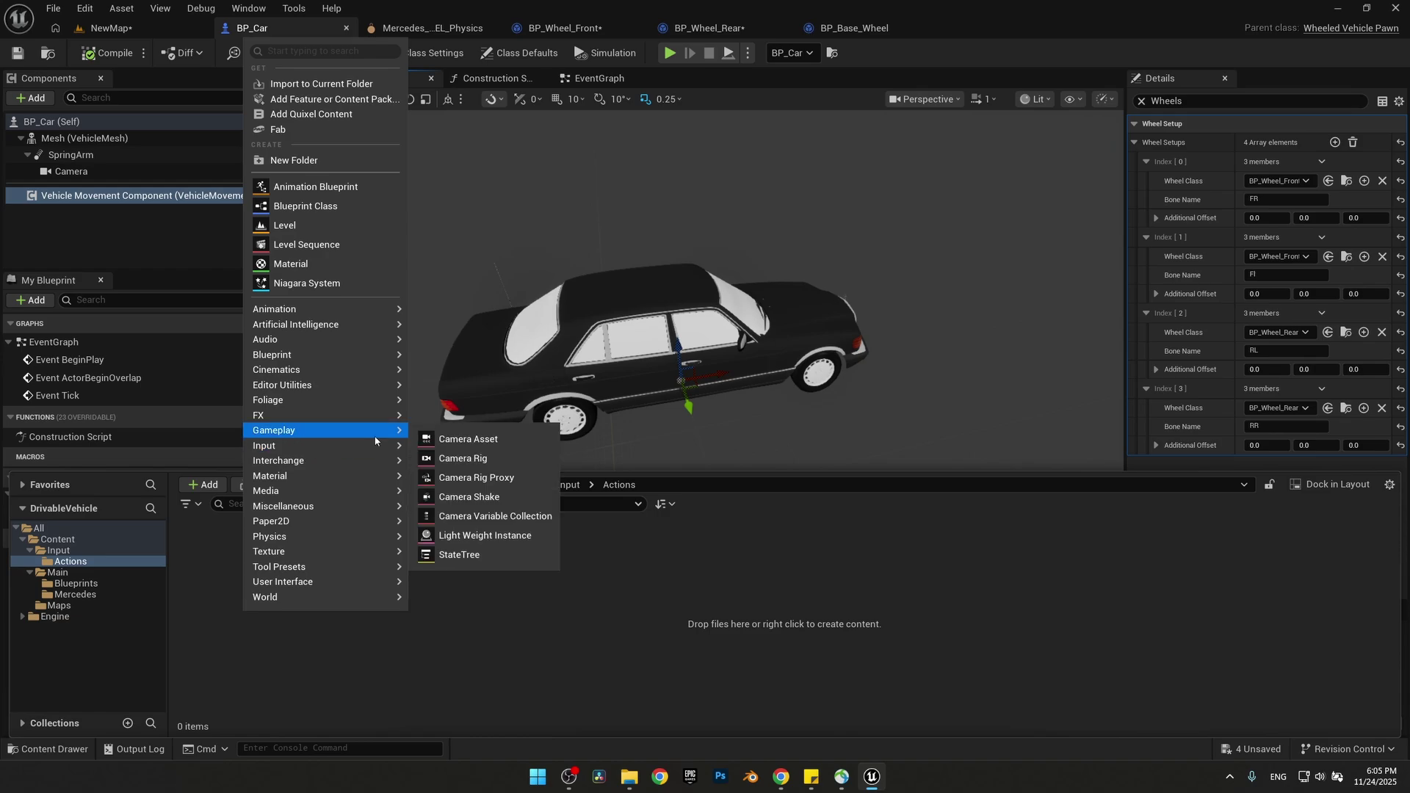
pyautogui.moveTo(367, 446)
pyautogui.click(464, 493)
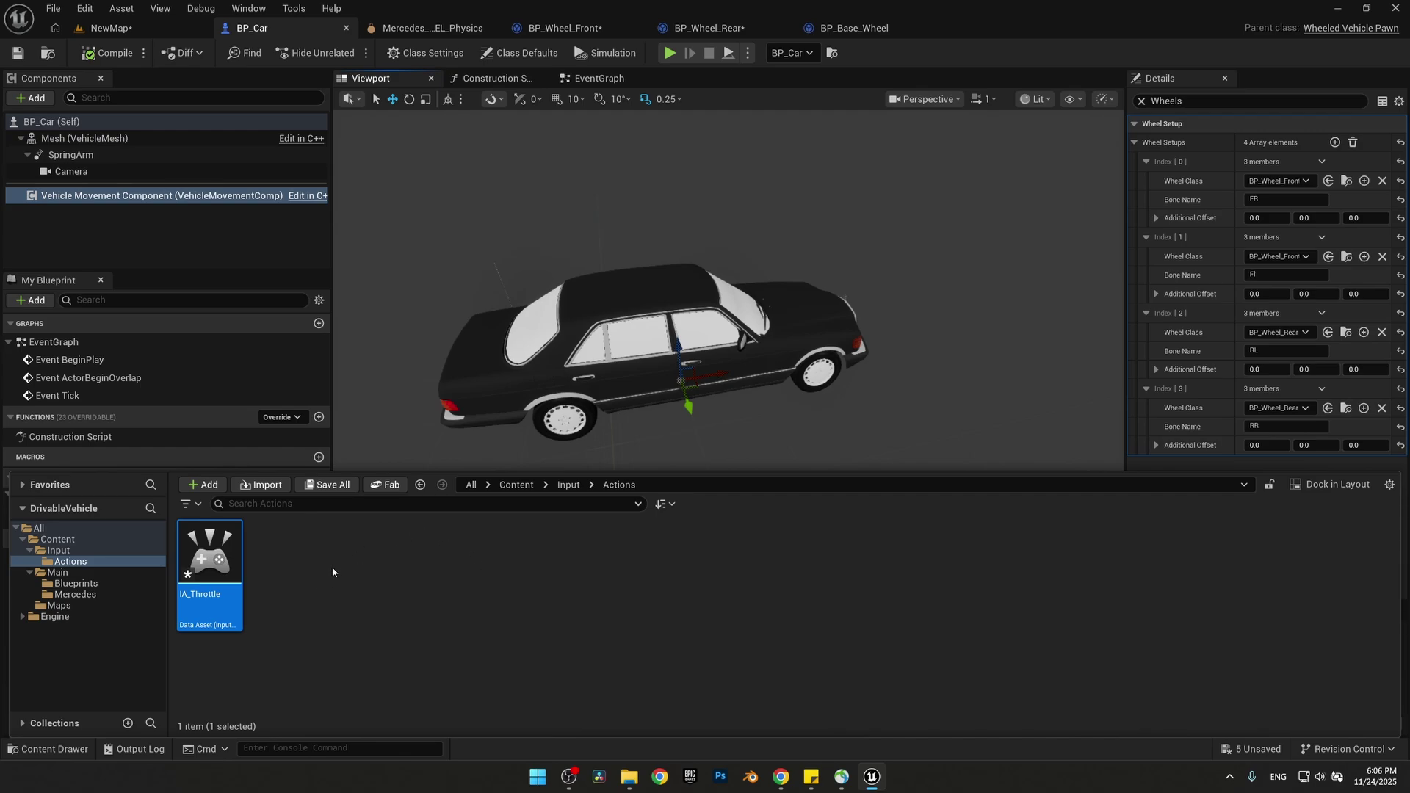
pyautogui.doubleClick(213, 558)
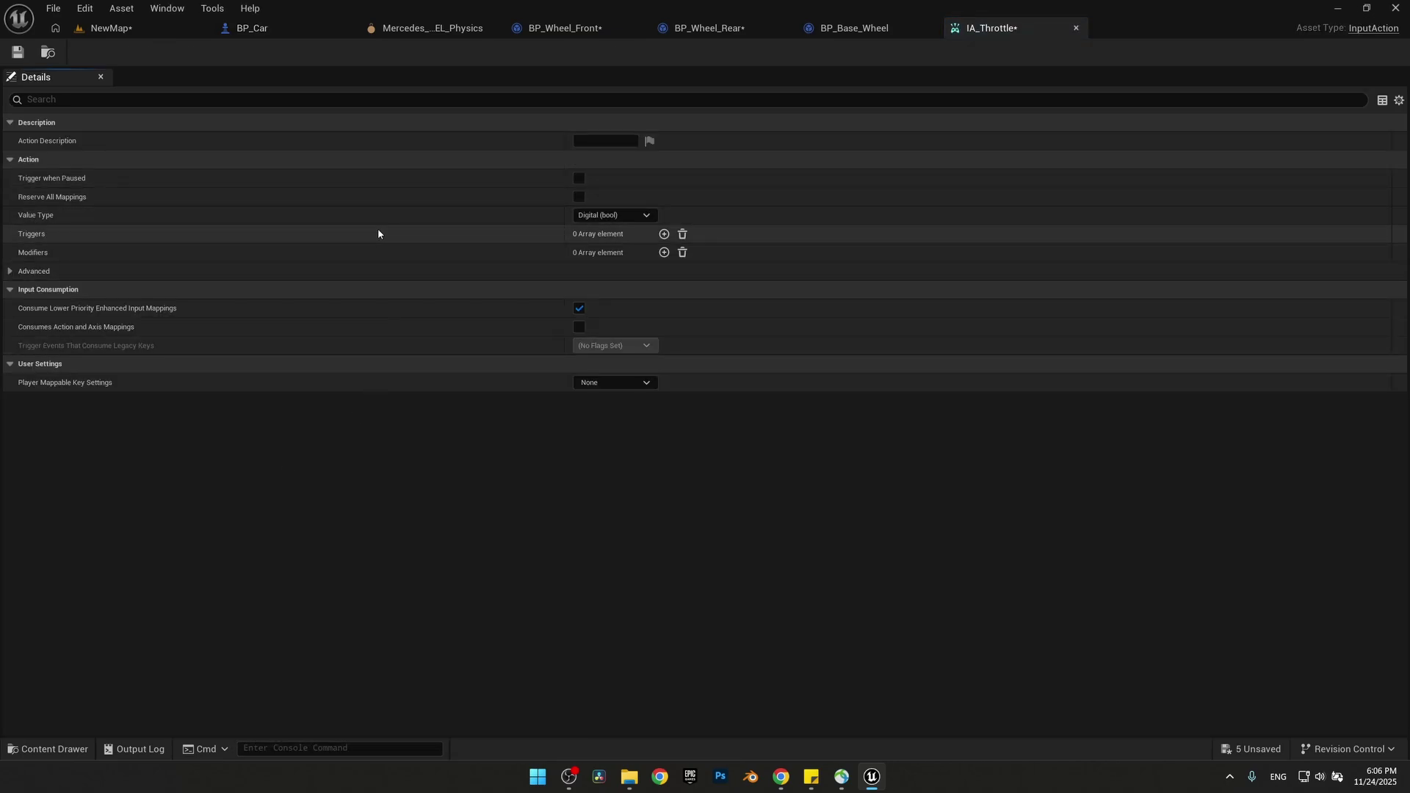
# - Set IA_Throttle's Value Type to Axis1D (float), save, and close the editor
pyautogui.click(625, 217)
pyautogui.click(590, 241)
pyautogui.hotkey('ctrl', 's')
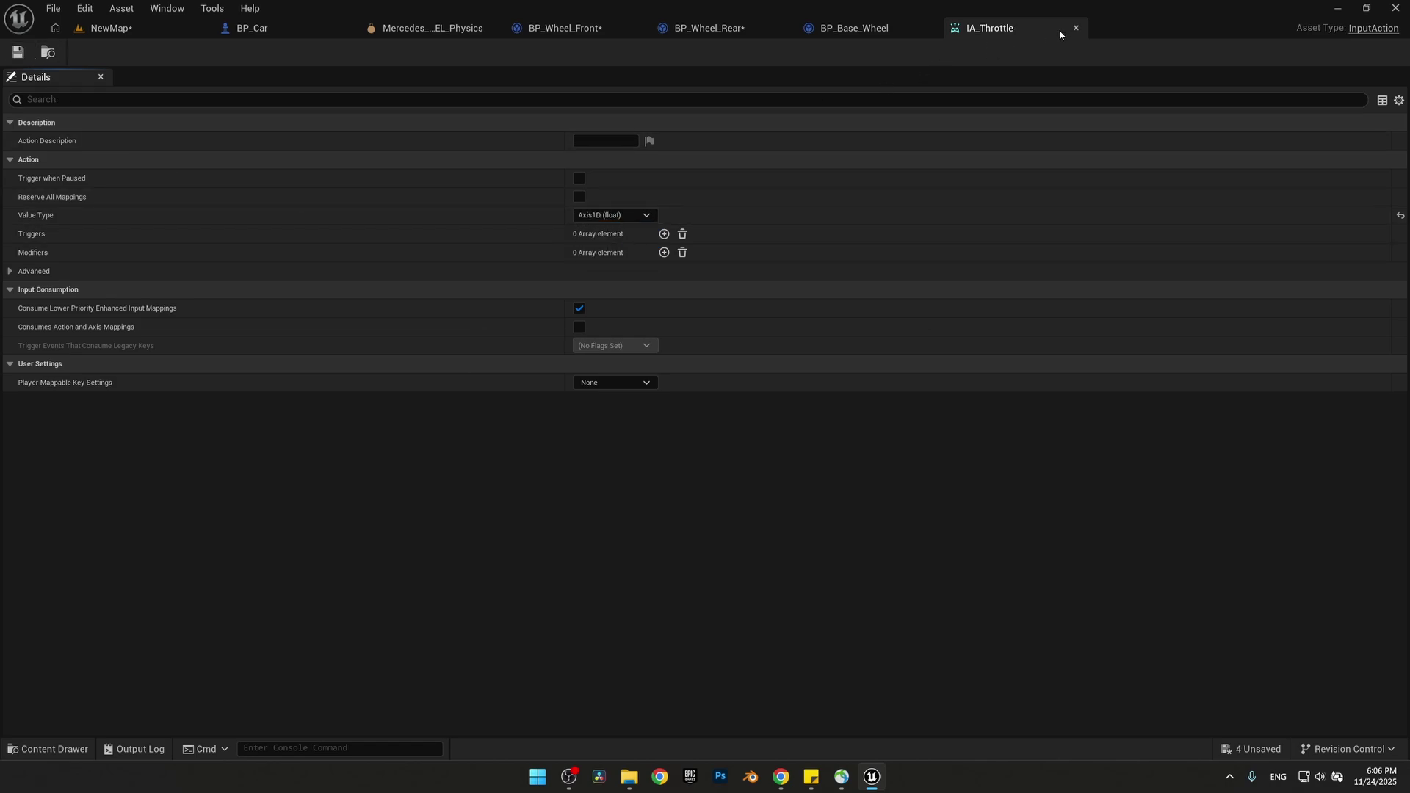
pyautogui.click(1076, 28)
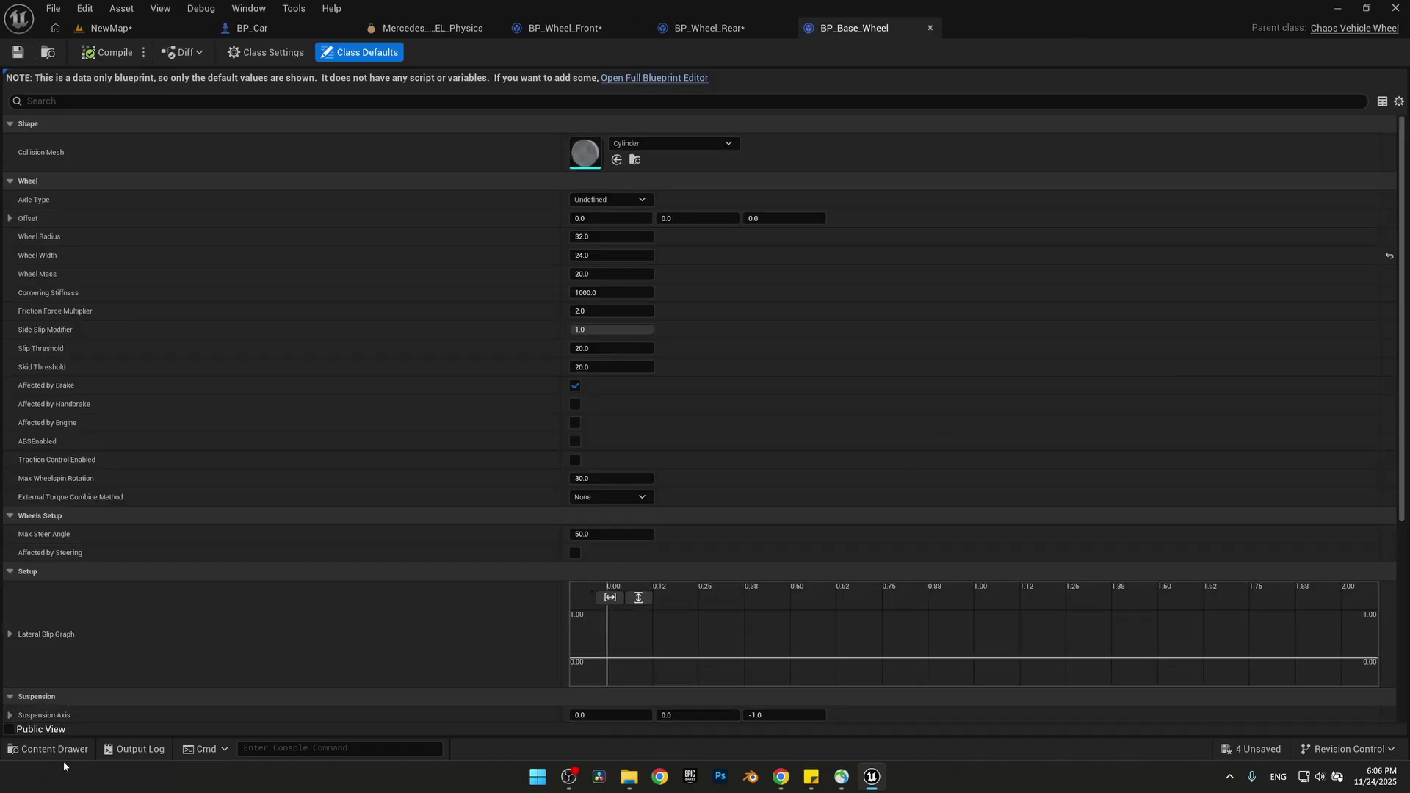
# - Duplicate IA_Throttle and rename the copy IA_Brake
pyautogui.click(59, 749)
pyautogui.click(319, 580)
pyautogui.click(224, 564)
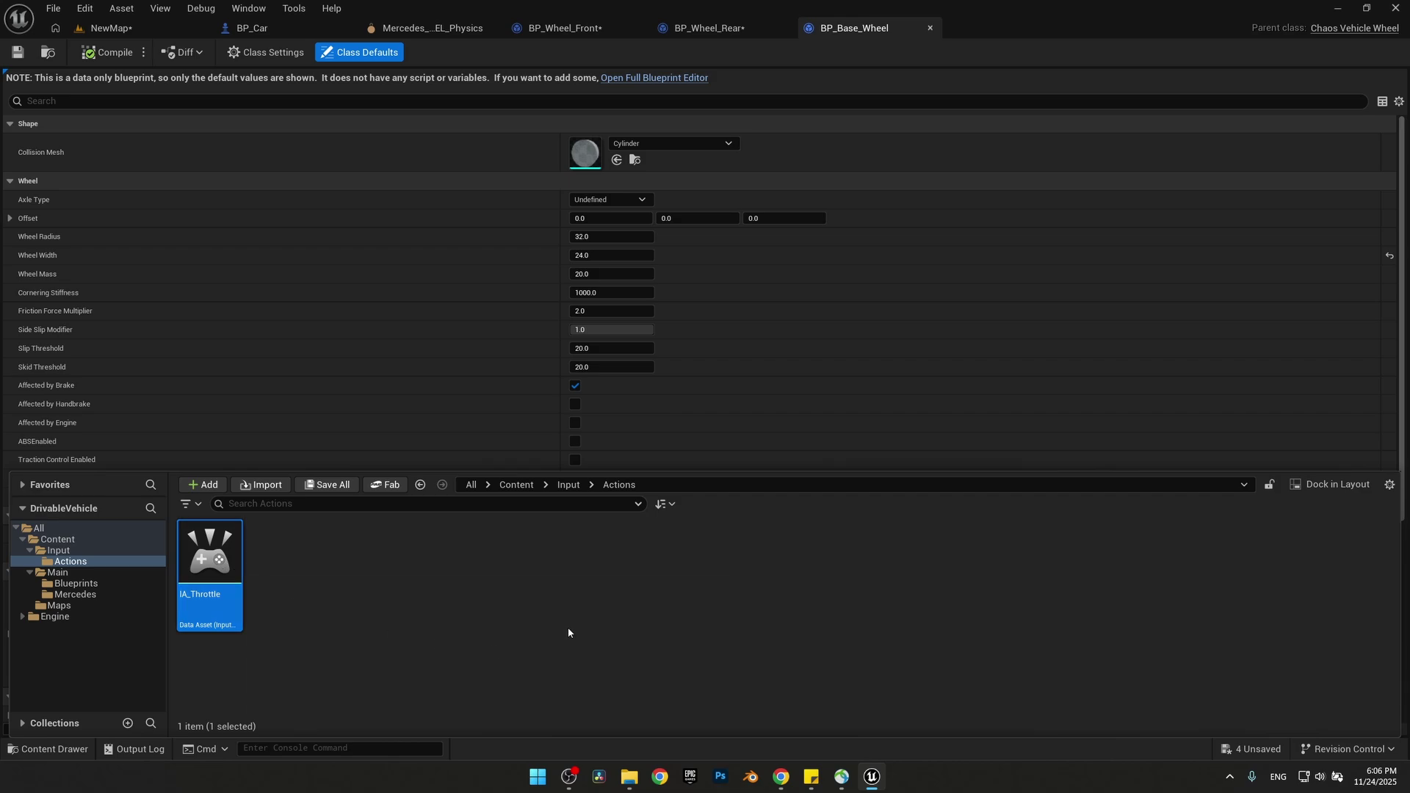
pyautogui.hotkey('ctrl', 'd')
pyautogui.press('End')
pyautogui.press('BackSpace')
pyautogui.press('BackSpace')
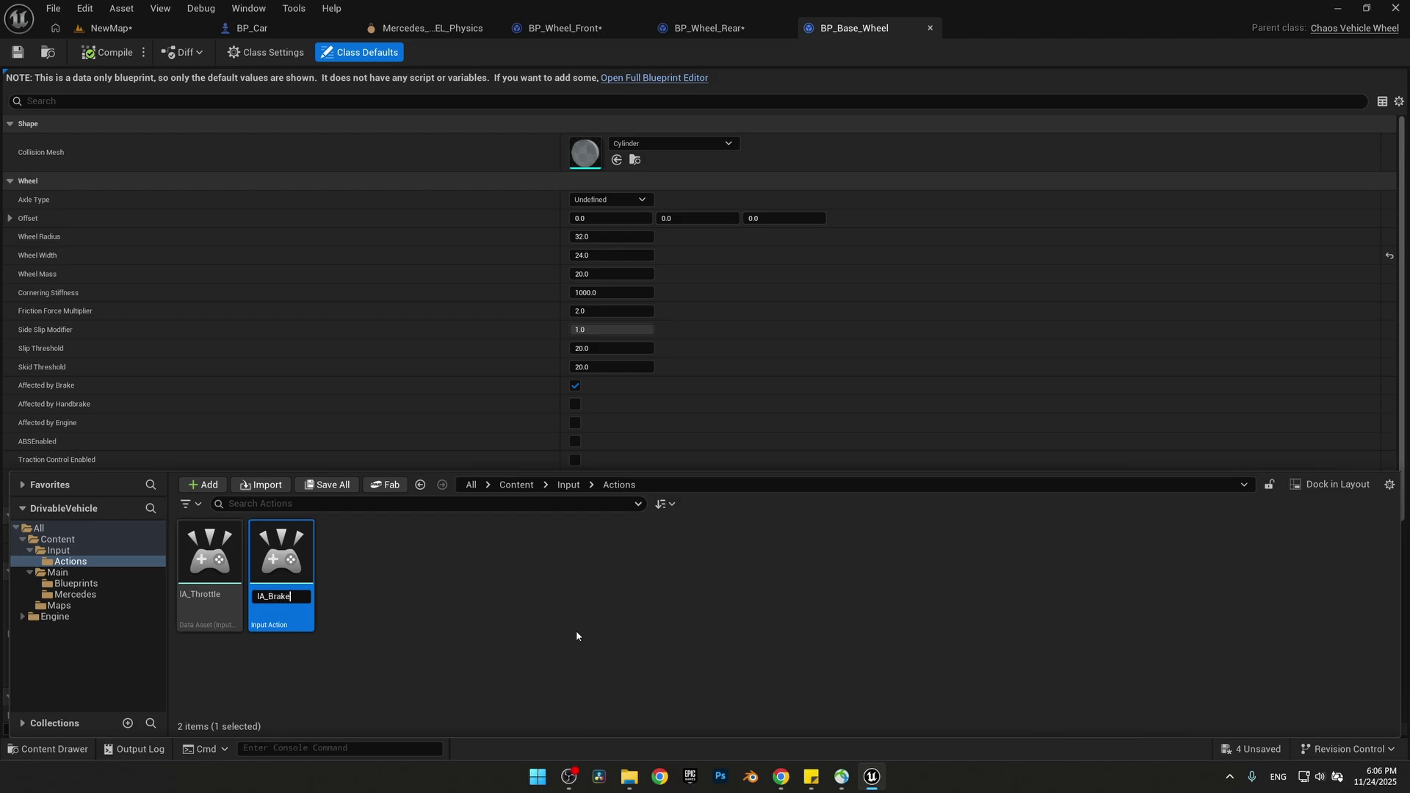
pyautogui.press('Return')
# - Duplicate again to make IA_Steer and IA_LookAround, then return to the Input folder
pyautogui.hotkey('ctrl', 'd')
pyautogui.press('End')
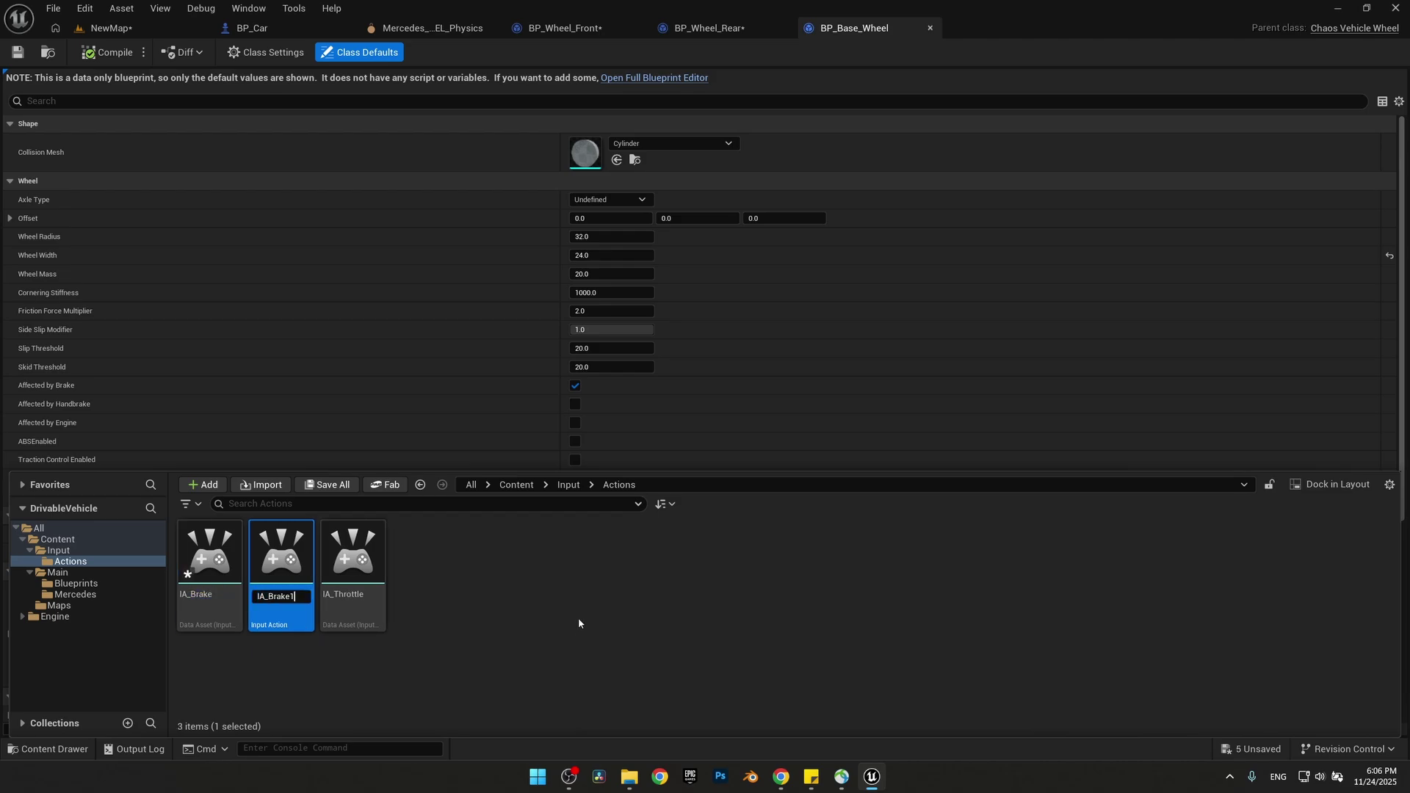
pyautogui.press('BackSpace')
pyautogui.press('BackSpace')
pyautogui.press('BackSpace')
pyautogui.press('Return')
pyautogui.hotkey('ctrl', 'd')
pyautogui.press('End')
pyautogui.press('BackSpace')
pyautogui.press('BackSpace')
pyautogui.press('BackSpace')
pyautogui.press('BackSpace')
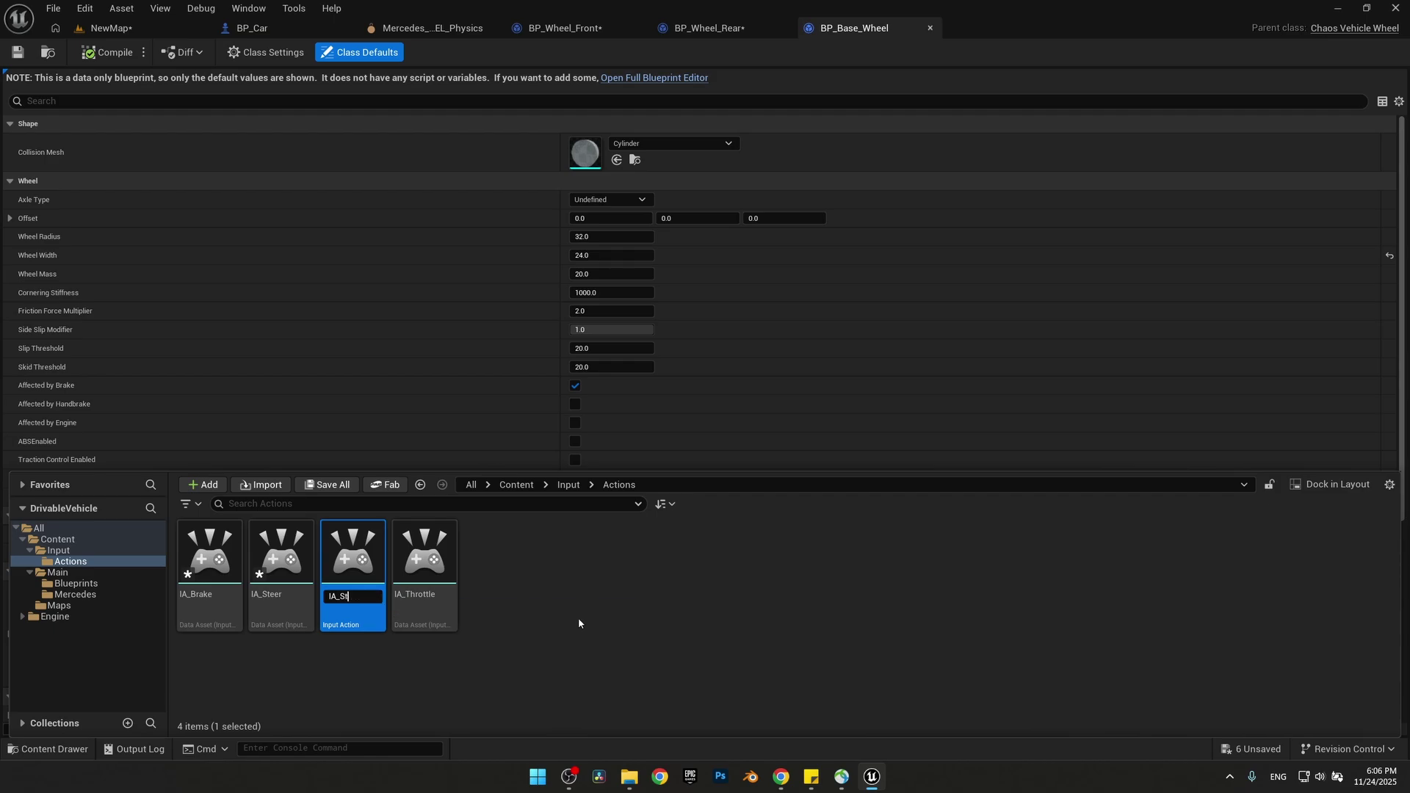
pyautogui.write('LookAround')
pyautogui.press('Return')
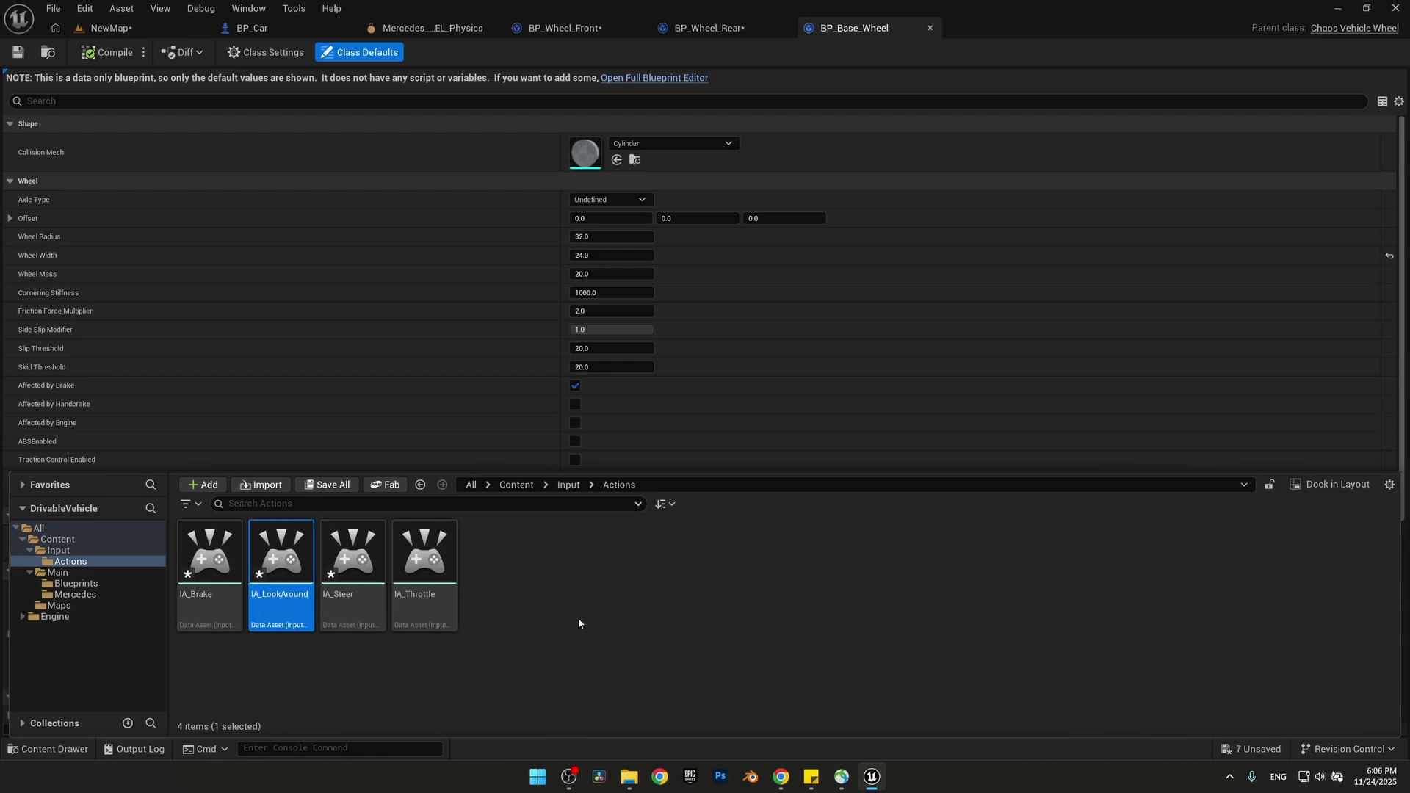
pyautogui.click(420, 485)
# - Create an Input Mapping Context named IMC_Vehicle in the Input folder and open it
pyautogui.rightClick(398, 633)
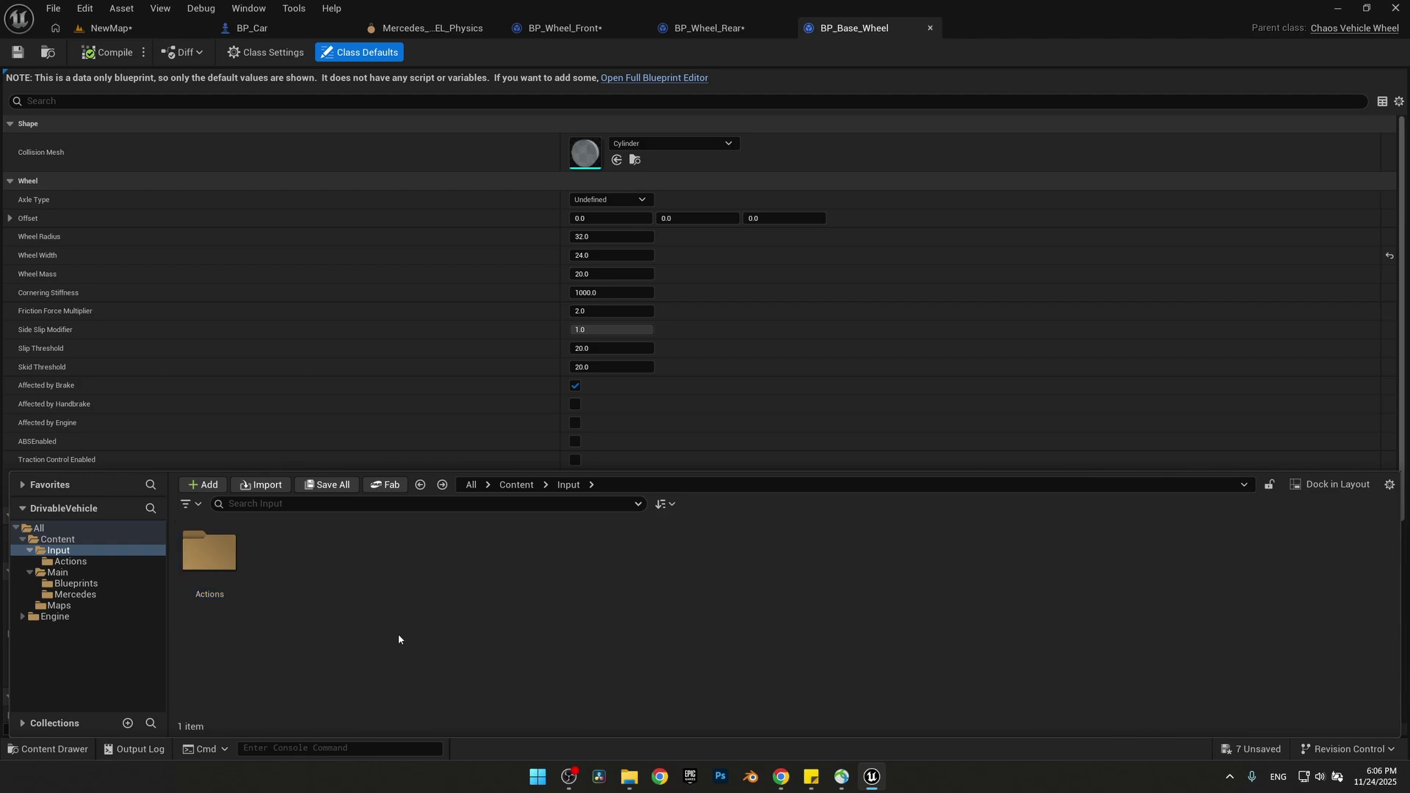
pyautogui.moveTo(341, 605)
pyautogui.moveTo(403, 453)
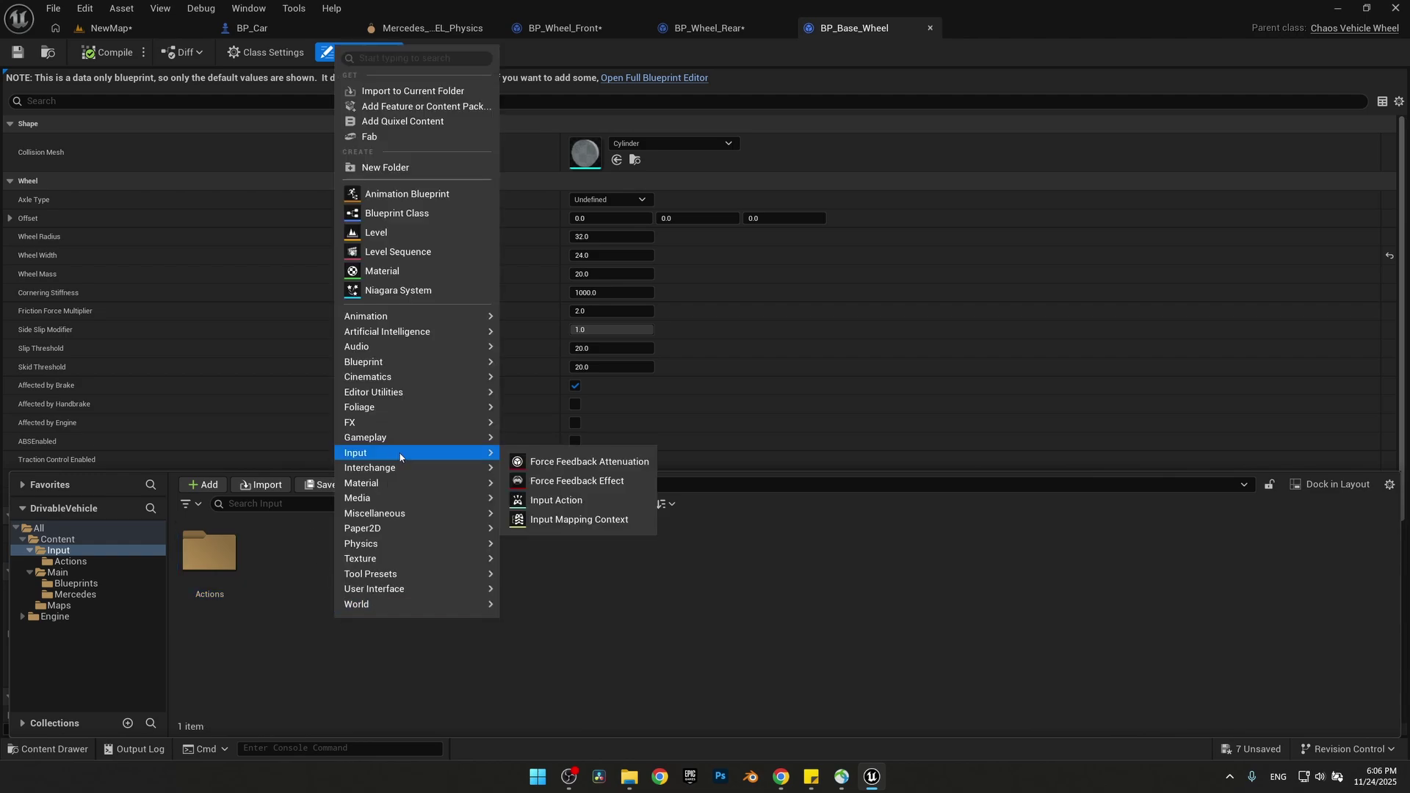
pyautogui.click(567, 522)
pyautogui.write('IMC_Vehicle')
pyautogui.press('Return')
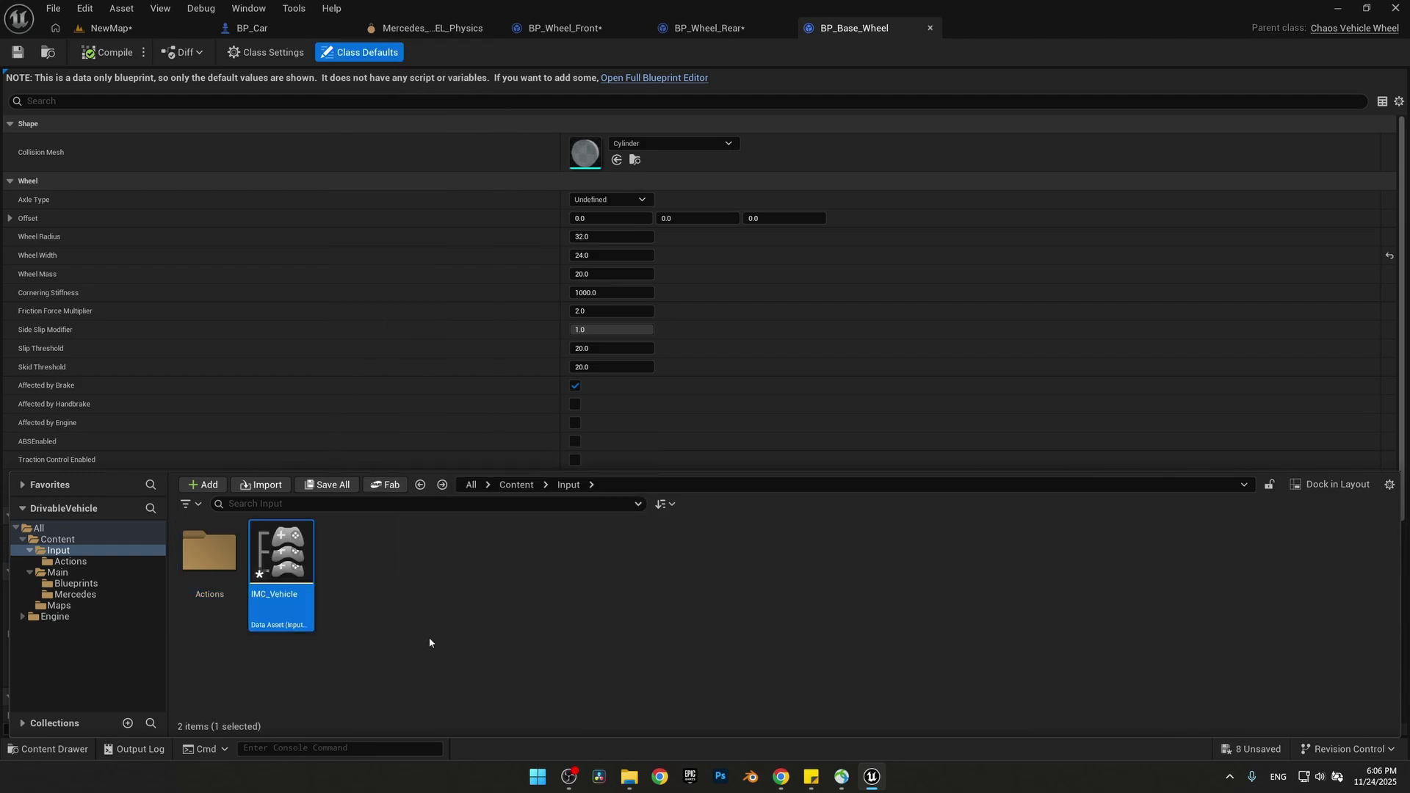
pyautogui.doubleClick(283, 558)
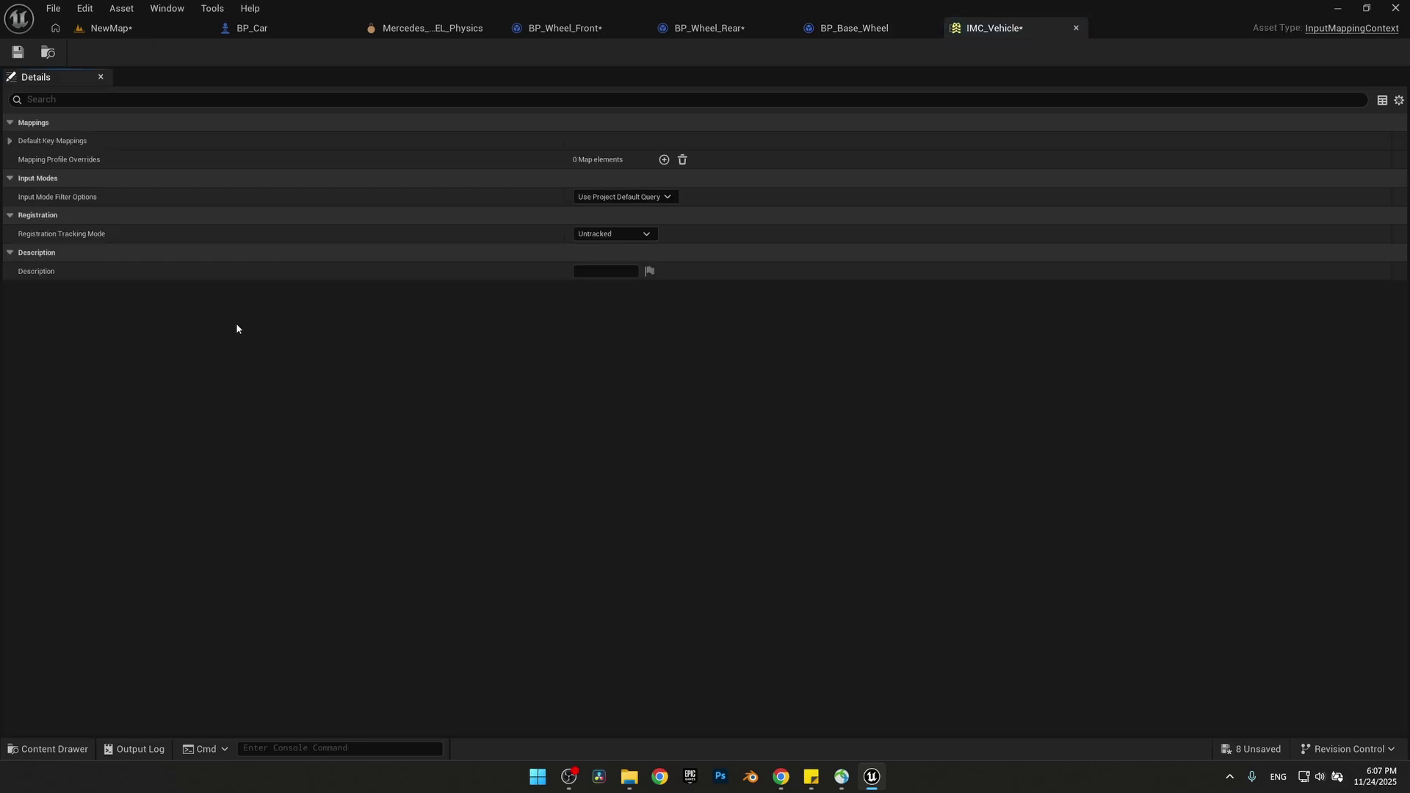
# - Add Default Key Mappings entries for IA_Brake and IA_Steer
pyautogui.click(10, 140)
pyautogui.click(68, 159)
pyautogui.click(103, 178)
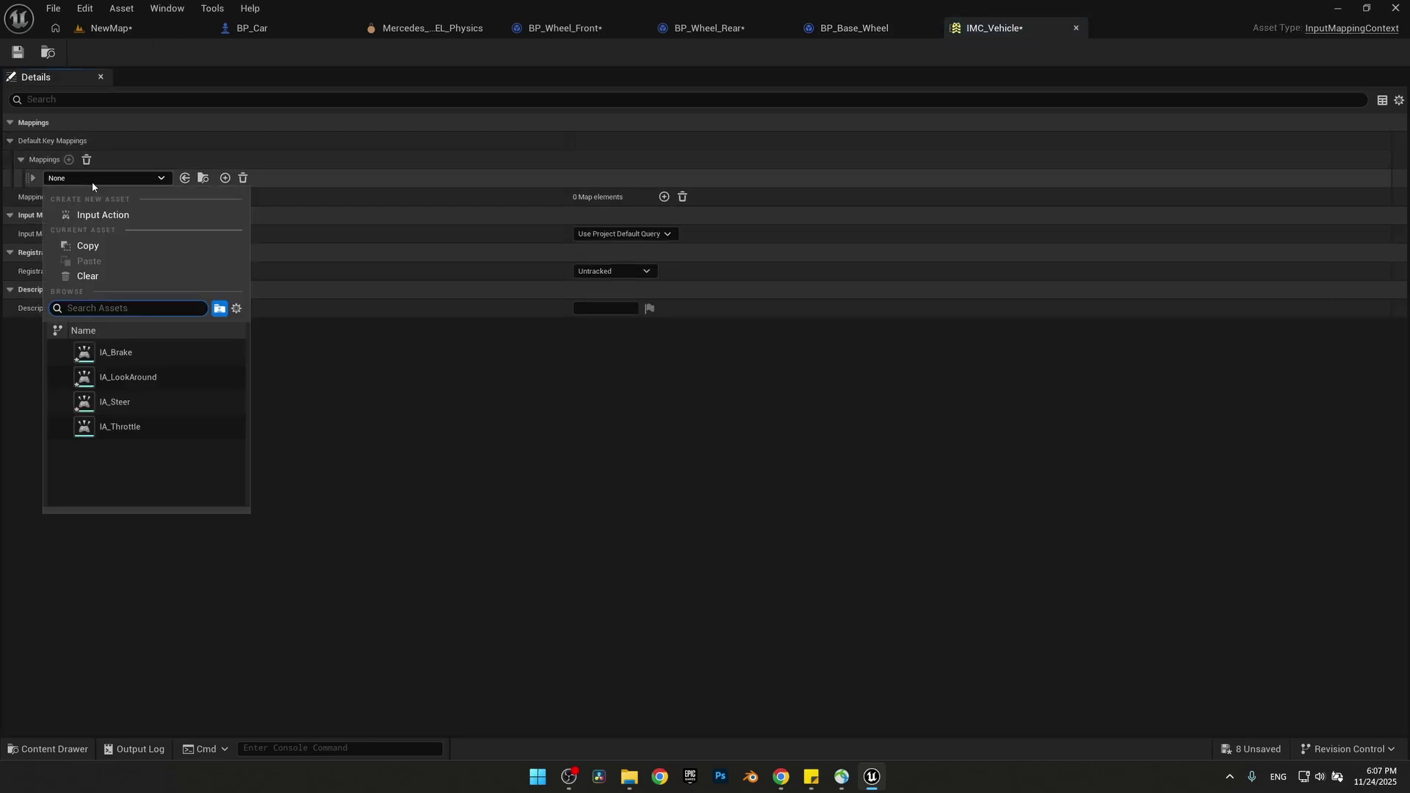
pyautogui.click(148, 351)
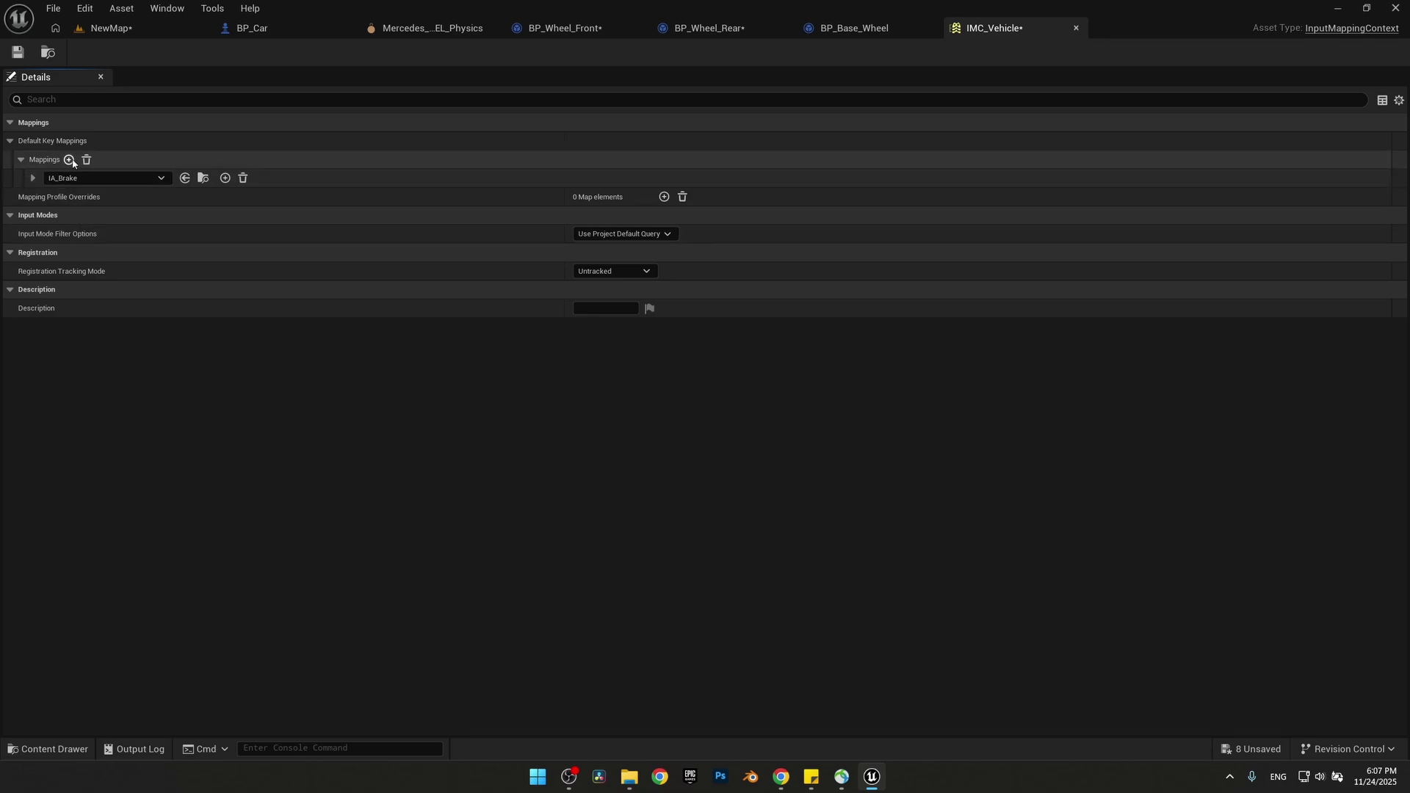
pyautogui.click(69, 160)
pyautogui.click(79, 197)
pyautogui.click(134, 420)
# - Add two more mappings for IA_Throttle and IA_LookAround
pyautogui.click(68, 159)
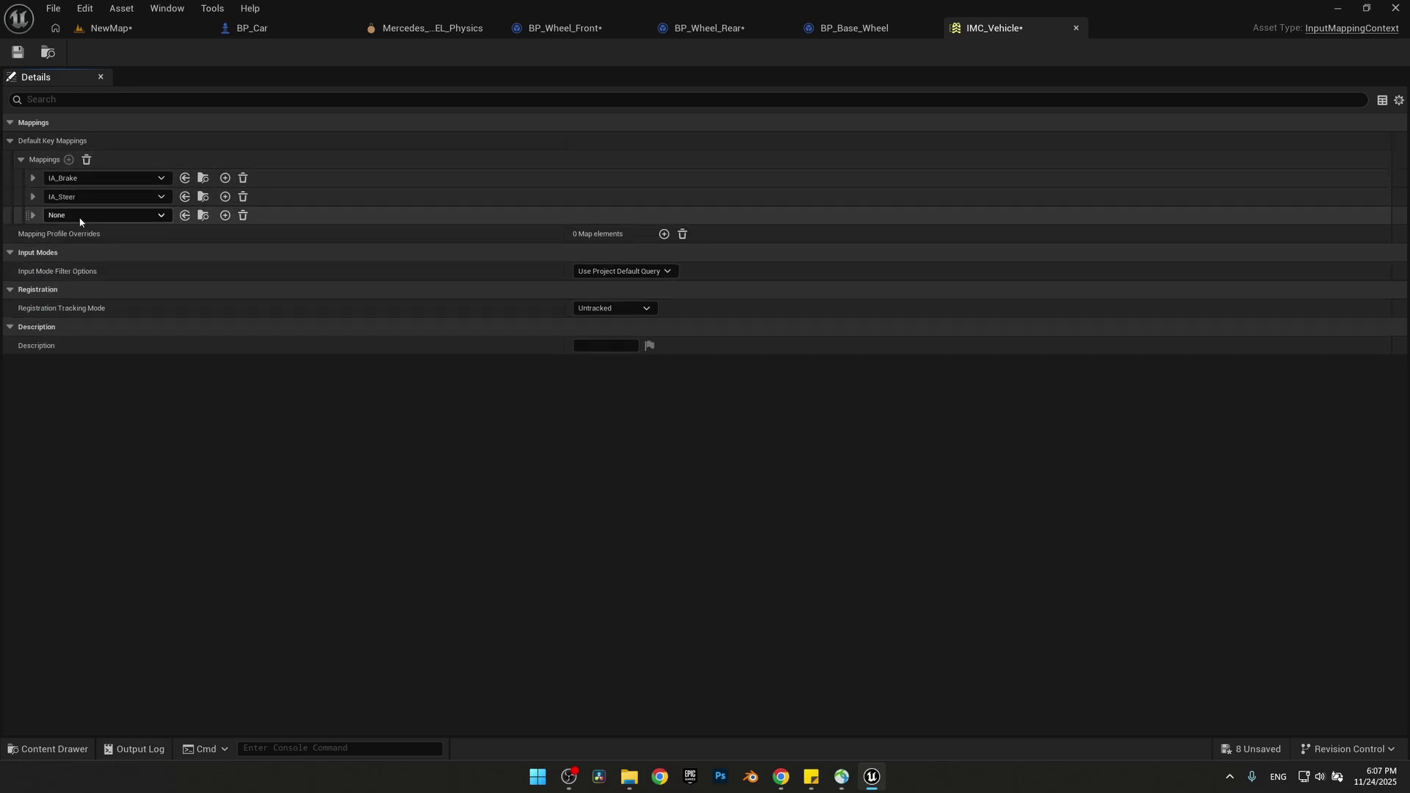
pyautogui.click(103, 216)
pyautogui.click(118, 463)
pyautogui.click(69, 160)
pyautogui.click(103, 233)
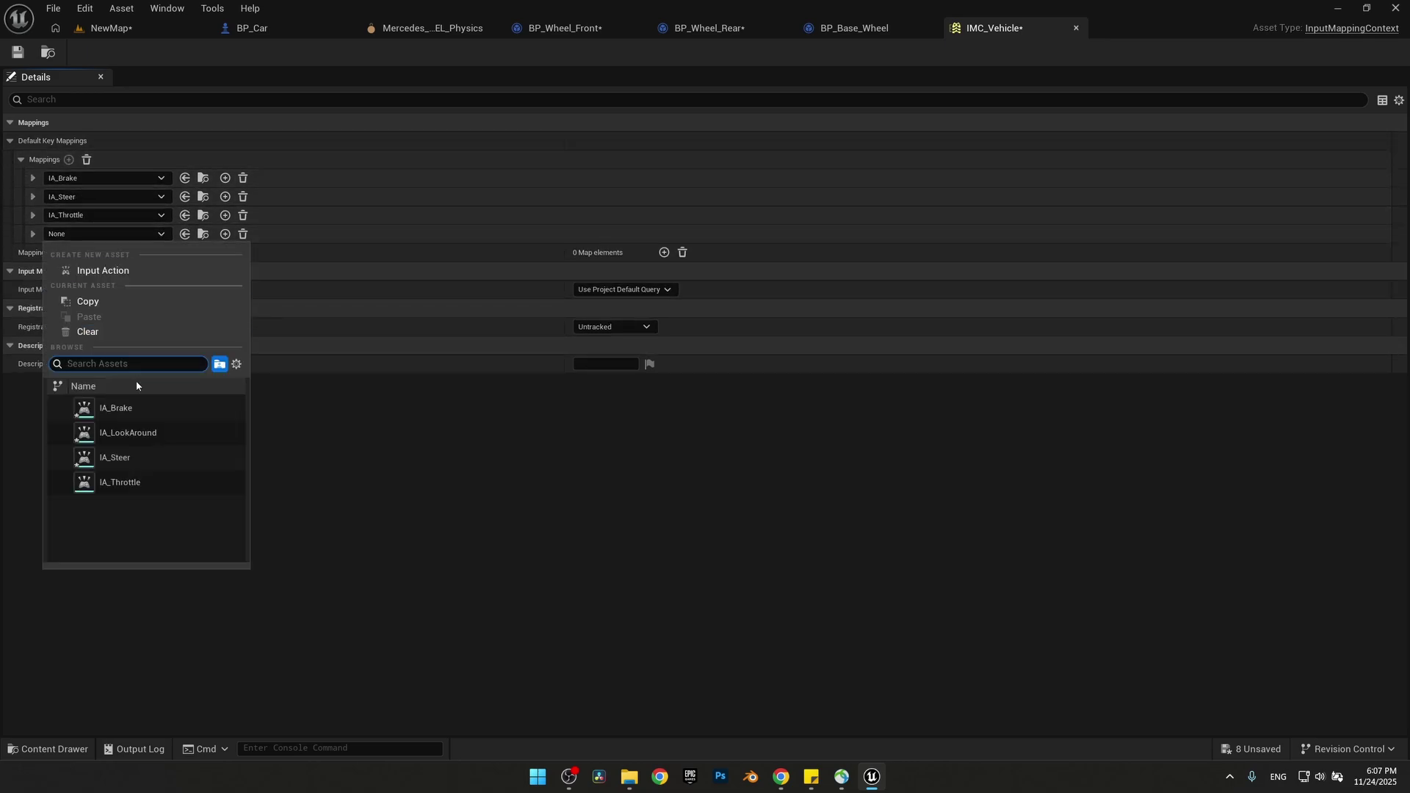
pyautogui.click(154, 438)
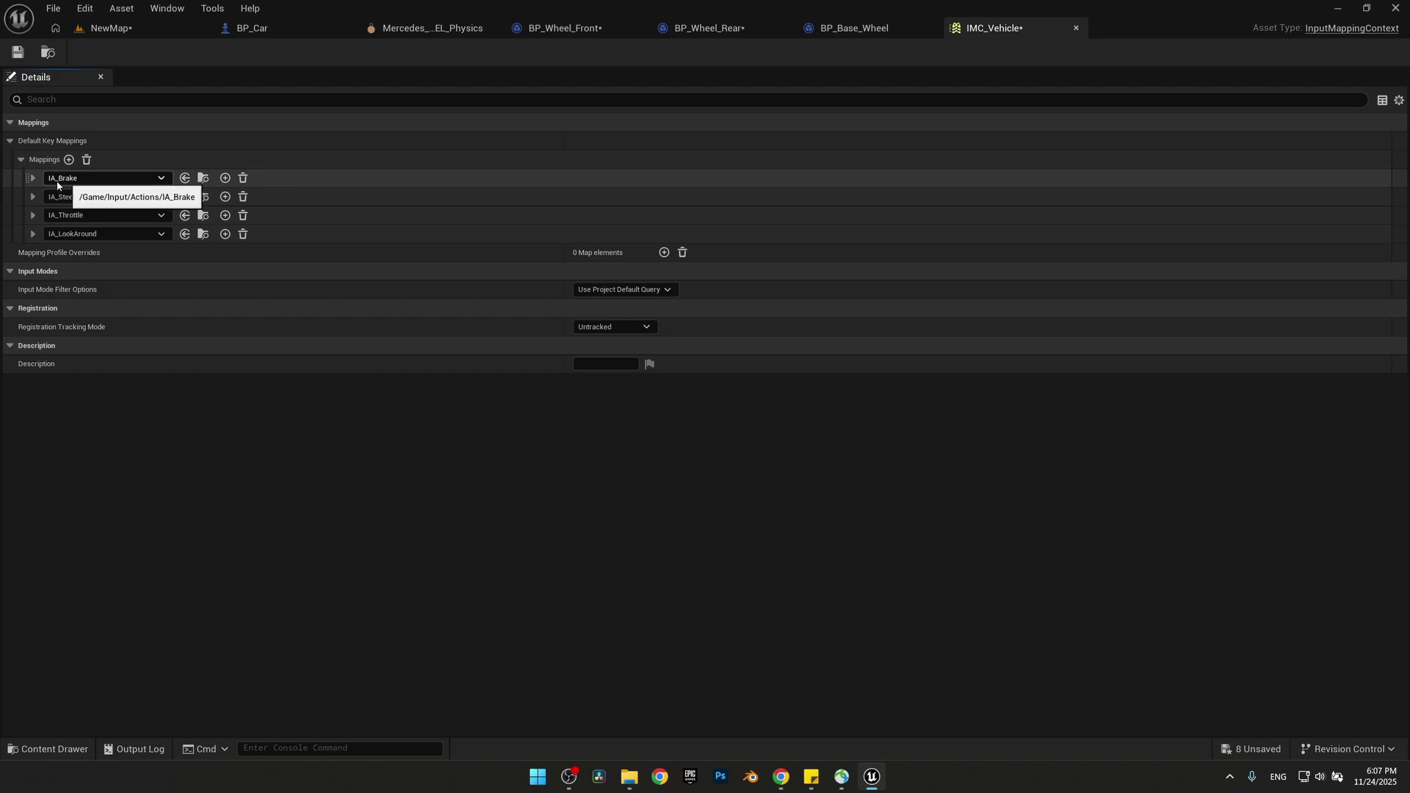
# - Bind S to IA_Brake and A to IA_Steer
pyautogui.click(32, 179)
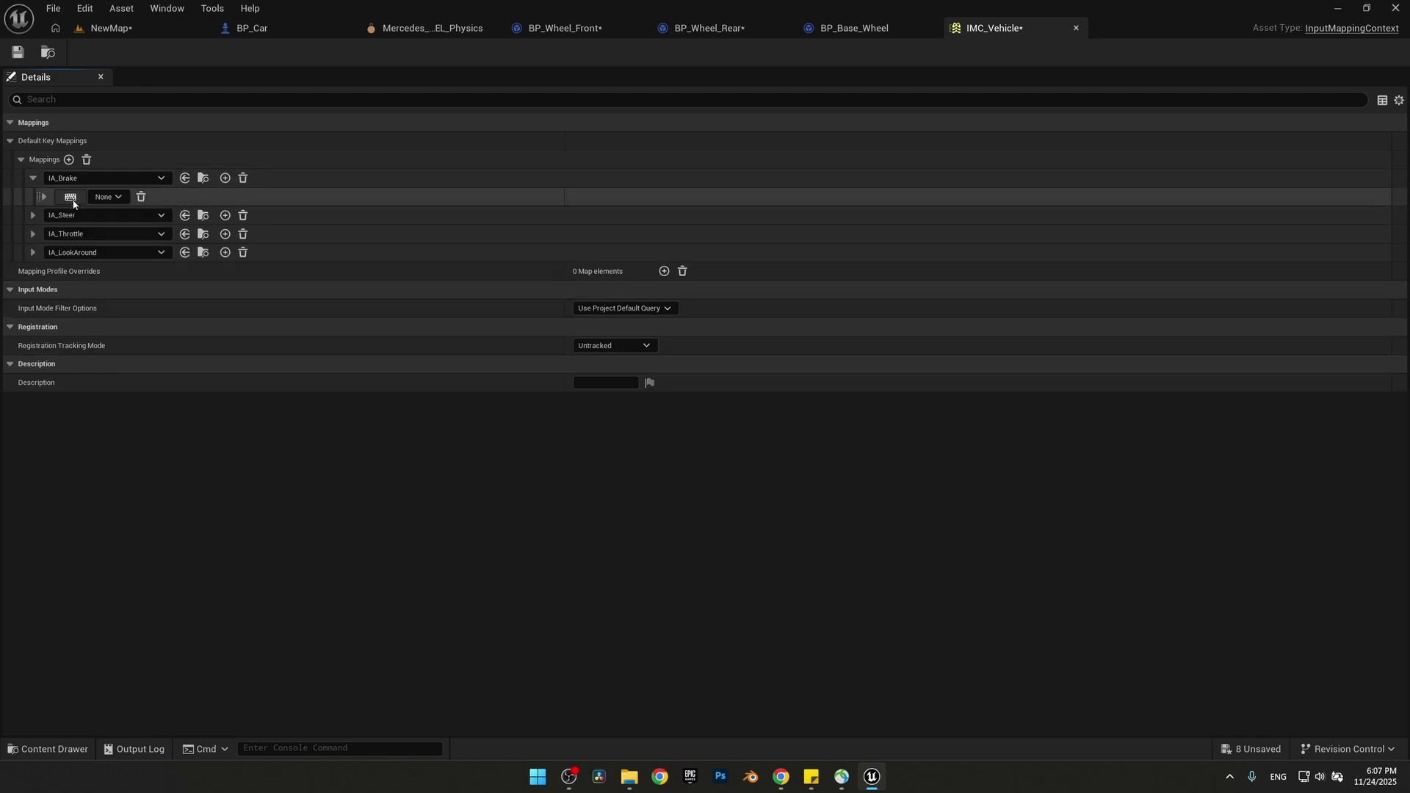
pyautogui.click(71, 197)
pyautogui.press('s')
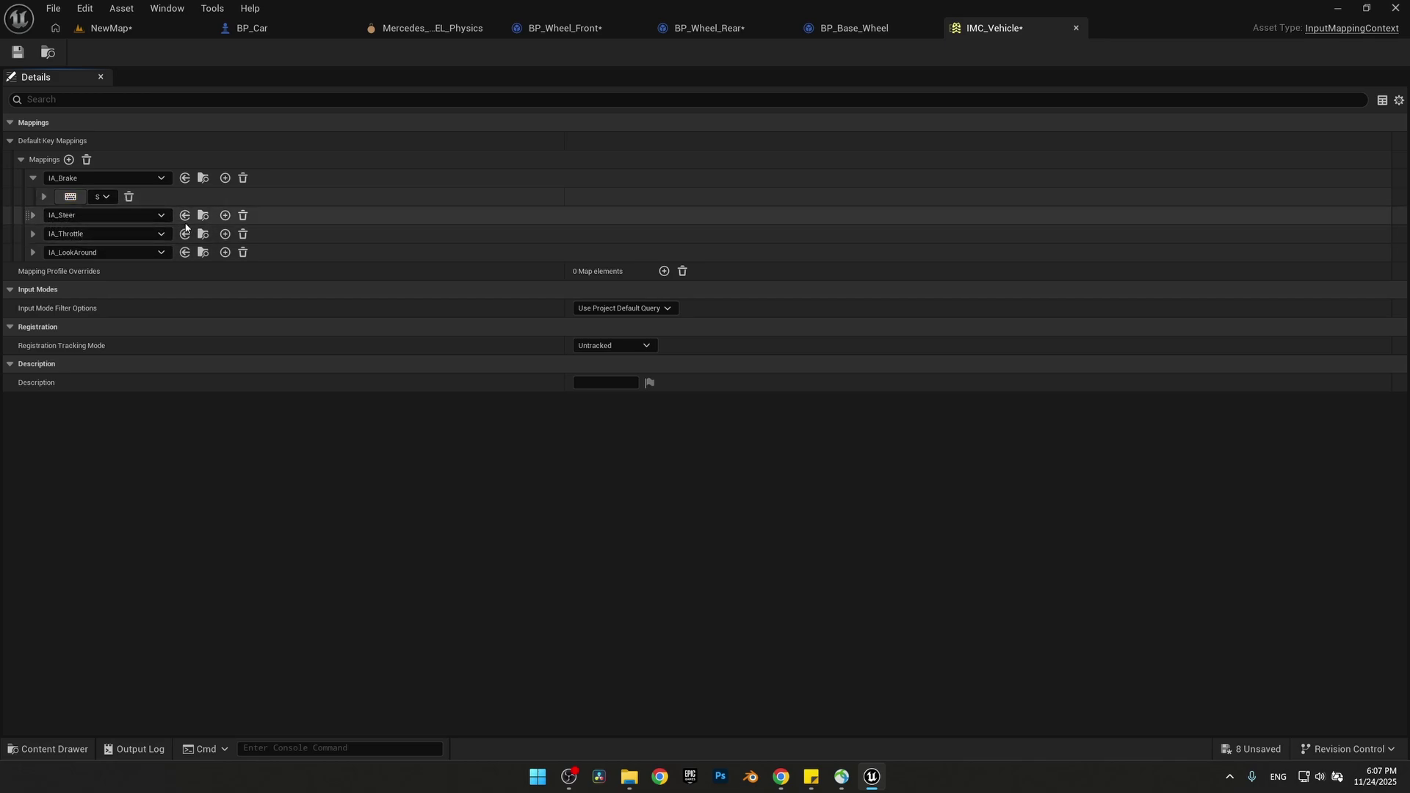
pyautogui.click(32, 215)
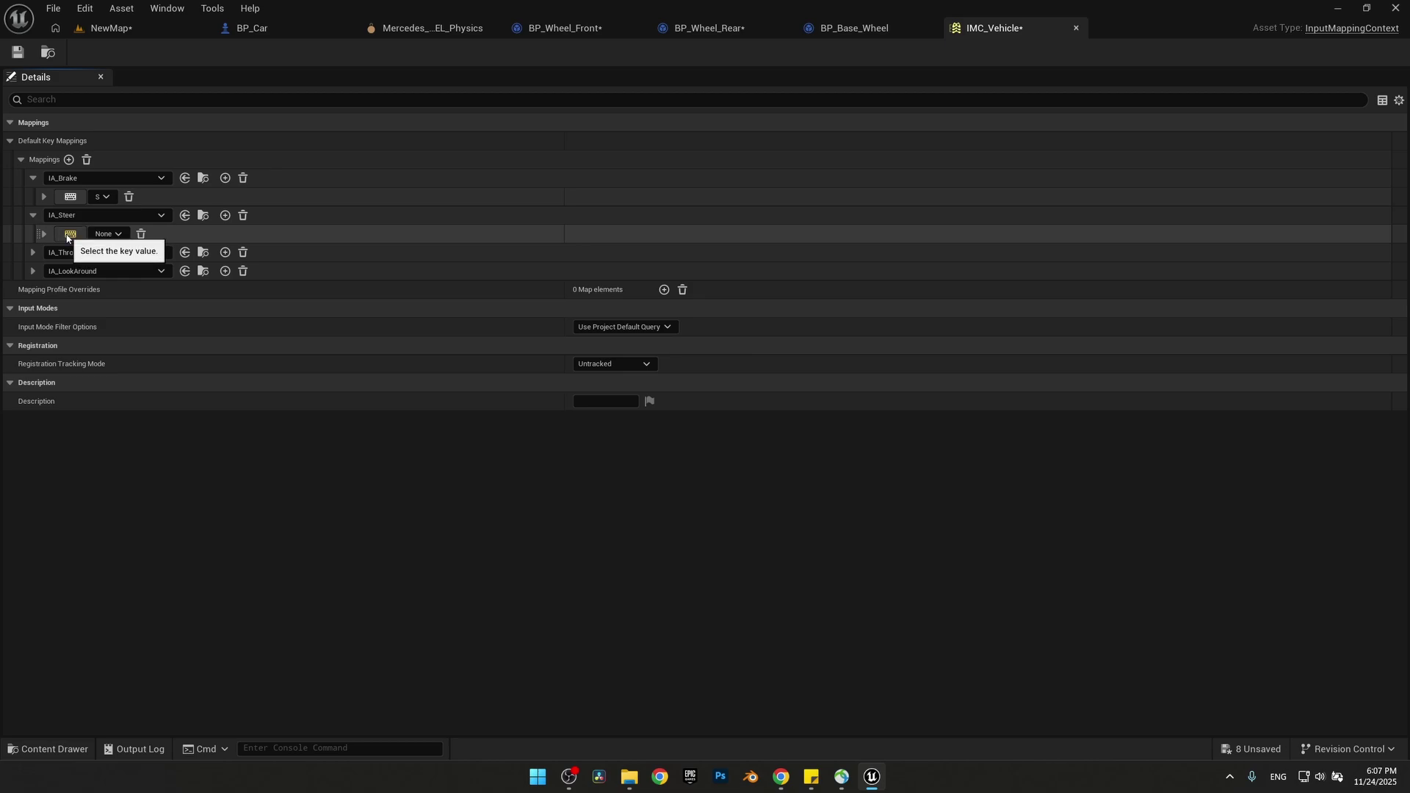
pyautogui.click(69, 235)
pyautogui.press('a')
# - Add D as IA_Steer's second key binding
pyautogui.click(44, 233)
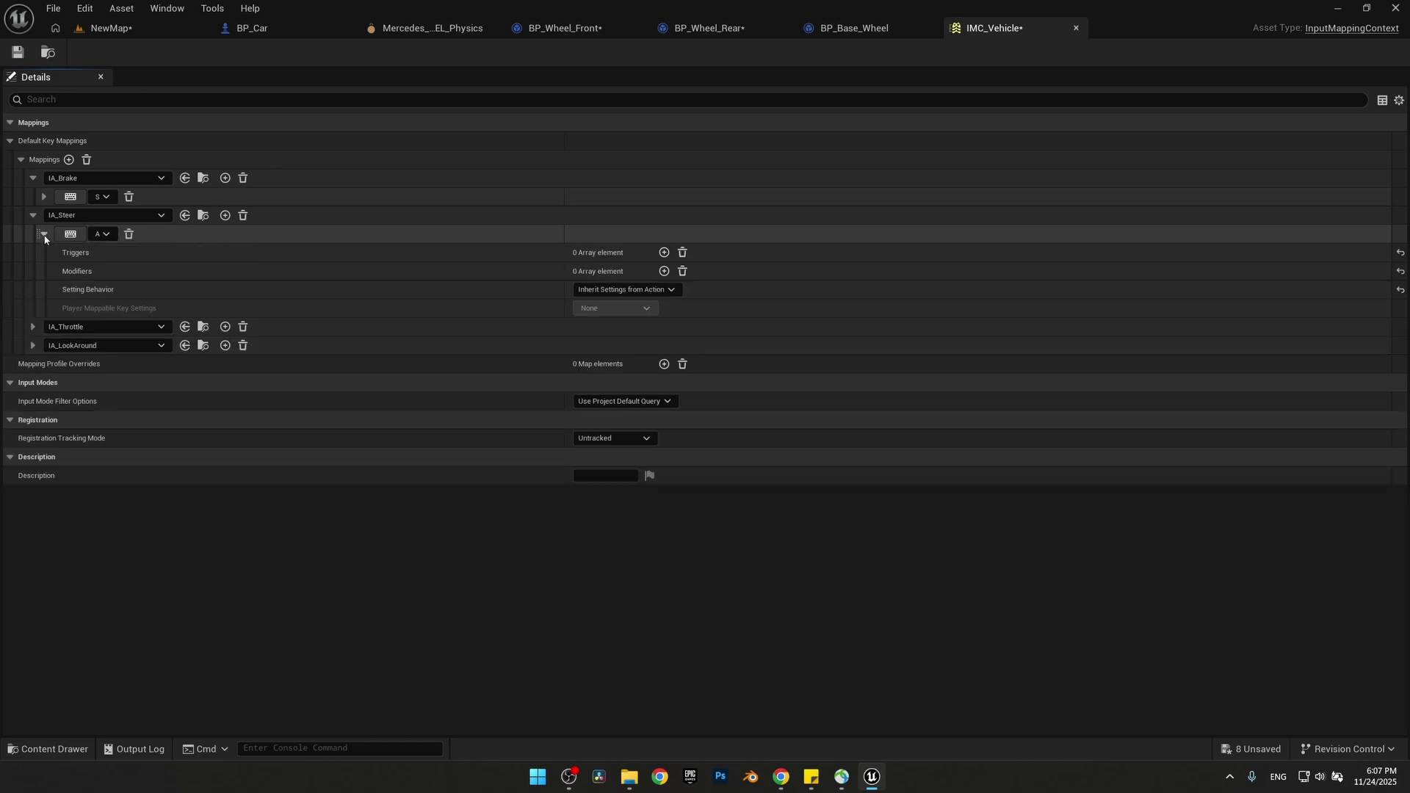
pyautogui.click(43, 233)
pyautogui.click(225, 215)
pyautogui.click(108, 252)
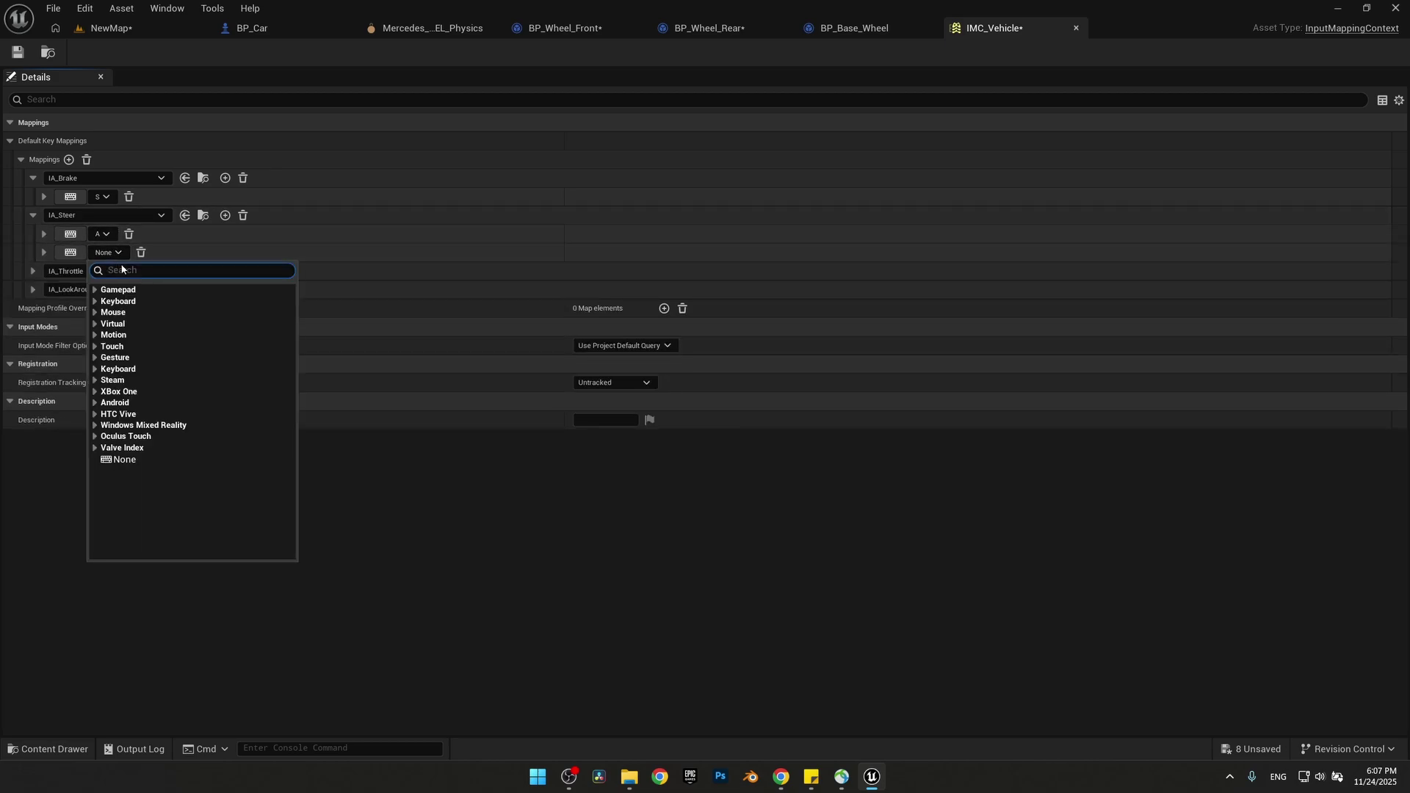
pyautogui.click(75, 252)
pyautogui.press('d')
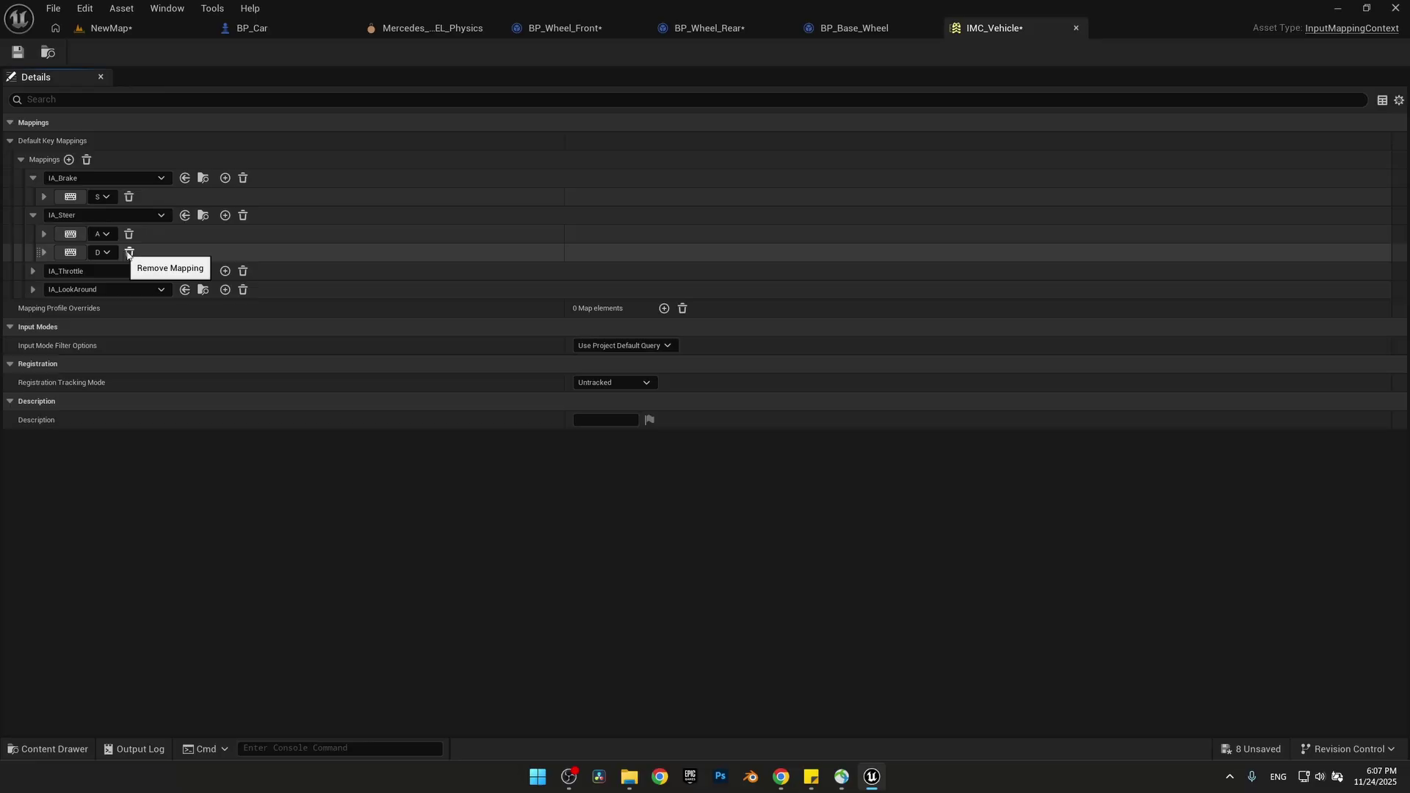
# - Give IA_Steer's A binding a Negate modifier
pyautogui.click(44, 234)
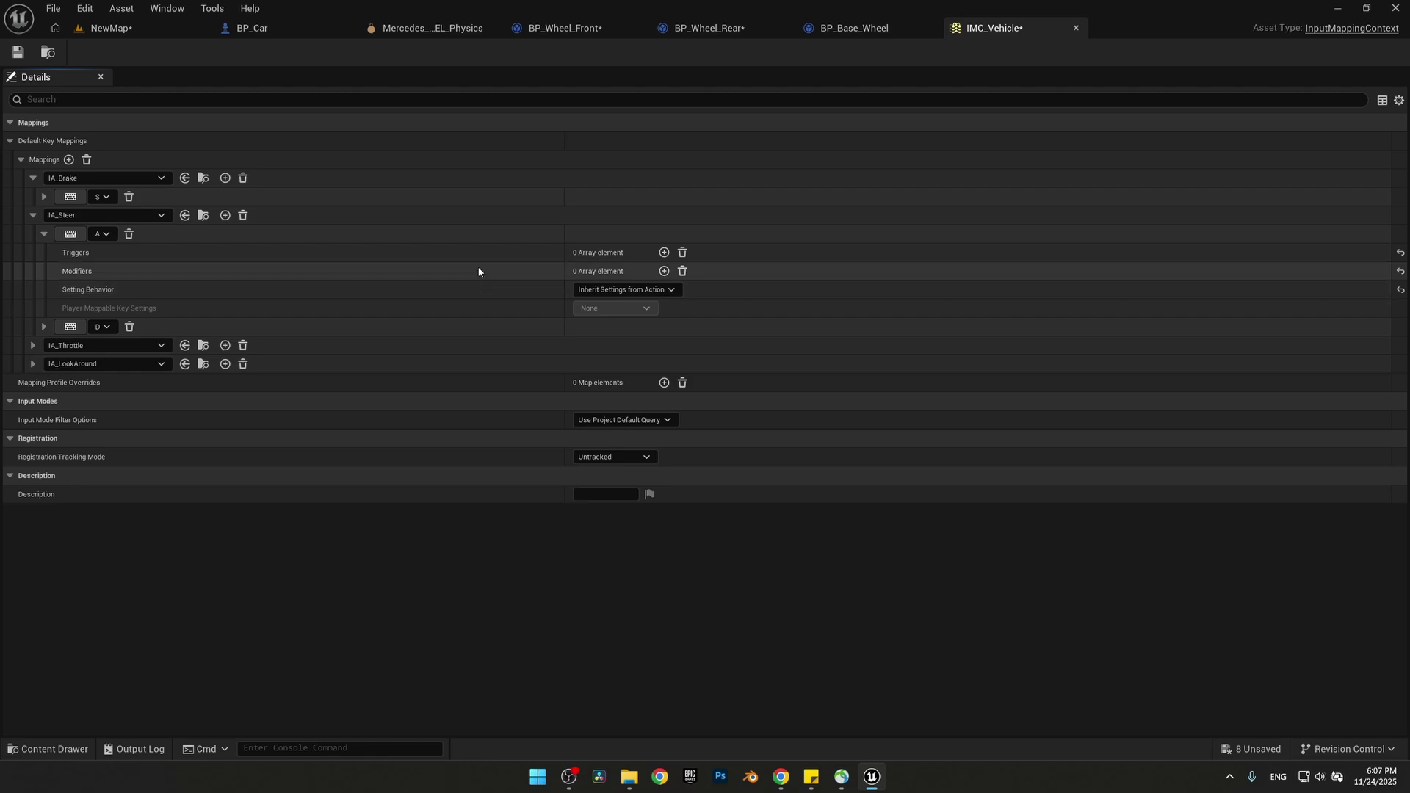
pyautogui.click(663, 271)
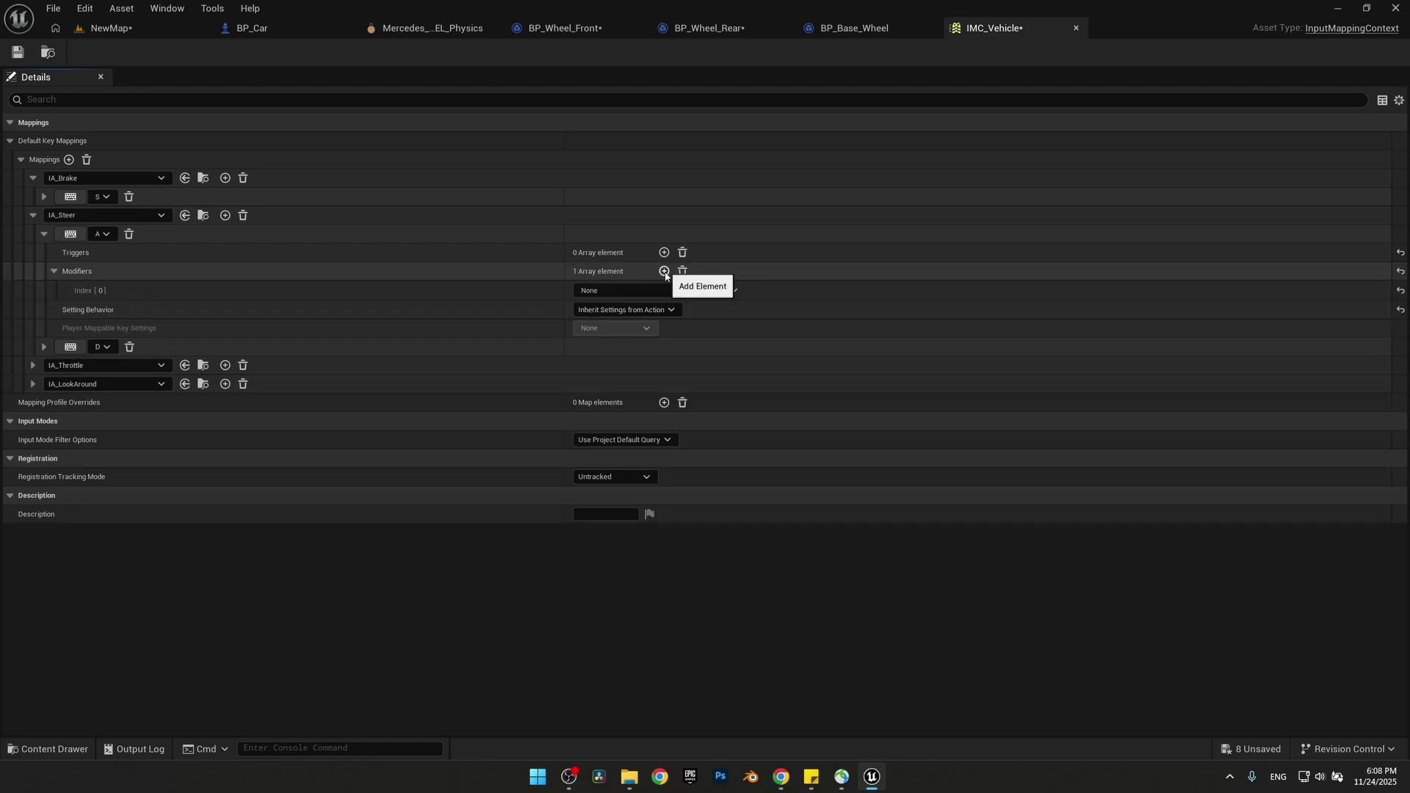
pyautogui.click(659, 292)
pyautogui.click(617, 371)
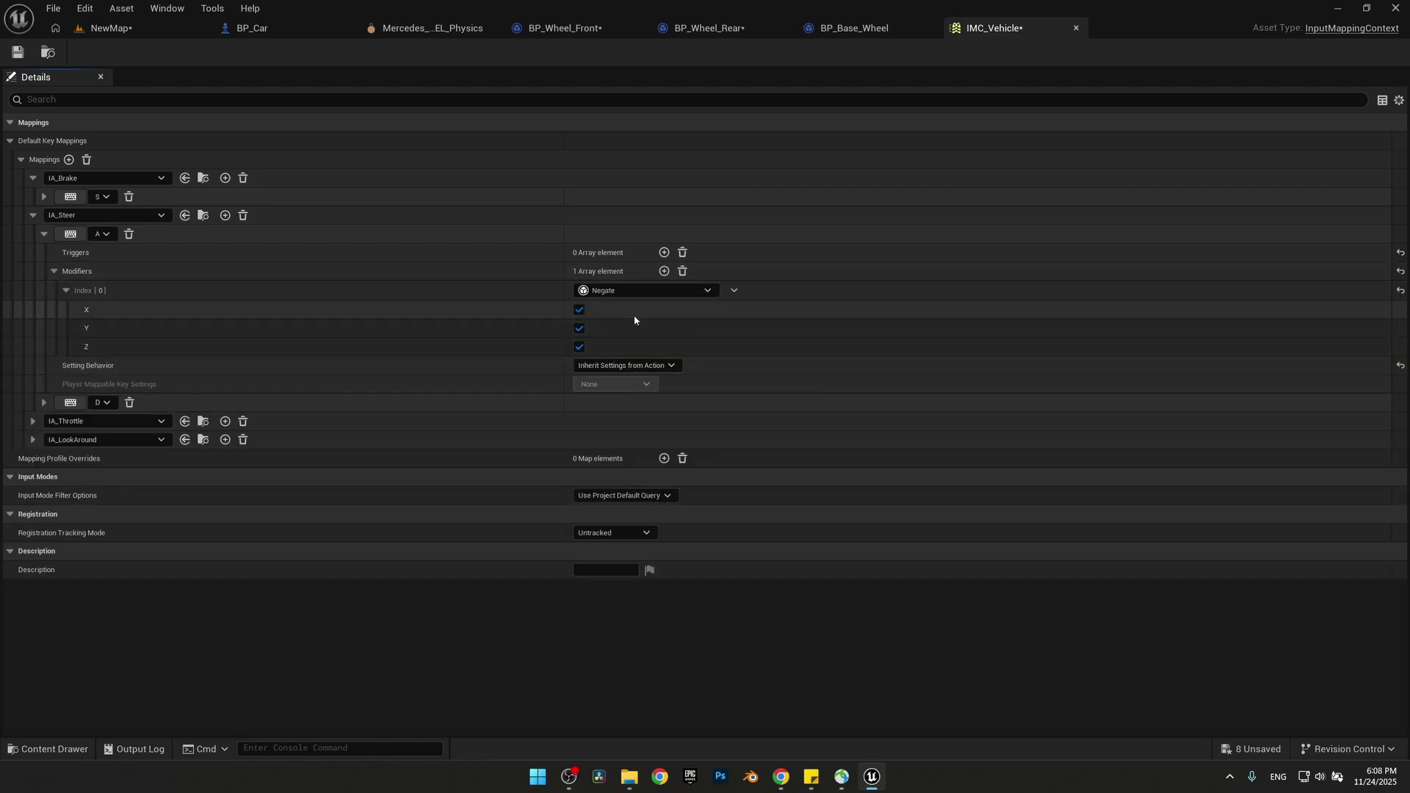
pyautogui.click(44, 233)
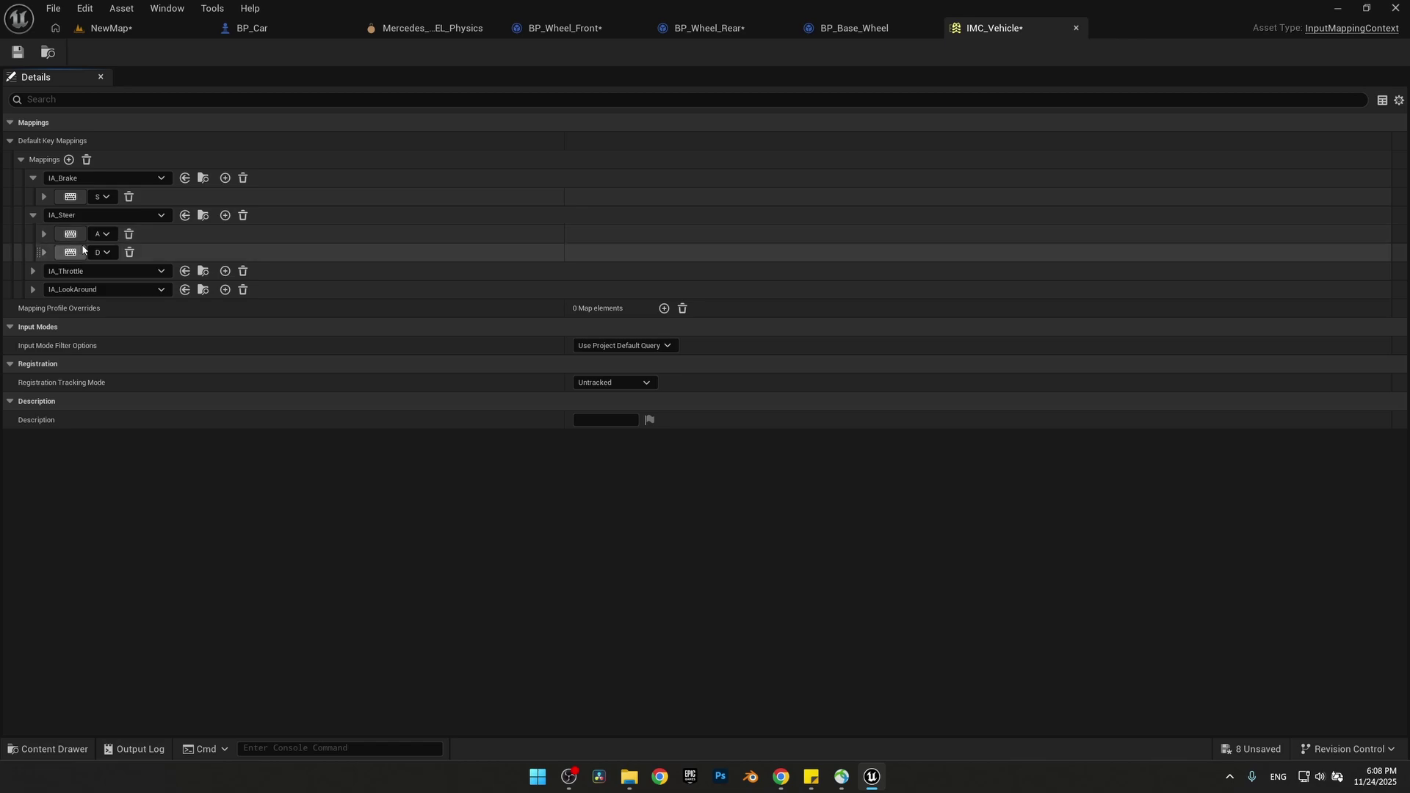
pyautogui.click(44, 253)
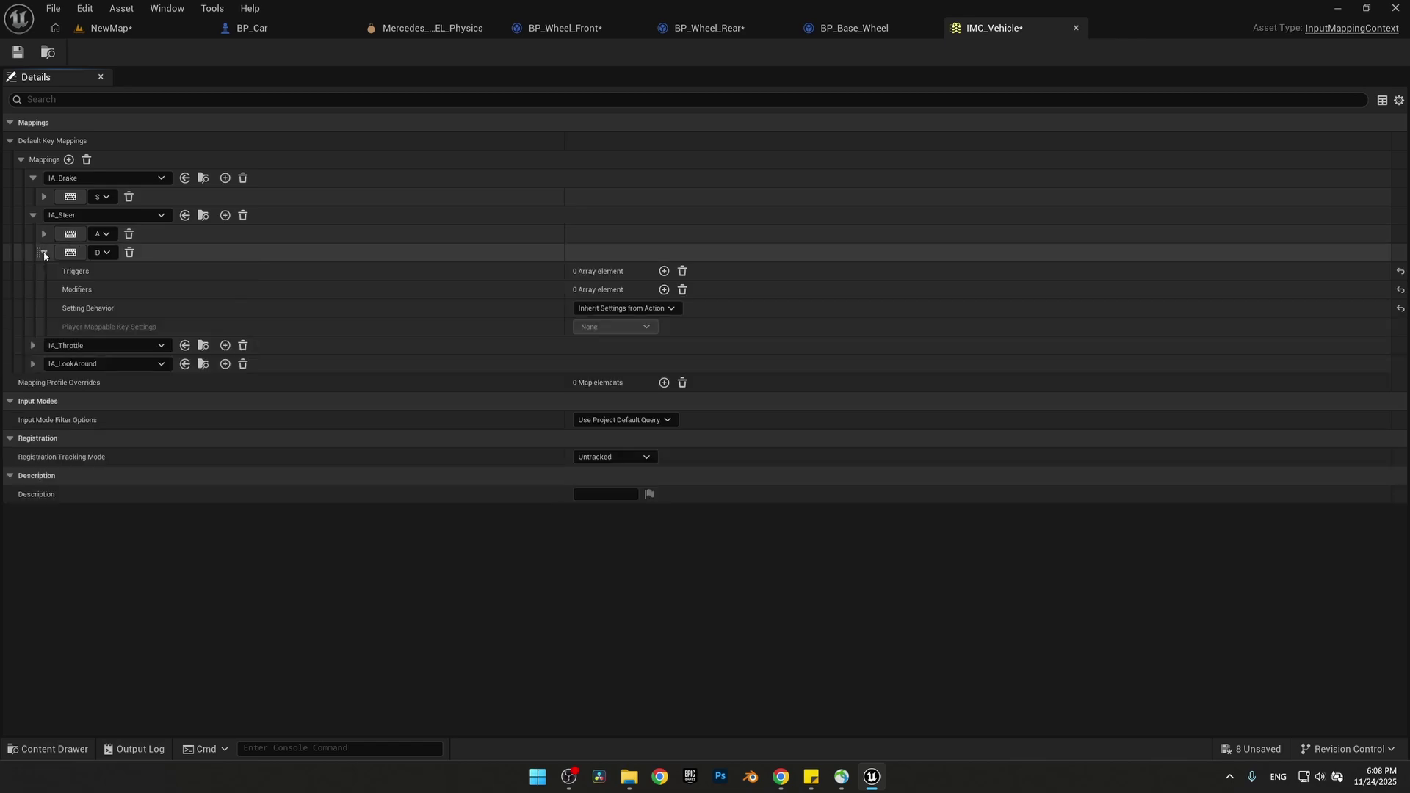
pyautogui.click(44, 252)
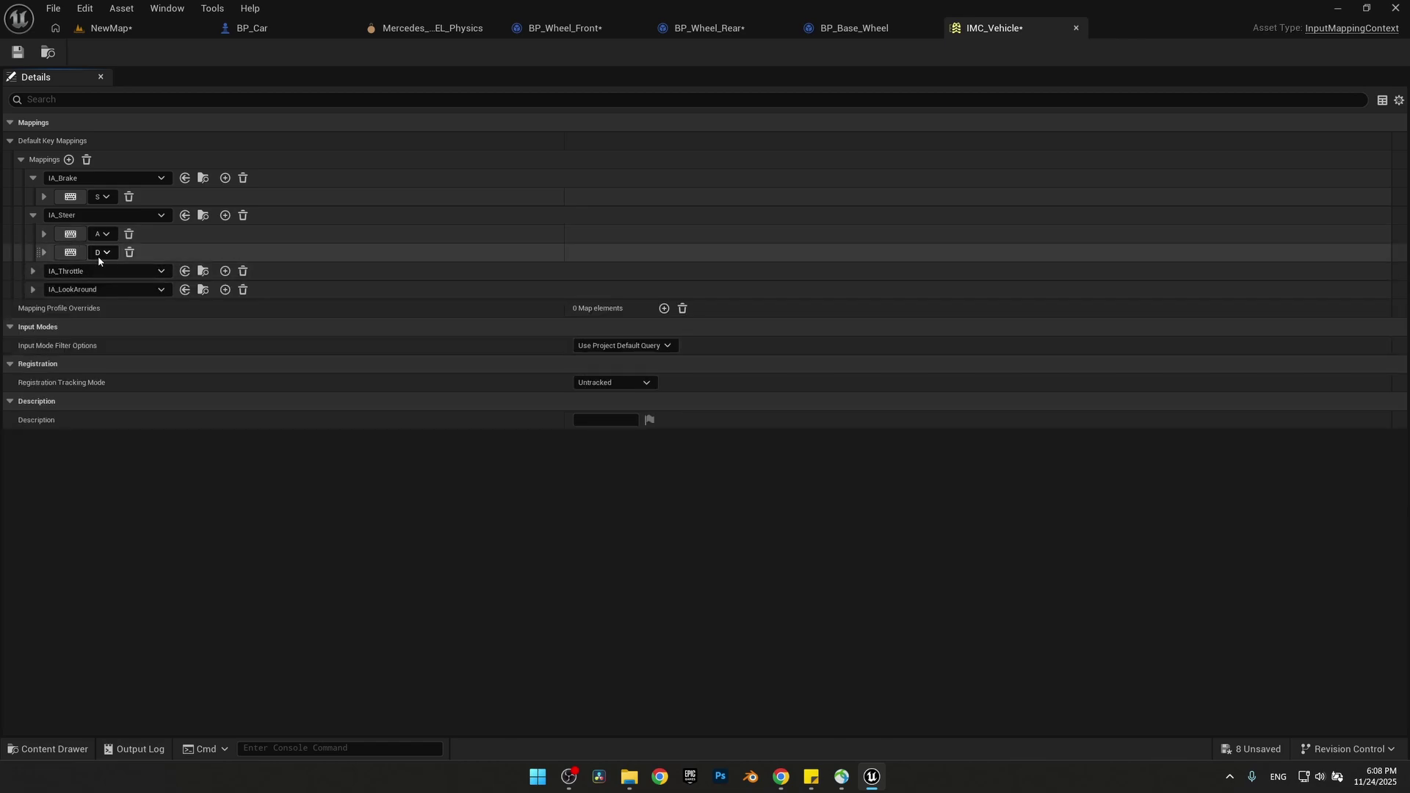
pyautogui.click(33, 271)
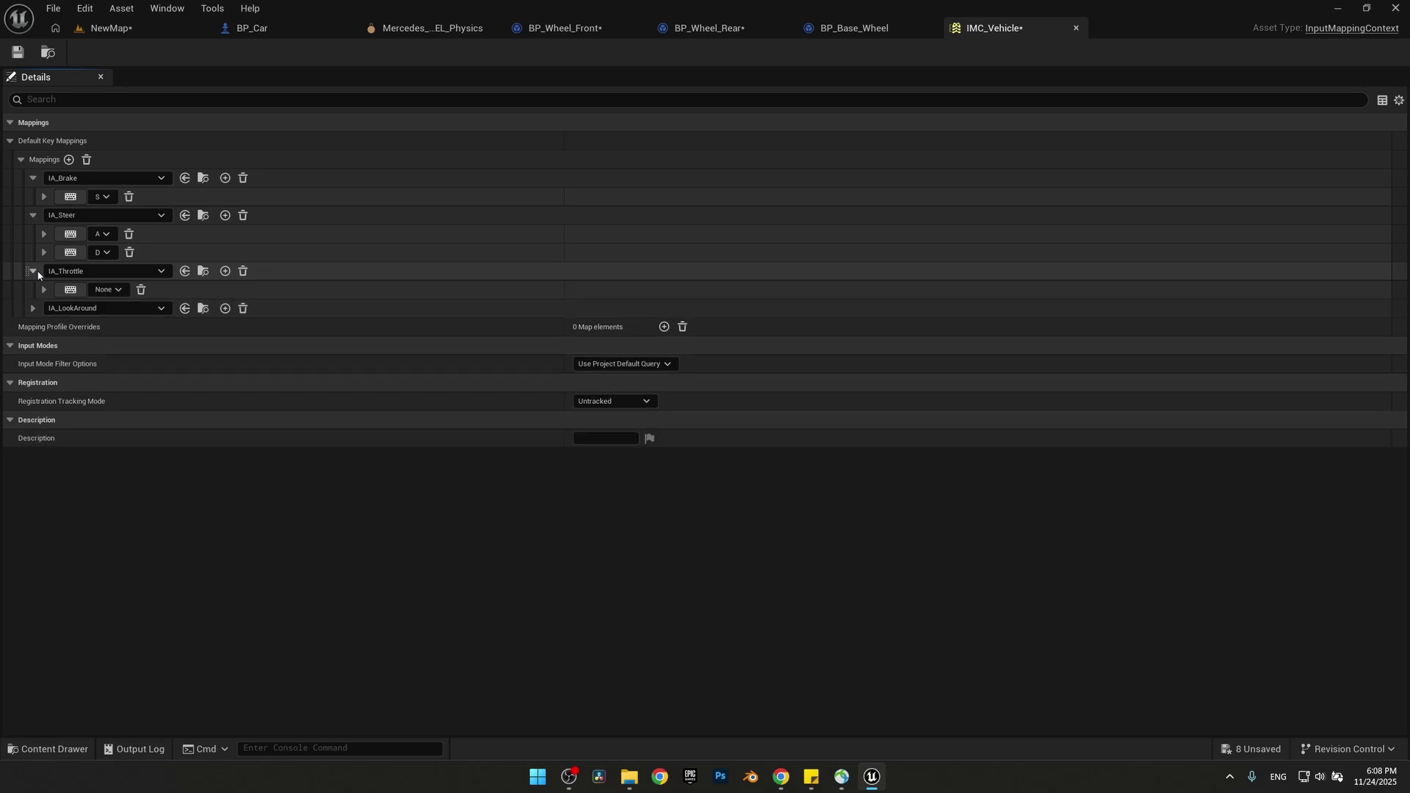
# - Bind W to IA_Throttle
pyautogui.click(76, 293)
pyautogui.press('w')
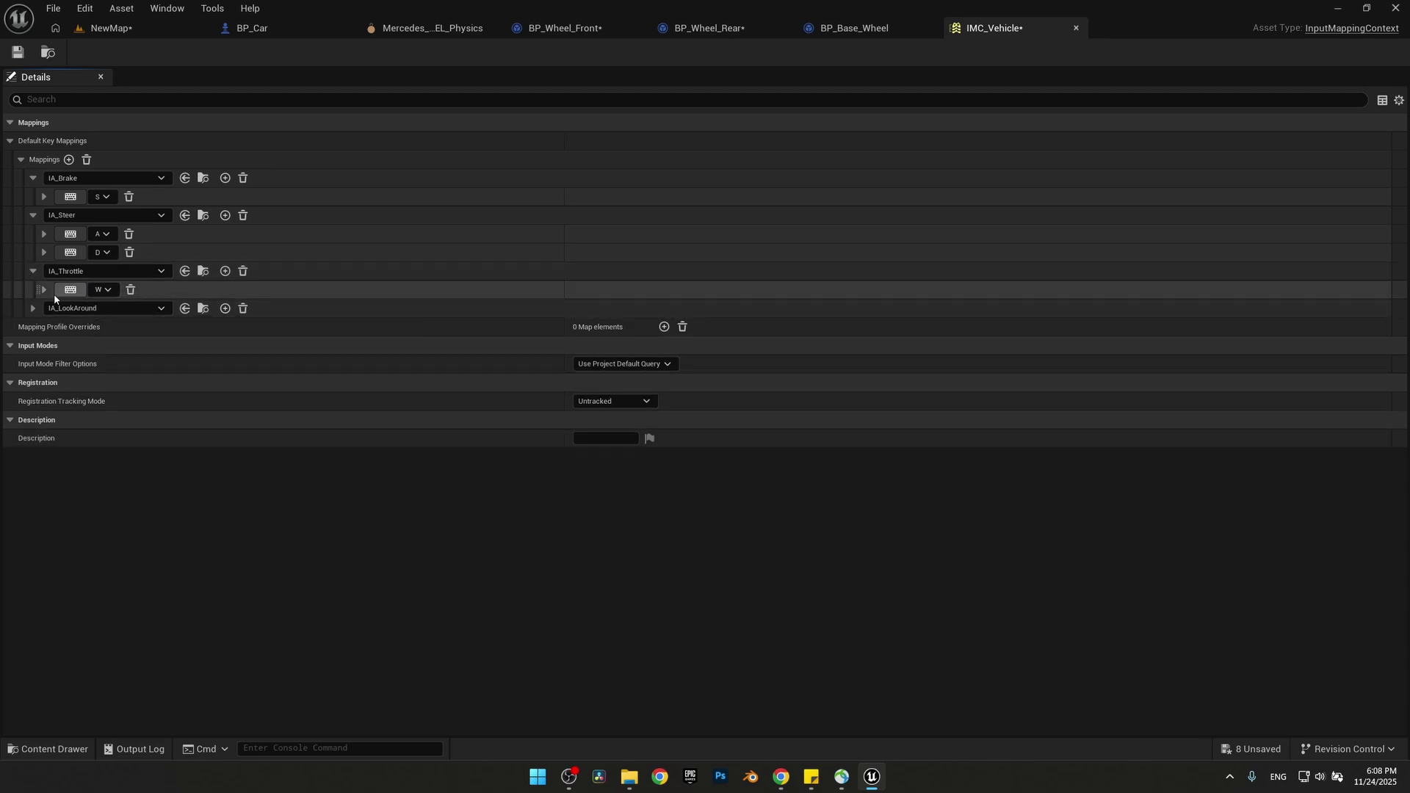
pyautogui.click(43, 290)
pyautogui.click(43, 290)
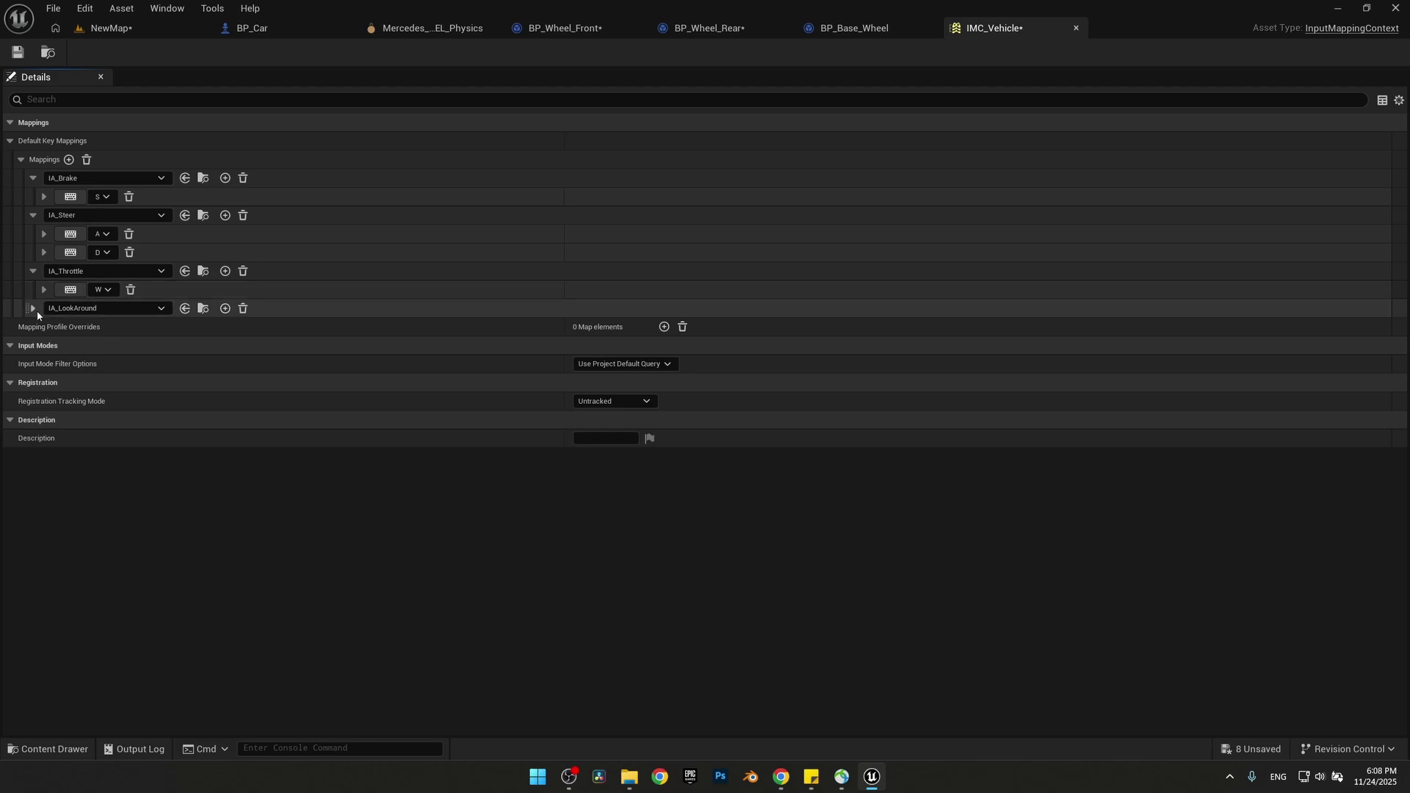
# - Bind IA_LookAround to Mouse X and save IMC_Vehicle
pyautogui.click(33, 308)
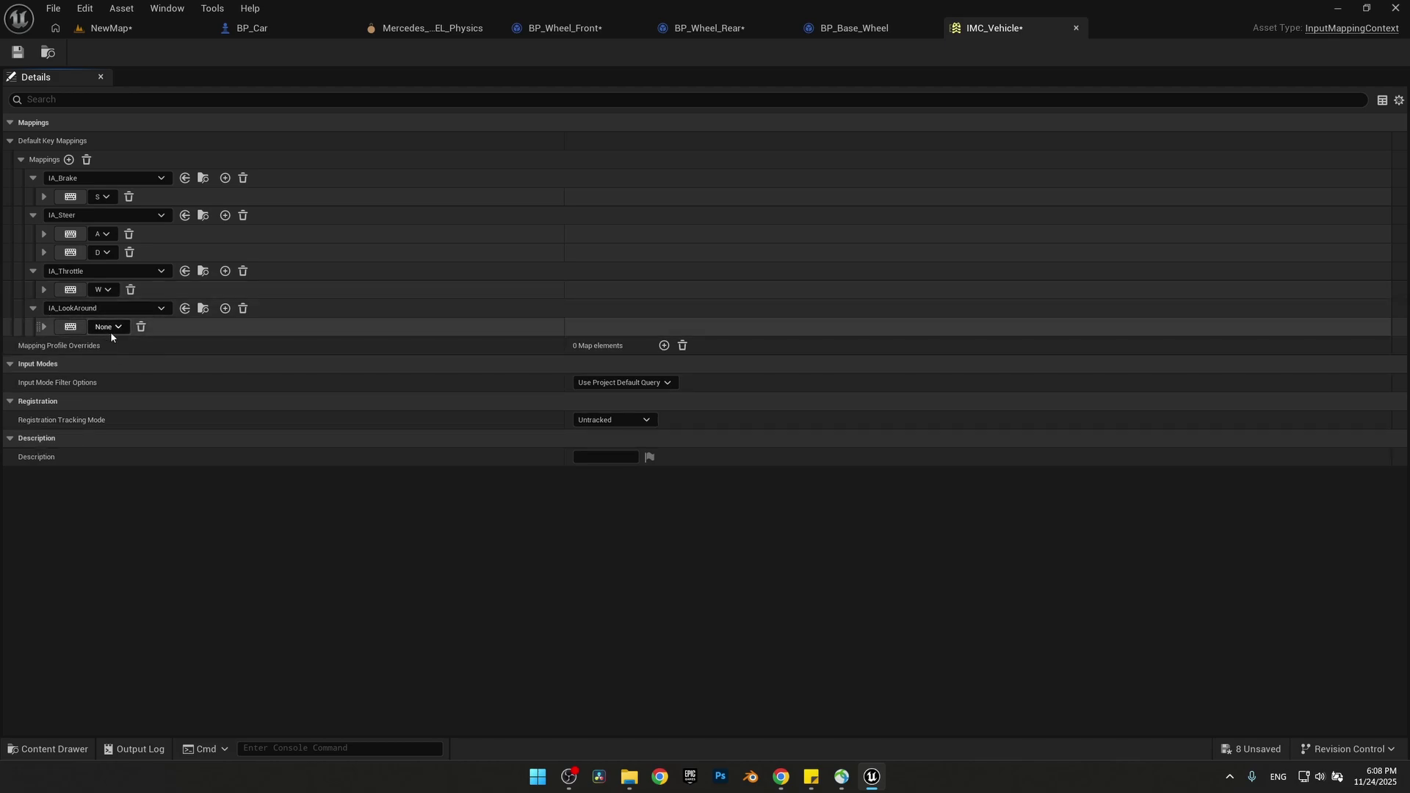
pyautogui.click(109, 327)
pyautogui.write('Mouse x')
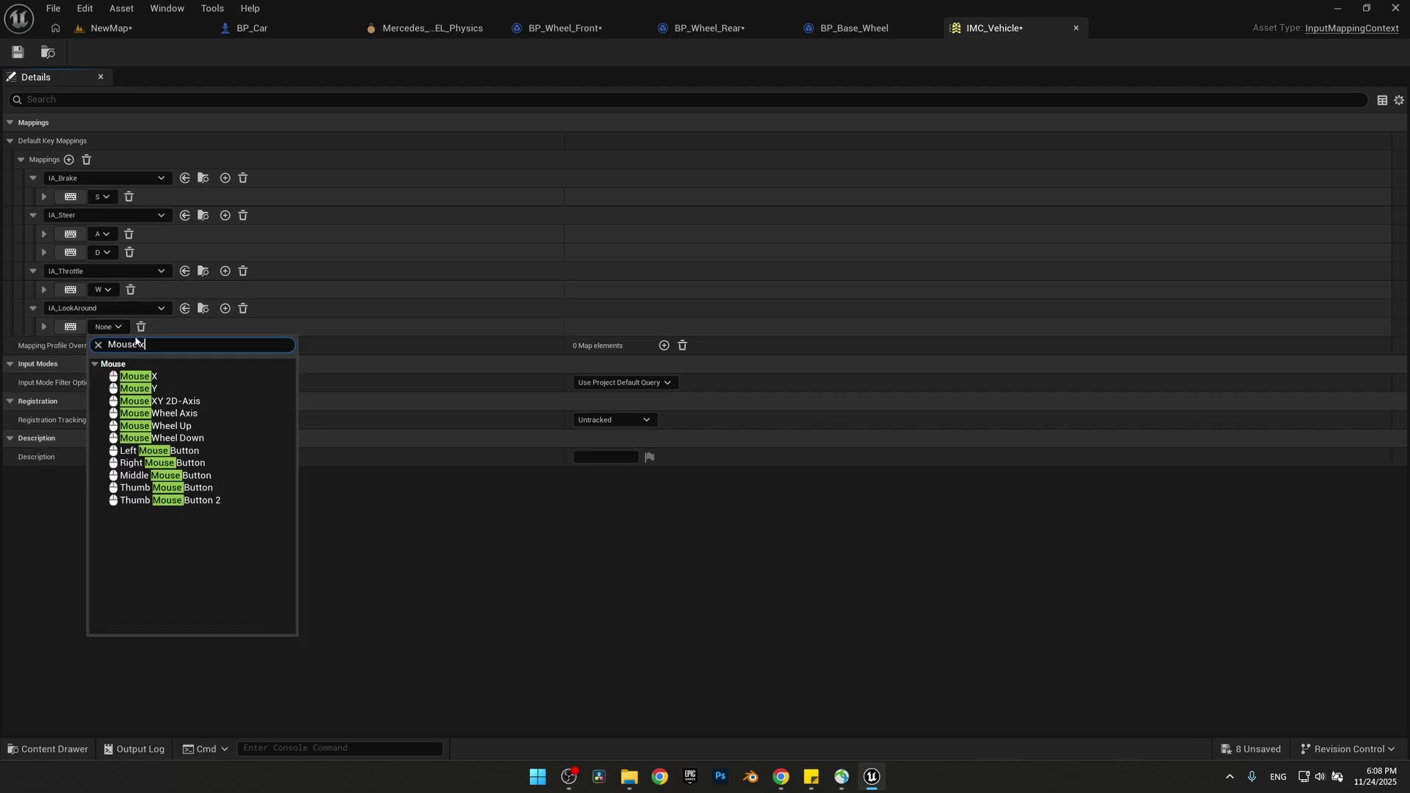
pyautogui.click(174, 379)
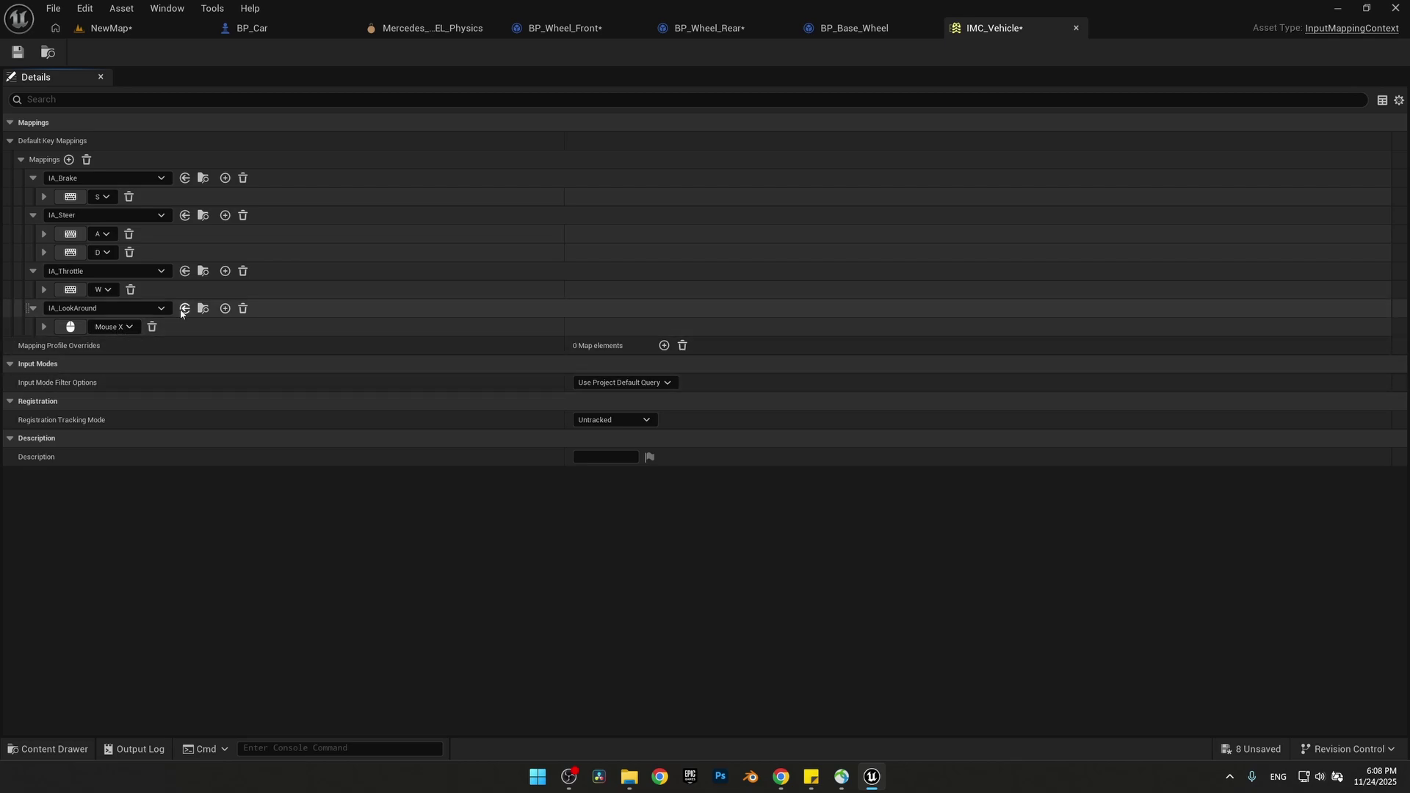
pyautogui.click(17, 52)
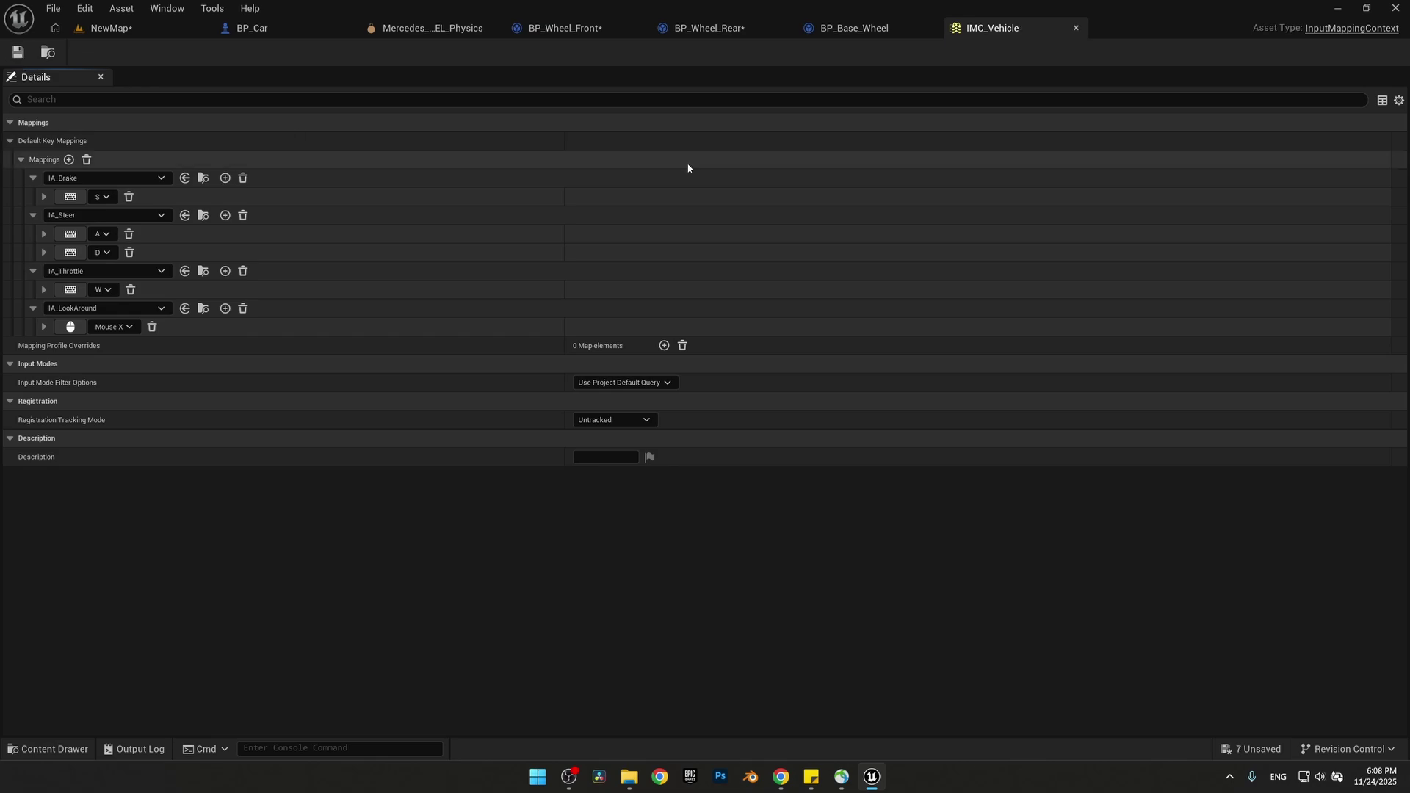
# - Save BP_Wheel_Rear and close the IMC_Vehicle, wheel and Mercedes physics asset editors
pyautogui.click(1078, 28)
pyautogui.click(930, 29)
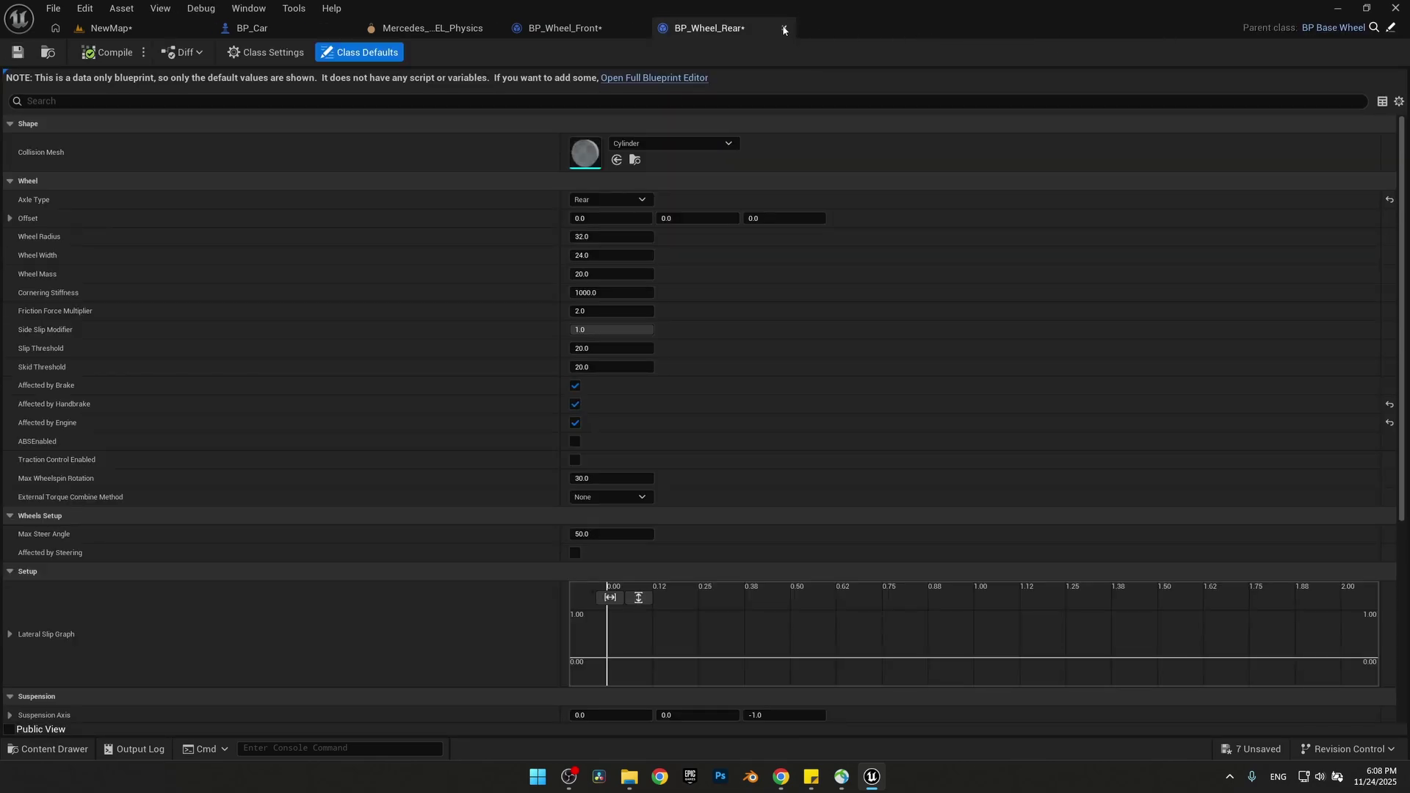
pyautogui.click(17, 53)
pyautogui.click(784, 28)
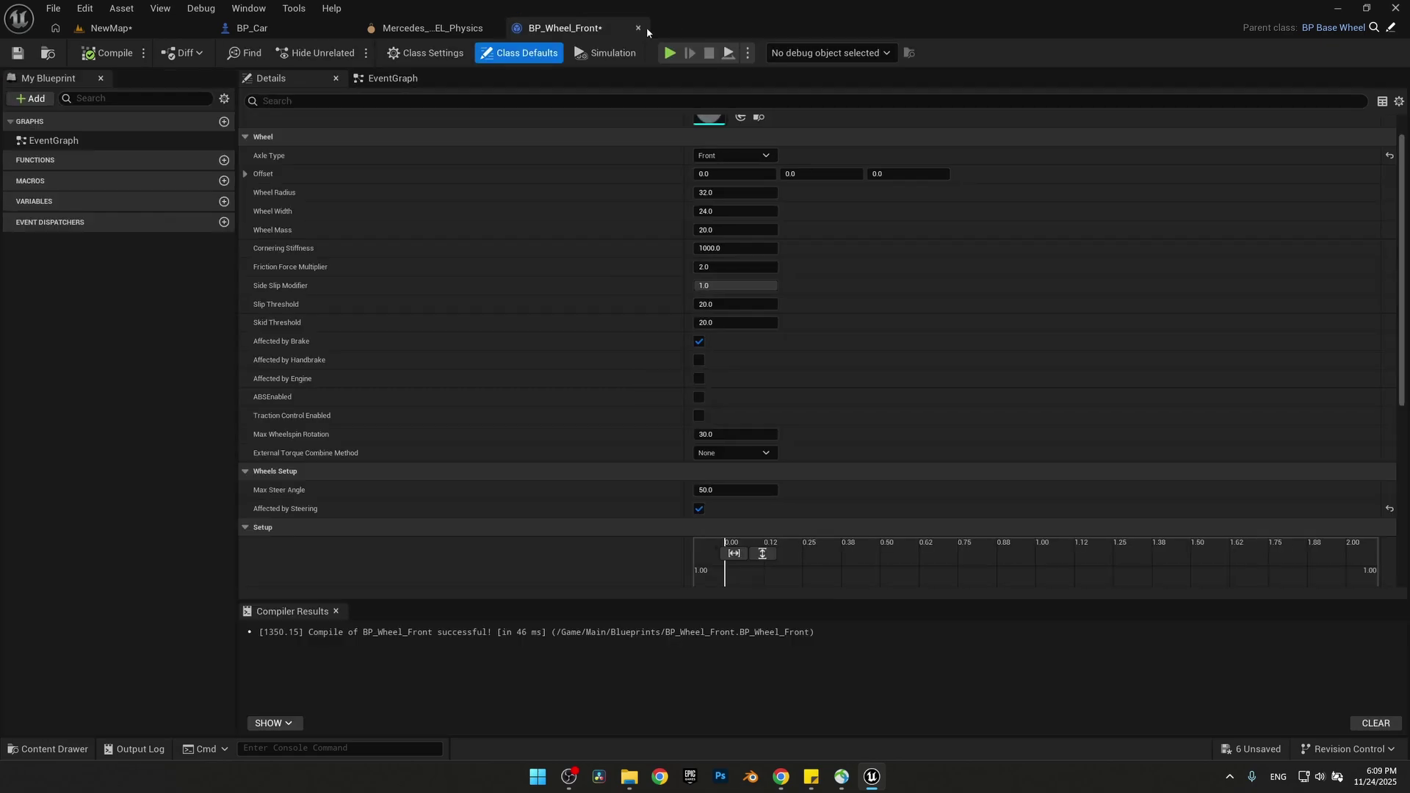
pyautogui.click(641, 28)
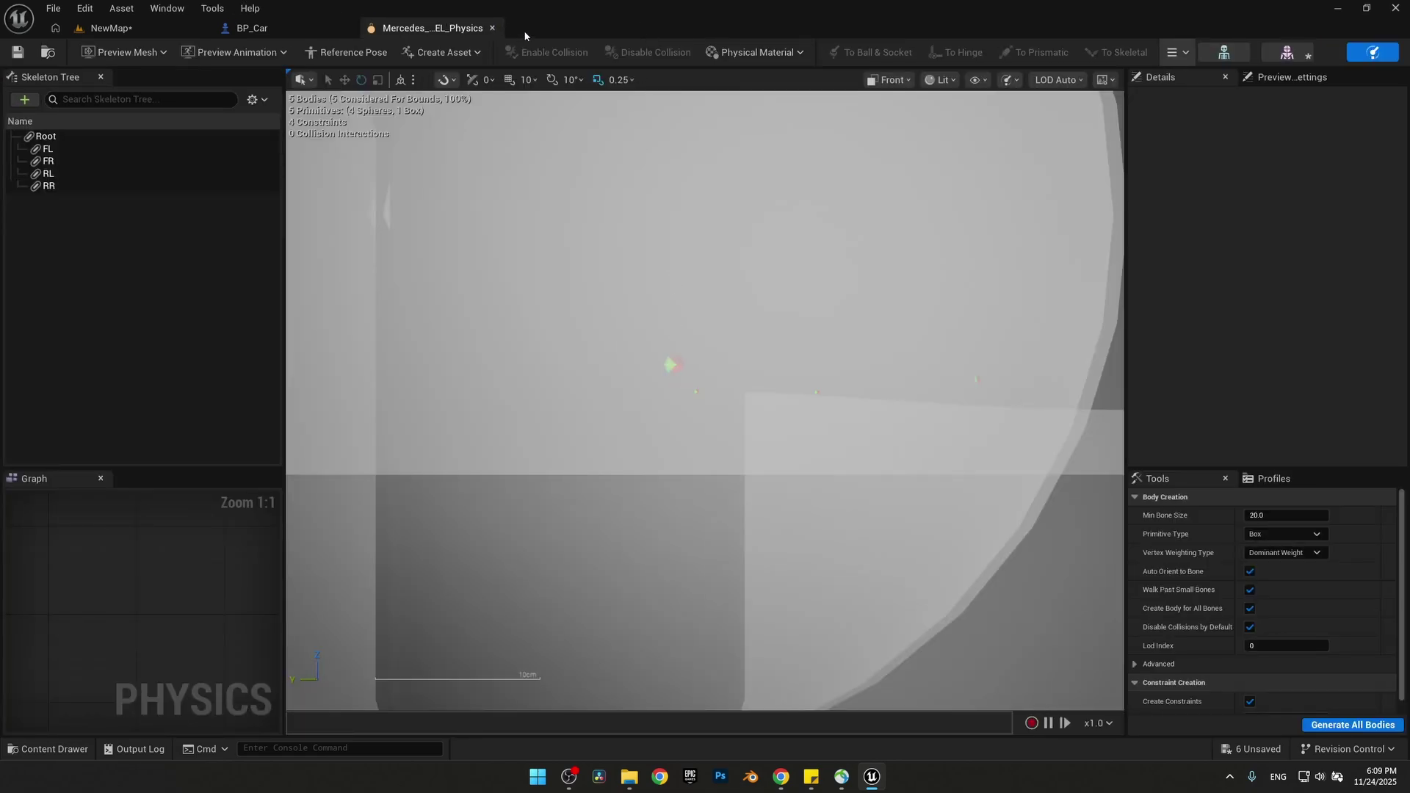
pyautogui.click(493, 28)
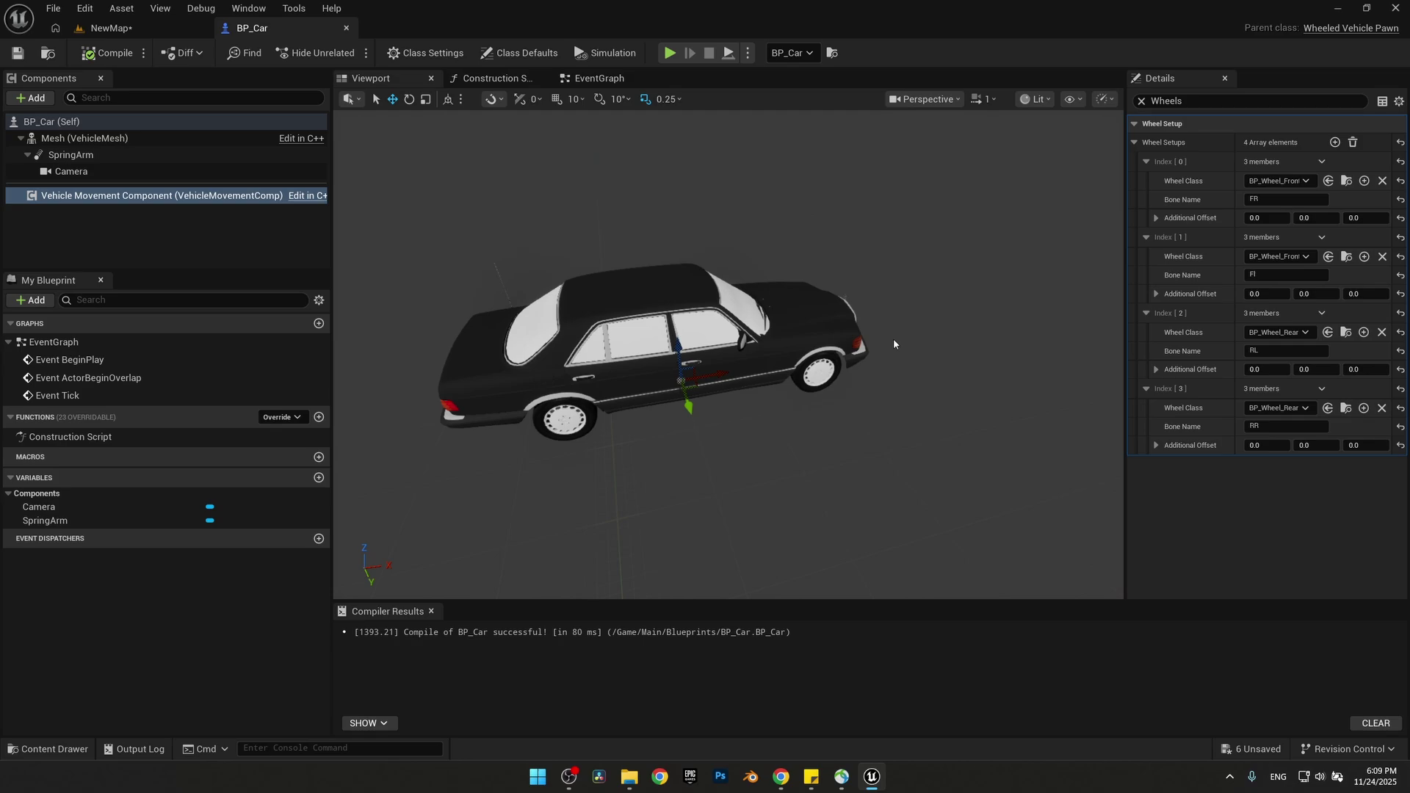
# - In Content/Main, create a Player Controller Blueprint class, DrivableVehiclePlayerController
pyautogui.click(48, 748)
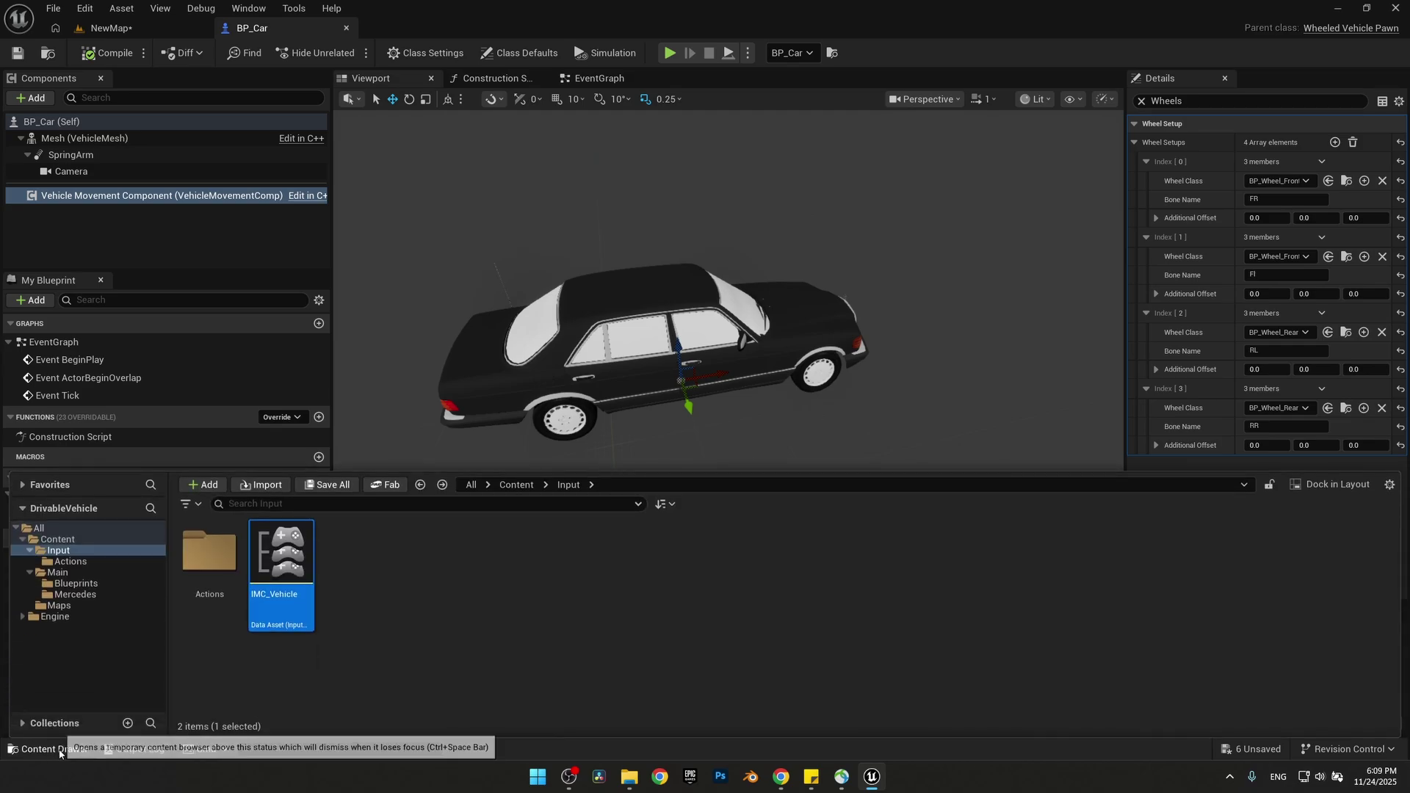
pyautogui.click(389, 579)
pyautogui.click(59, 572)
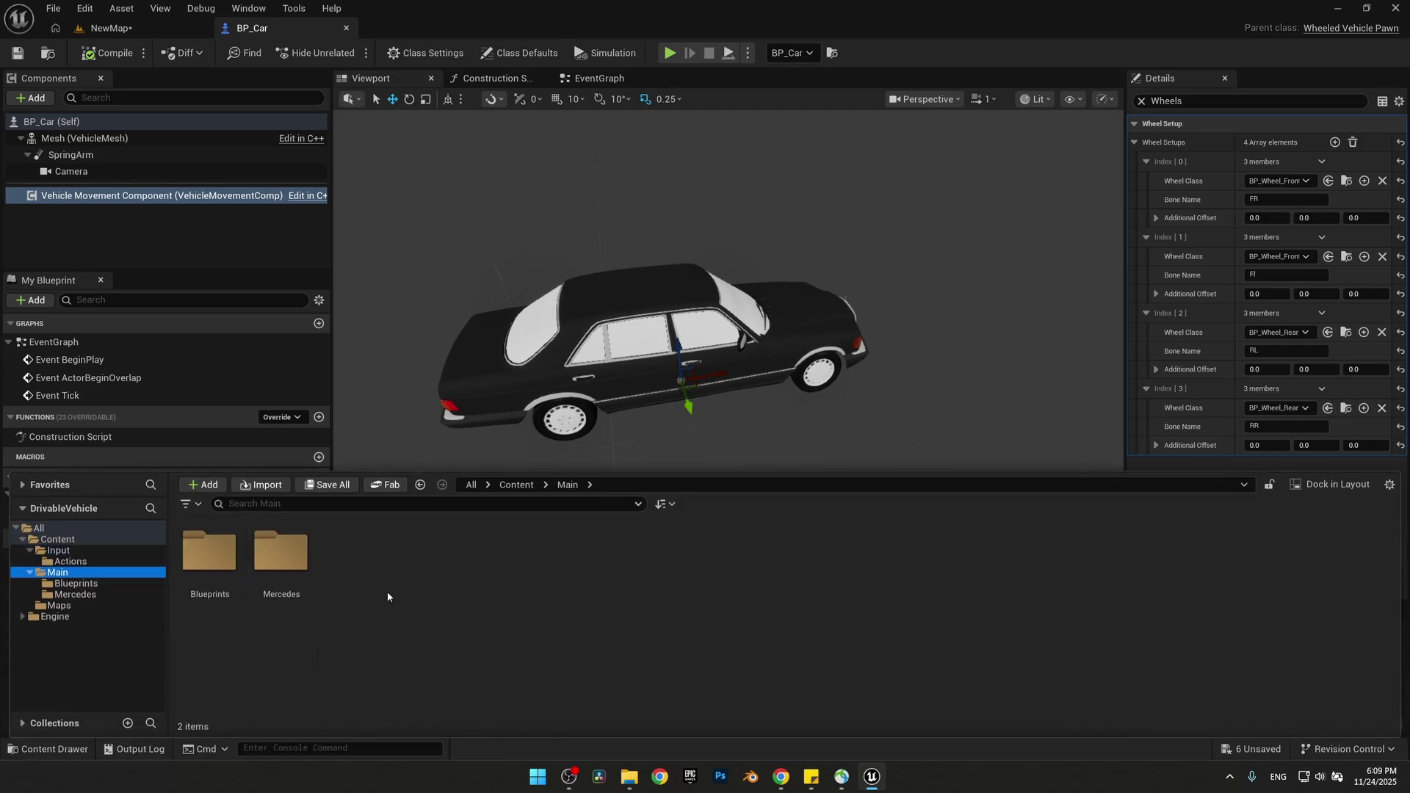
pyautogui.rightClick(345, 577)
pyautogui.click(423, 172)
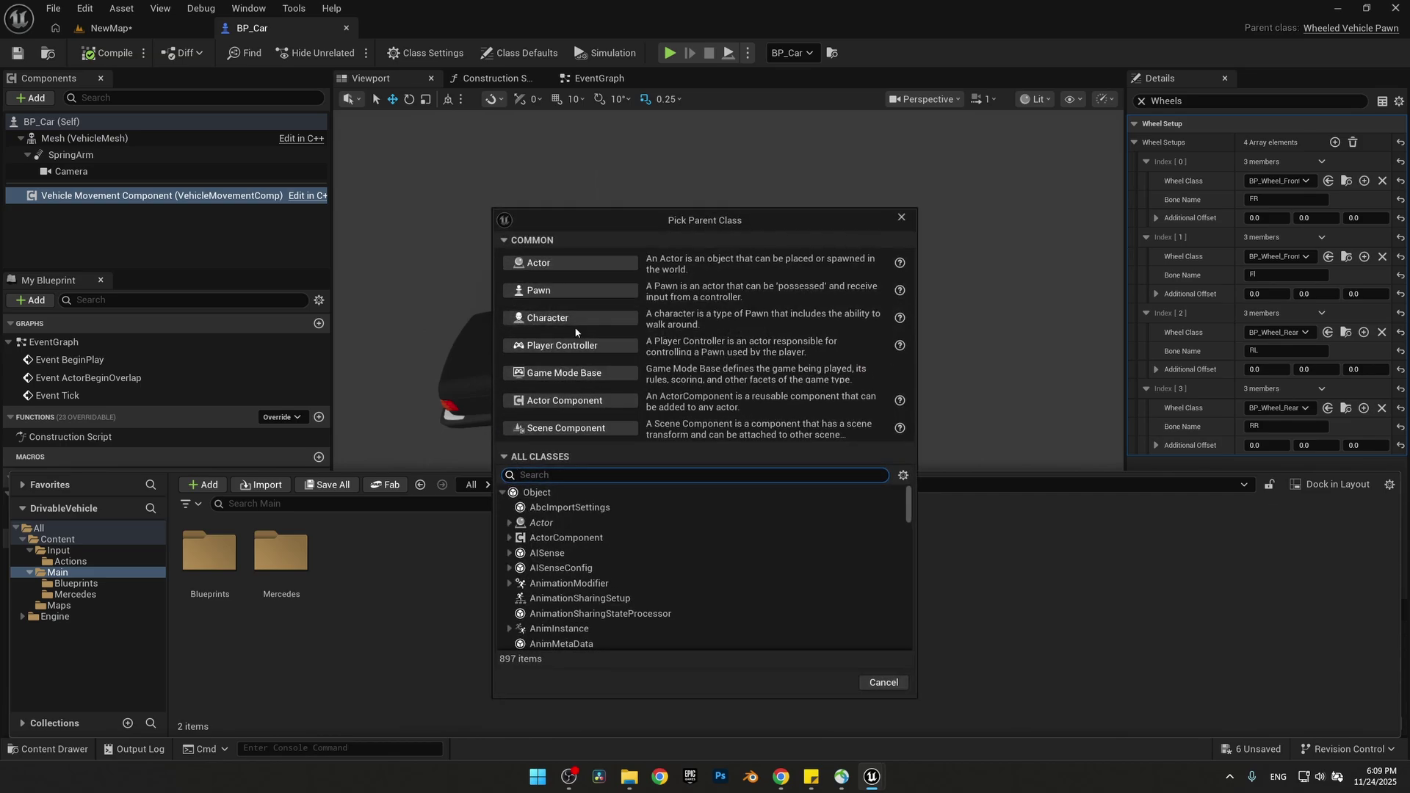
pyautogui.click(567, 354)
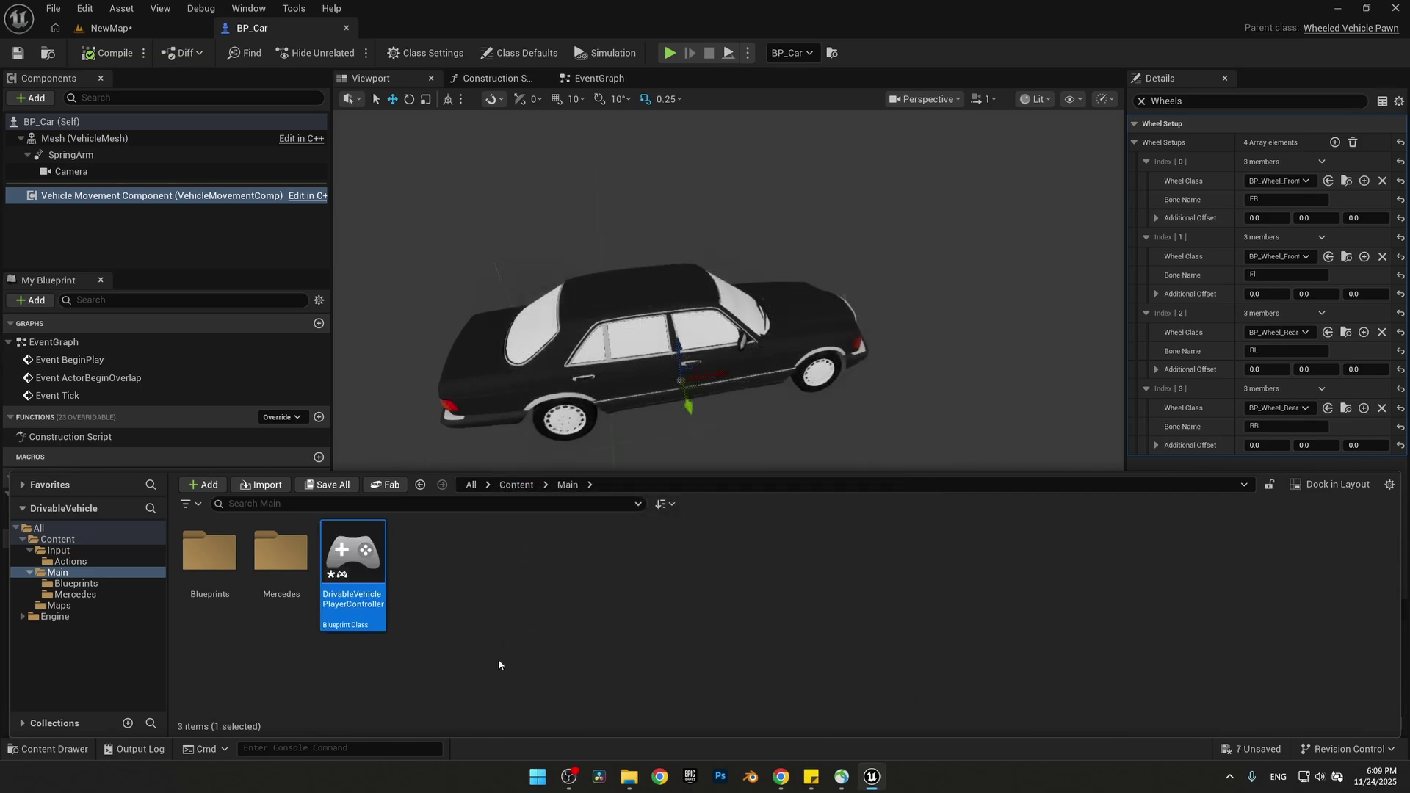
# - Create a Game Mode Base Blueprint class, DrivableVehicleGameMode, beside it
pyautogui.rightClick(475, 617)
pyautogui.click(536, 210)
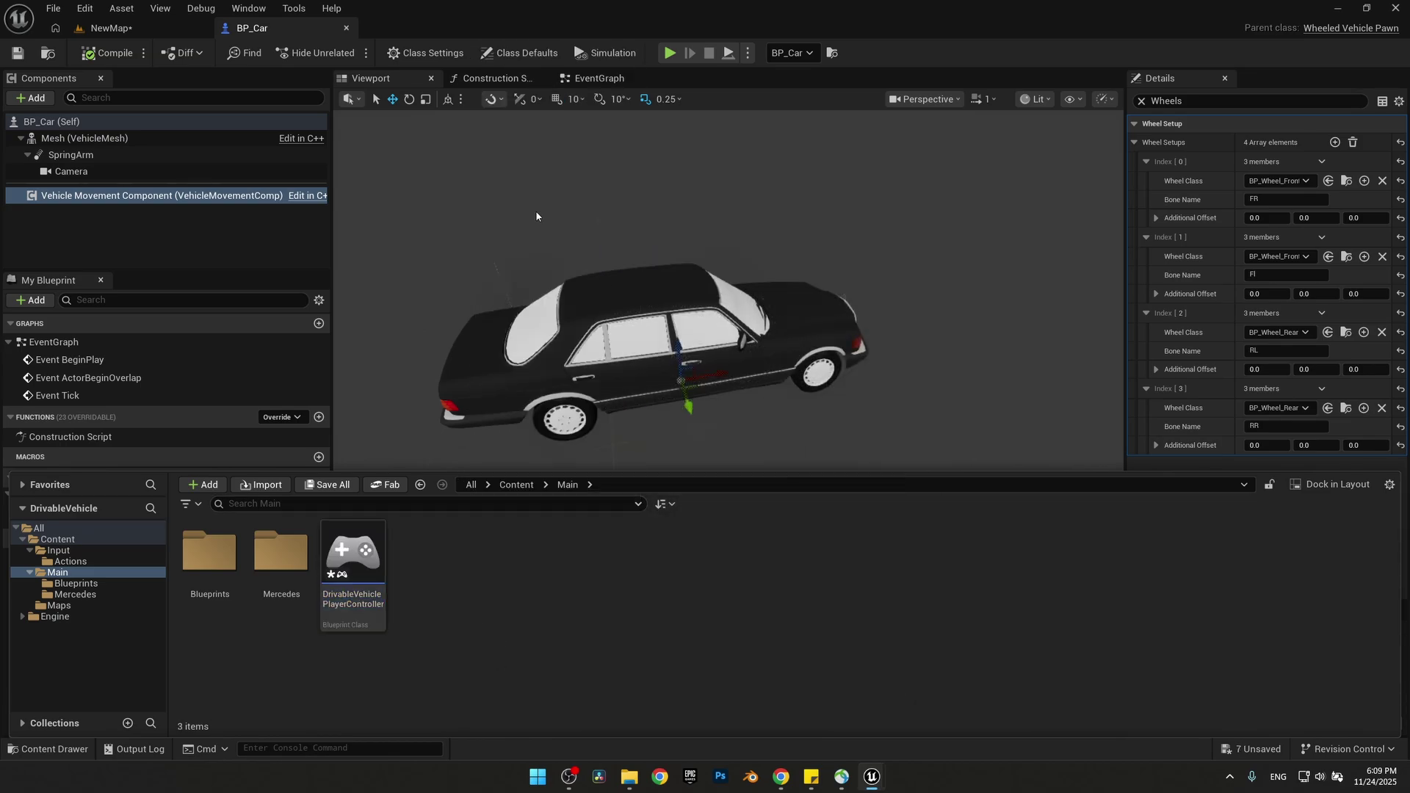
pyautogui.click(569, 375)
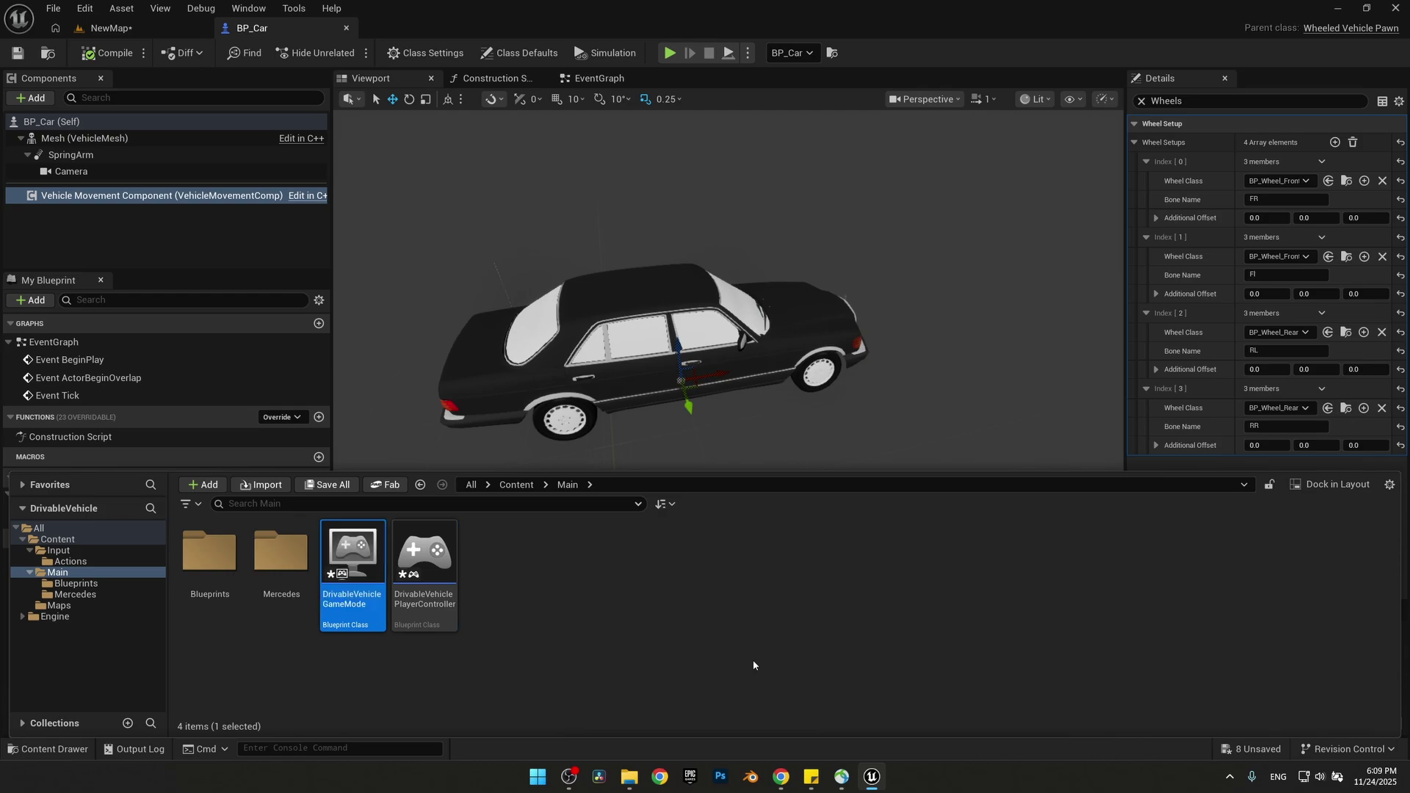
# - Open DrivableVehiclePlayerController's event graph and delete the unused Event Tick node
pyautogui.doubleClick(425, 558)
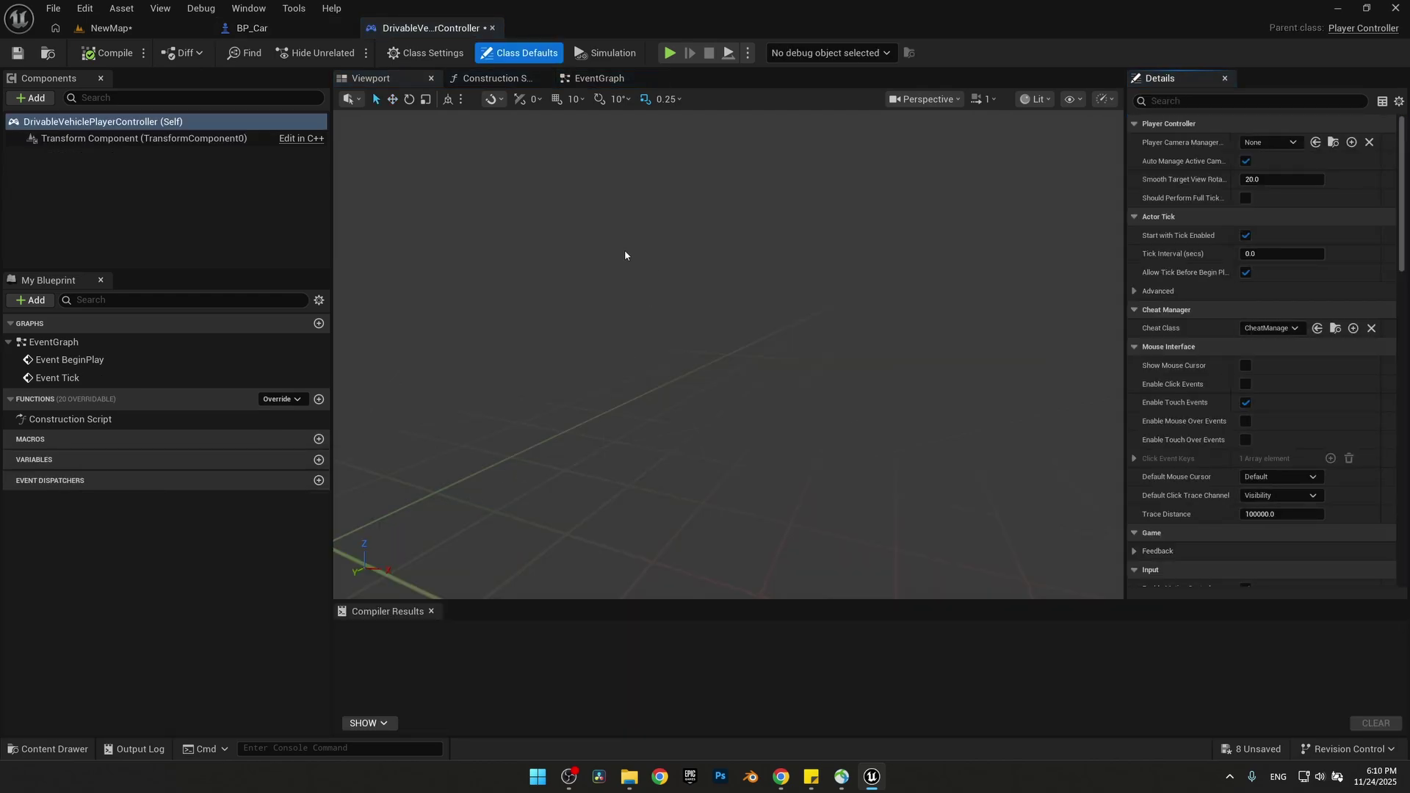
pyautogui.click(599, 77)
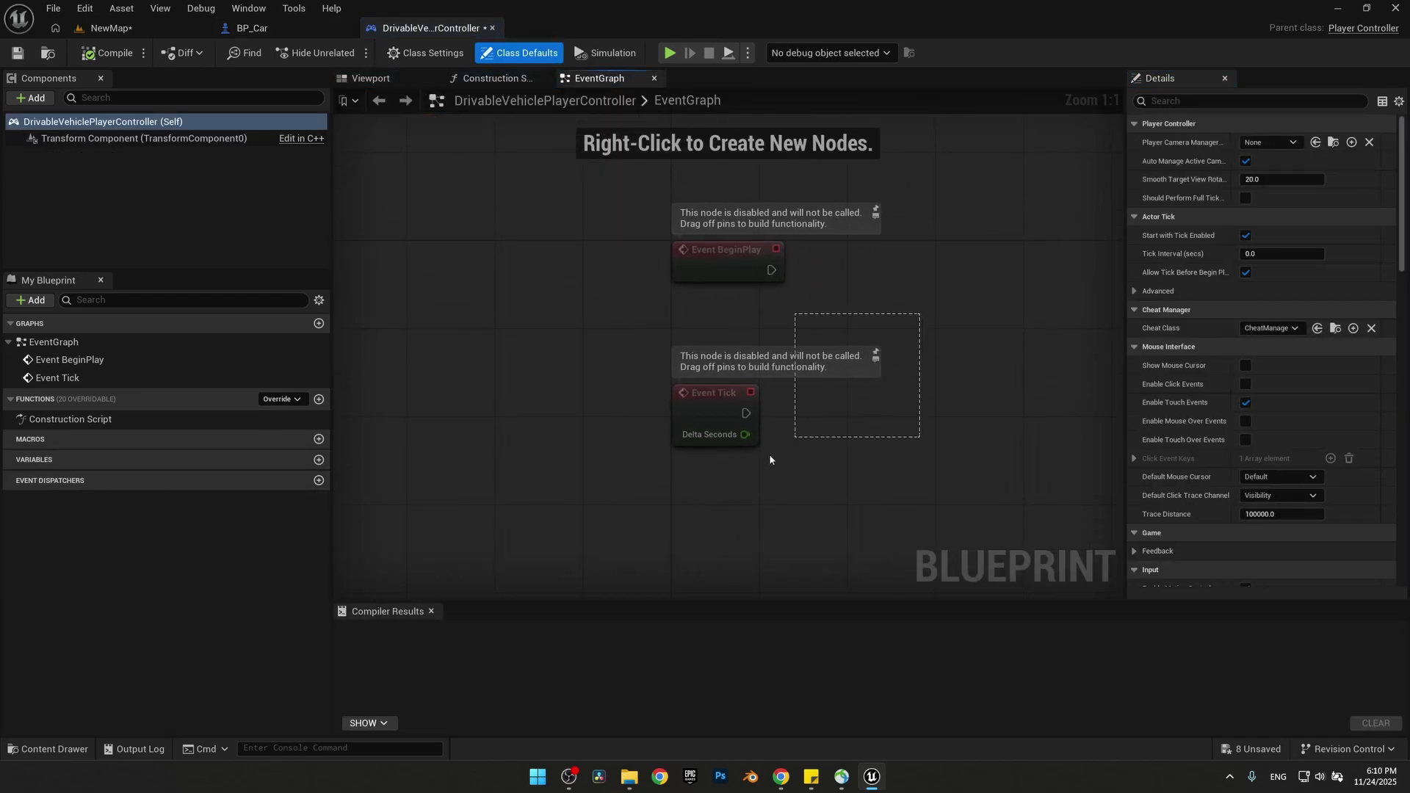
pyautogui.moveTo(768, 454); pyautogui.dragTo(623, 503)
pyautogui.press('Delete')
# - Add an Add Mapping Context node after Event BeginPlay, set to IMC_Vehicle
pyautogui.moveTo(792, 289); pyautogui.dragTo(552, 369, button='right')
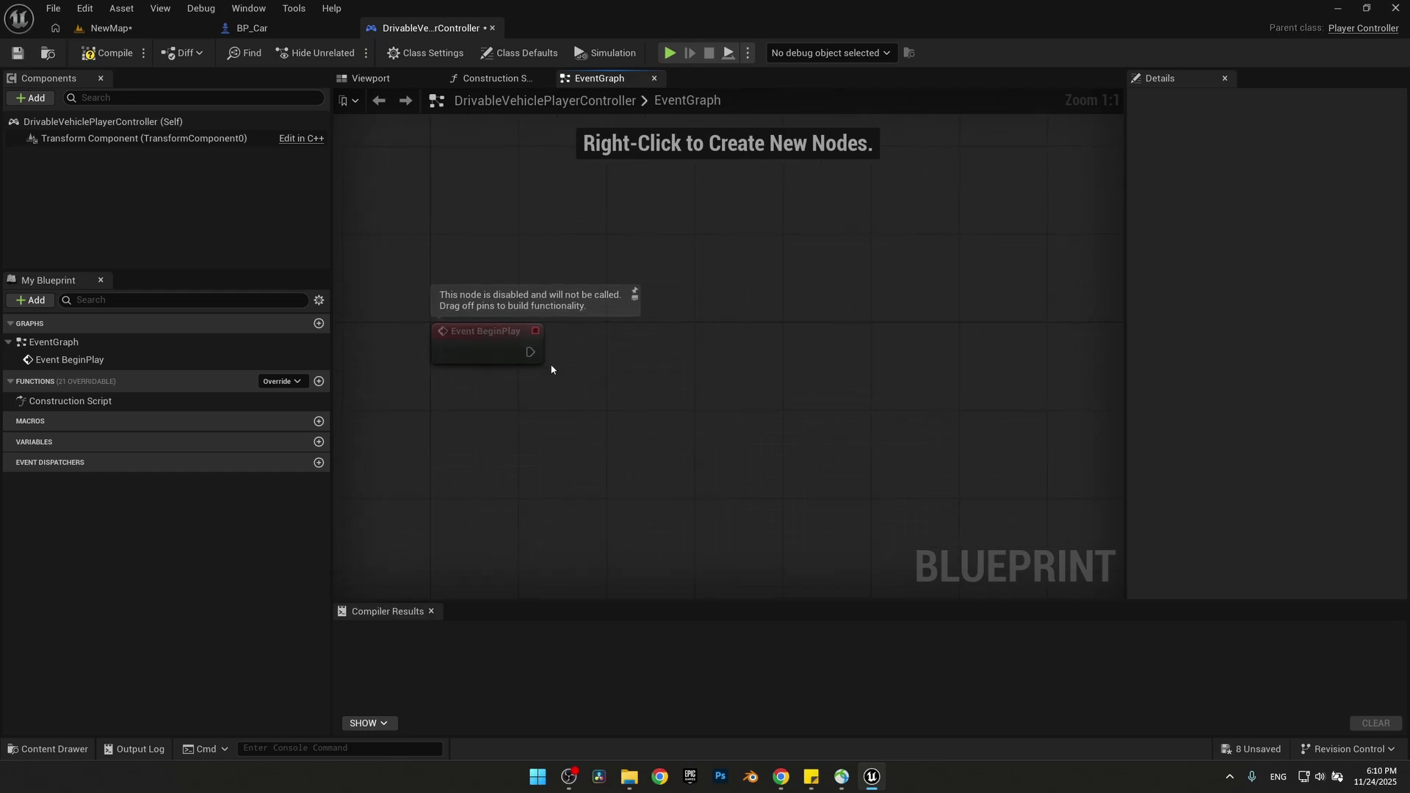
pyautogui.moveTo(530, 352); pyautogui.dragTo(711, 332)
pyautogui.write('add m')
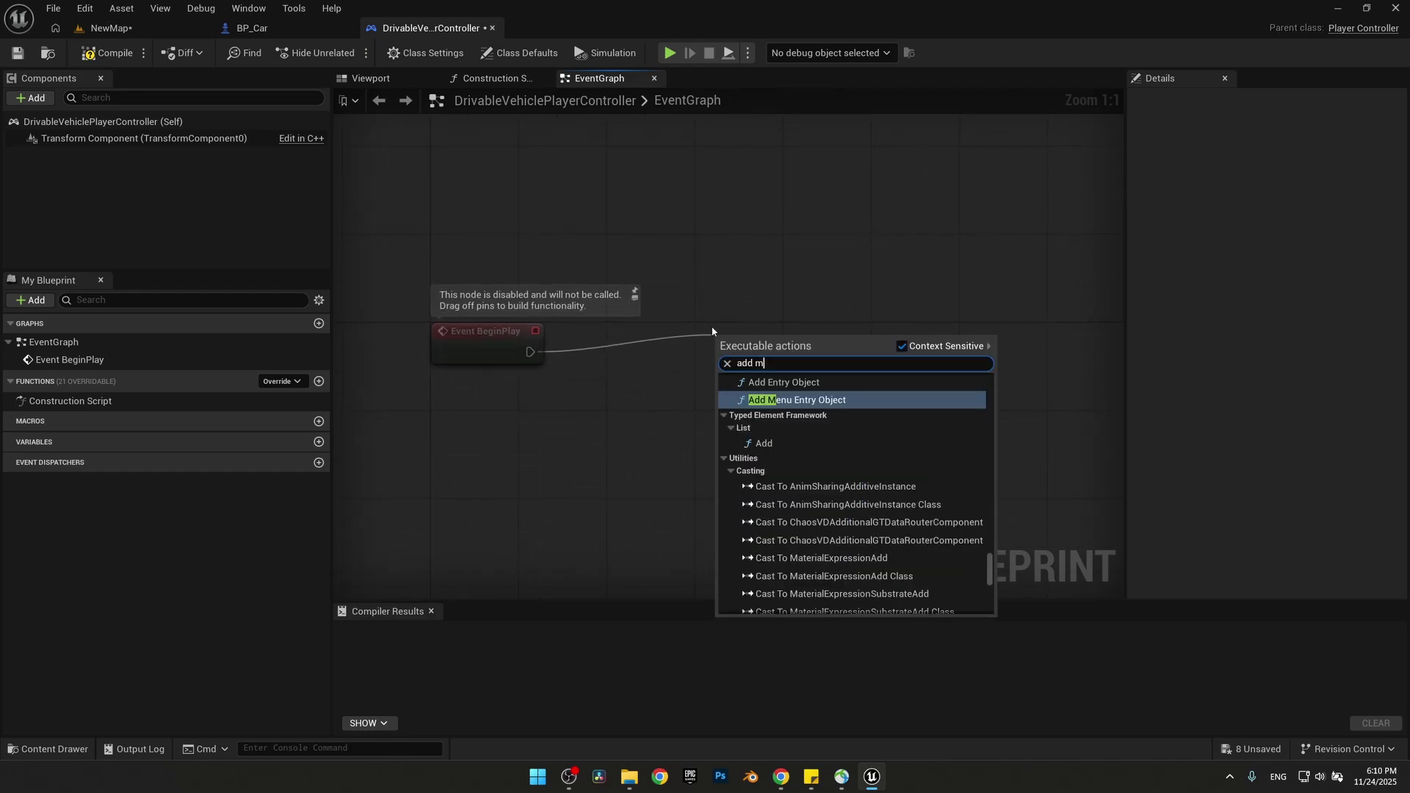
pyautogui.write('apping context')
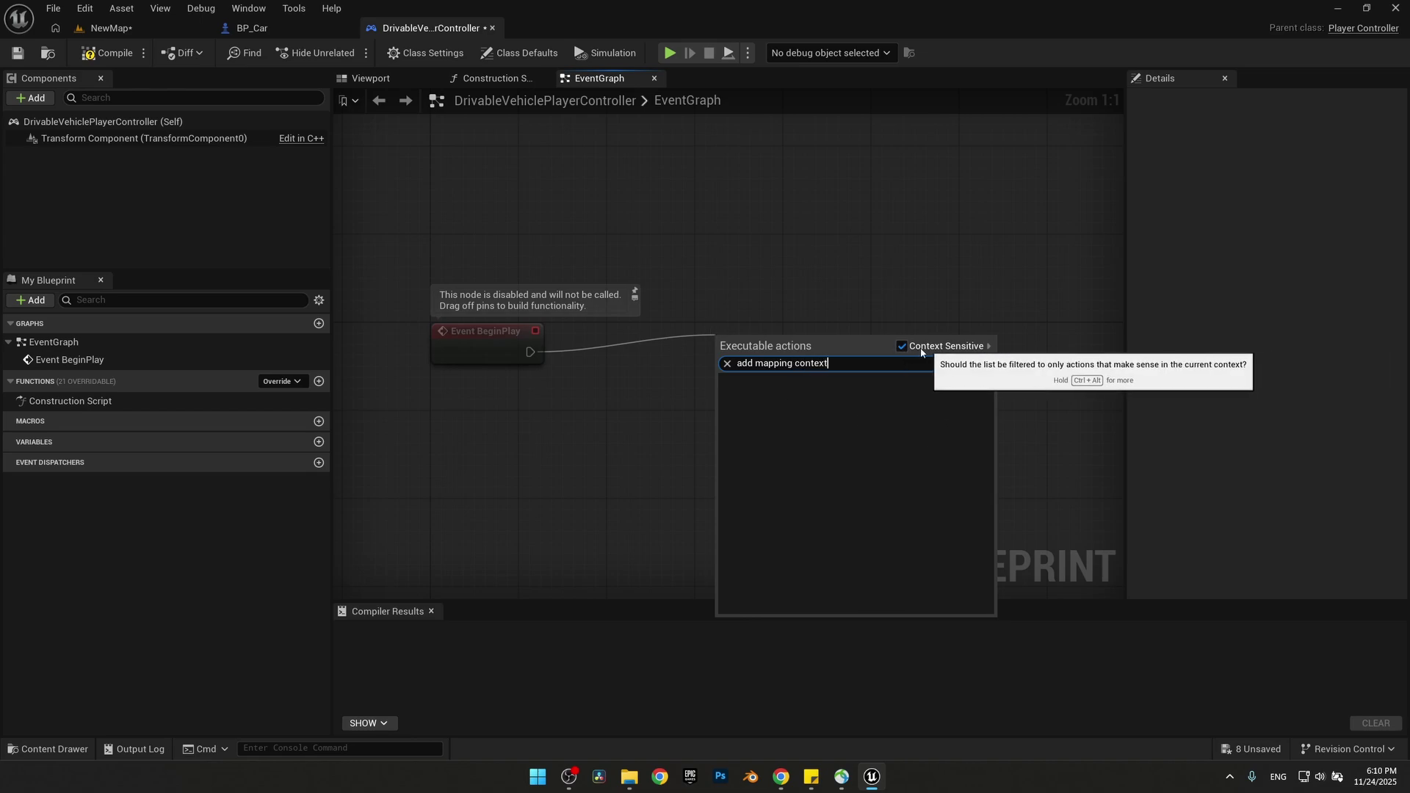
pyautogui.click(901, 346)
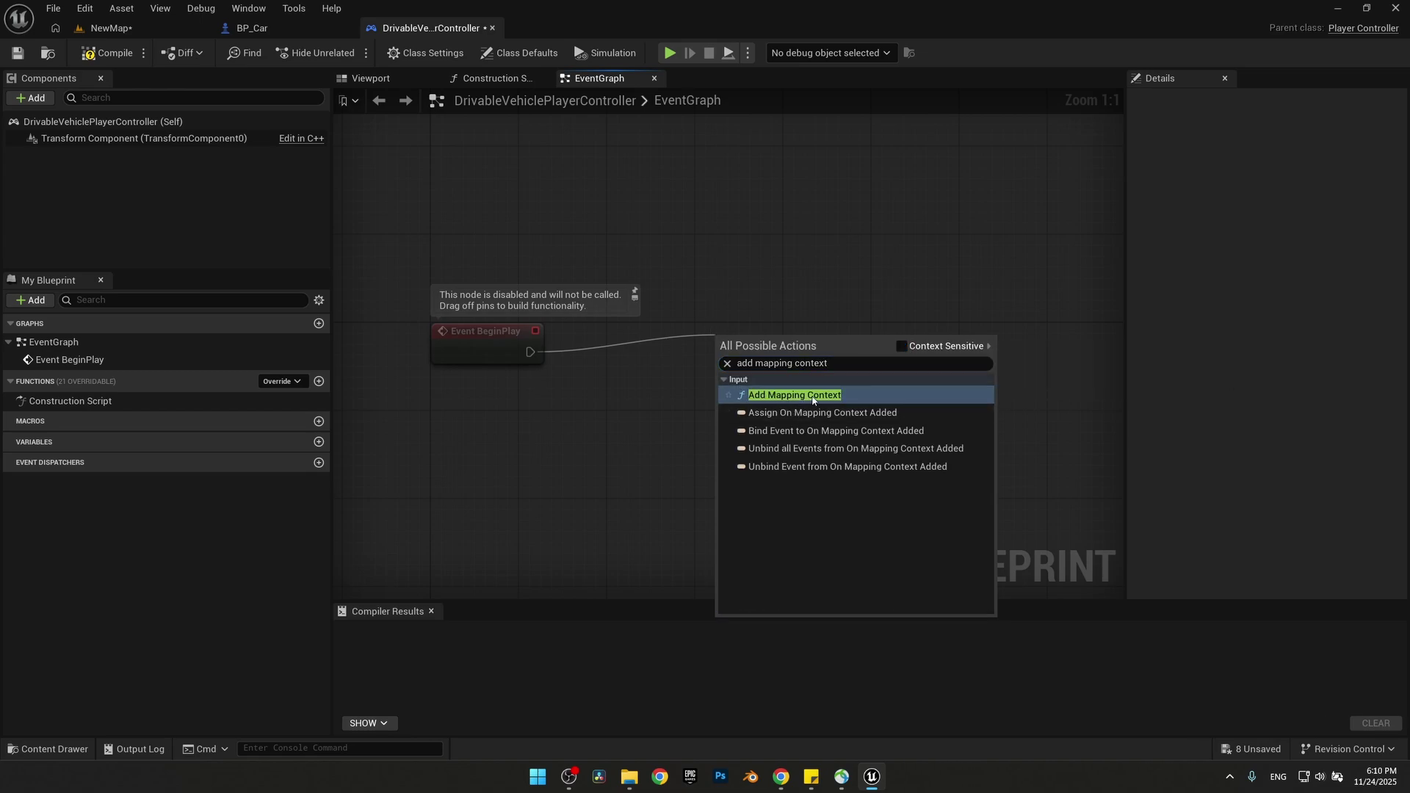
pyautogui.click(812, 395)
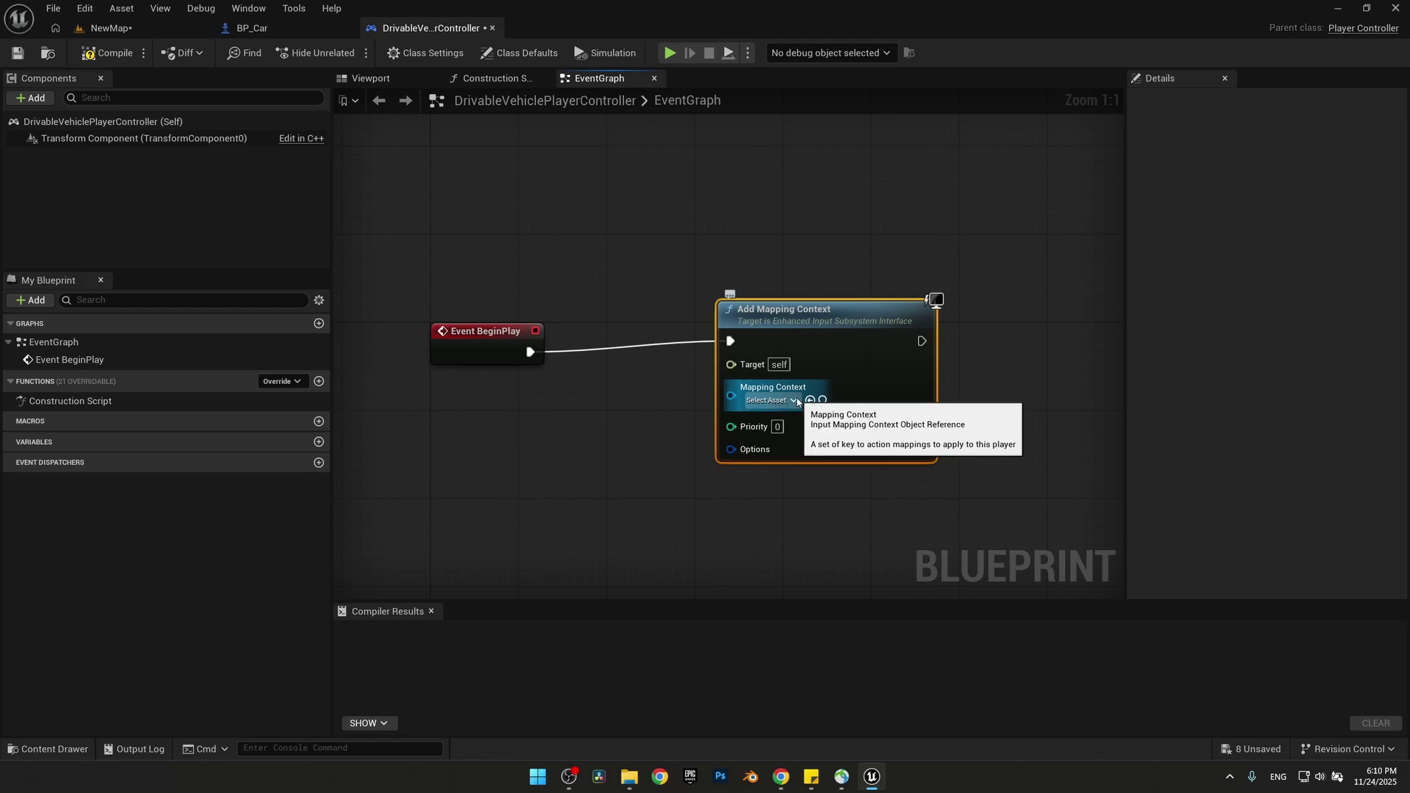
pyautogui.click(794, 400)
pyautogui.click(837, 487)
# - Connect an Enhanced Input Local Player Subsystem node to the mapping node's Target
pyautogui.moveTo(602, 475); pyautogui.dragTo(699, 427, button='right')
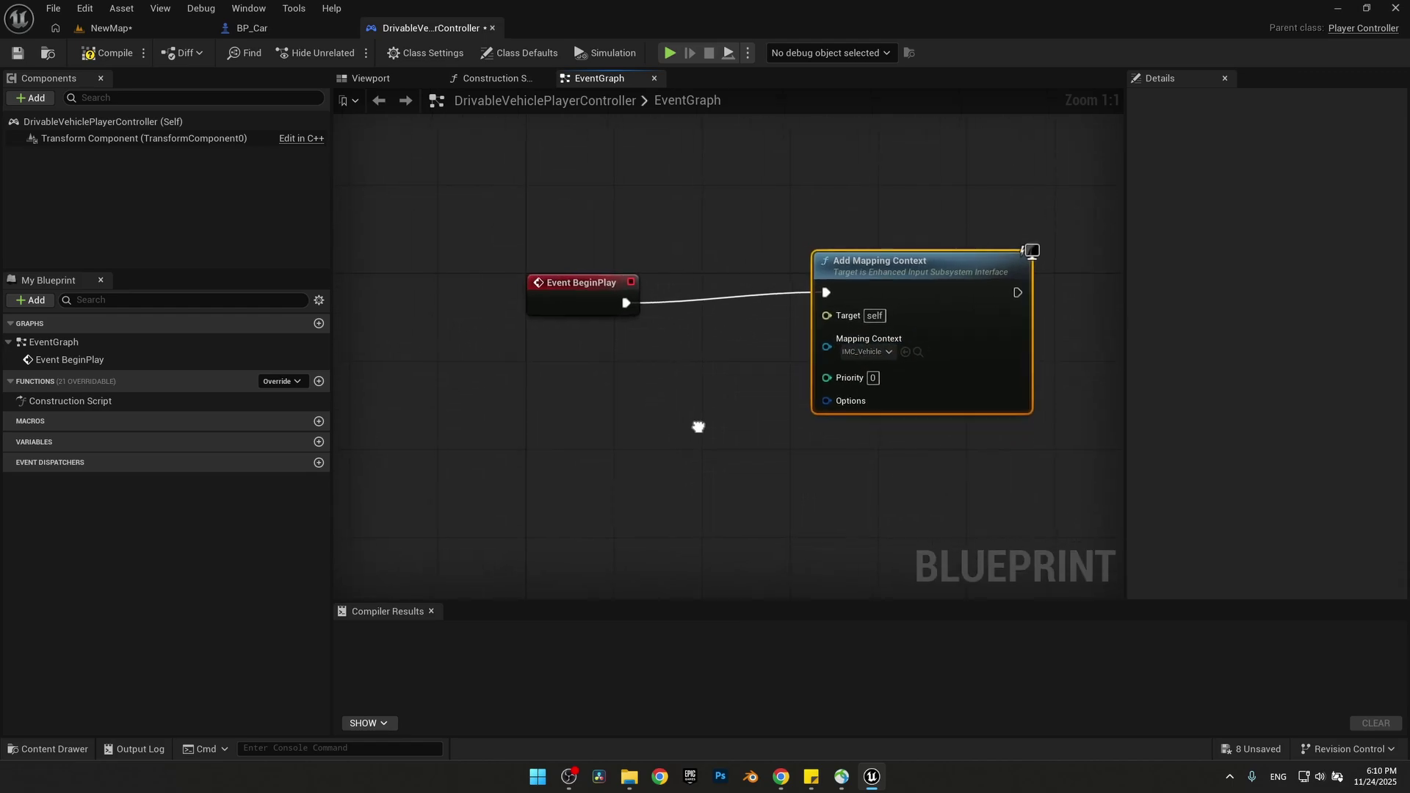
pyautogui.moveTo(826, 315); pyautogui.dragTo(643, 439)
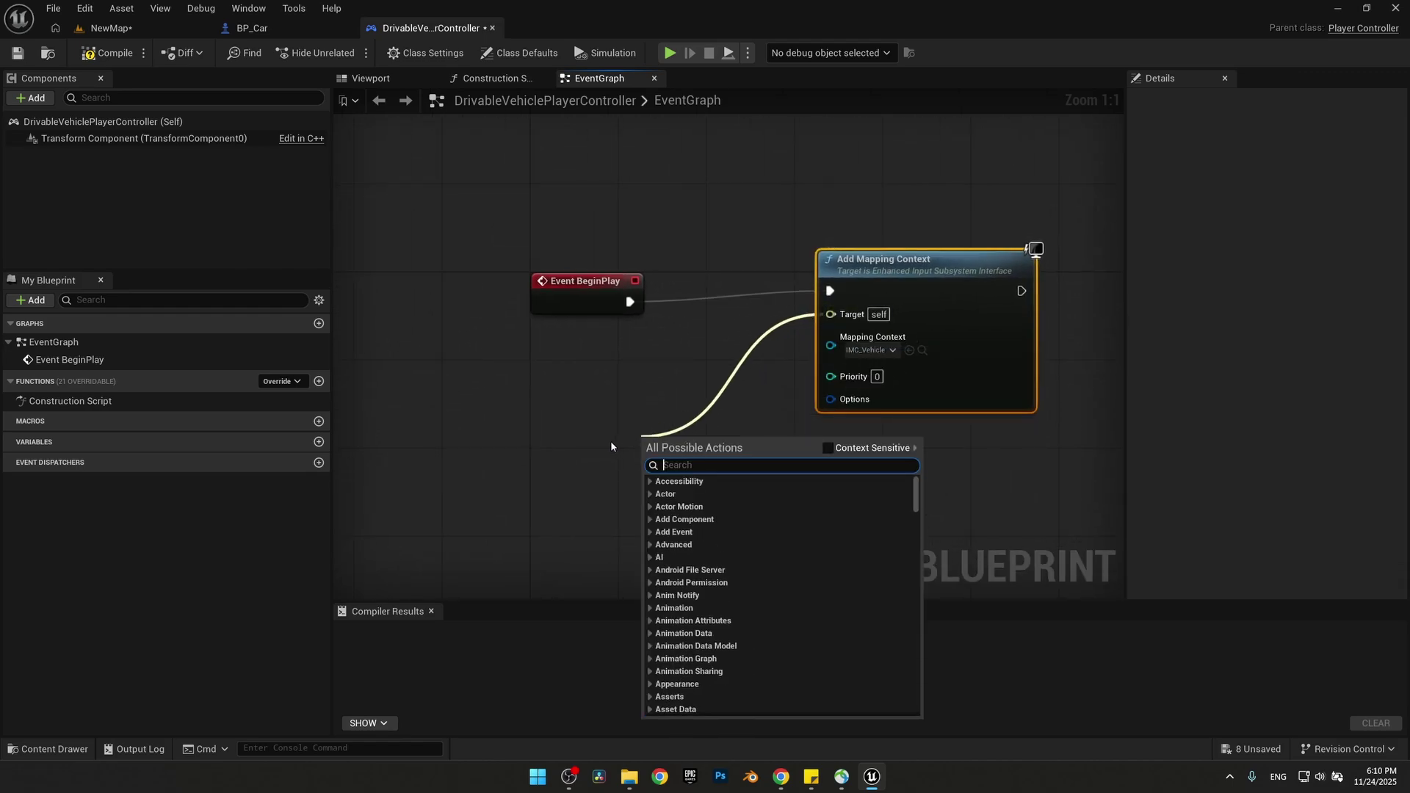
pyautogui.write('Enhan')
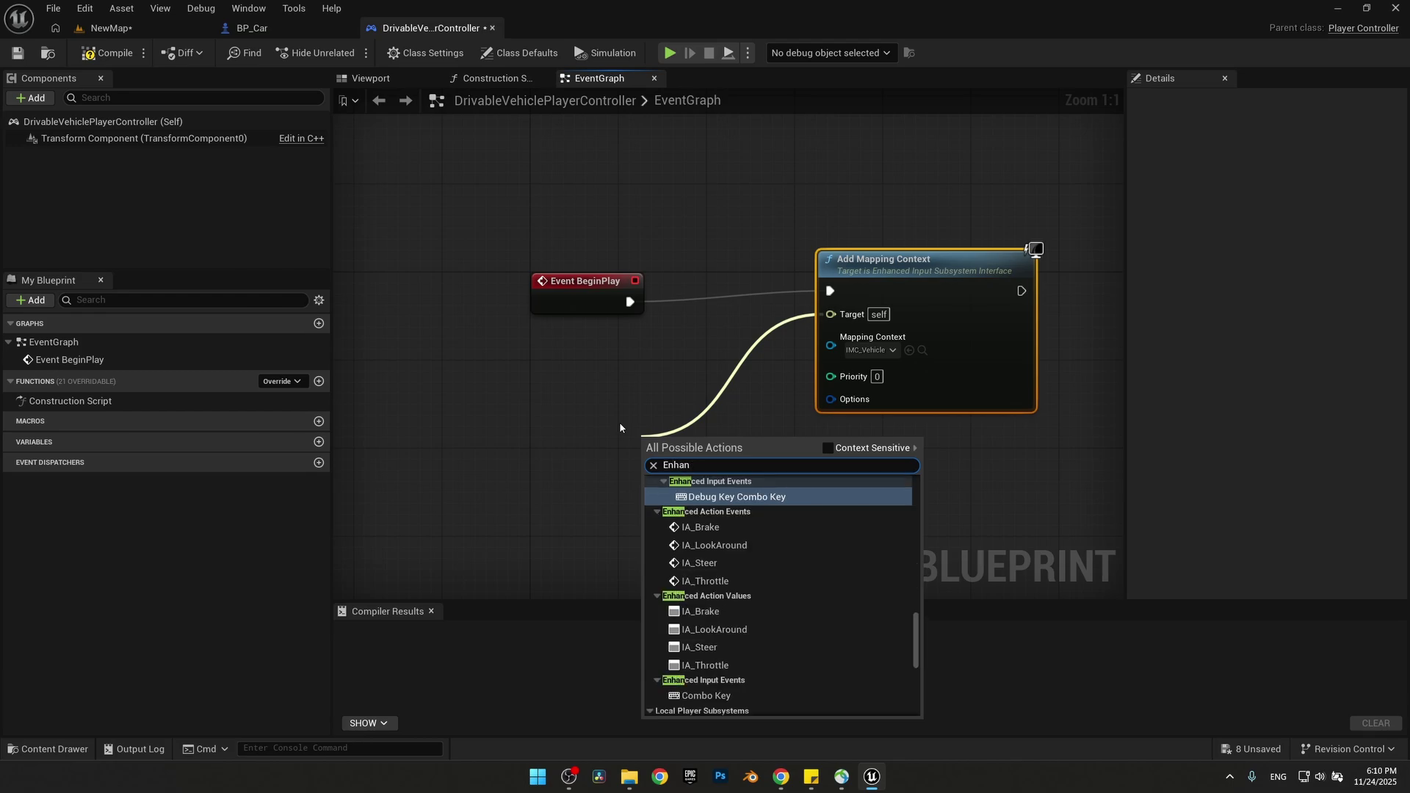
pyautogui.write('cedInp')
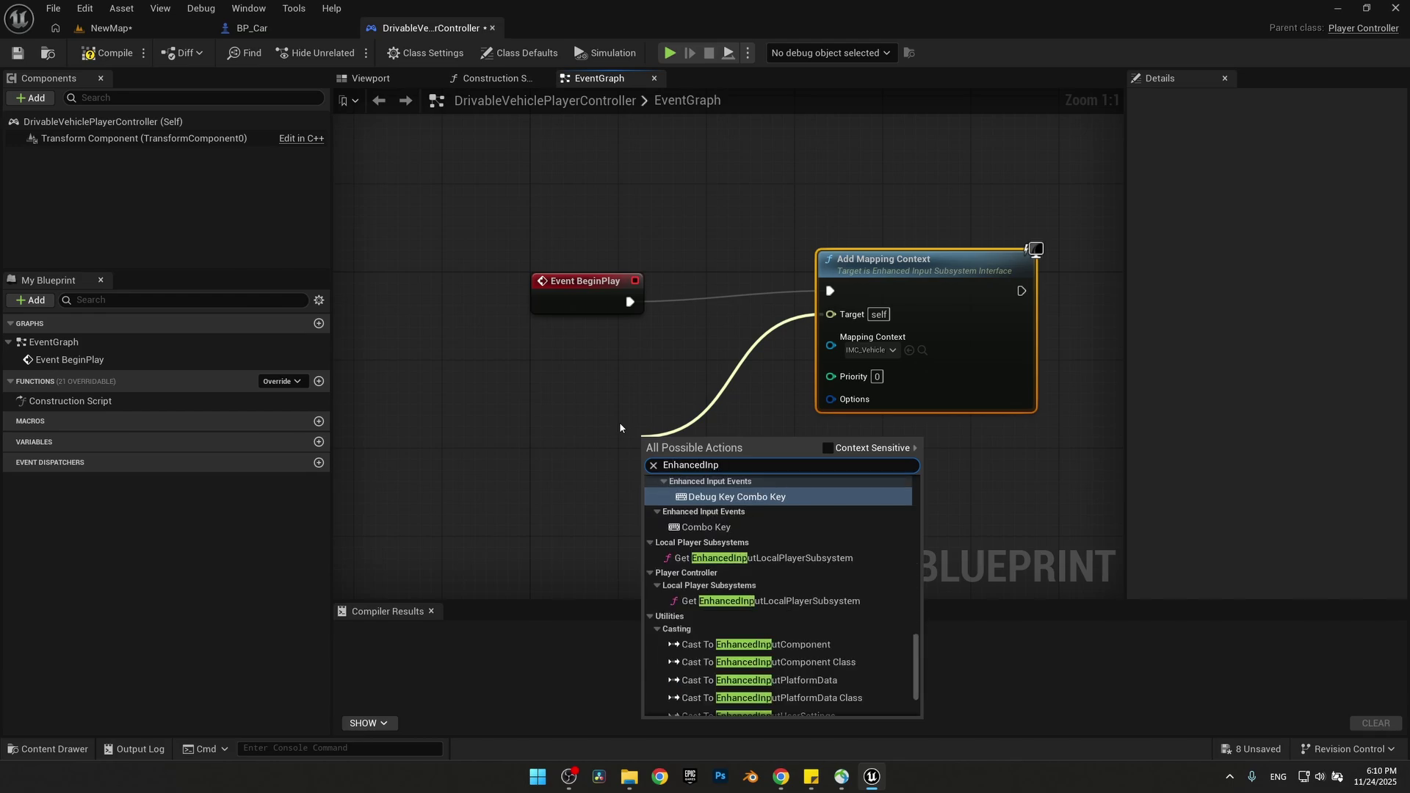
pyautogui.click(783, 561)
pyautogui.moveTo(705, 425); pyautogui.dragTo(650, 404)
pyautogui.moveTo(819, 451); pyautogui.dragTo(787, 468, button='right')
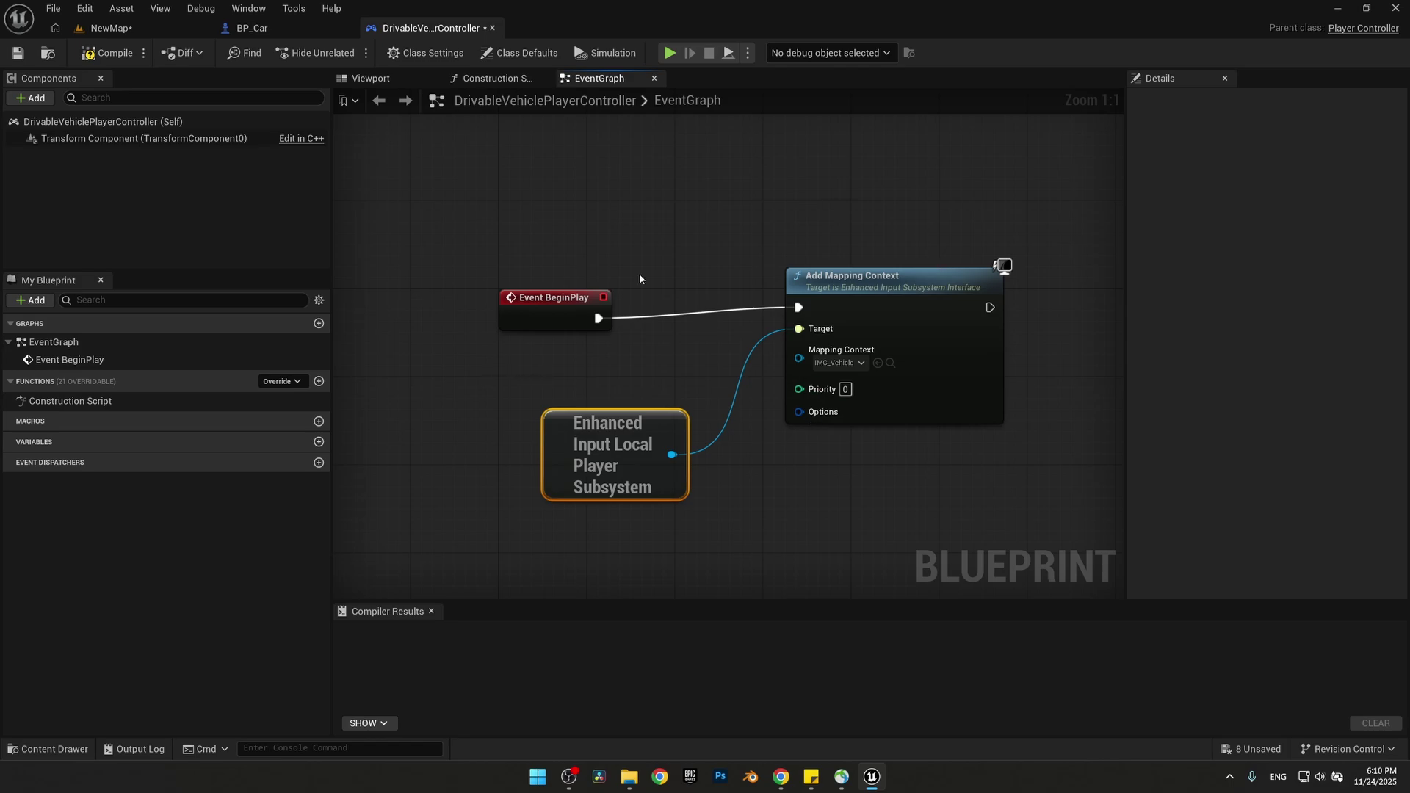
# - Compile and save the player controller Blueprint
pyautogui.click(108, 49)
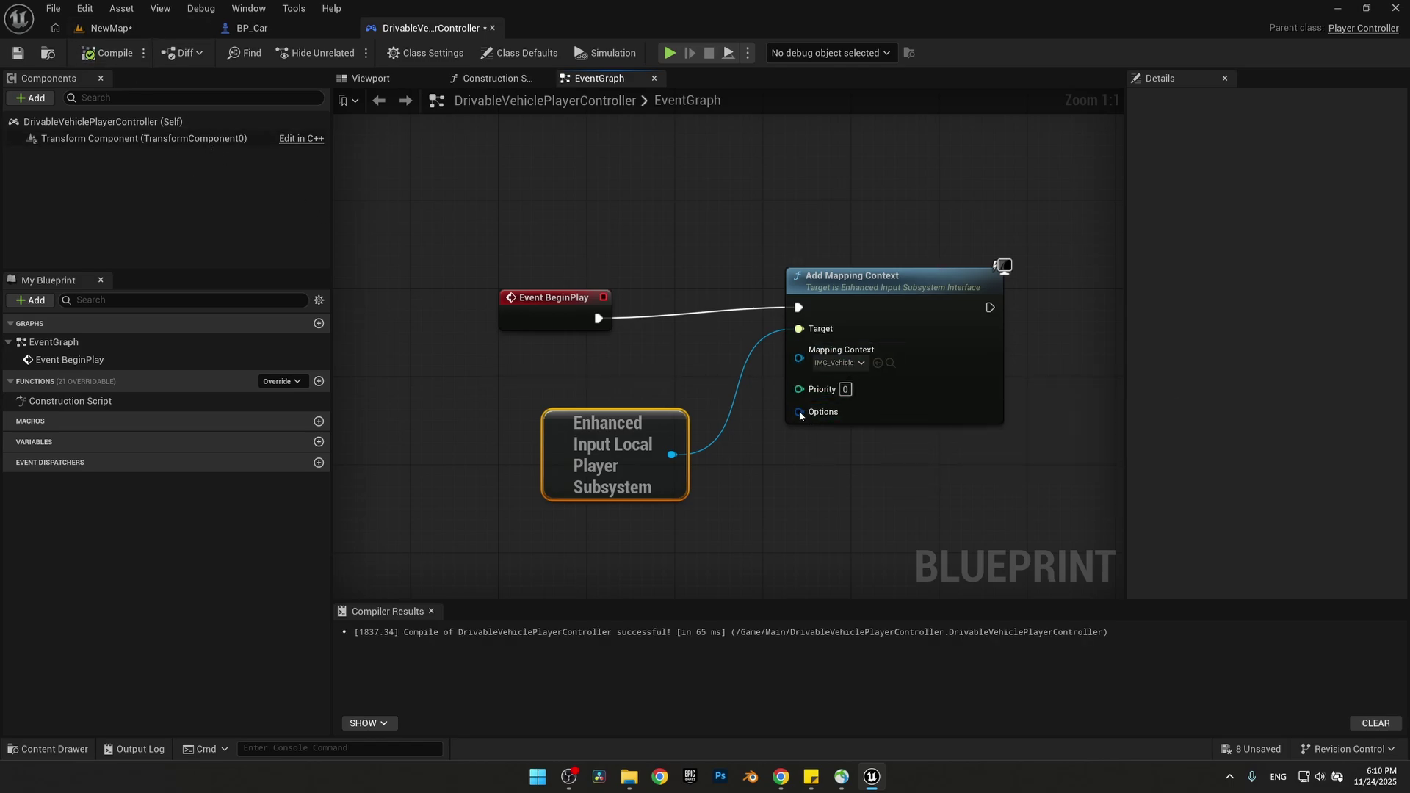
pyautogui.hotkey('ctrl', 's')
pyautogui.click(50, 750)
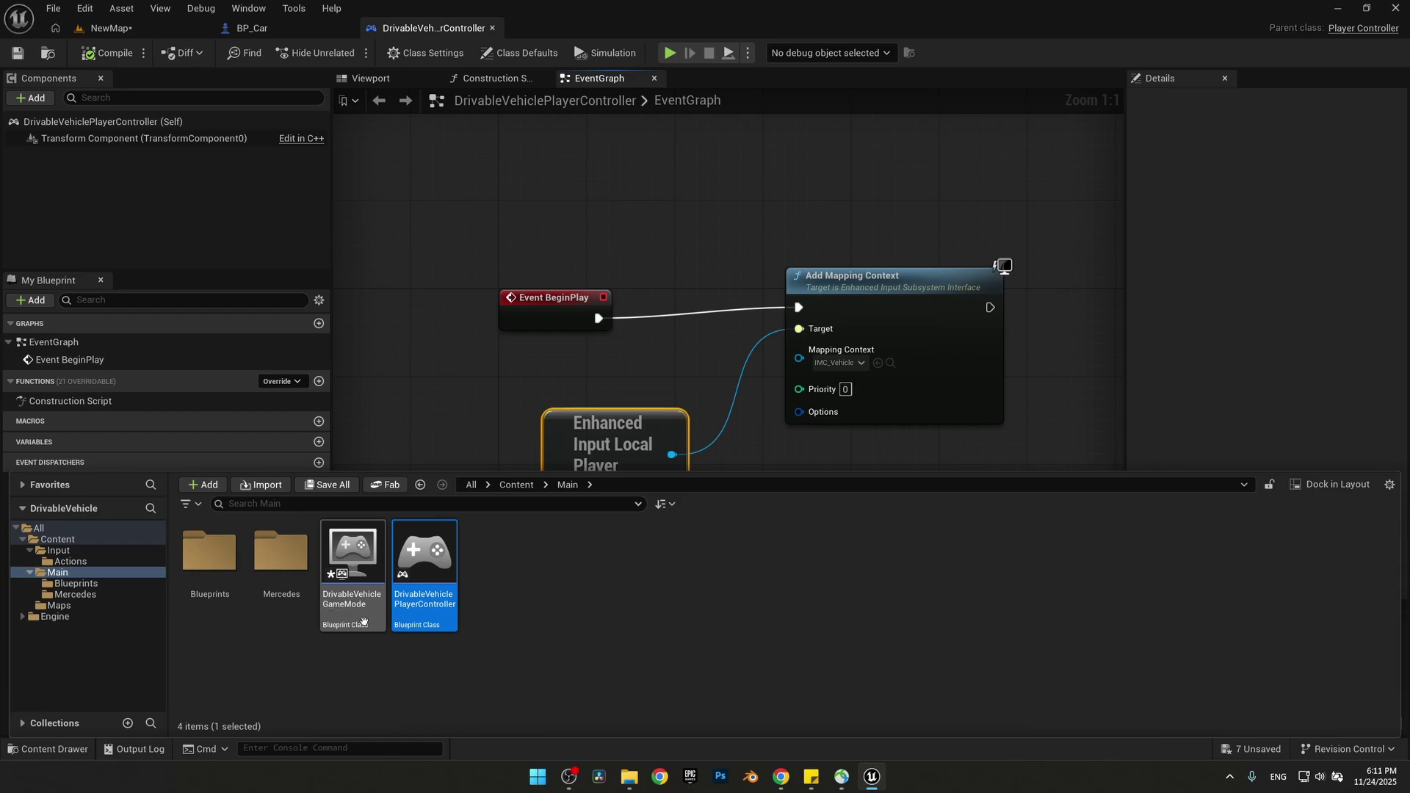
# - Set Player Controller Class to DrivableVehiclePlayerController and Default Pawn Class to BP_Car, then compile
pyautogui.doubleClick(351, 570)
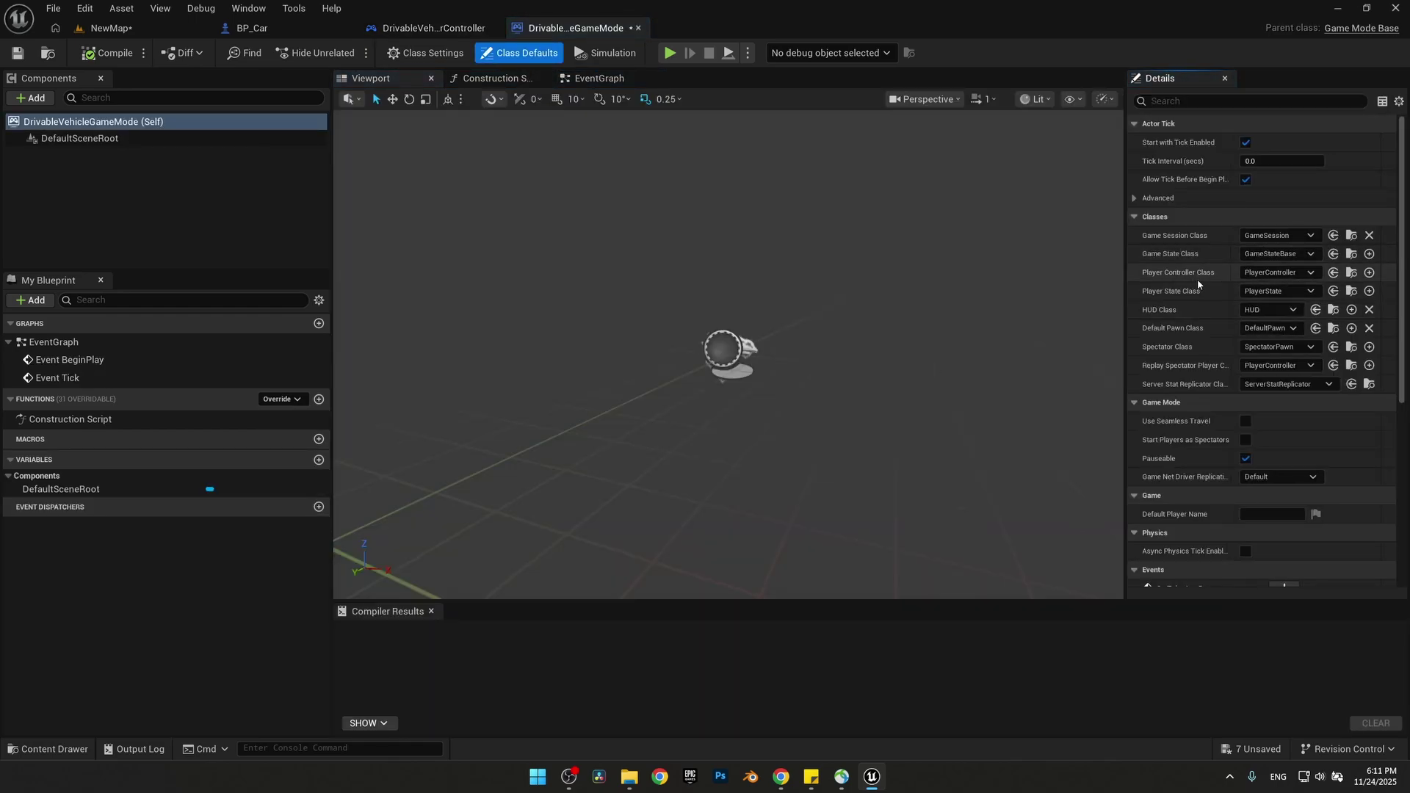
pyautogui.click(1298, 273)
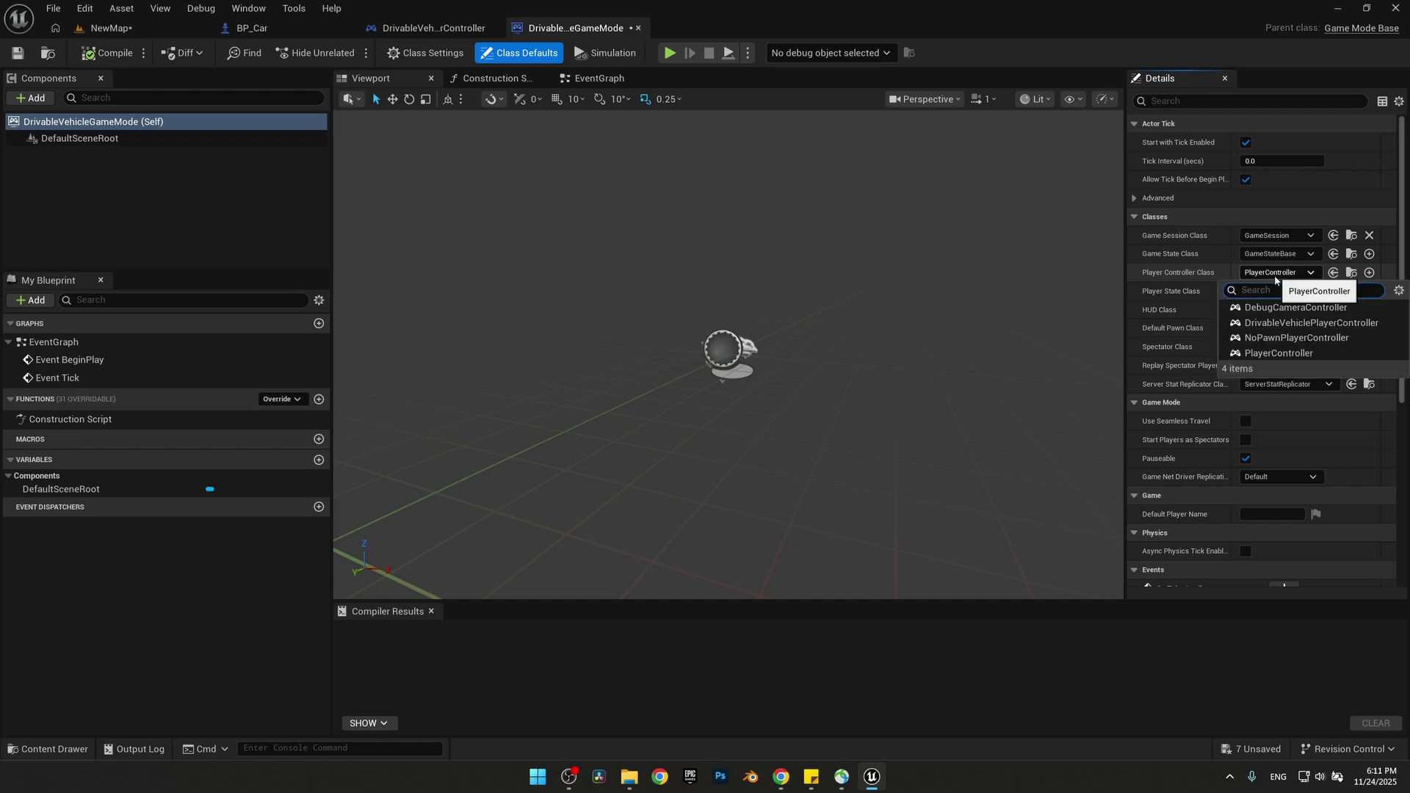
pyautogui.click(1307, 324)
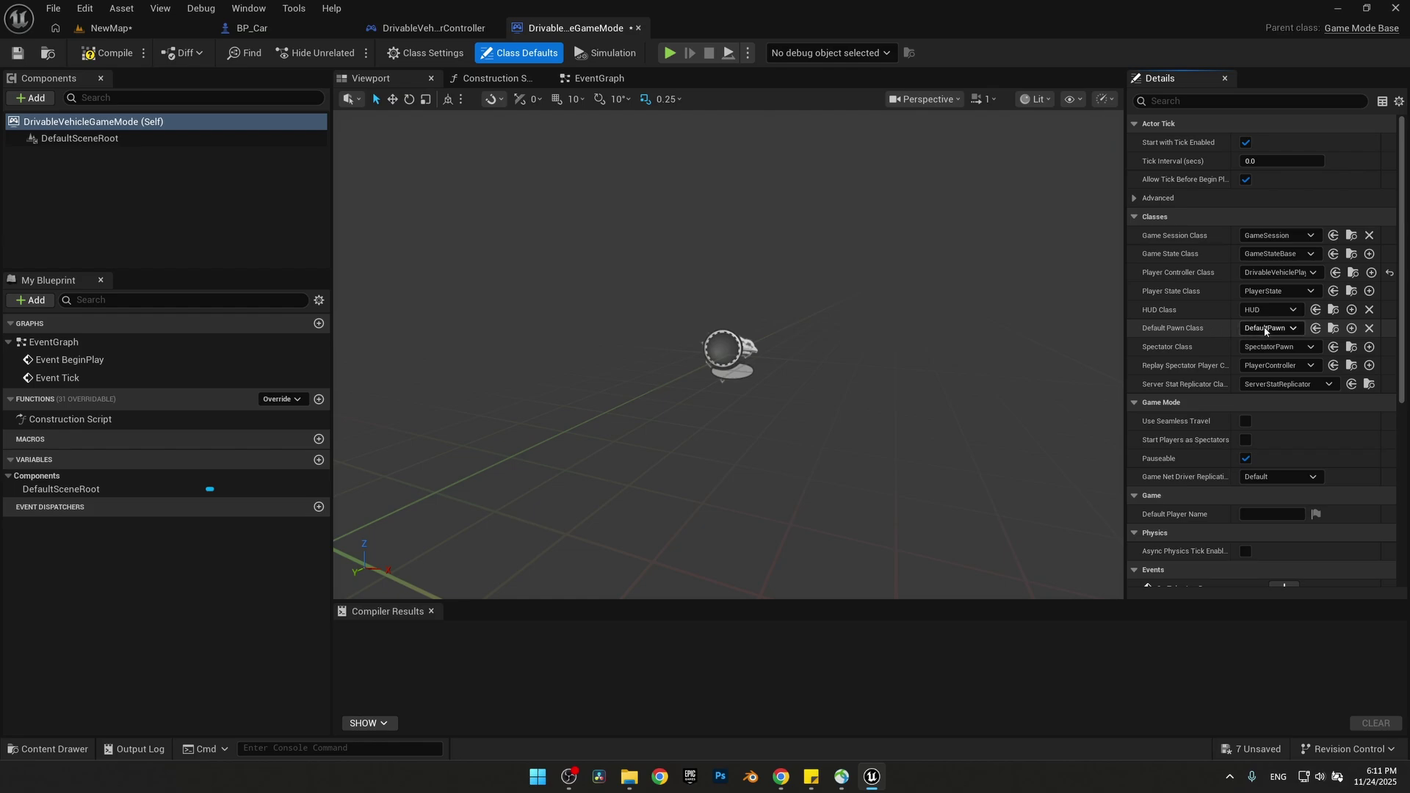
pyautogui.click(1288, 328)
pyautogui.click(1274, 394)
pyautogui.click(107, 53)
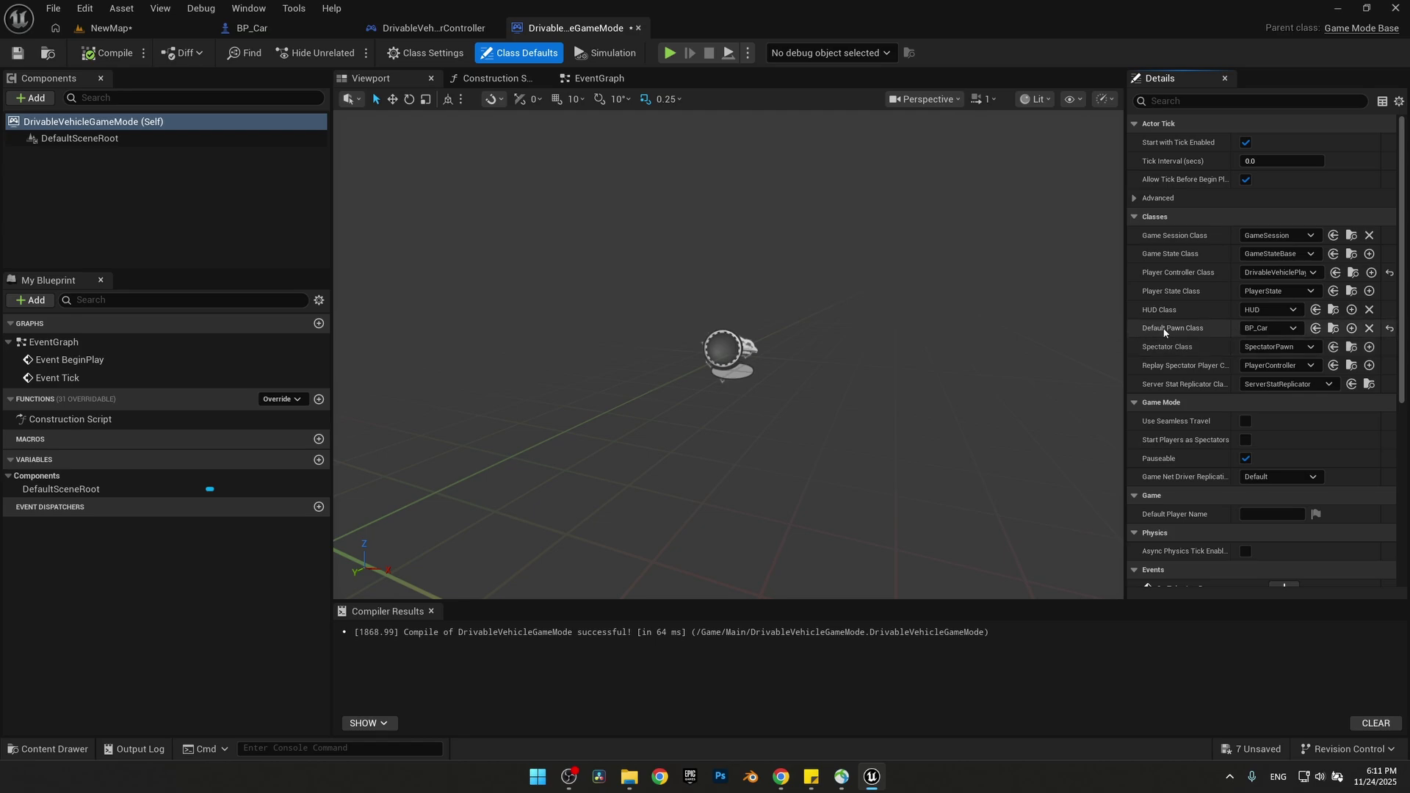
# - Set BP_Car's Auto Possess Player to Disabled, then compile and save the blueprint
pyautogui.click(265, 28)
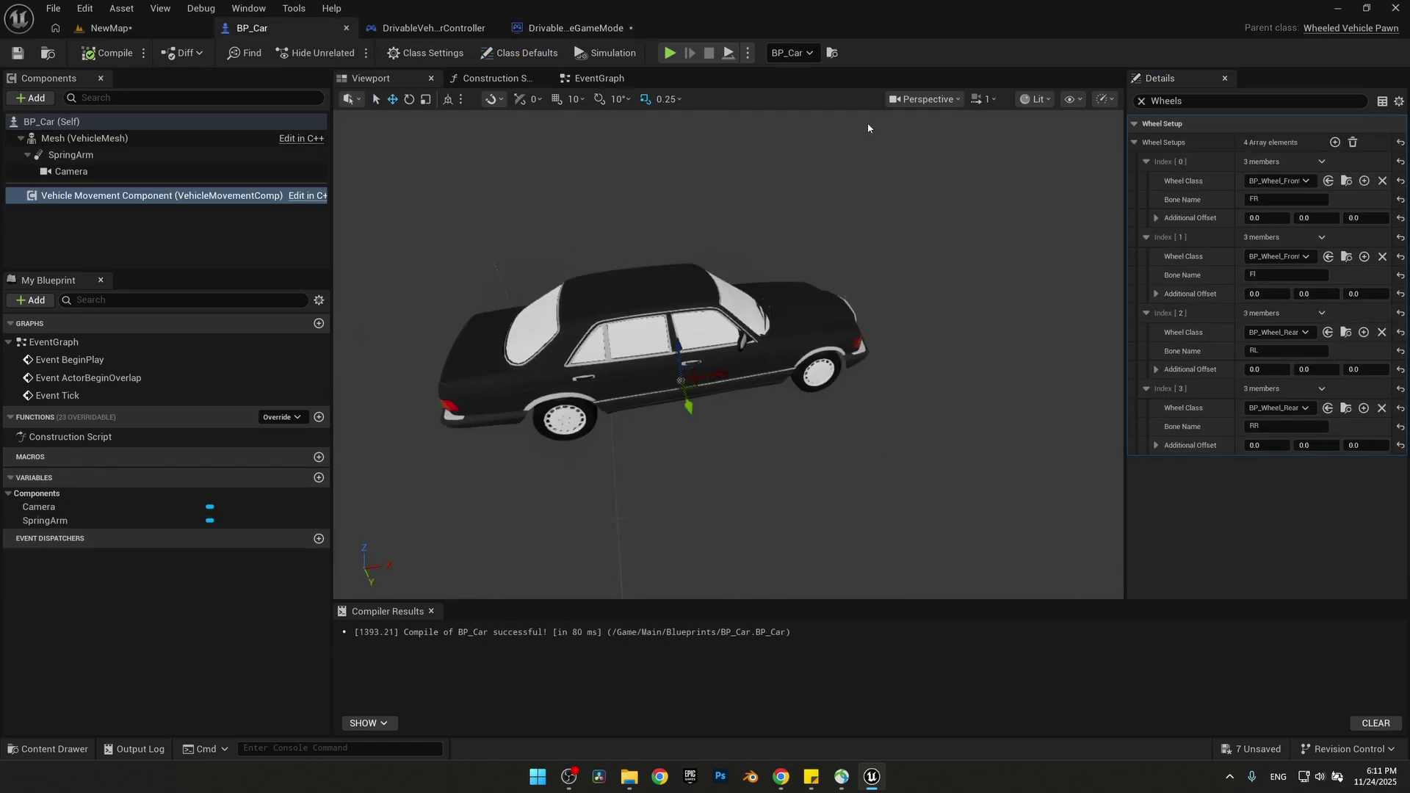
pyautogui.click(1141, 102)
pyautogui.write('po')
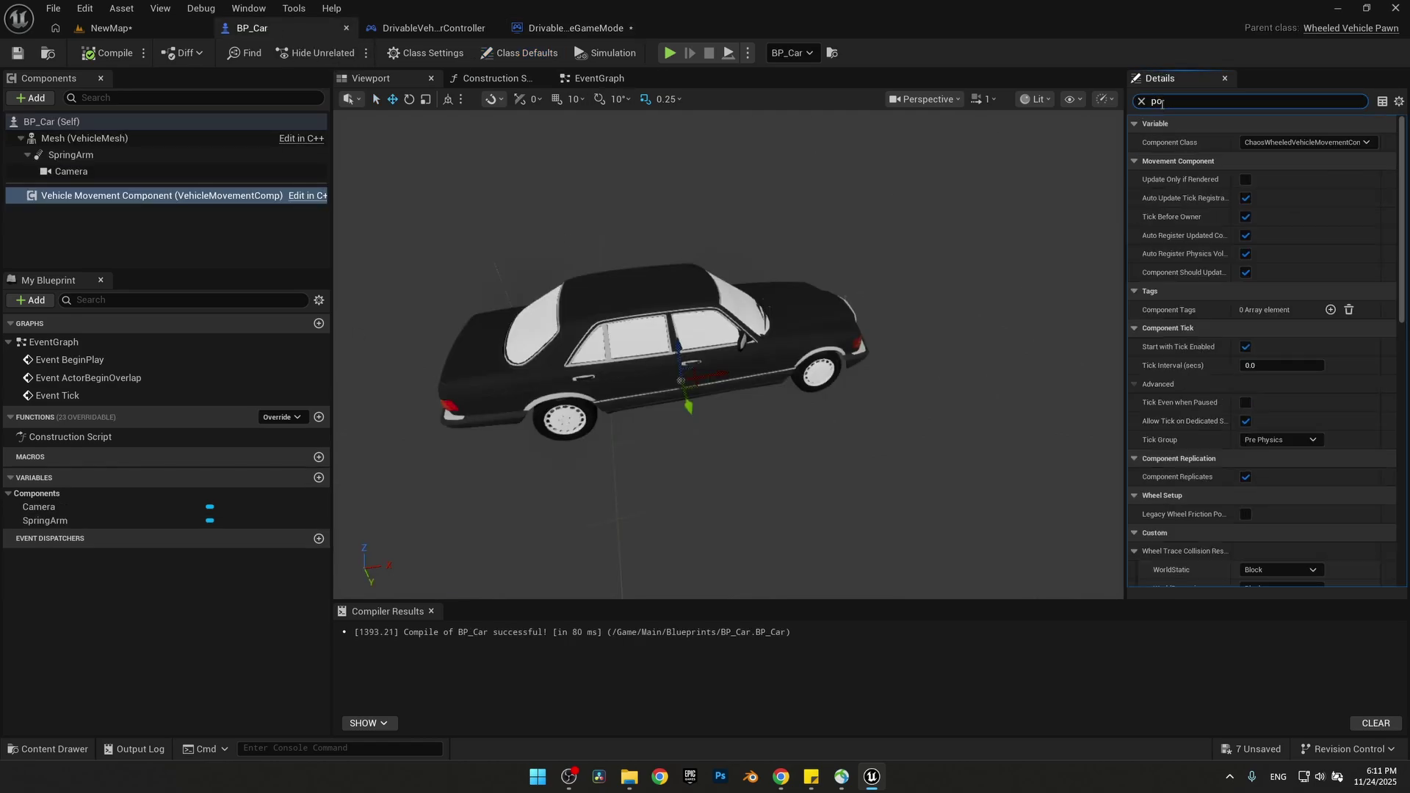
pyautogui.write('ss')
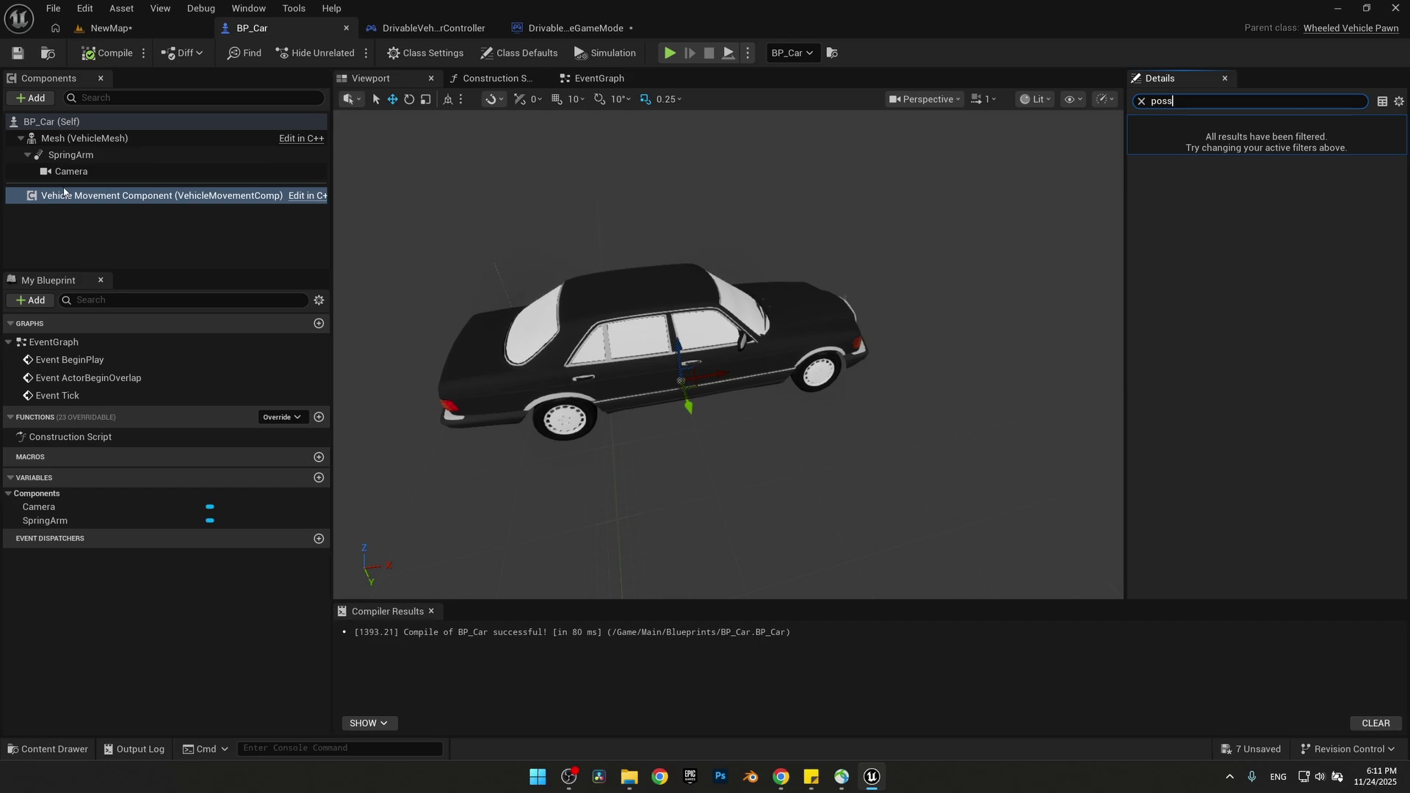
pyautogui.click(55, 122)
pyautogui.click(1276, 147)
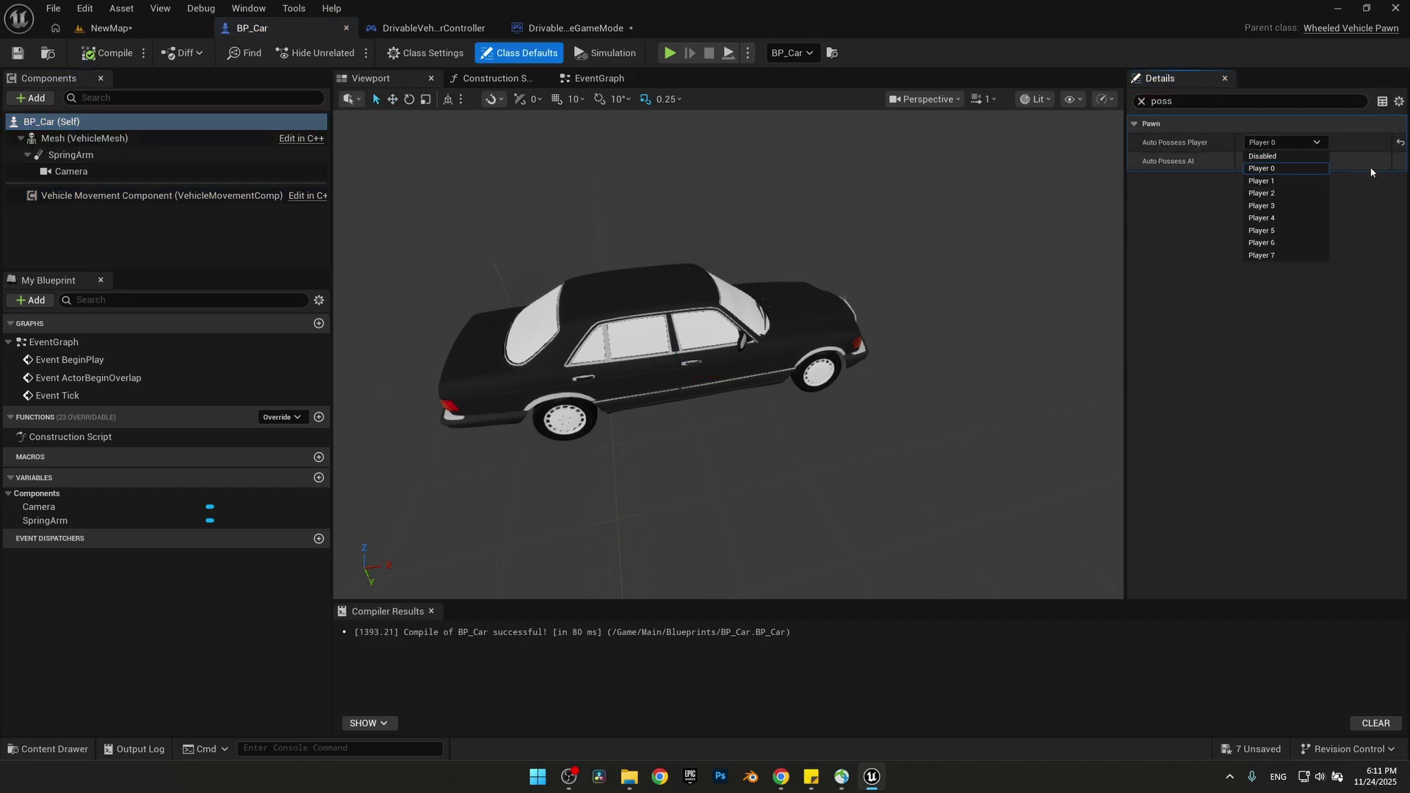
pyautogui.click(1264, 157)
pyautogui.click(103, 53)
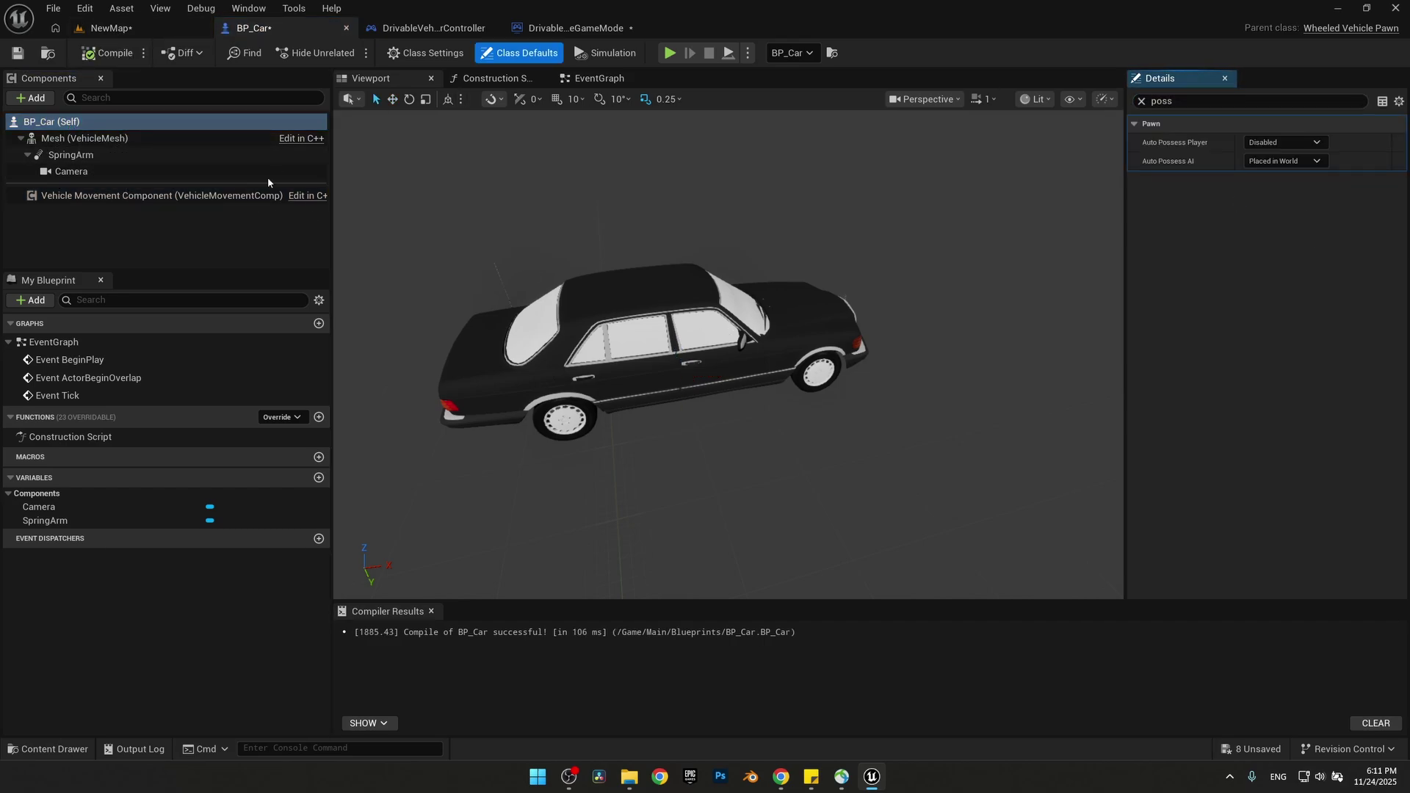
pyautogui.click(17, 55)
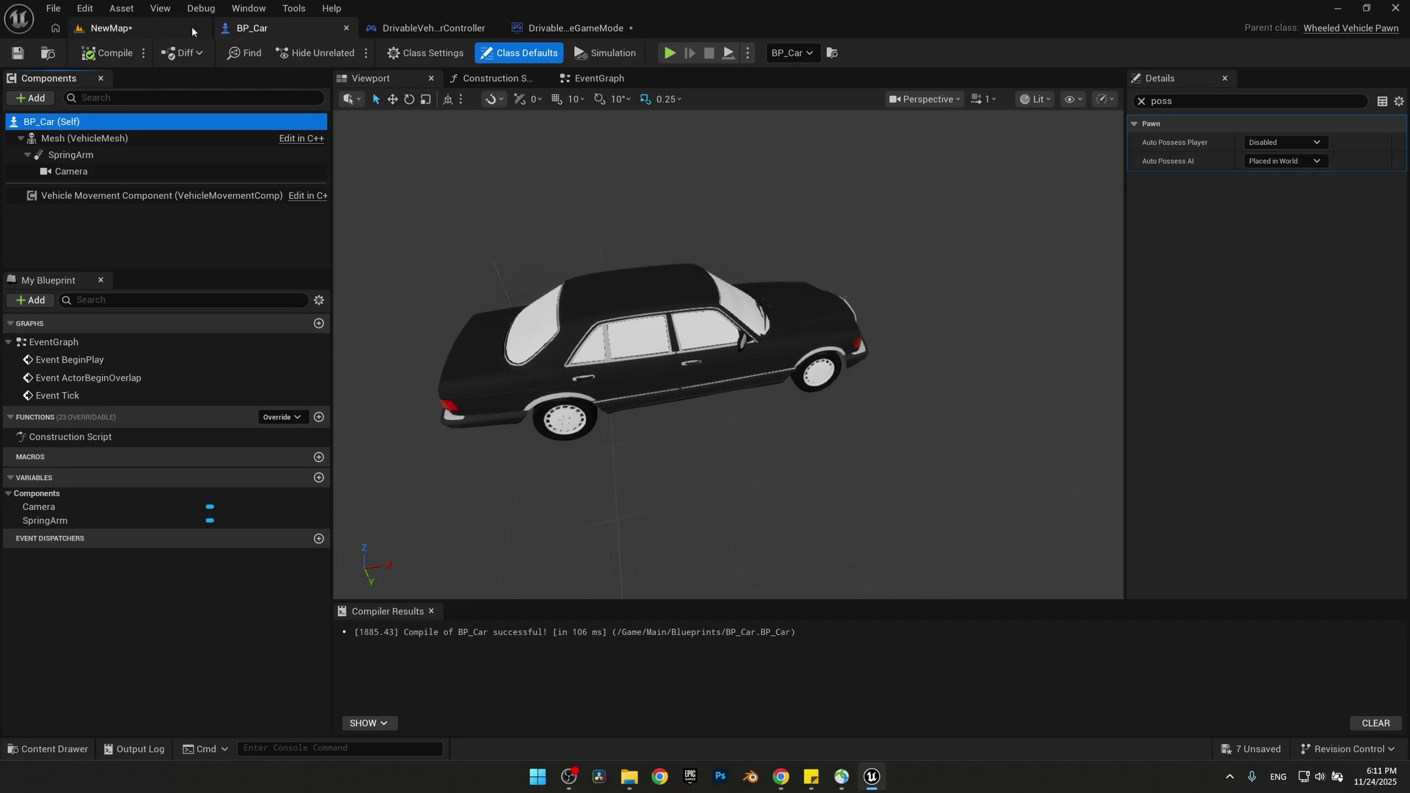
# - Set NewMap's GameMode Override to DrivableVehicleGameMode
pyautogui.click(140, 29)
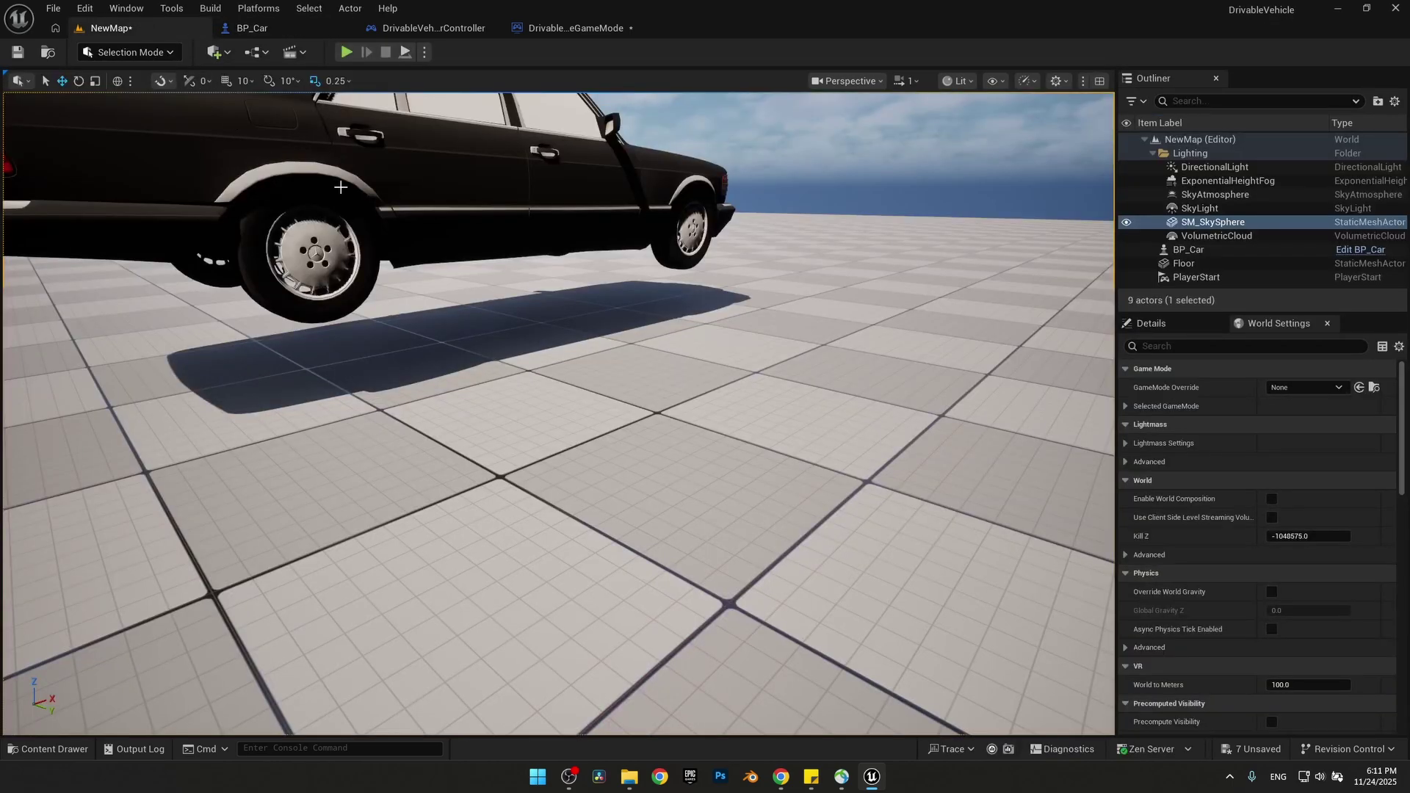
pyautogui.moveTo(761, 221); pyautogui.dragTo(731, 216, button='right')
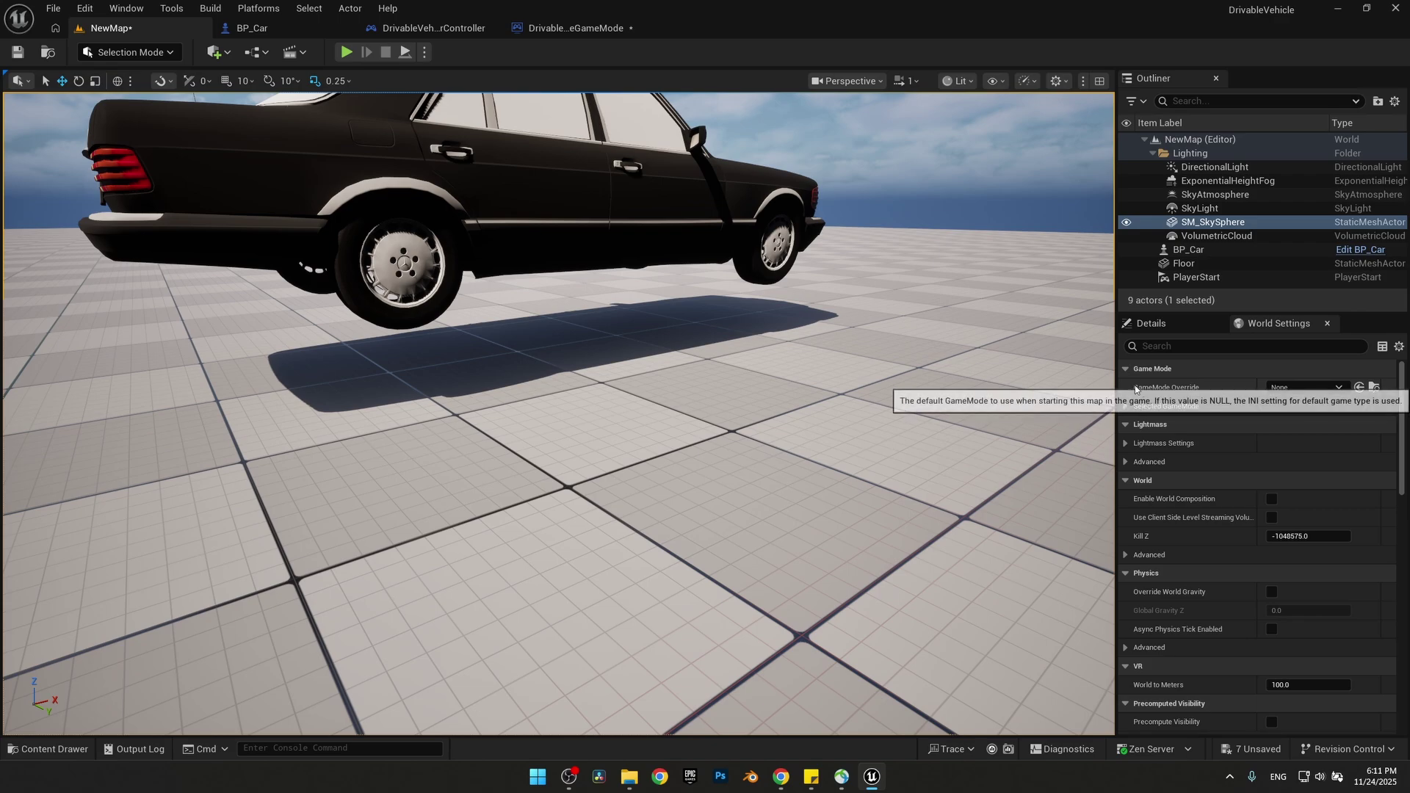
pyautogui.click(1335, 392)
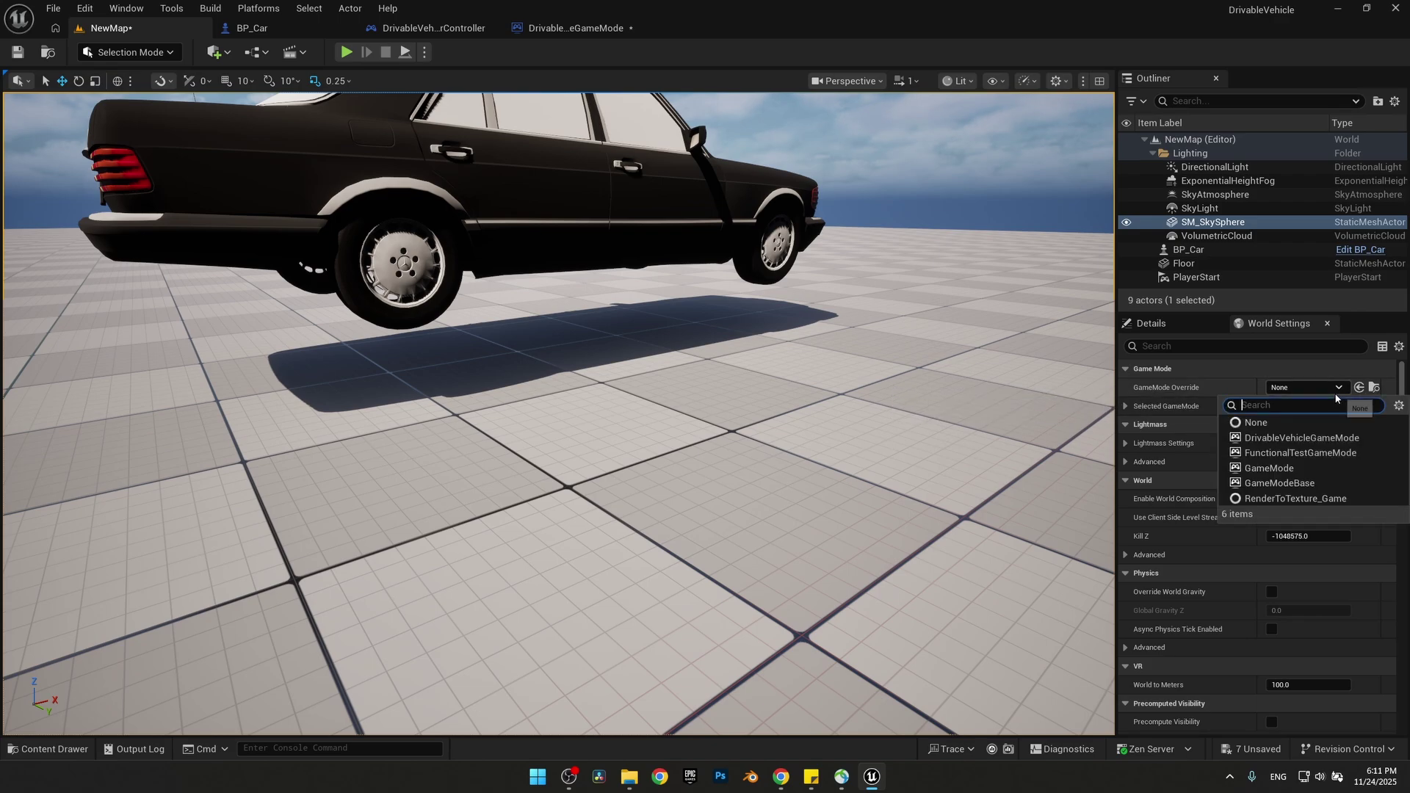
pyautogui.click(1313, 439)
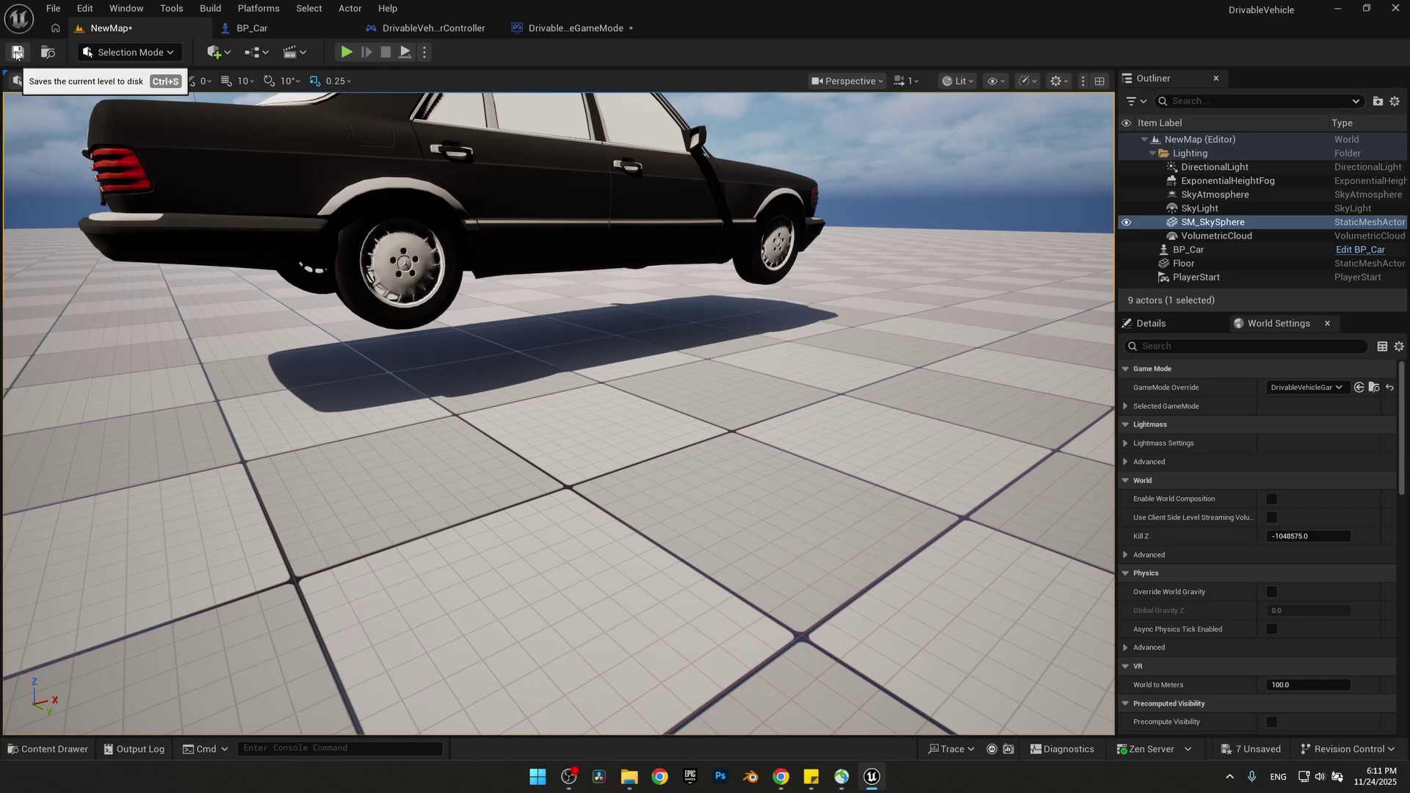
# - Play-test the level, then delete the placed BP_Car actor and return to BP_Car
pyautogui.click(347, 53)
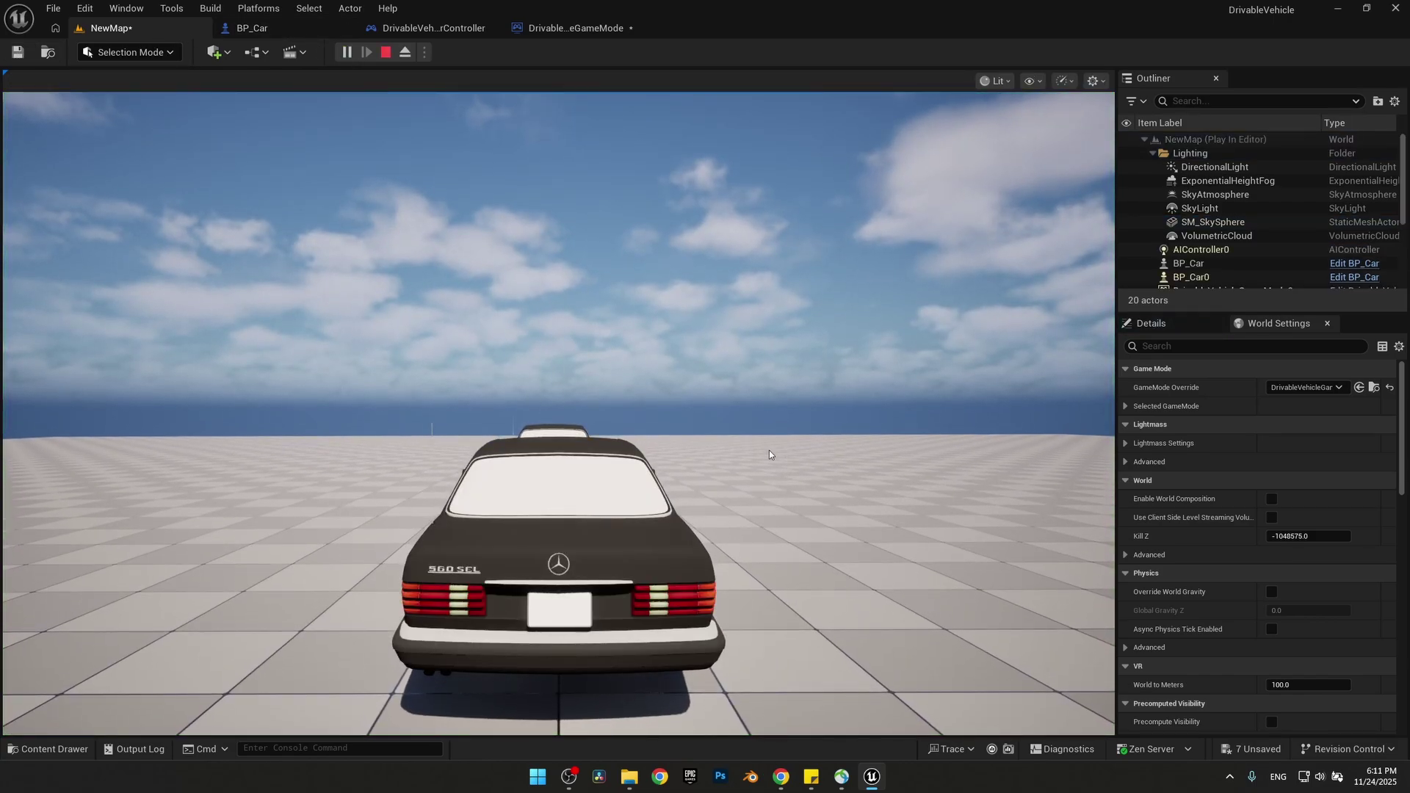
pyautogui.press('Escape')
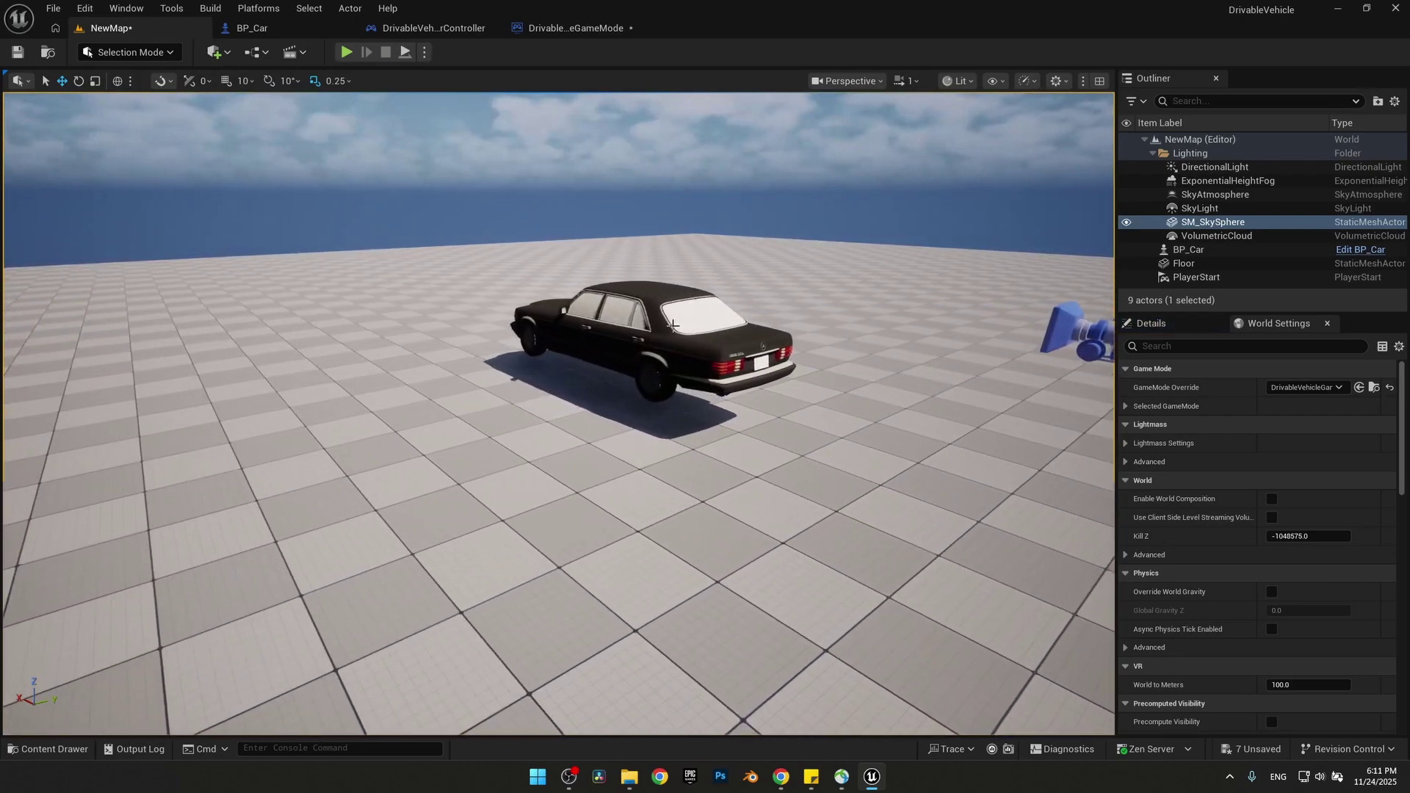
pyautogui.click(672, 389)
pyautogui.press('Delete')
pyautogui.moveTo(696, 416); pyautogui.dragTo(727, 415, button='right')
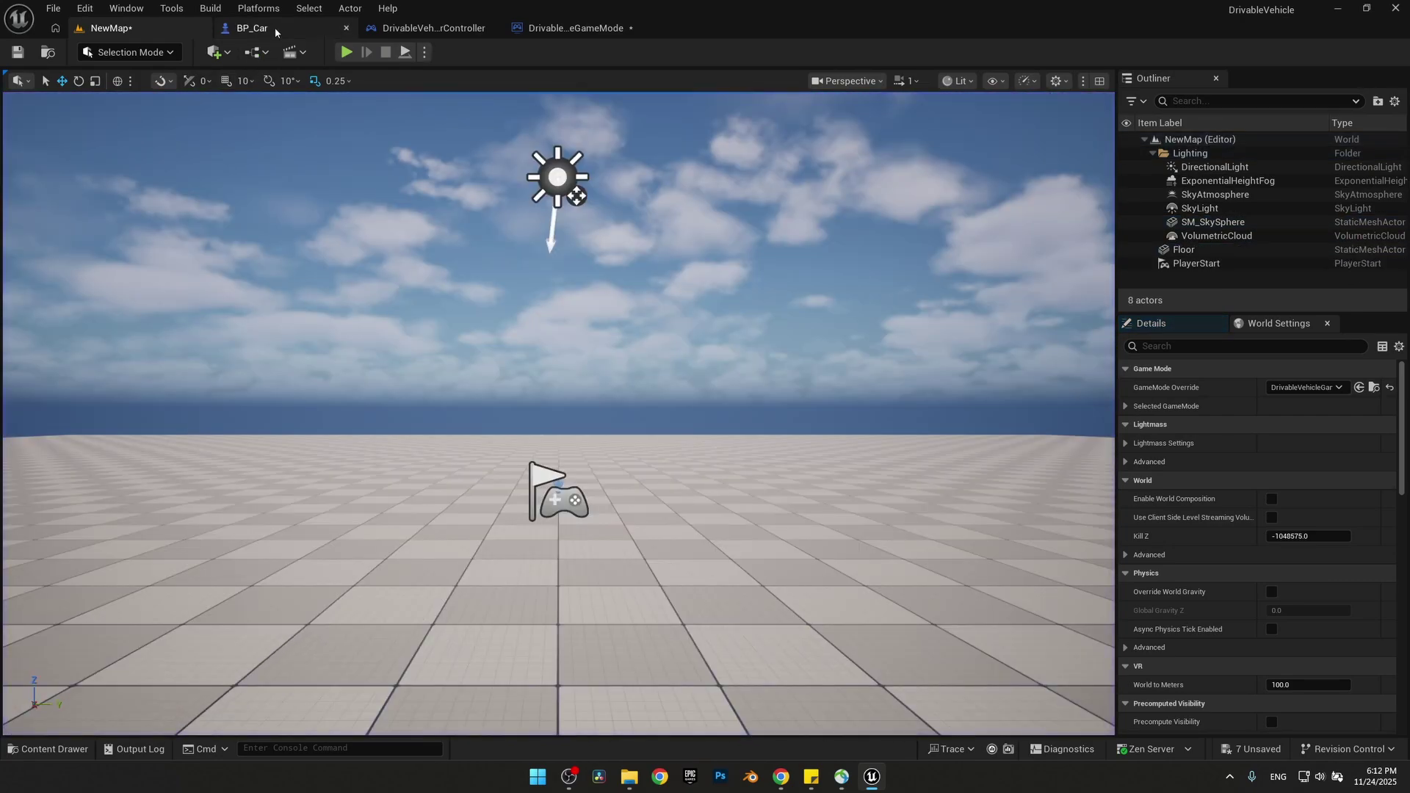
pyautogui.click(275, 28)
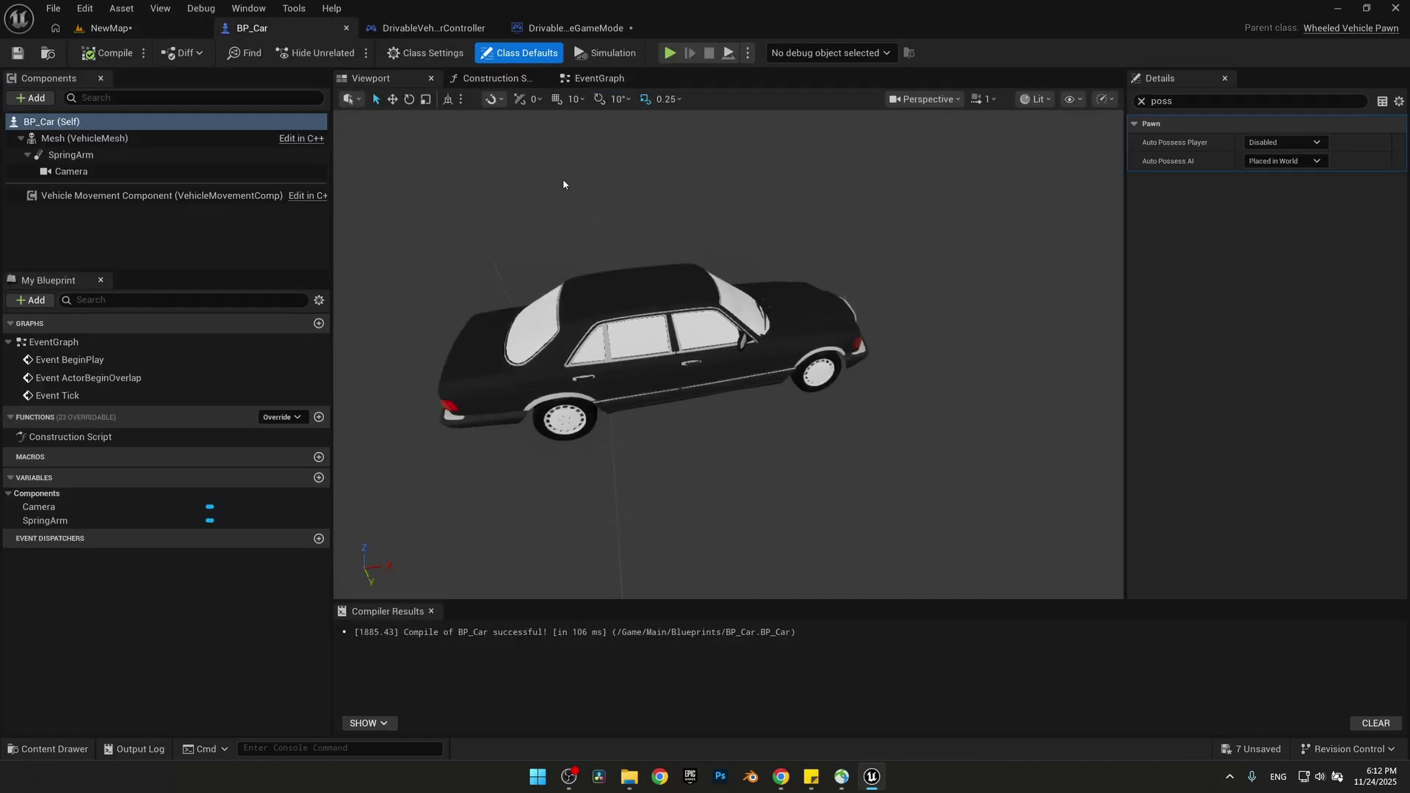
# - Delete the three default event nodes from BP_Car's event graph
pyautogui.click(593, 79)
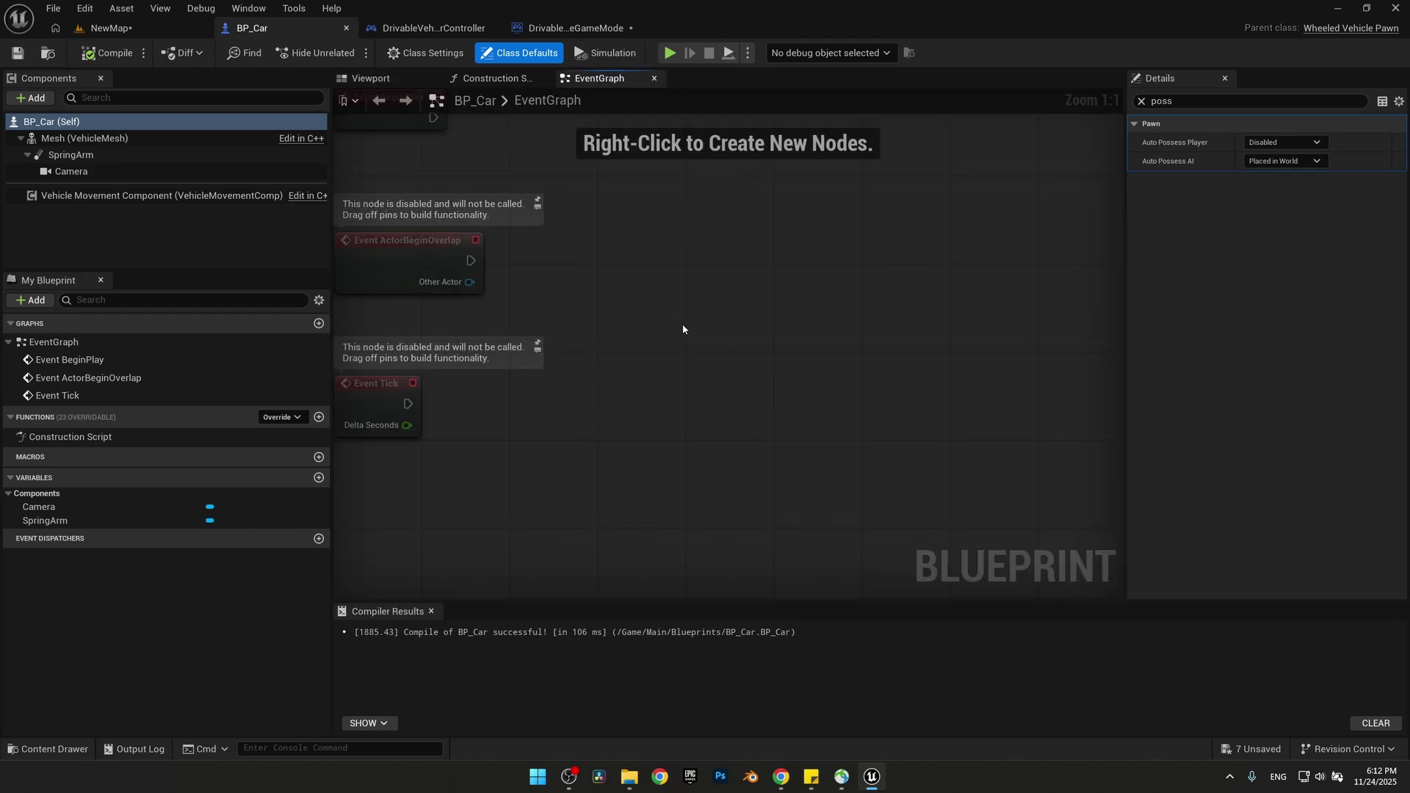
pyautogui.moveTo(617, 362); pyautogui.dragTo(738, 439, button='right')
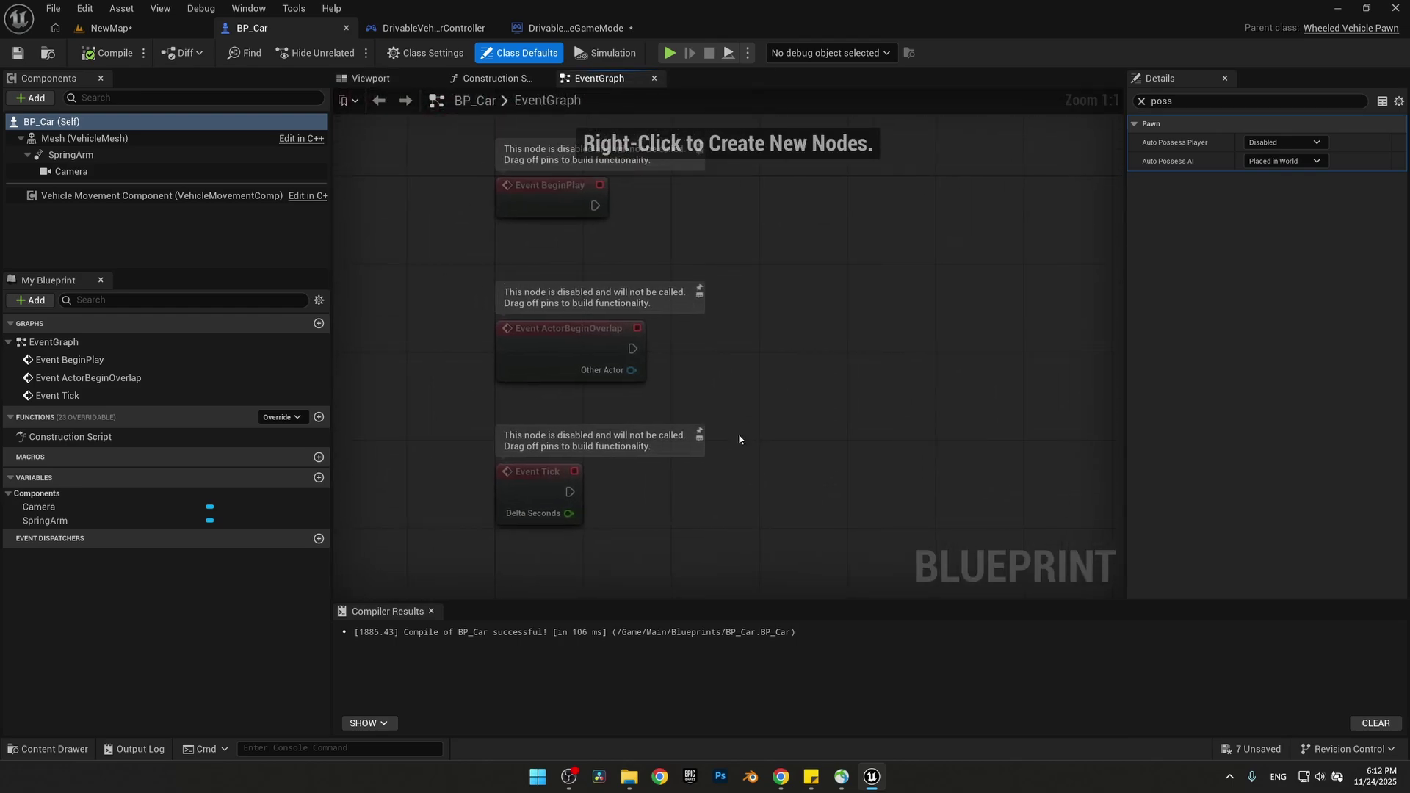
pyautogui.moveTo(479, 148); pyautogui.dragTo(744, 550)
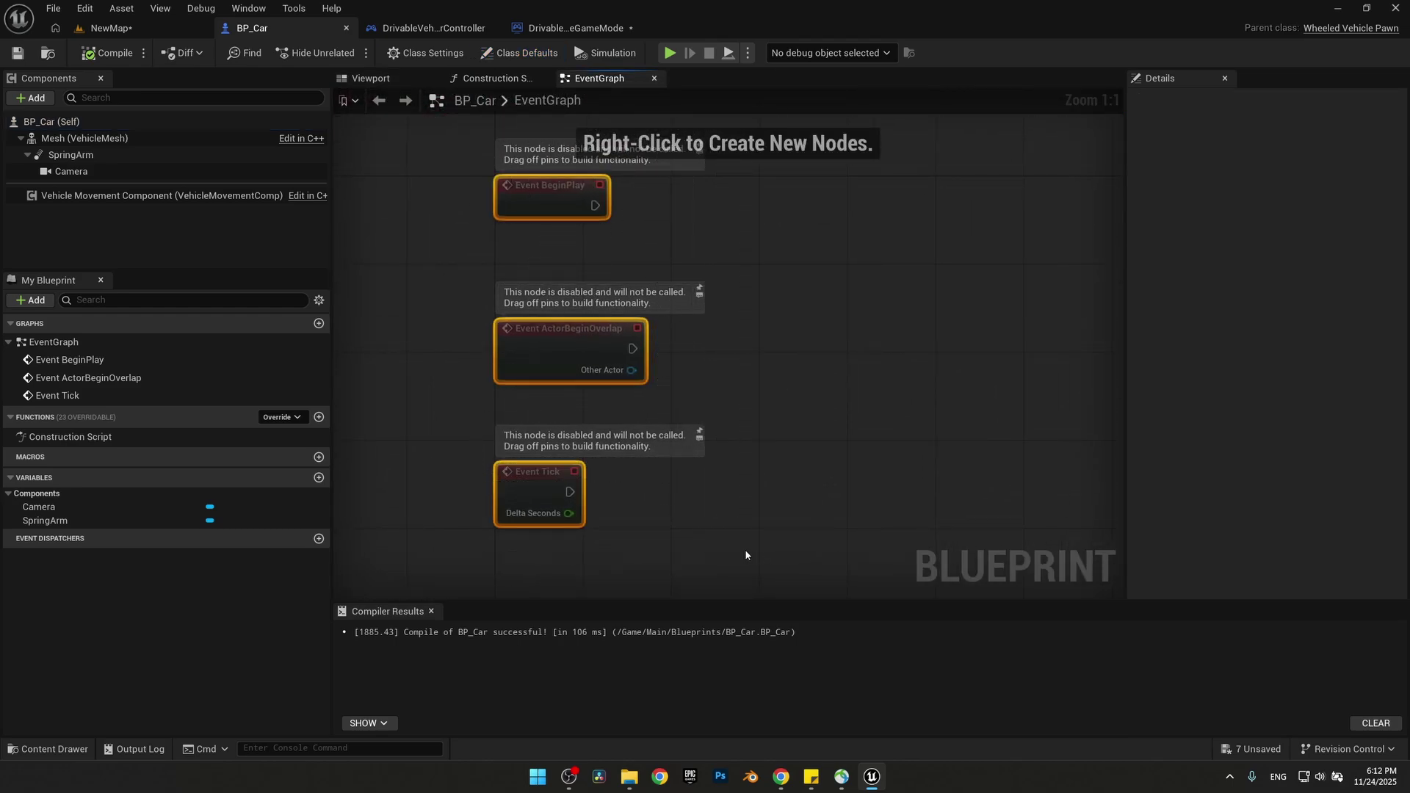
pyautogui.press('Delete')
# - Add an IA_Throttle input event node to the graph
pyautogui.rightClick(527, 279)
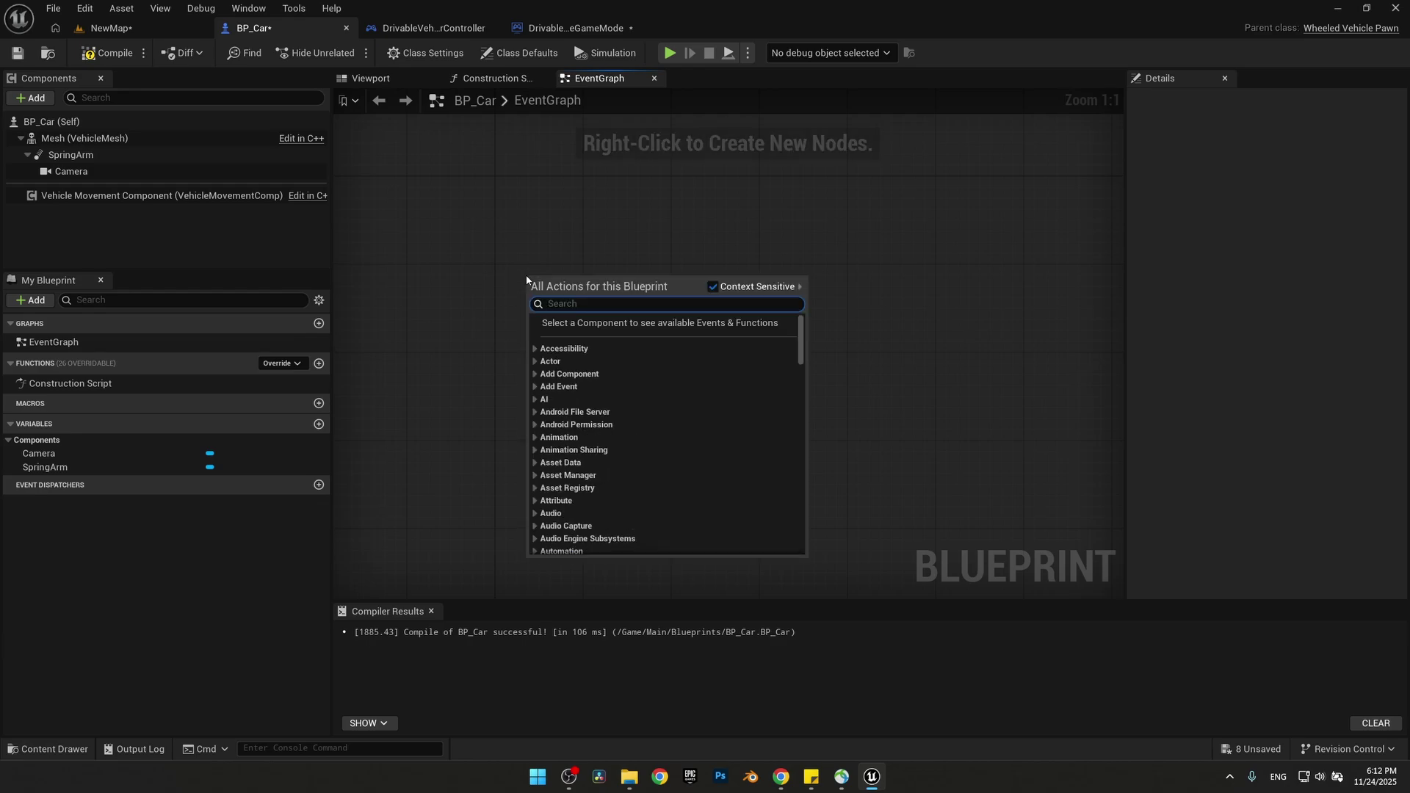
pyautogui.write('ia_')
pyautogui.click(597, 401)
pyautogui.moveTo(580, 288); pyautogui.dragTo(526, 265)
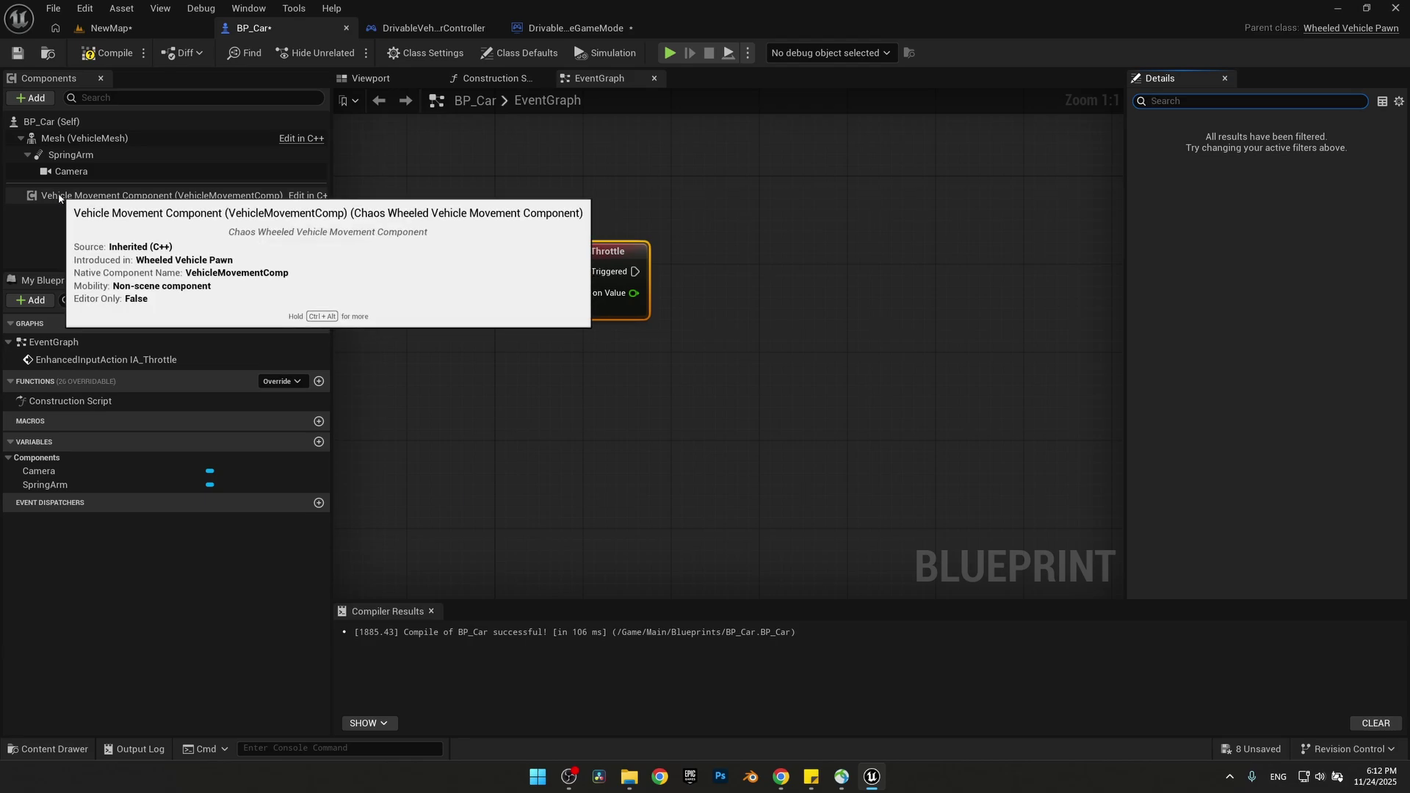
# - Add a Vehicle Movement Component reference with a connected Set Throttle Input node
pyautogui.moveTo(51, 197); pyautogui.dragTo(786, 284)
pyautogui.write('set thr')
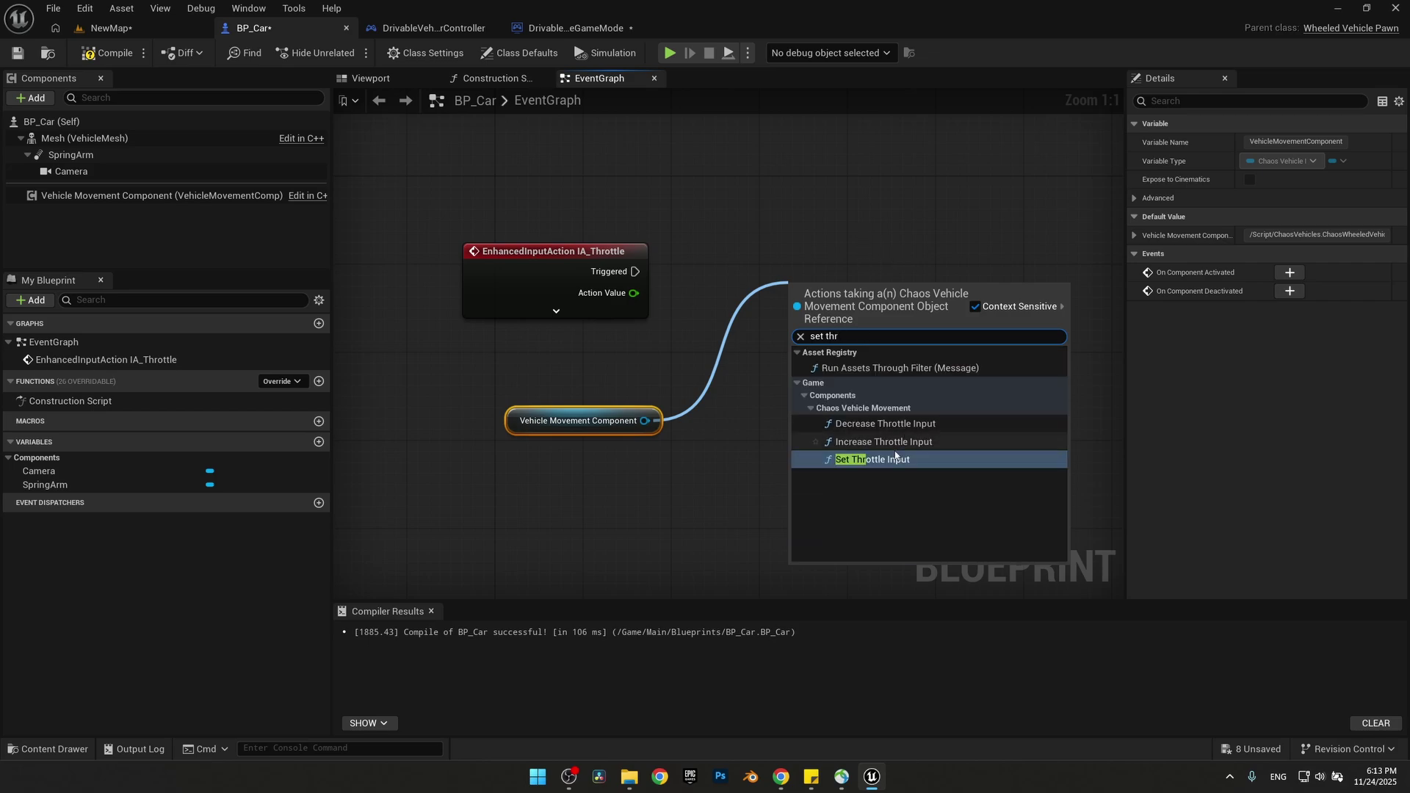
pyautogui.click(892, 458)
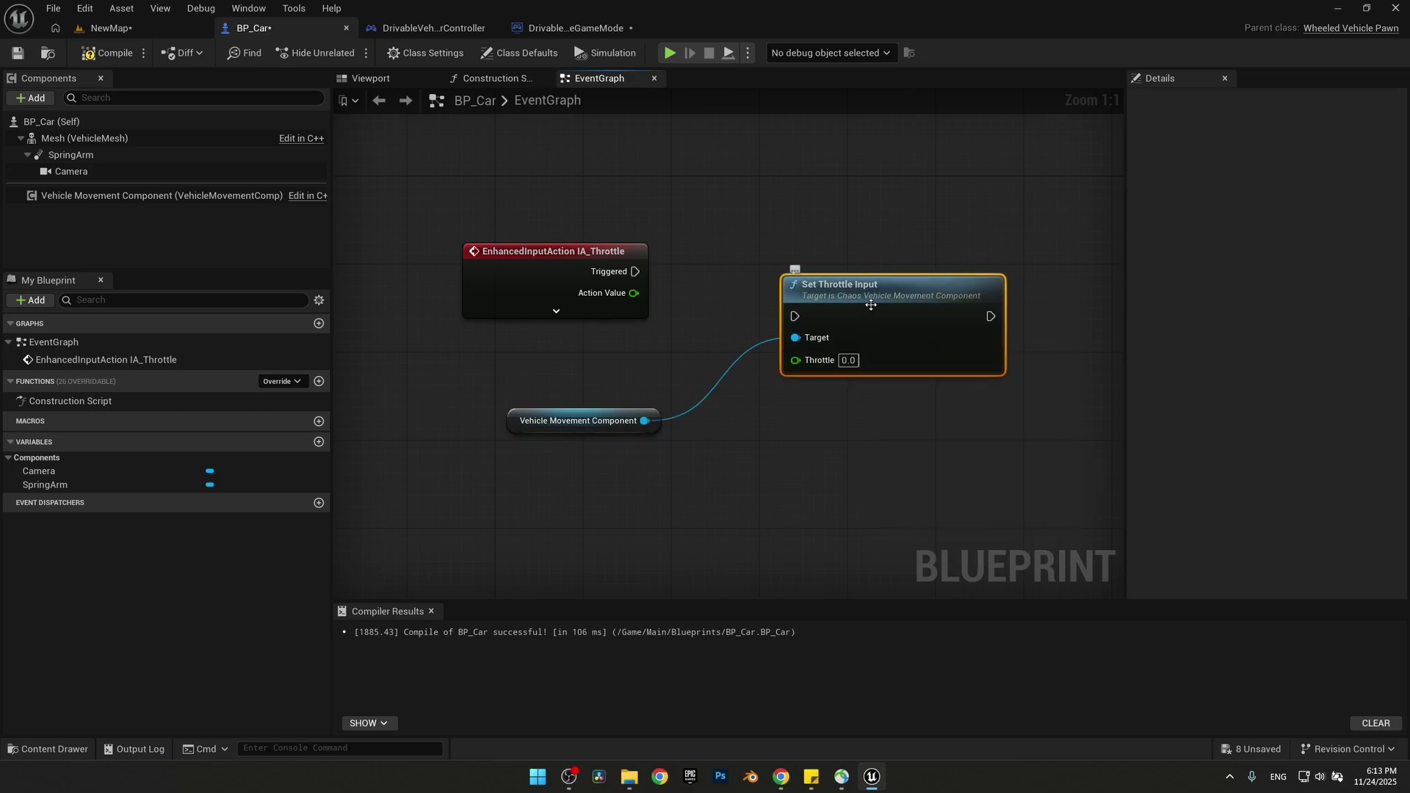
pyautogui.moveTo(870, 286); pyautogui.dragTo(881, 266)
# - Wire IA_Throttle's Triggered, Completed and Action Value into Set Throttle Input, then compile and save
pyautogui.click(556, 310)
pyautogui.moveTo(544, 265); pyautogui.dragTo(524, 160)
pyautogui.moveTo(610, 177); pyautogui.dragTo(803, 293)
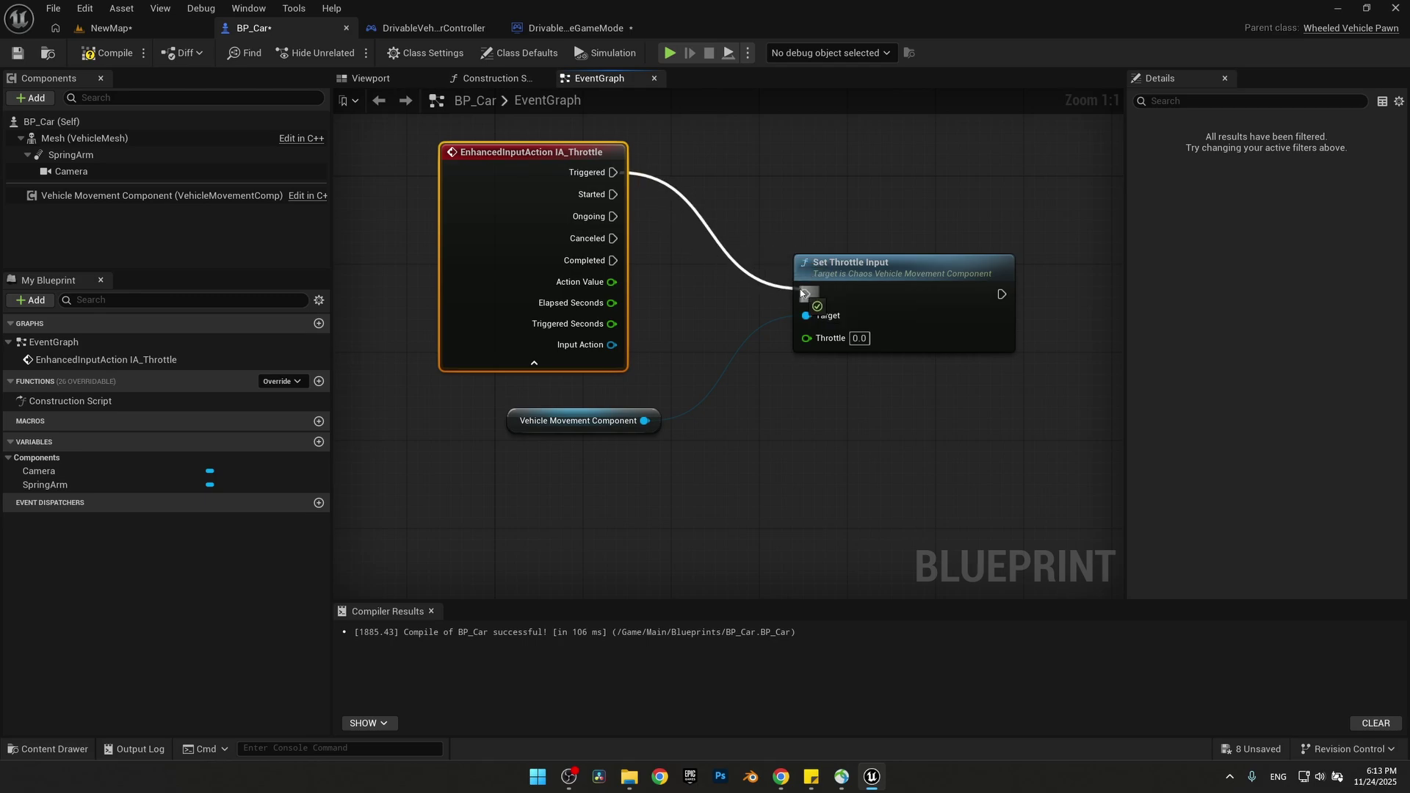
pyautogui.moveTo(613, 260); pyautogui.dragTo(790, 295)
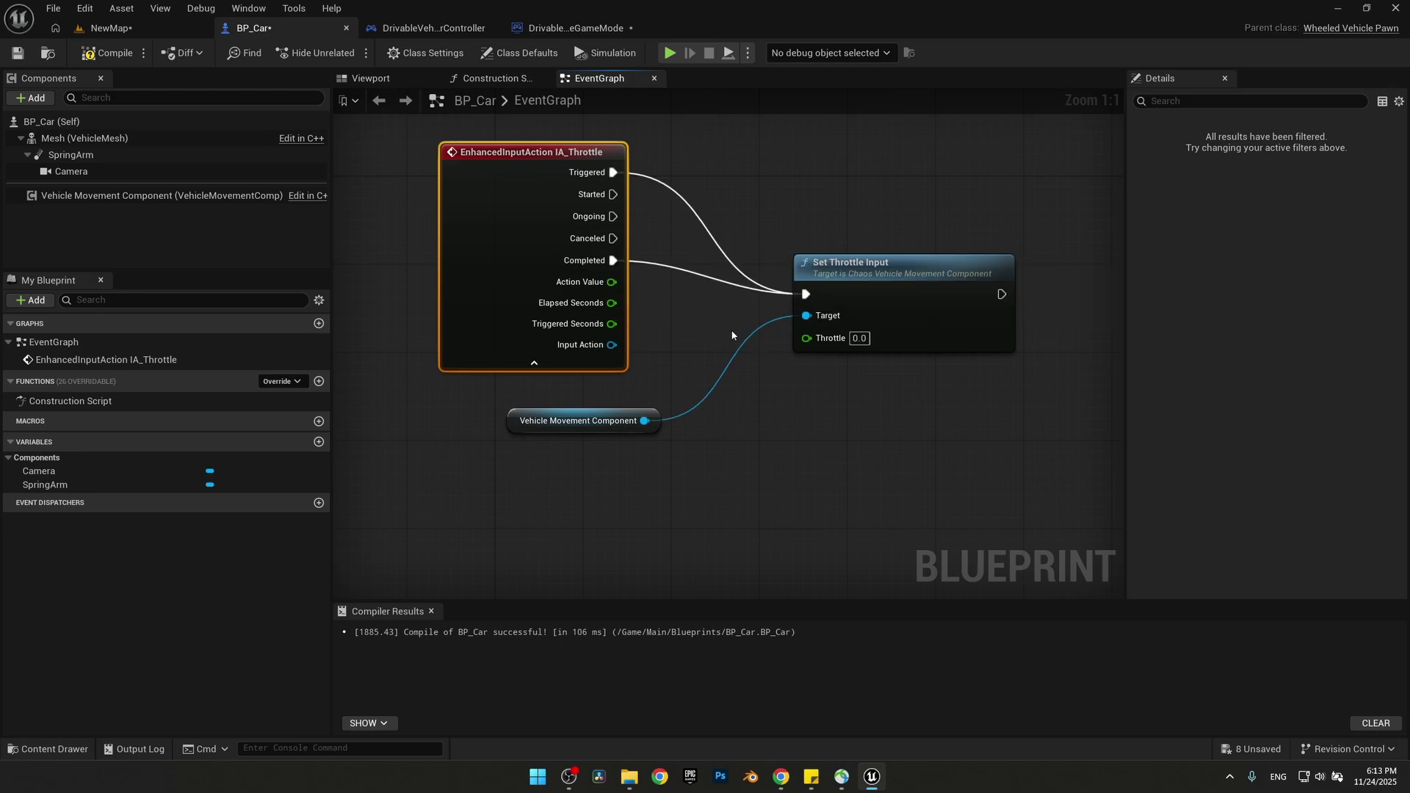
pyautogui.moveTo(623, 282); pyautogui.dragTo(796, 348)
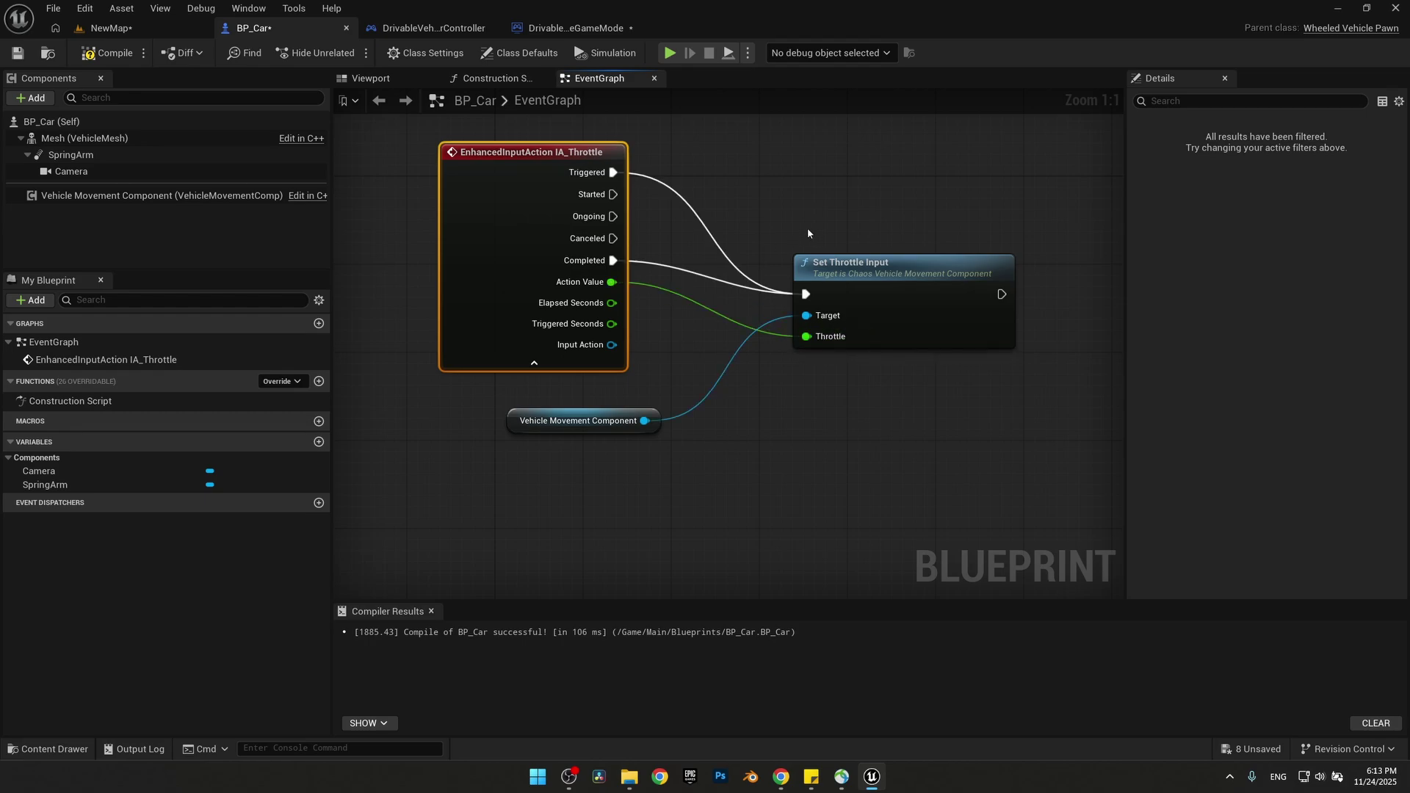
pyautogui.hotkey('ctrl', 's')
pyautogui.click(52, 197)
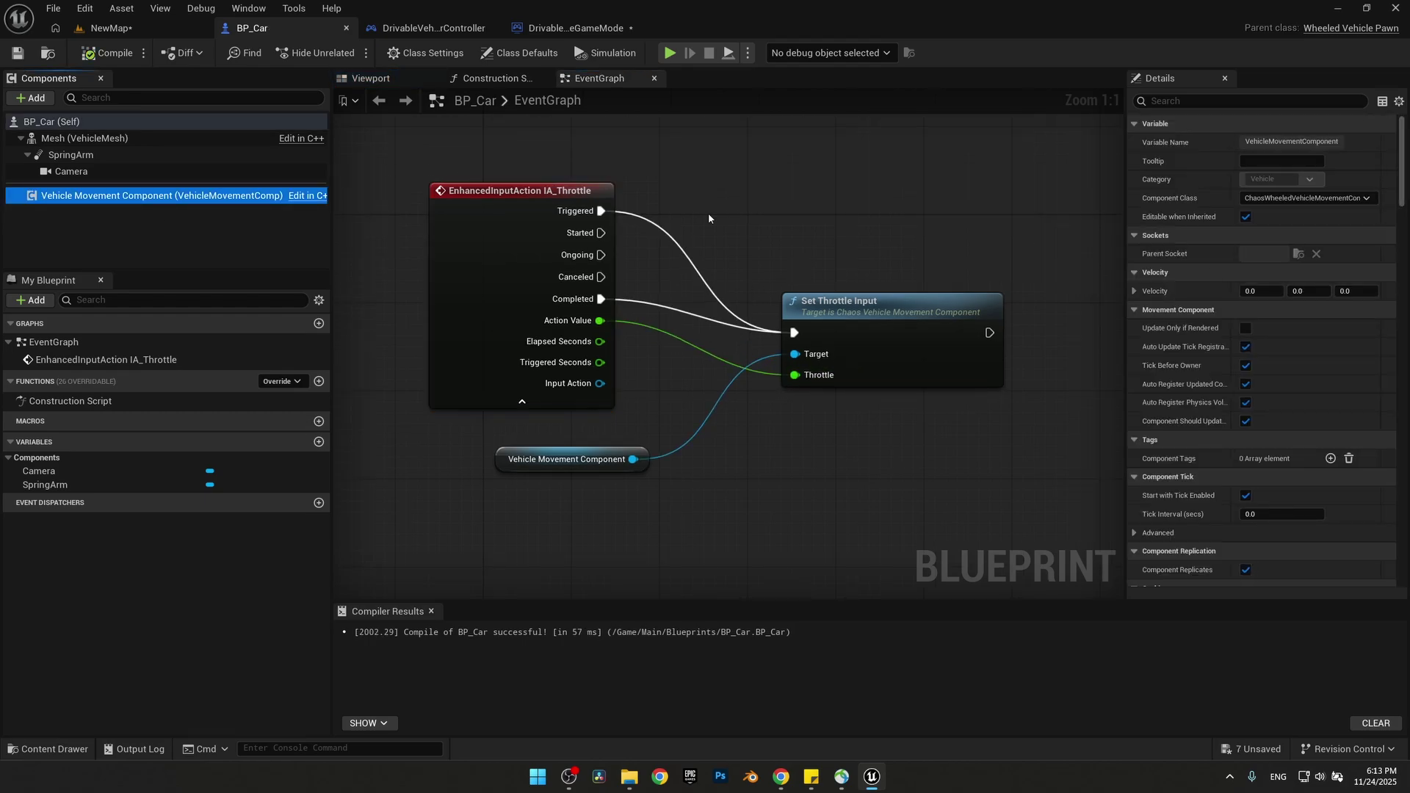
# - Filter Details for 'Torq' and add a Torque Curve key at about time 0.46, value 0.49
pyautogui.click(1210, 99)
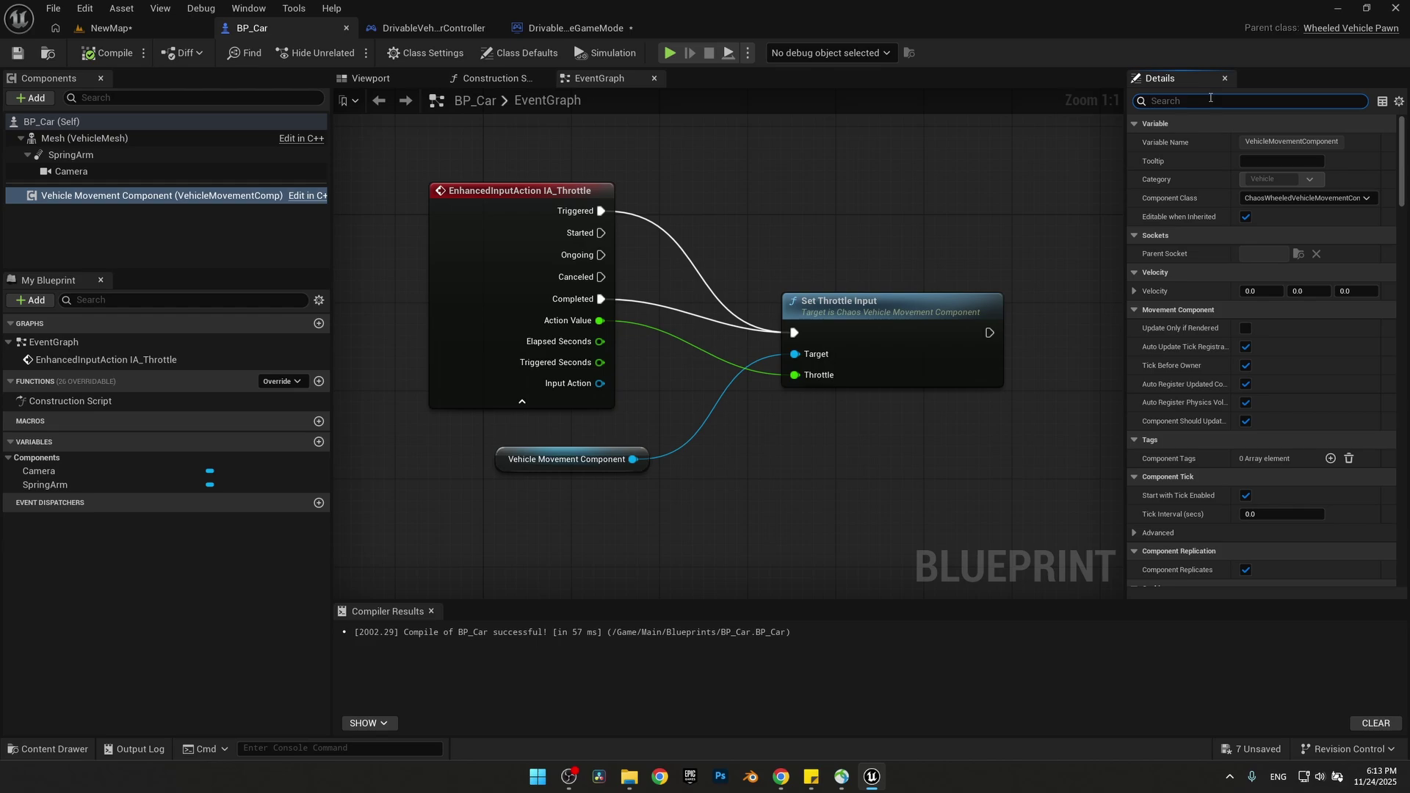
pyautogui.write('Torq')
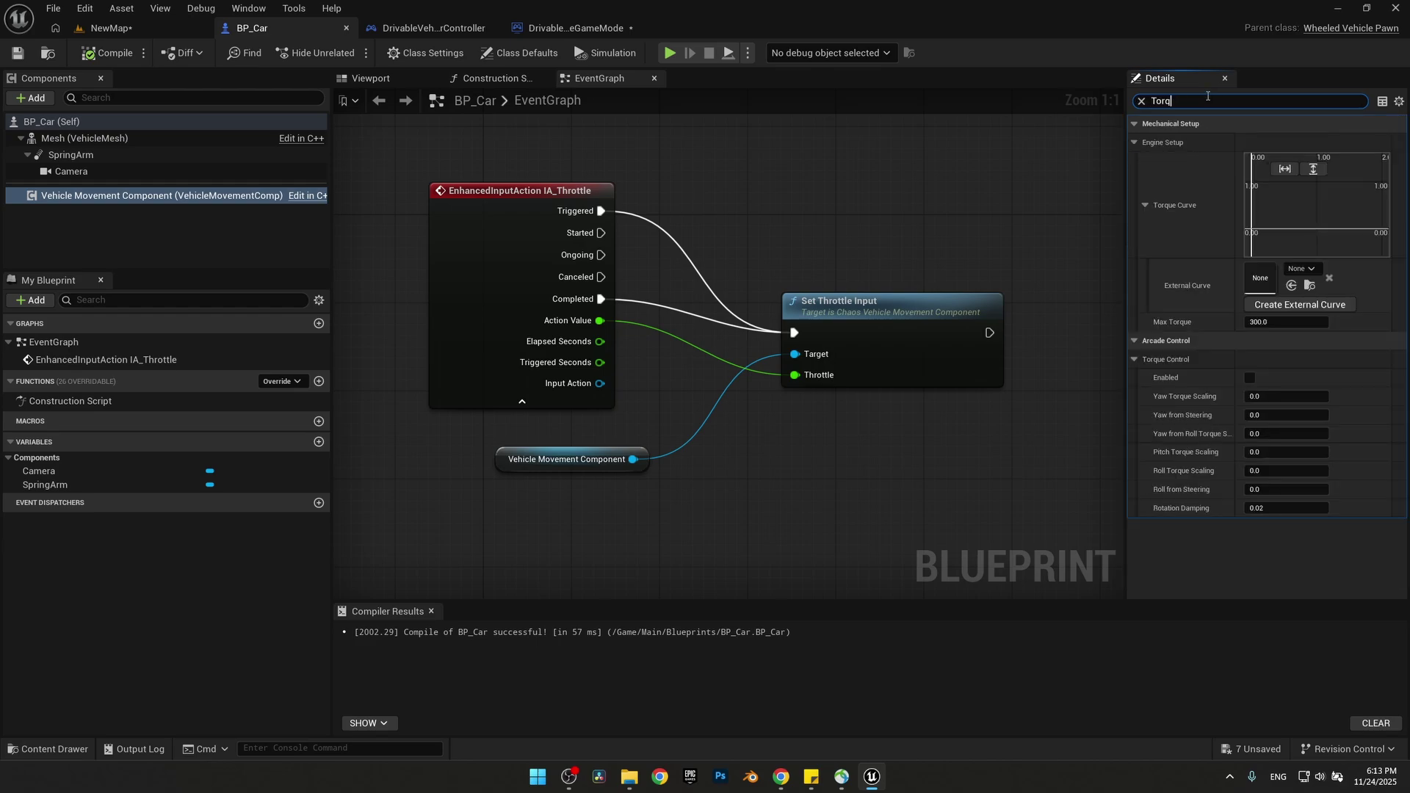
pyautogui.moveTo(1128, 208); pyautogui.dragTo(821, 206)
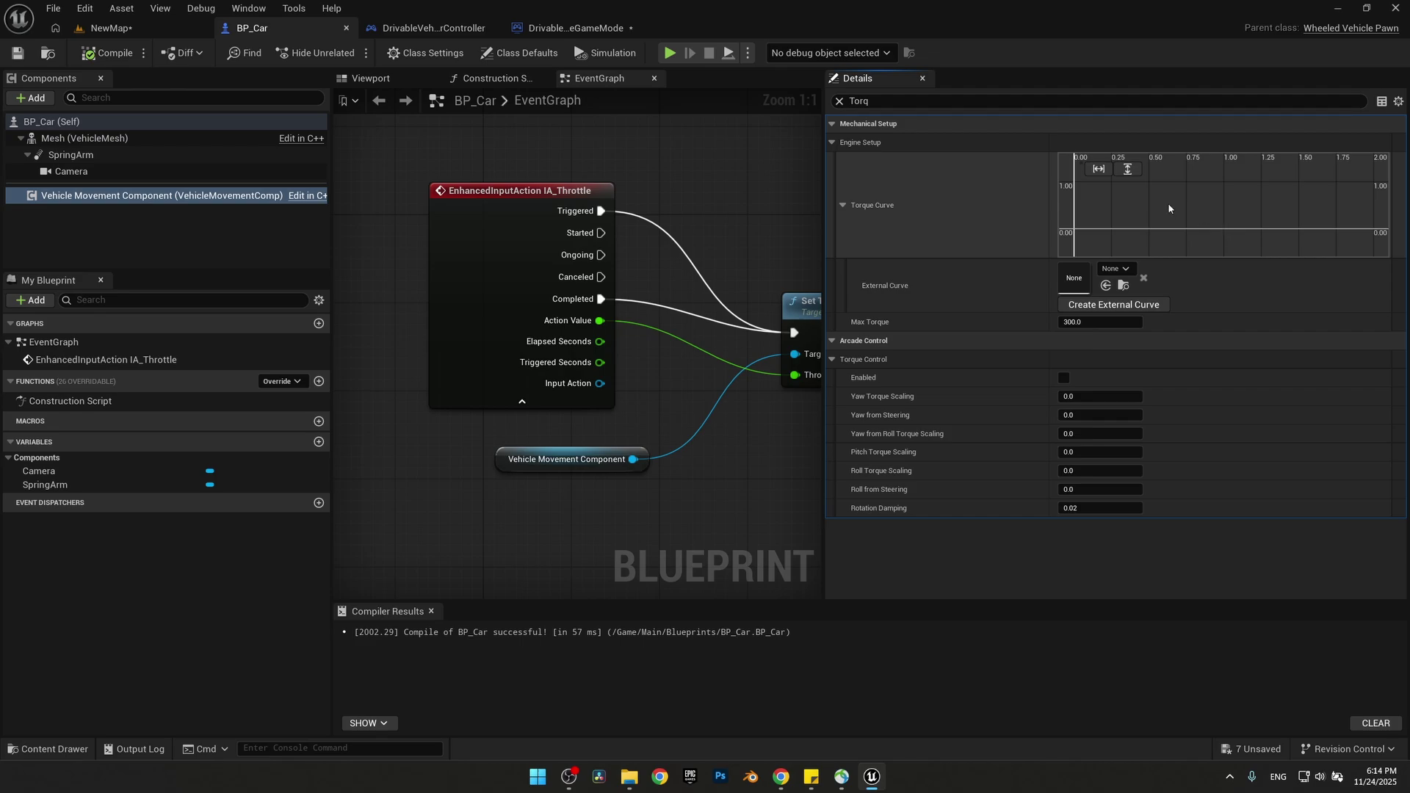
pyautogui.rightClick(1142, 206)
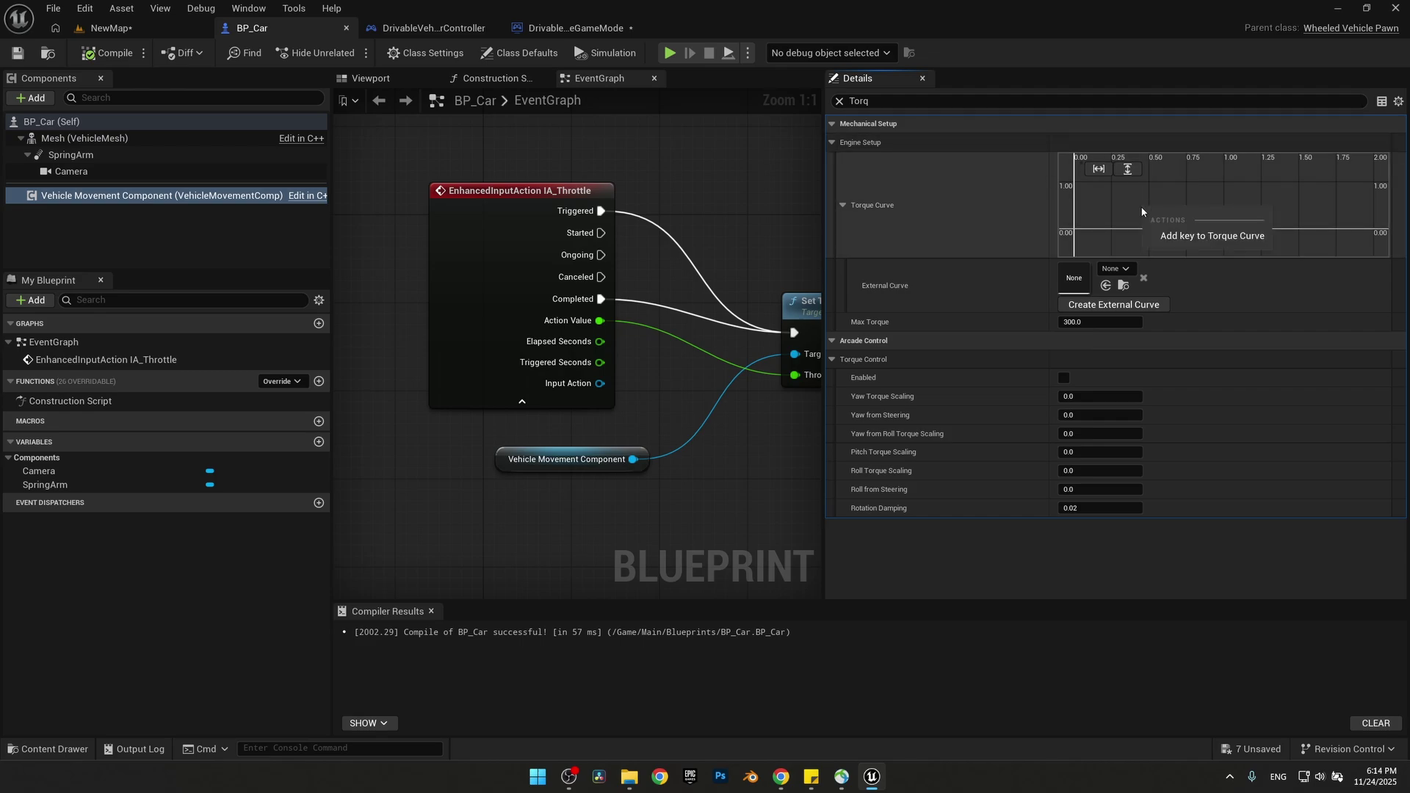
pyautogui.click(1171, 233)
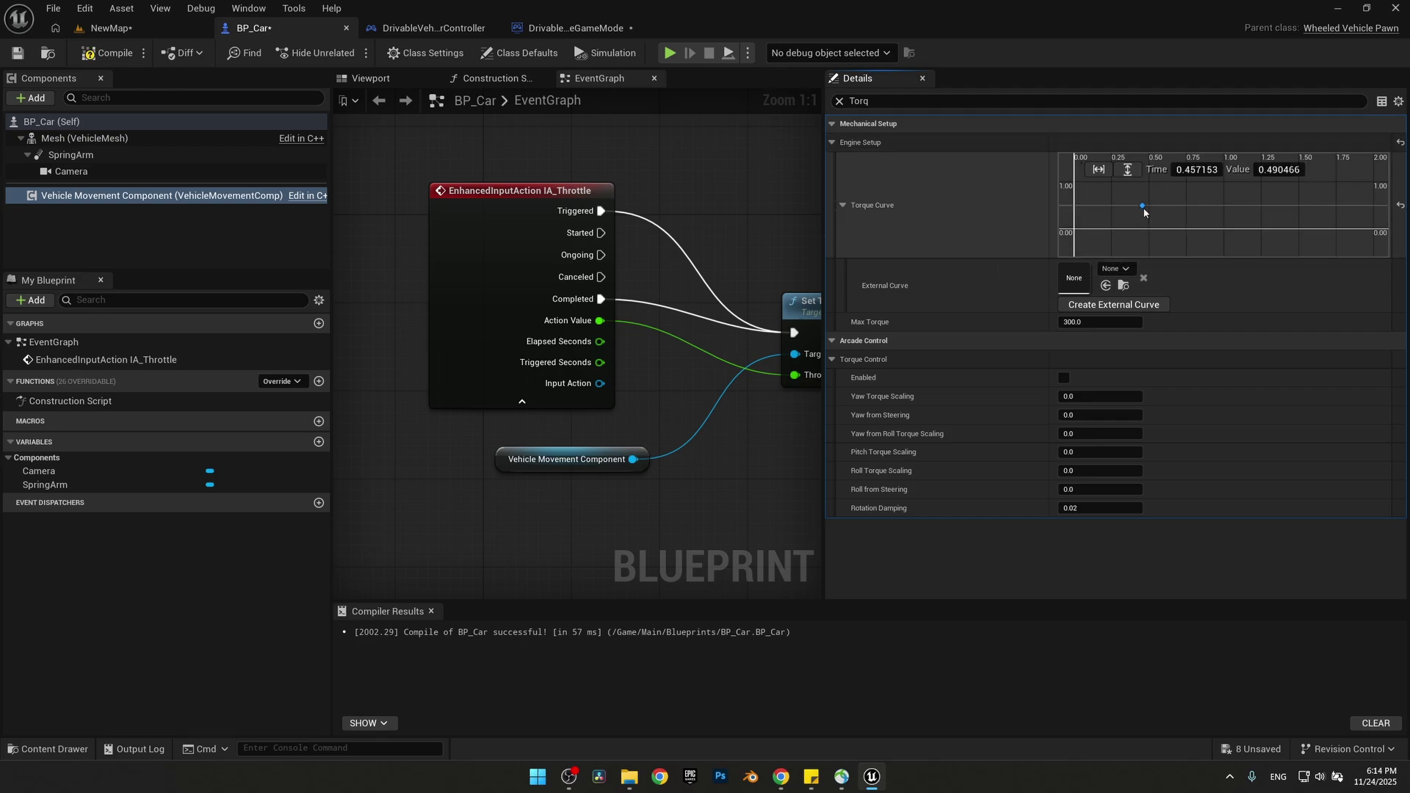
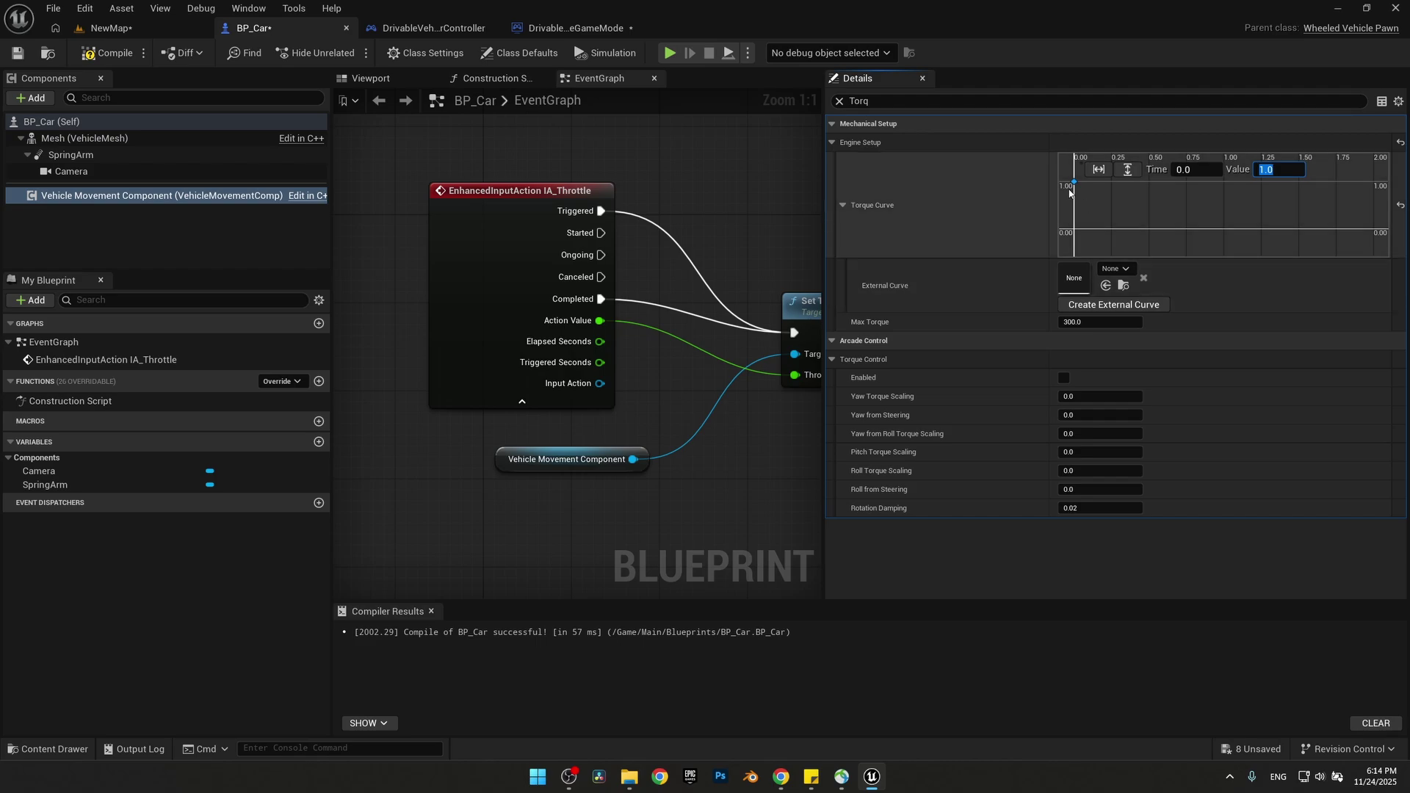
# - Compile BP_Car with the updated torque curve
pyautogui.click(127, 56)
# - Save BP_Car, briefly play-test it in NewMap, then go back to the BP_Car editor
pyautogui.click(18, 55)
pyautogui.click(109, 29)
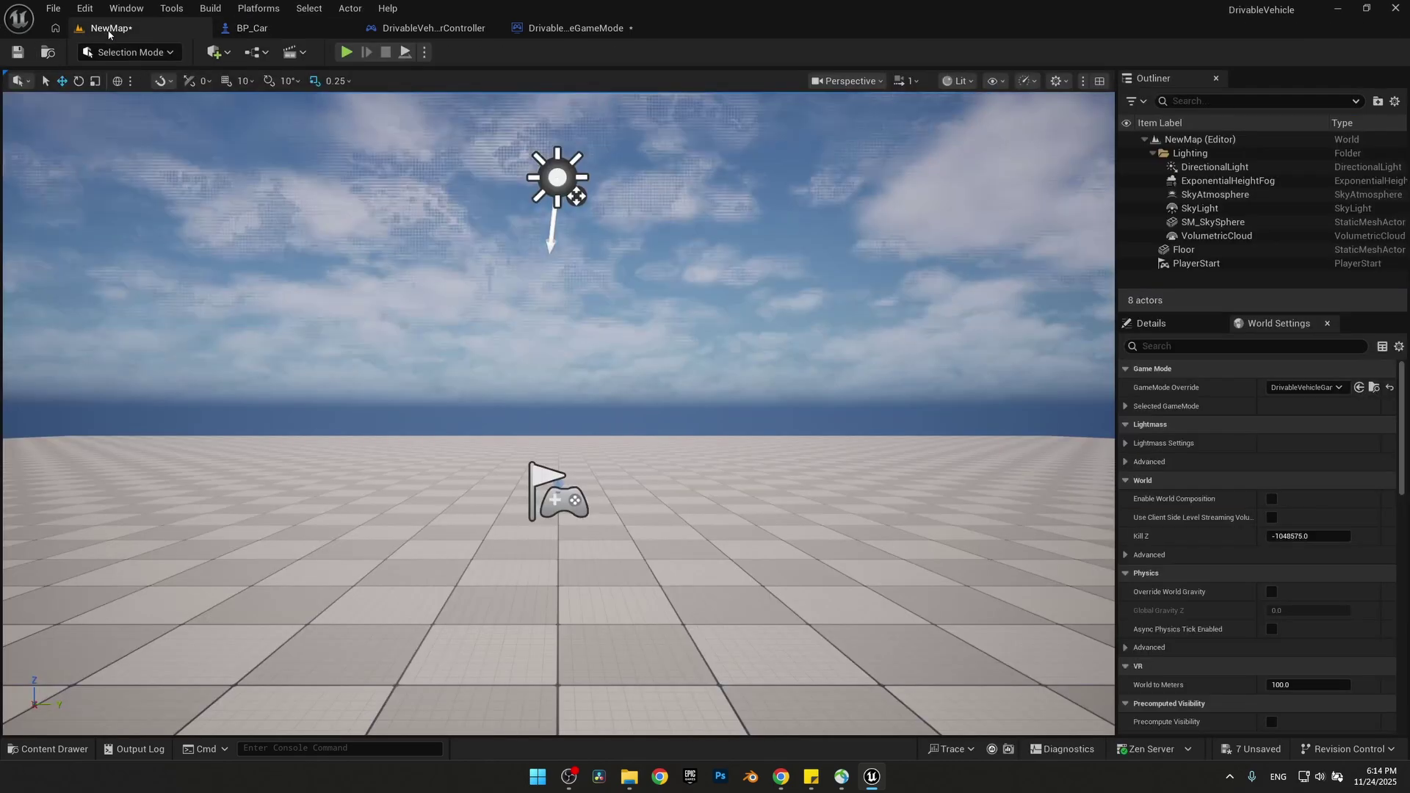
pyautogui.click(347, 54)
pyautogui.click(683, 319)
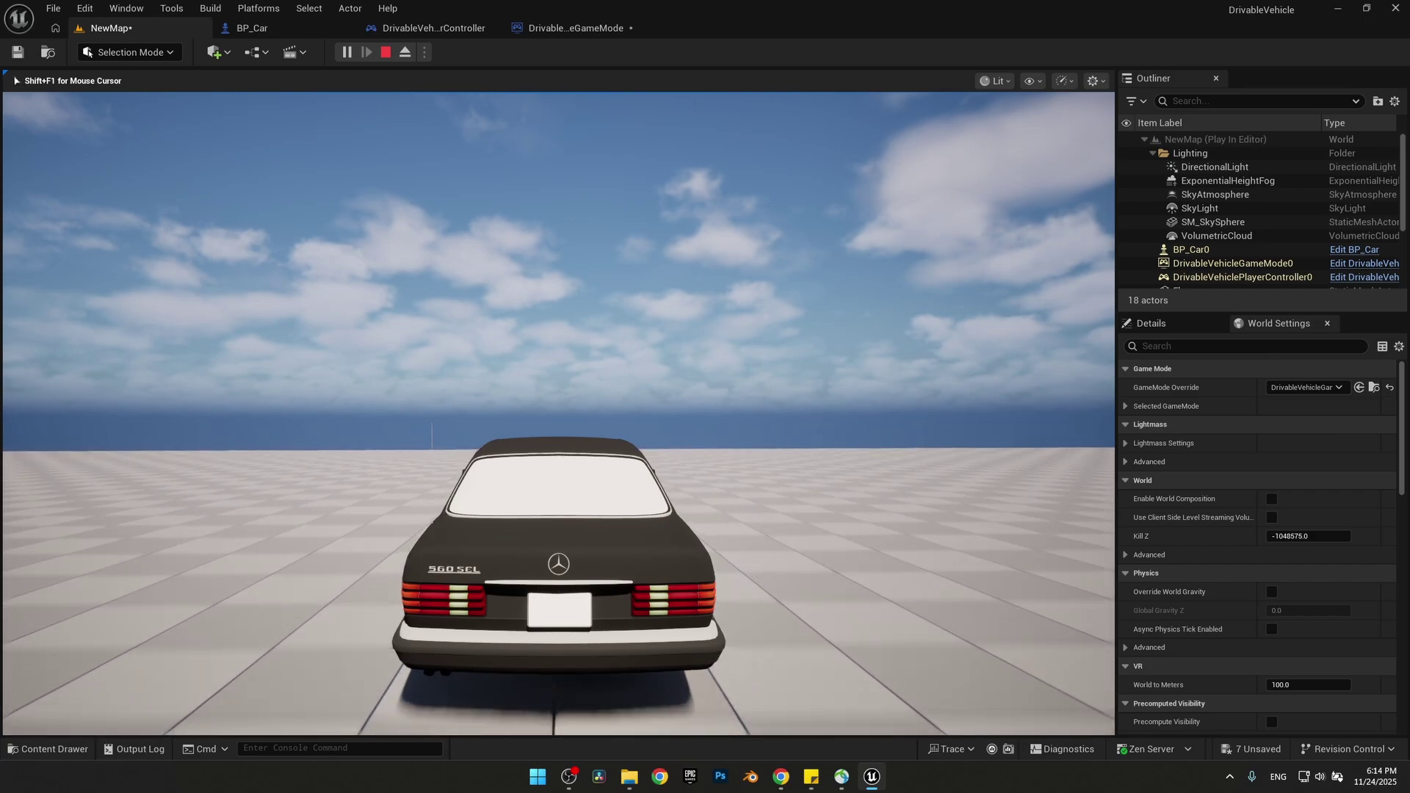
pyautogui.press('Escape')
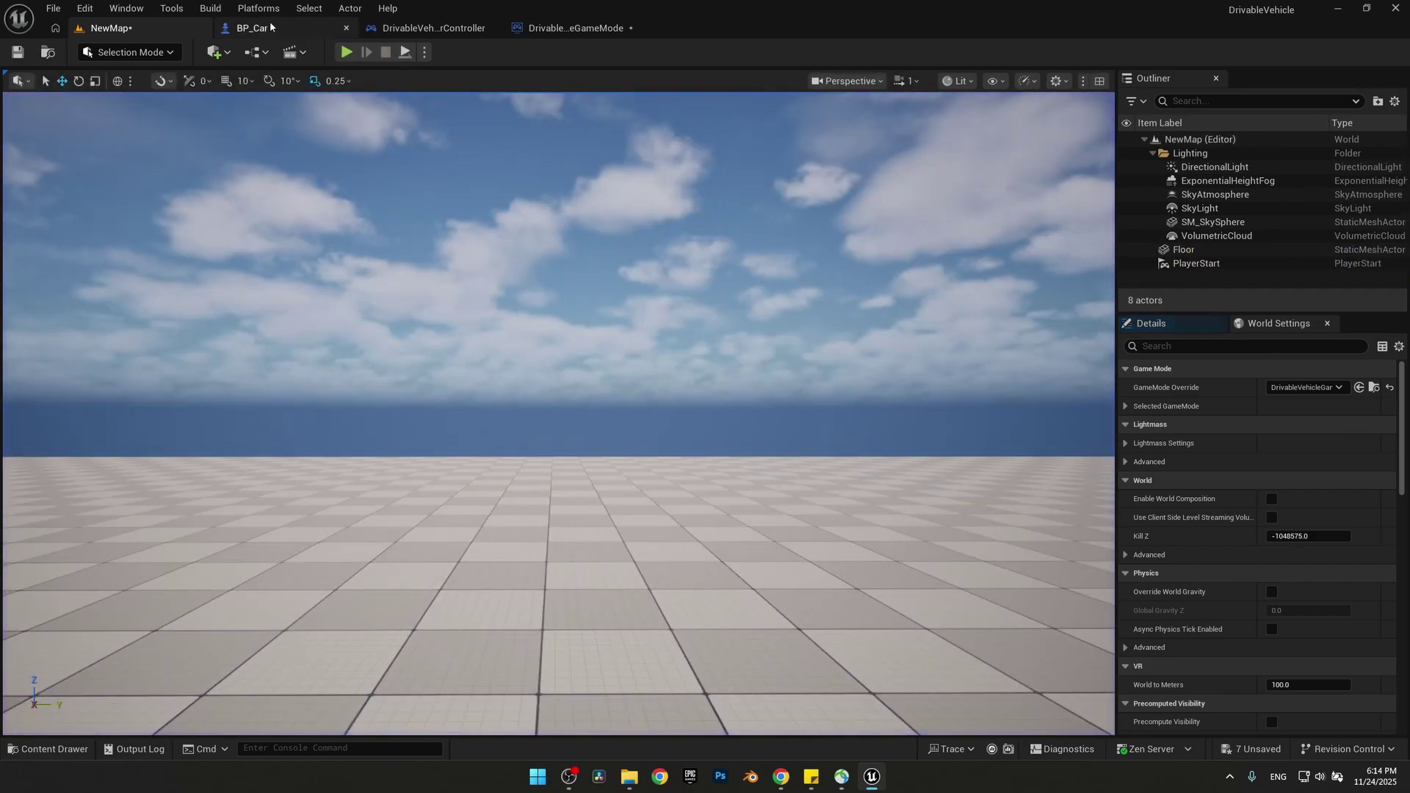
pyautogui.click(257, 27)
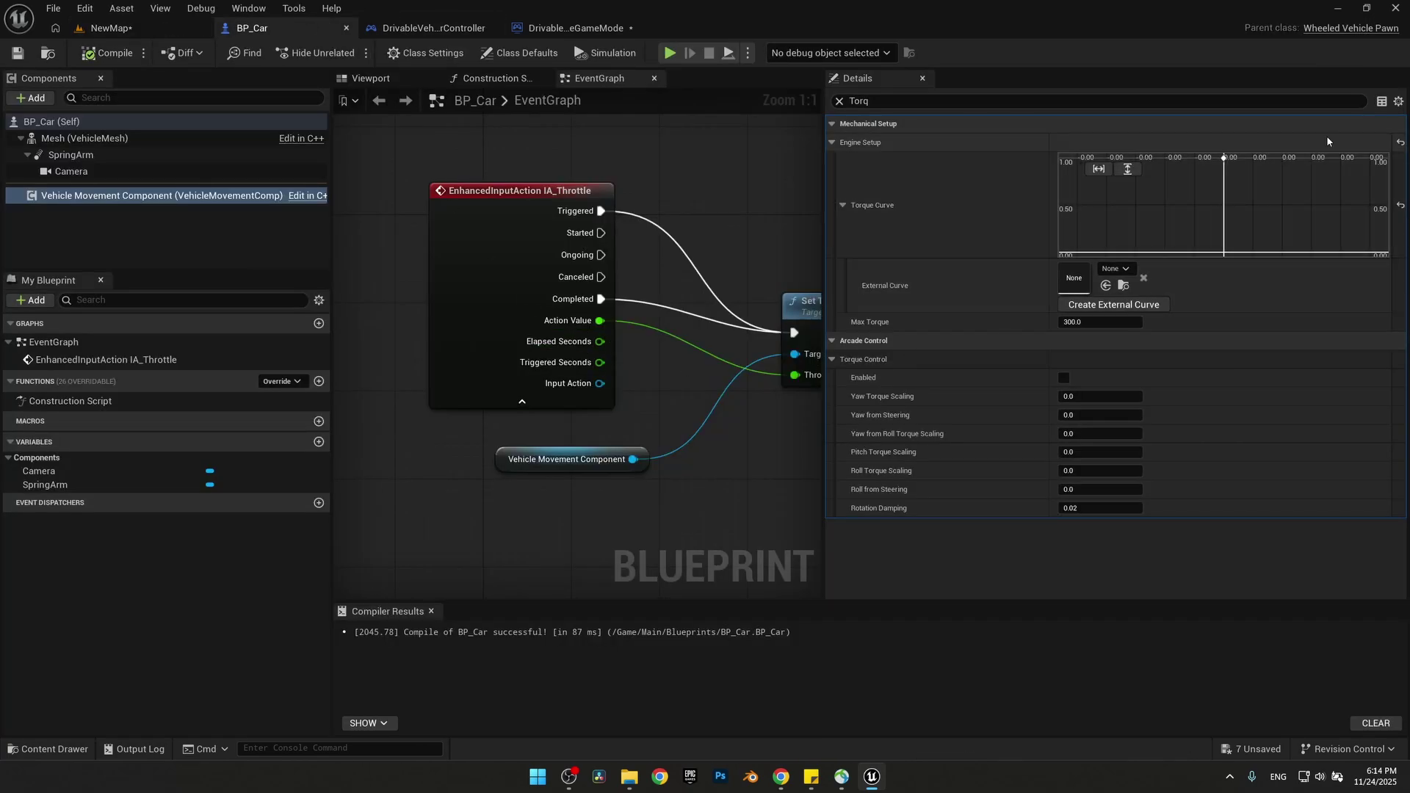
# - Add an IA_Steer event wiring Triggered, Completed and Action Value into Set Steering Input
pyautogui.moveTo(823, 238); pyautogui.dragTo(1138, 238)
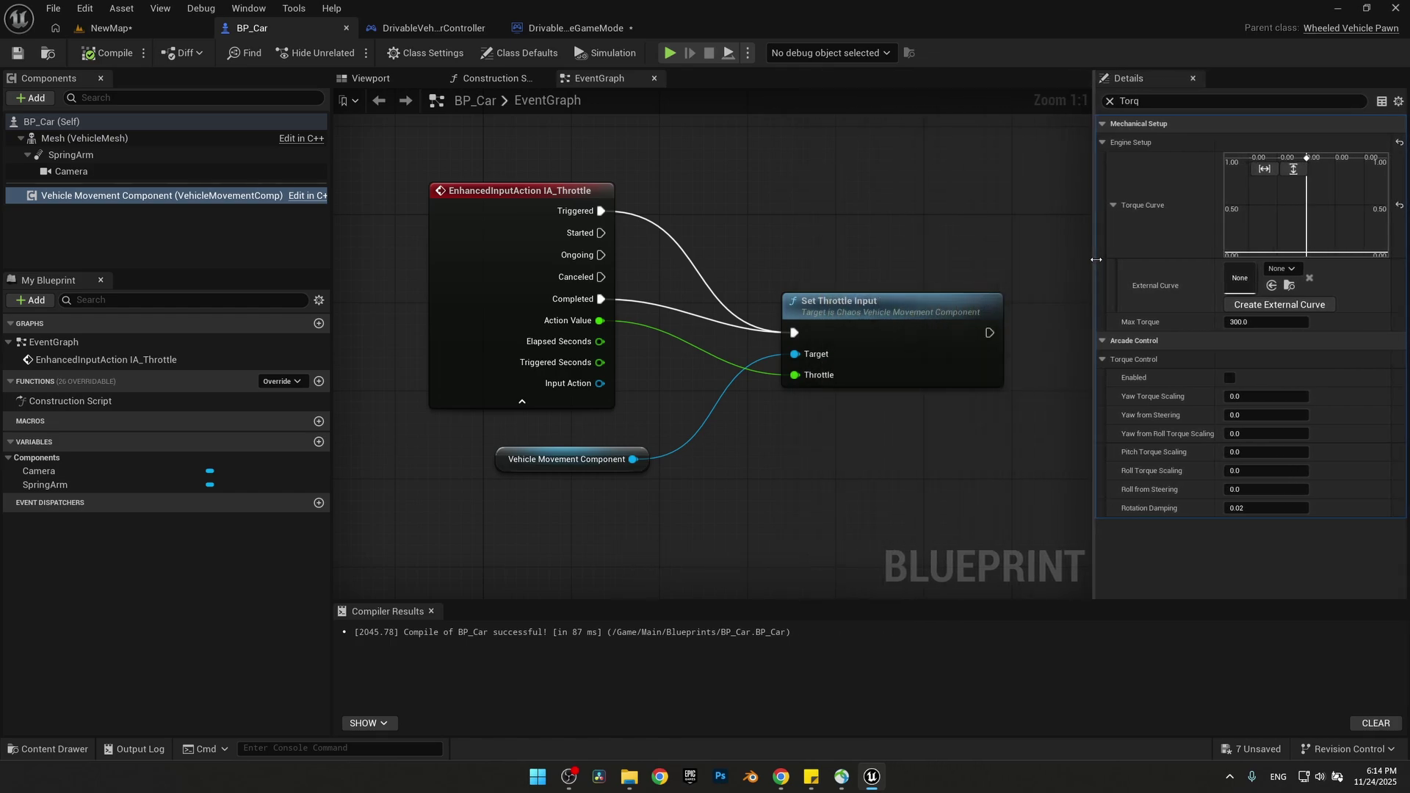
pyautogui.moveTo(528, 527); pyautogui.dragTo(677, 443, button='right')
pyautogui.rightClick(677, 443)
pyautogui.write('IA_St')
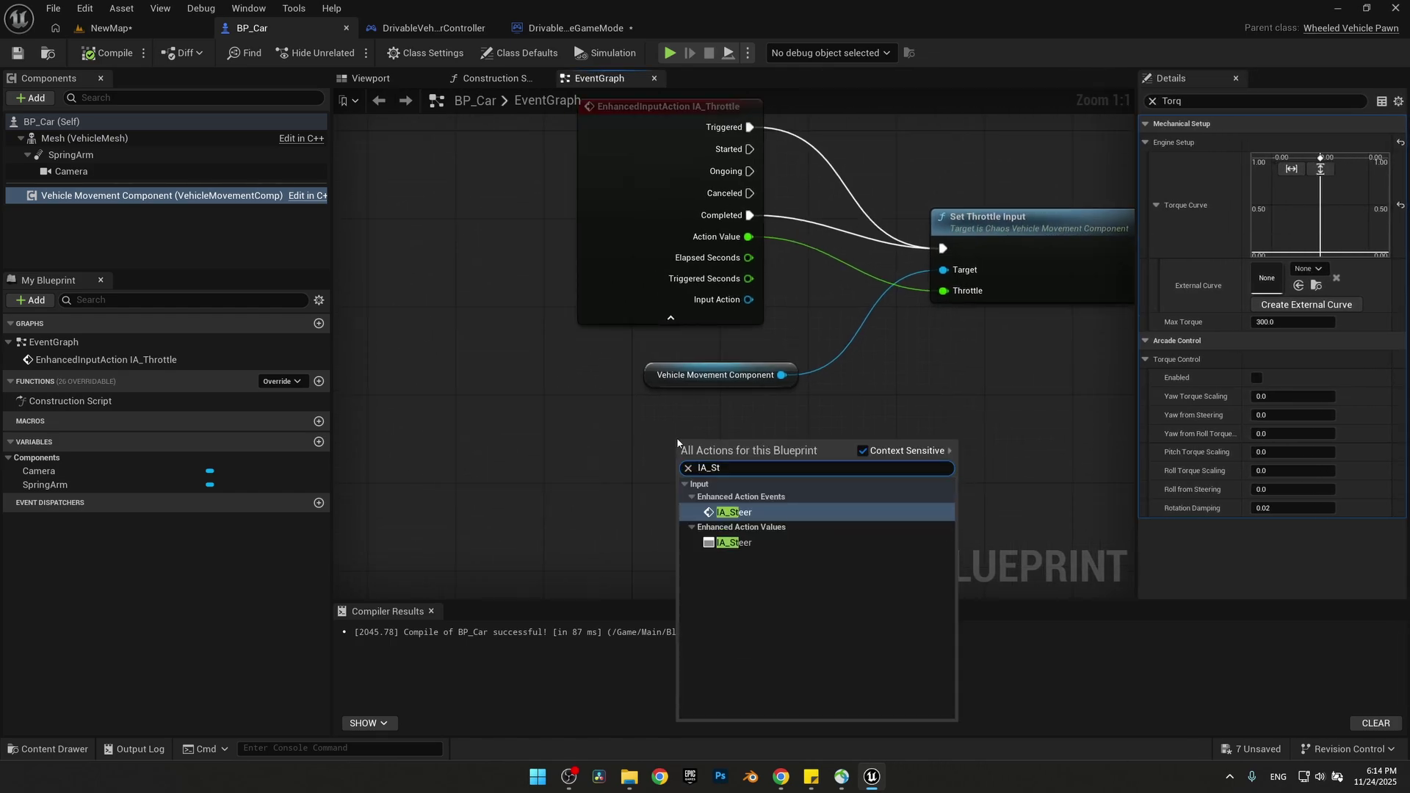
pyautogui.press('Return')
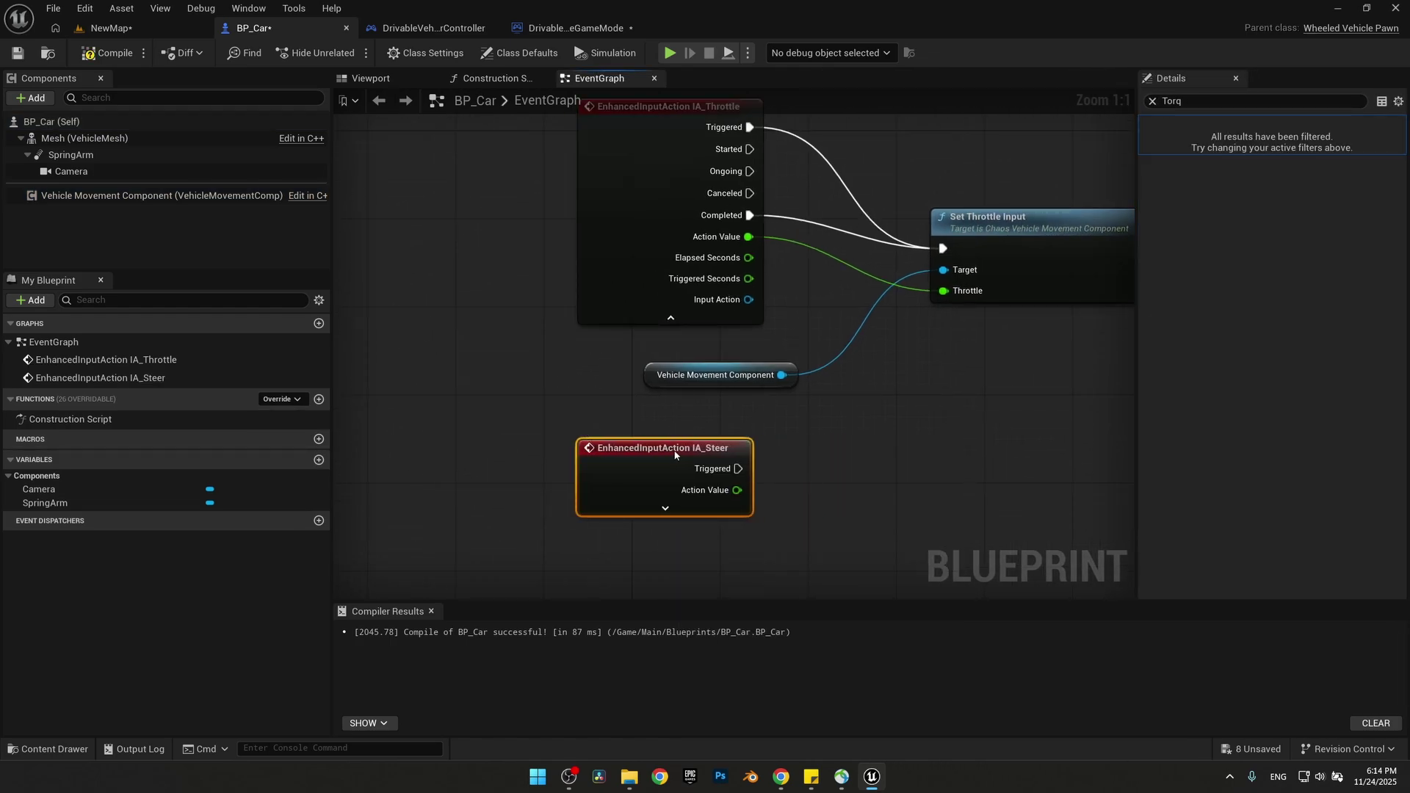
pyautogui.moveTo(672, 433); pyautogui.dragTo(457, 345, button='right')
pyautogui.moveTo(565, 286); pyautogui.dragTo(761, 392)
pyautogui.write('set')
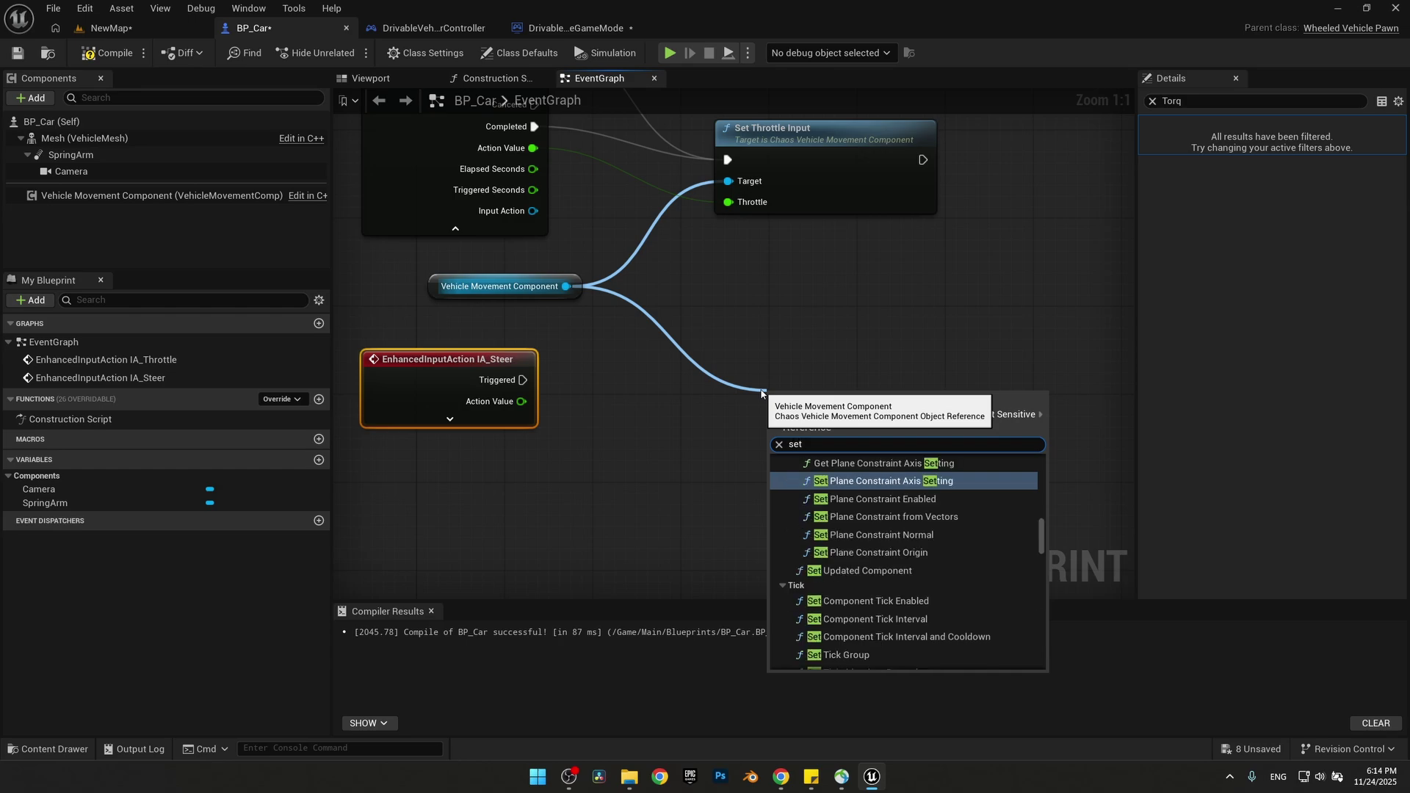
pyautogui.write('steering')
pyautogui.press('Return')
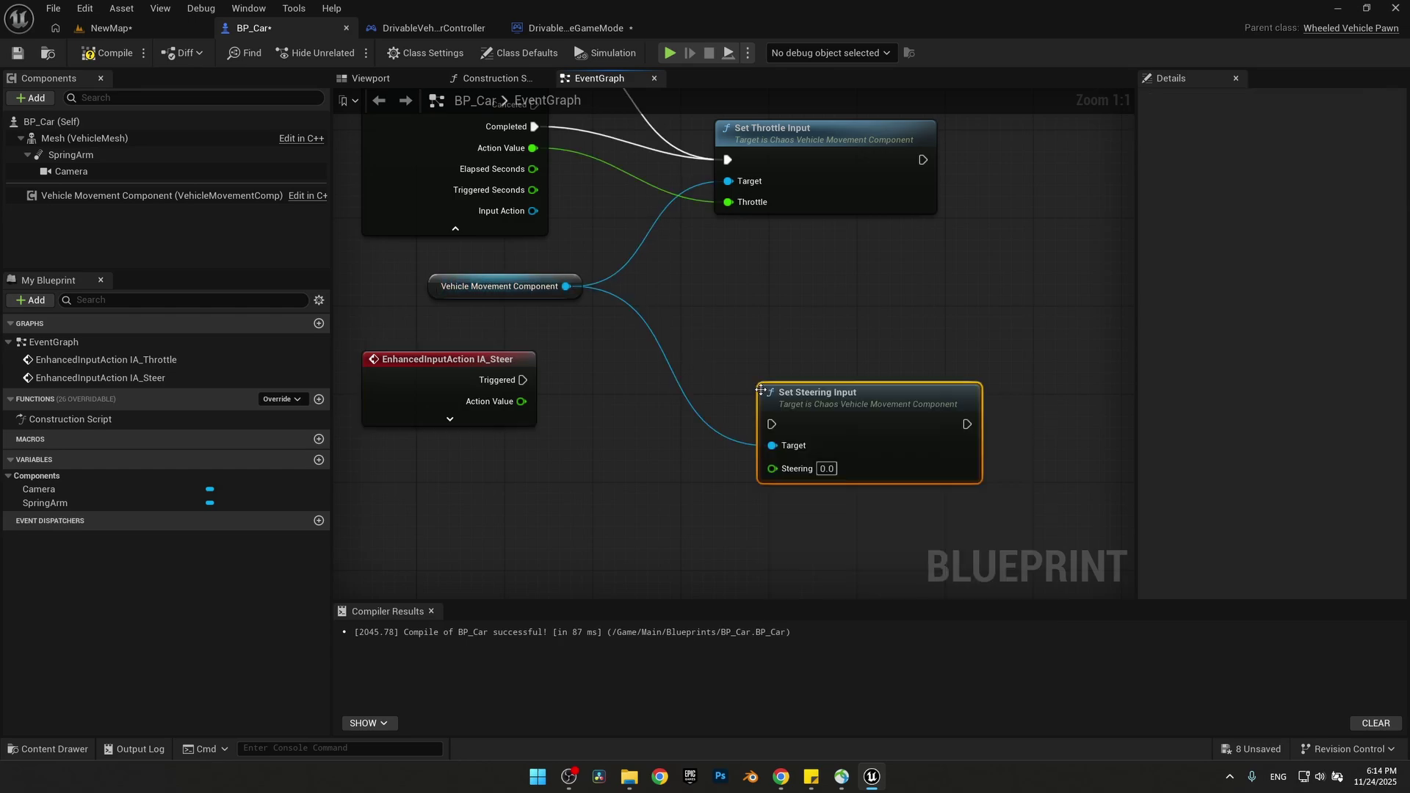
pyautogui.click(449, 419)
pyautogui.moveTo(522, 380); pyautogui.dragTo(771, 424)
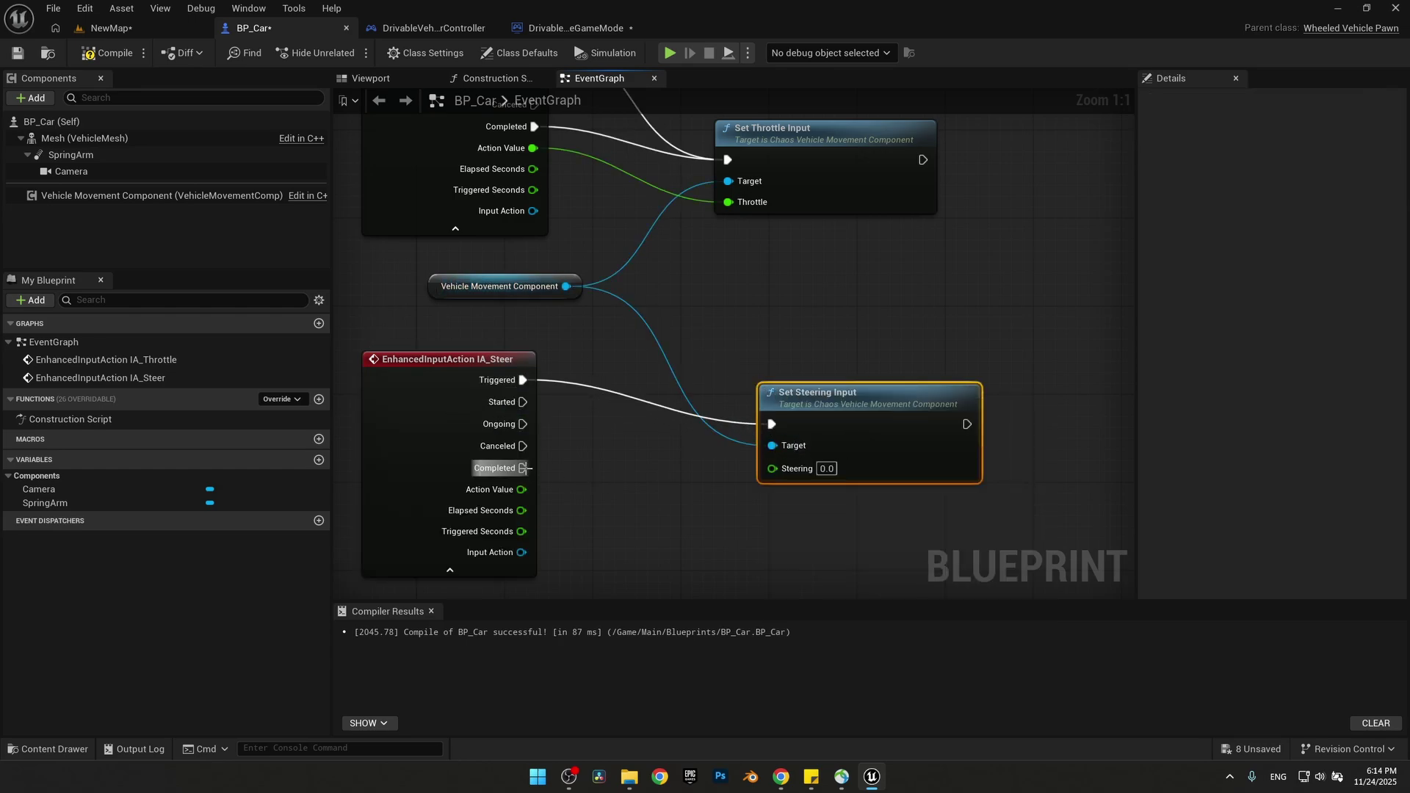
pyautogui.moveTo(523, 467); pyautogui.dragTo(772, 469)
# - Add an IA_Brake event wiring Triggered, Completed and Action Value into Set Brake Input
pyautogui.scroll(-2, 652, 514)
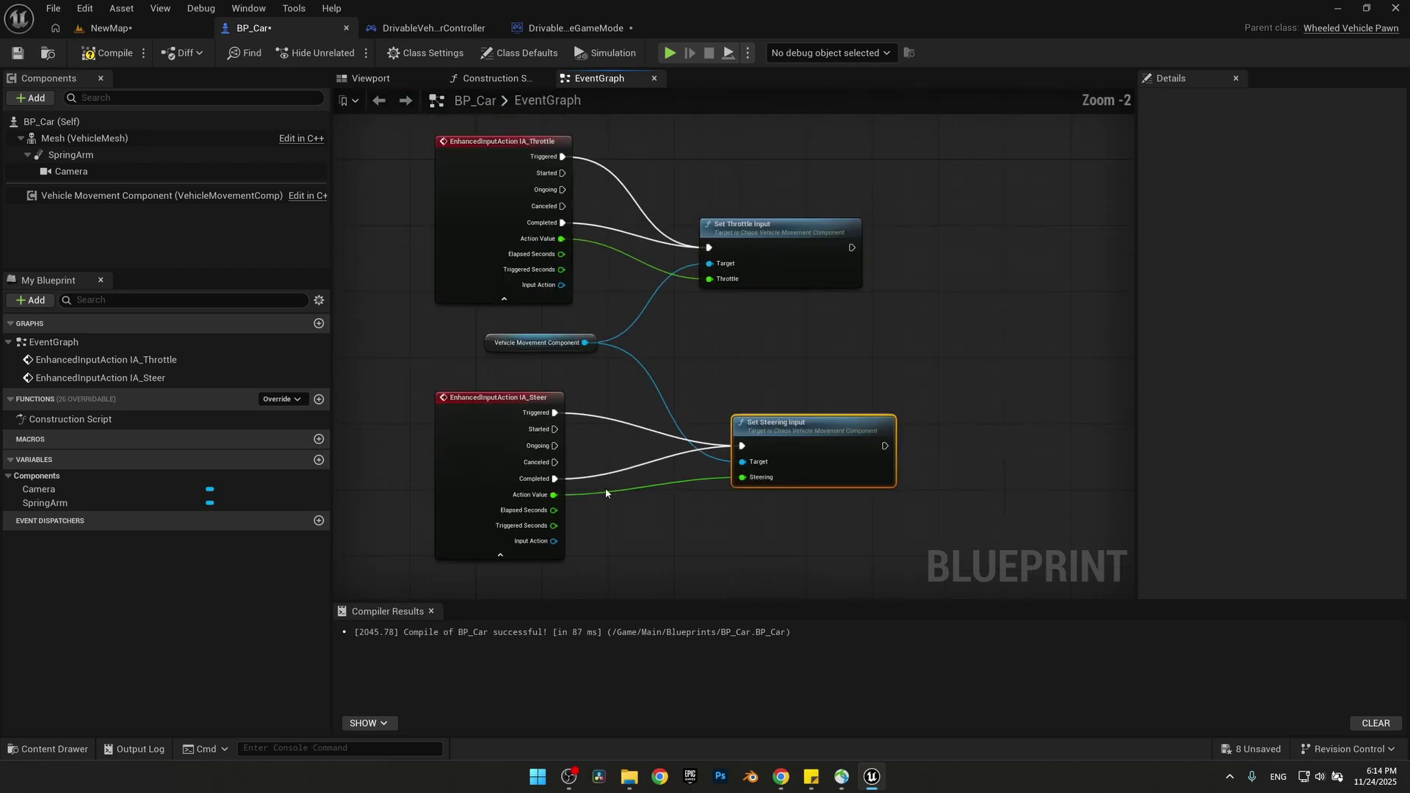
pyautogui.moveTo(607, 491); pyautogui.dragTo(701, 294, button='right')
pyautogui.rightClick(577, 423)
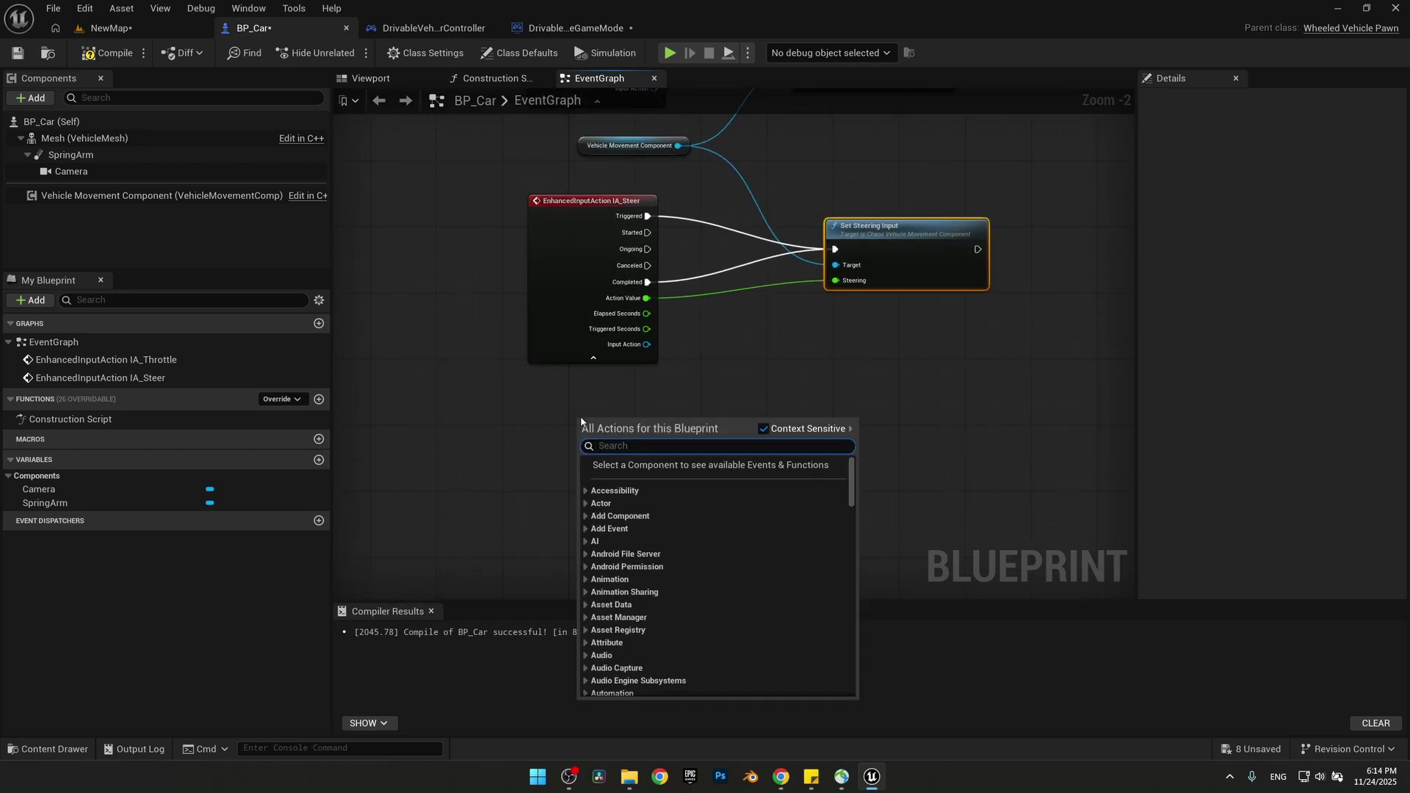
pyautogui.write('brake')
pyautogui.press('Return')
pyautogui.moveTo(628, 417); pyautogui.dragTo(587, 417)
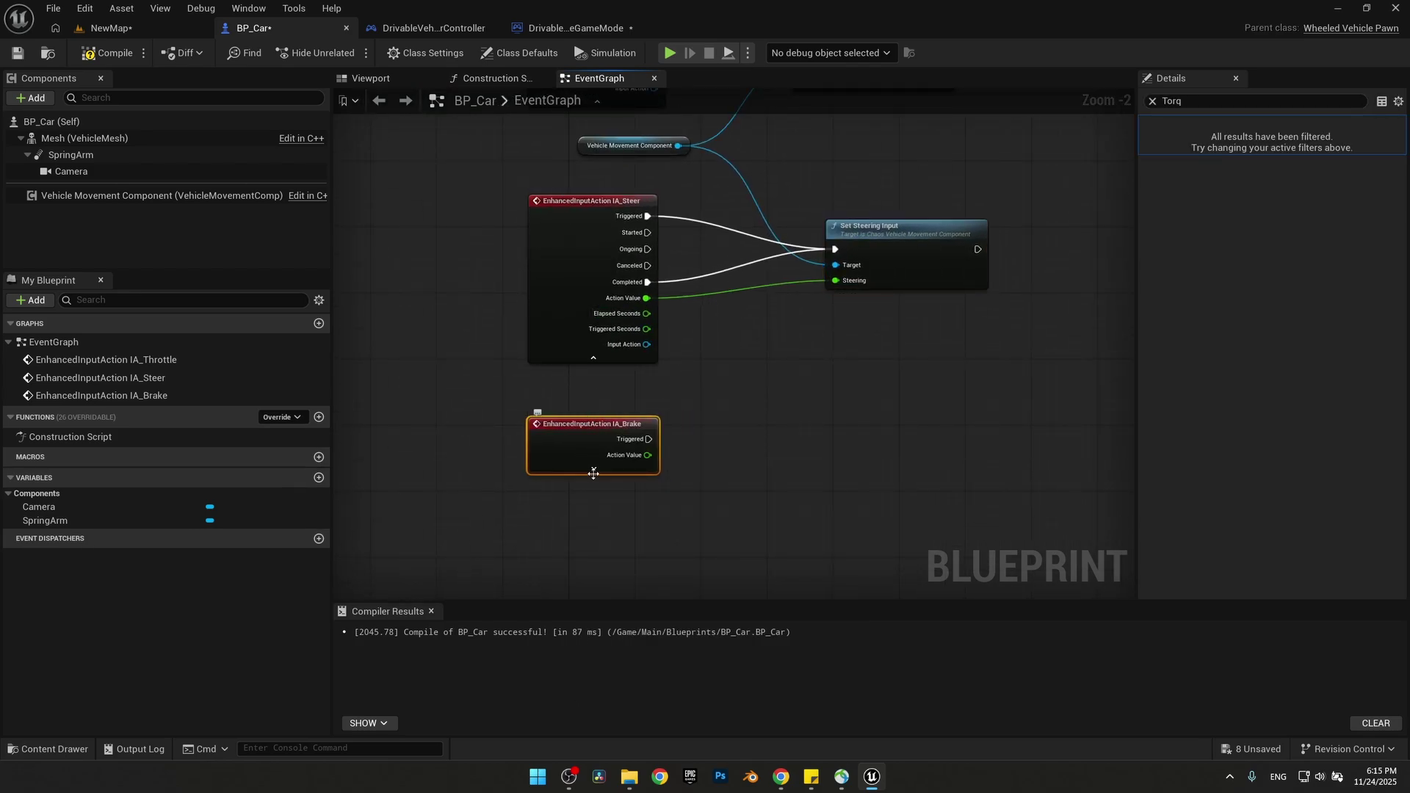
pyautogui.click(595, 468)
pyautogui.moveTo(667, 492); pyautogui.dragTo(605, 471, button='right')
pyautogui.moveTo(678, 145); pyautogui.dragTo(781, 452)
pyautogui.write('set Brake')
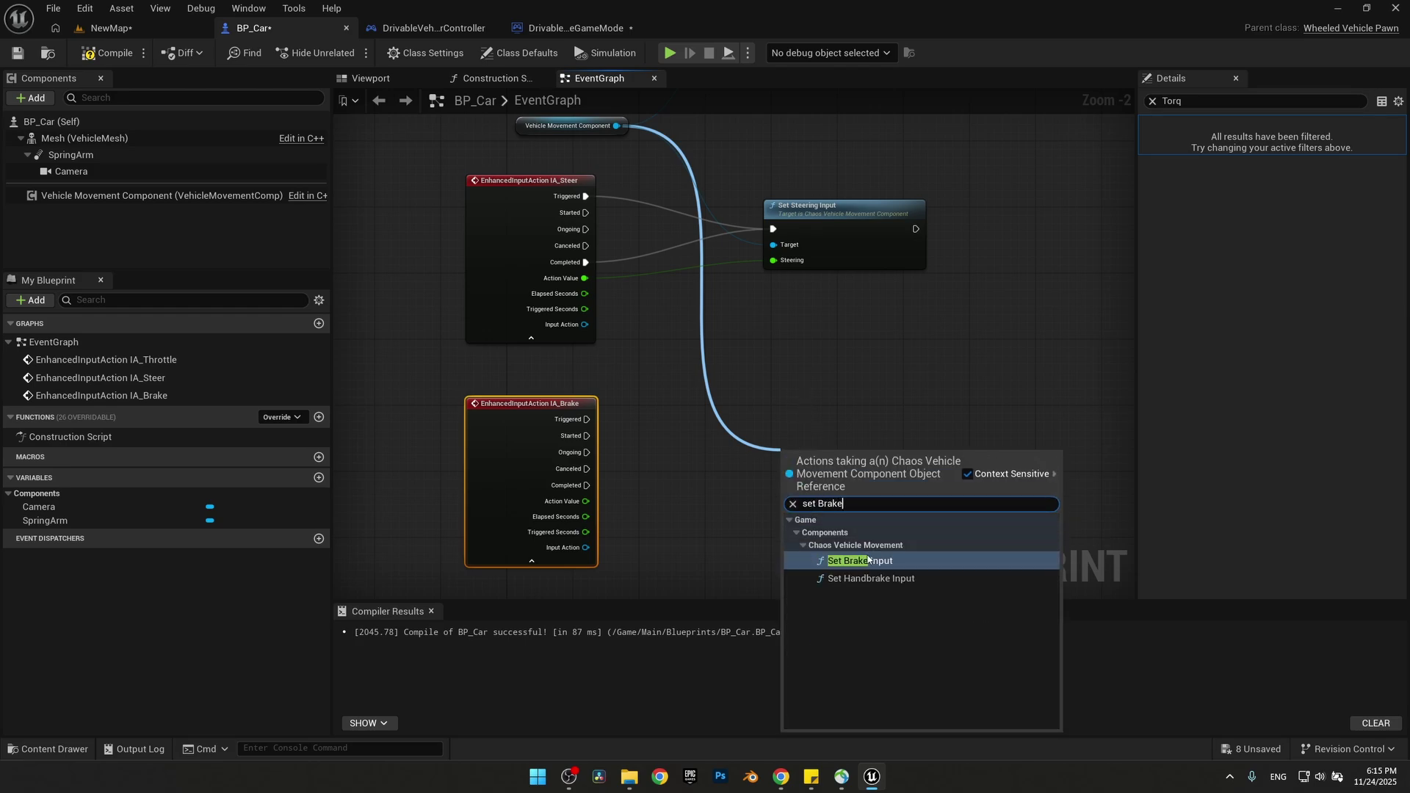
pyautogui.click(868, 560)
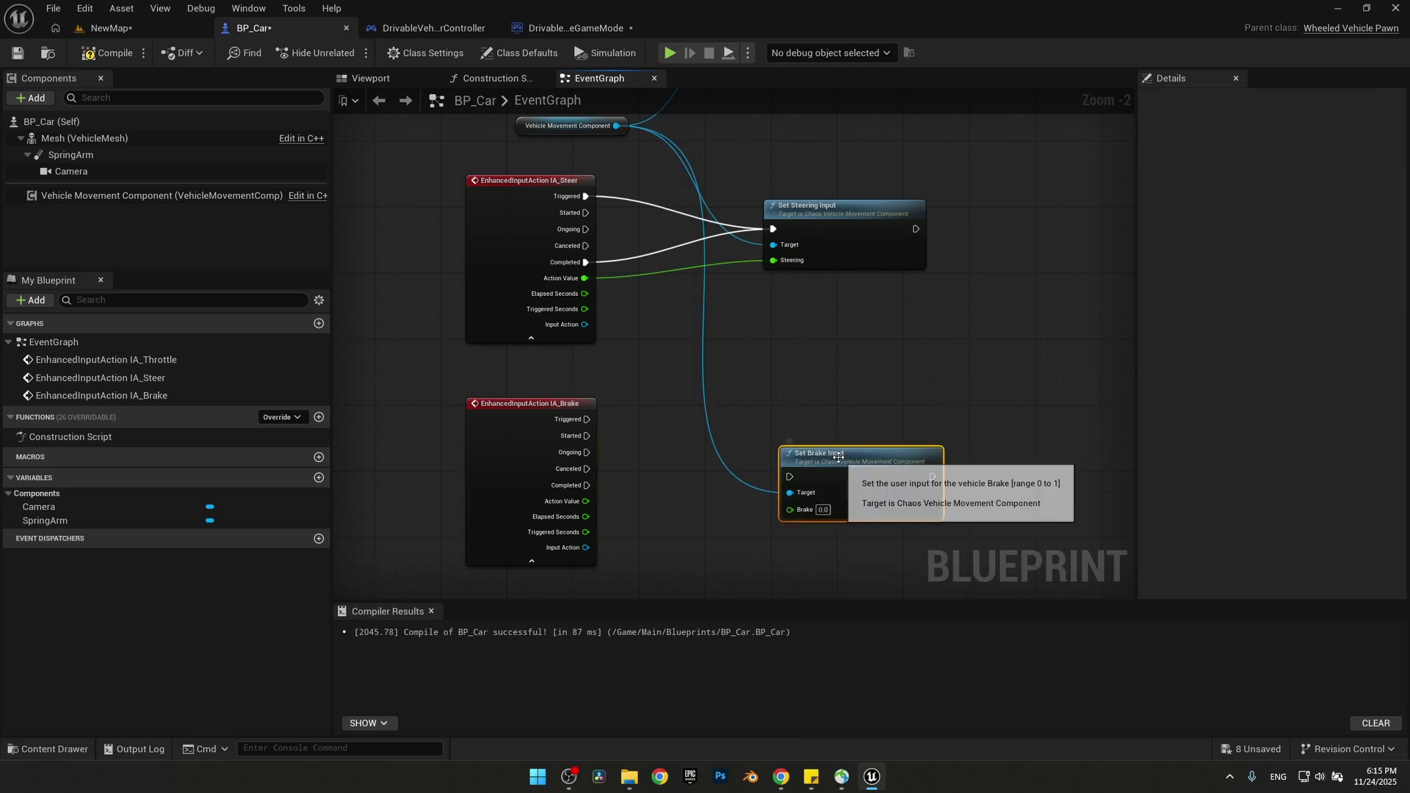
pyautogui.moveTo(587, 419); pyautogui.dragTo(764, 468)
pyautogui.moveTo(587, 485); pyautogui.dragTo(765, 500)
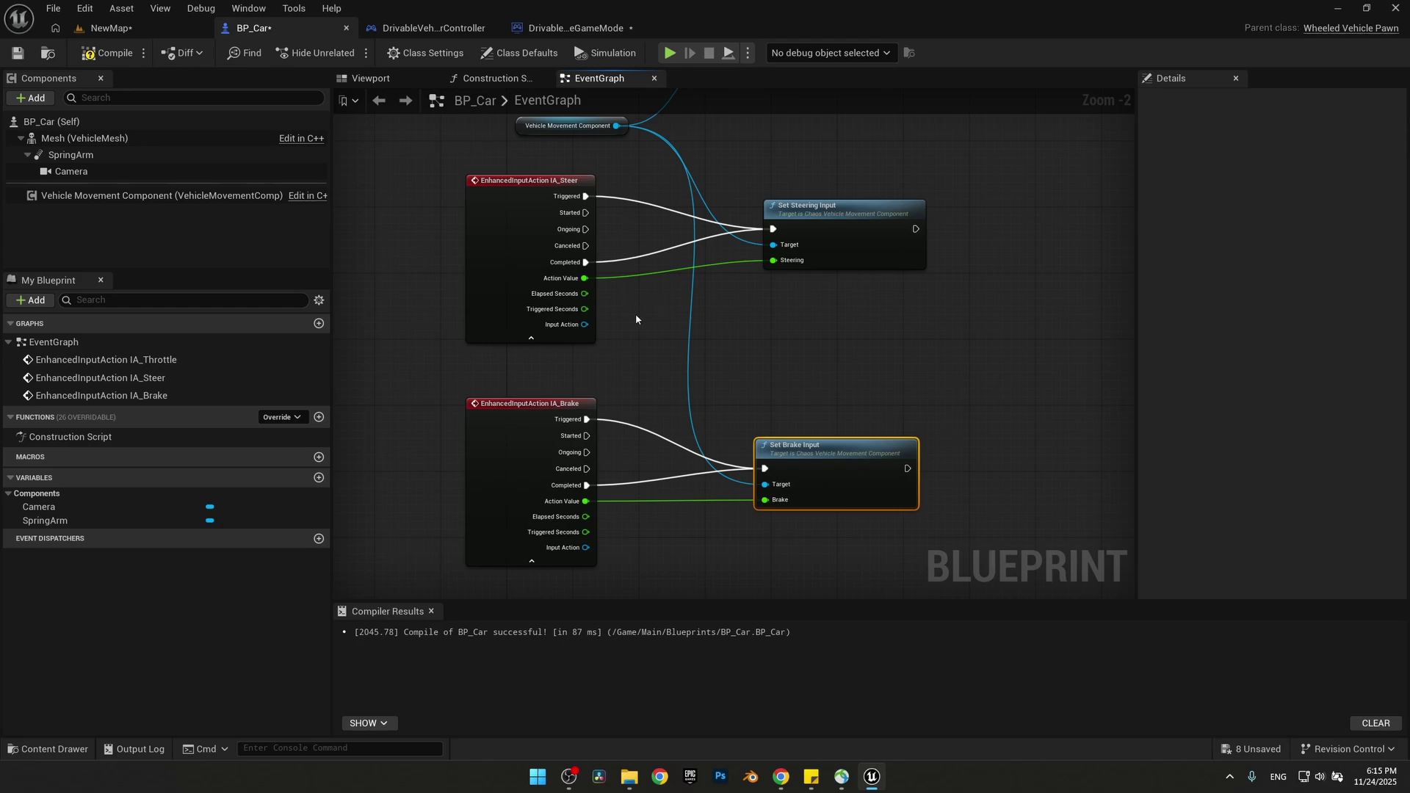
pyautogui.moveTo(649, 336); pyautogui.dragTo(629, 598, button='right')
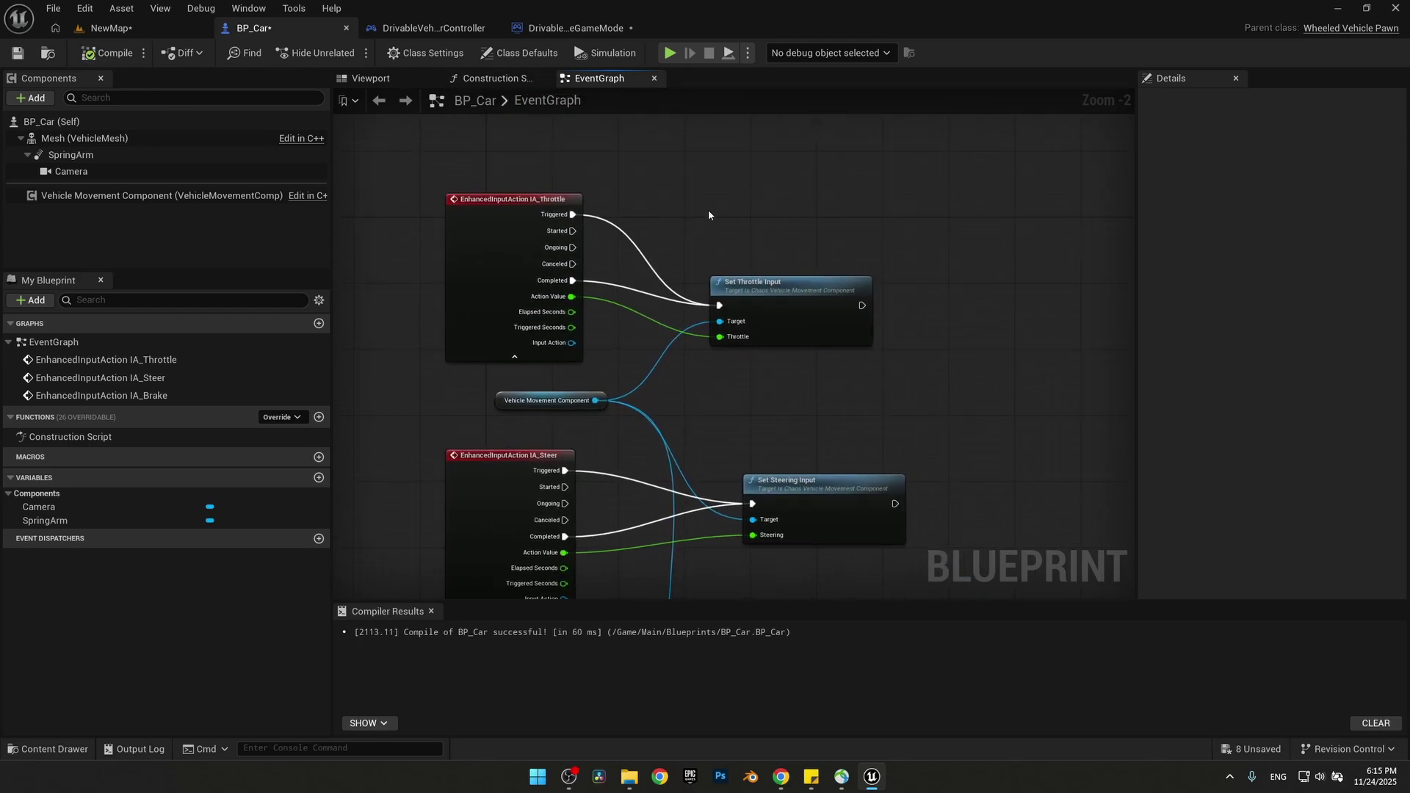
# - Place an IA_LookAround input event with all its outputs expanded
pyautogui.moveTo(708, 214); pyautogui.dragTo(728, 567, button='right')
pyautogui.rightClick(551, 289)
pyautogui.write('IA_Look')
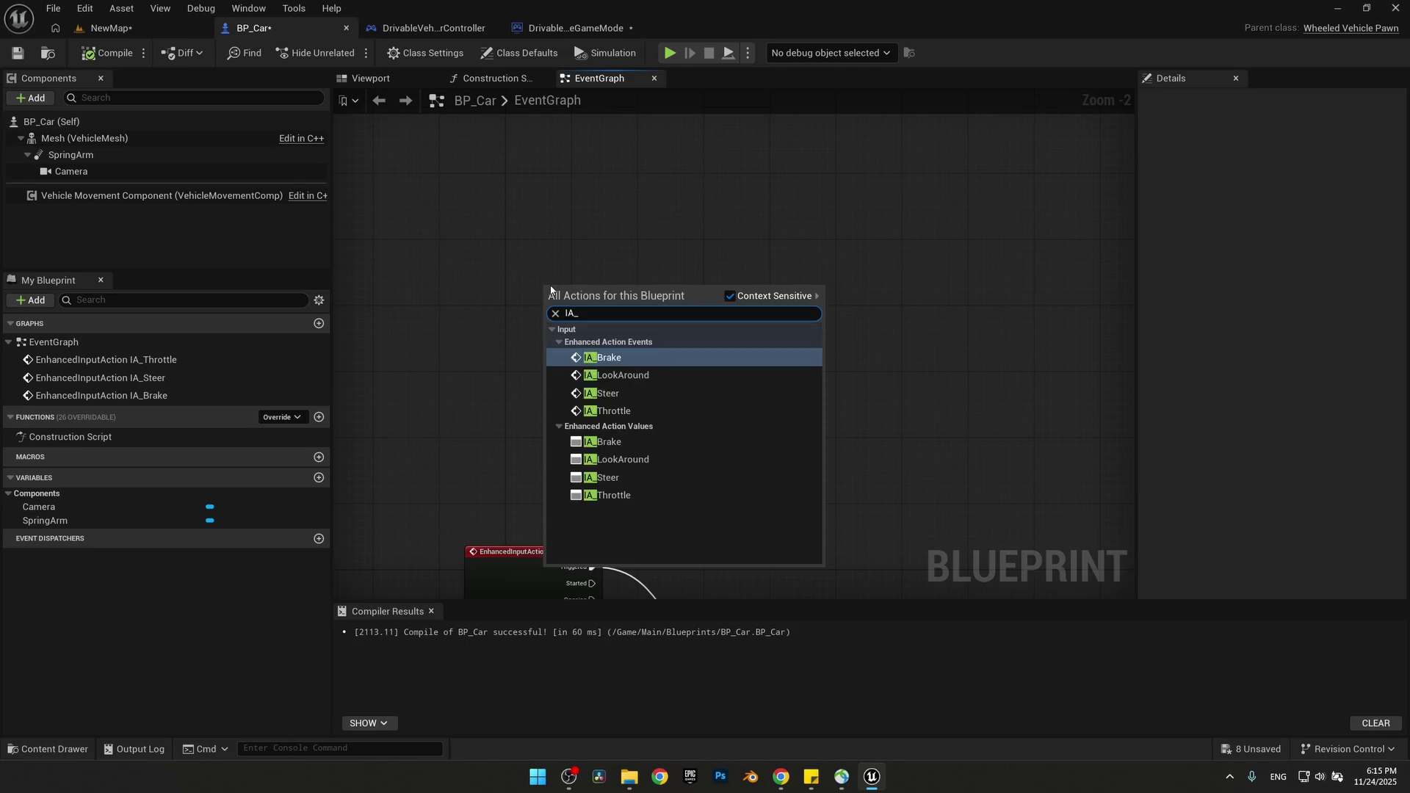
pyautogui.press('Return')
pyautogui.click(548, 332)
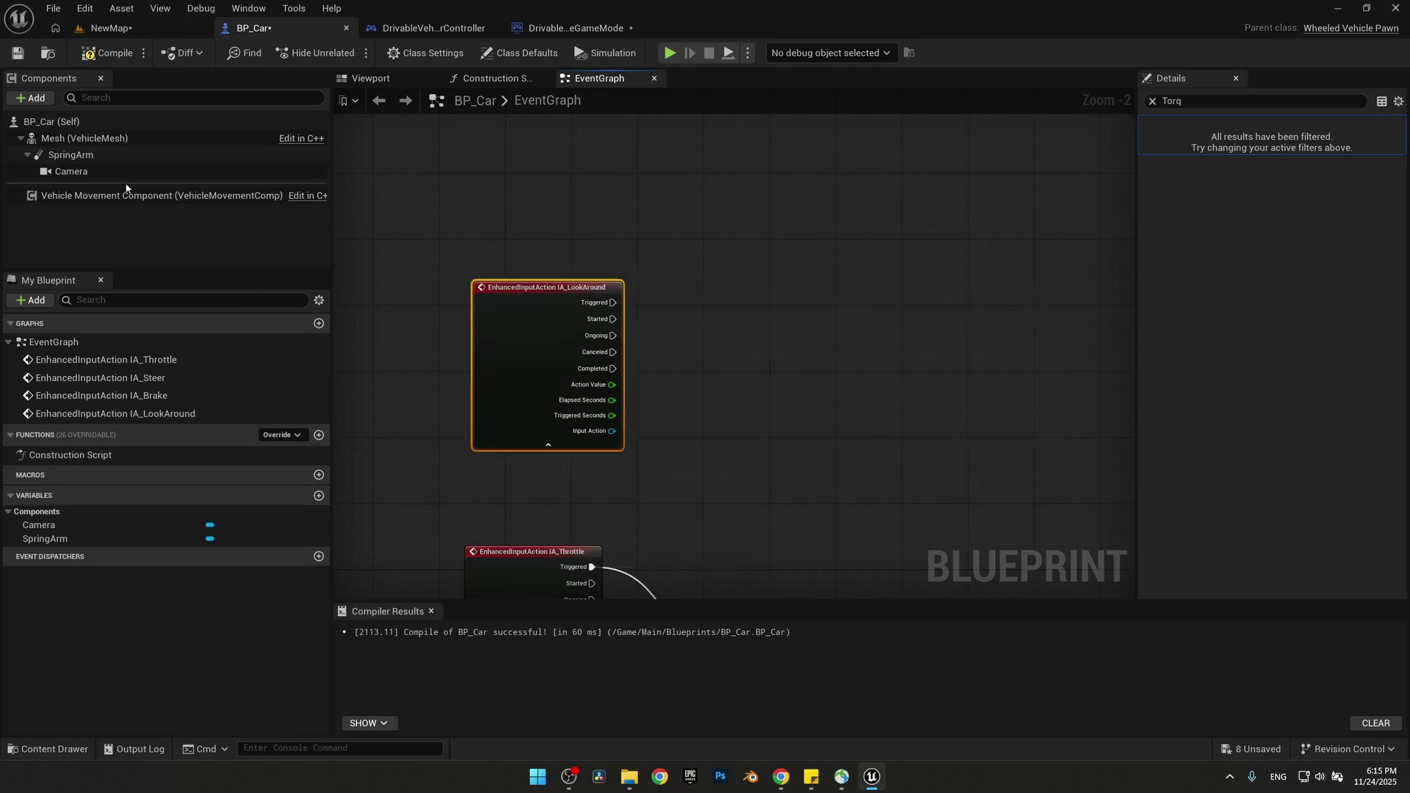
# - Add SpringArm's Add Relative Rotation with split Delta Rotation, driven by Triggered and Action Value into Z (Yaw)
pyautogui.moveTo(81, 155); pyautogui.dragTo(867, 352)
pyautogui.scroll(1, 674, 276)
pyautogui.write('add rel')
pyautogui.click(899, 471)
pyautogui.rightClick(830, 412)
pyautogui.click(867, 477)
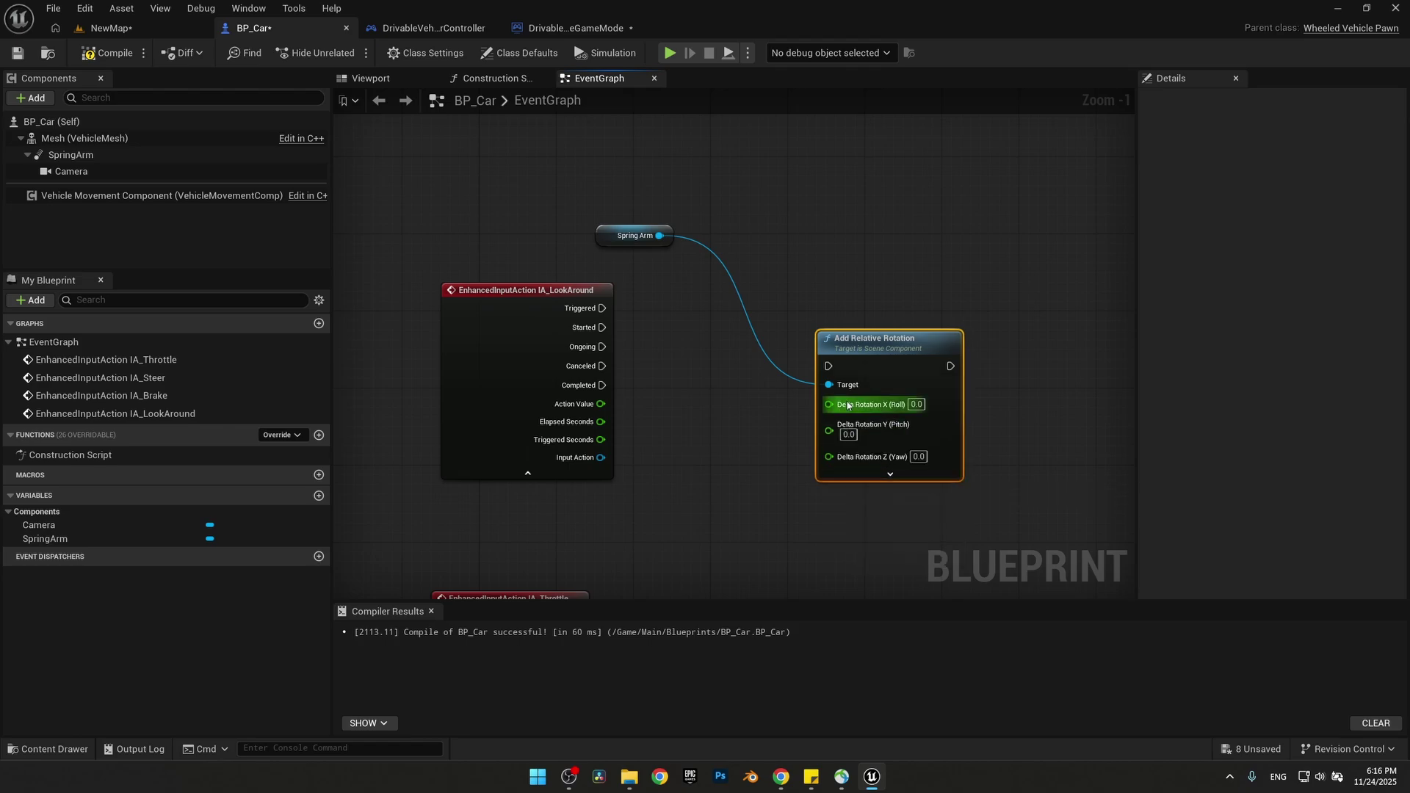
pyautogui.moveTo(573, 316); pyautogui.dragTo(828, 365)
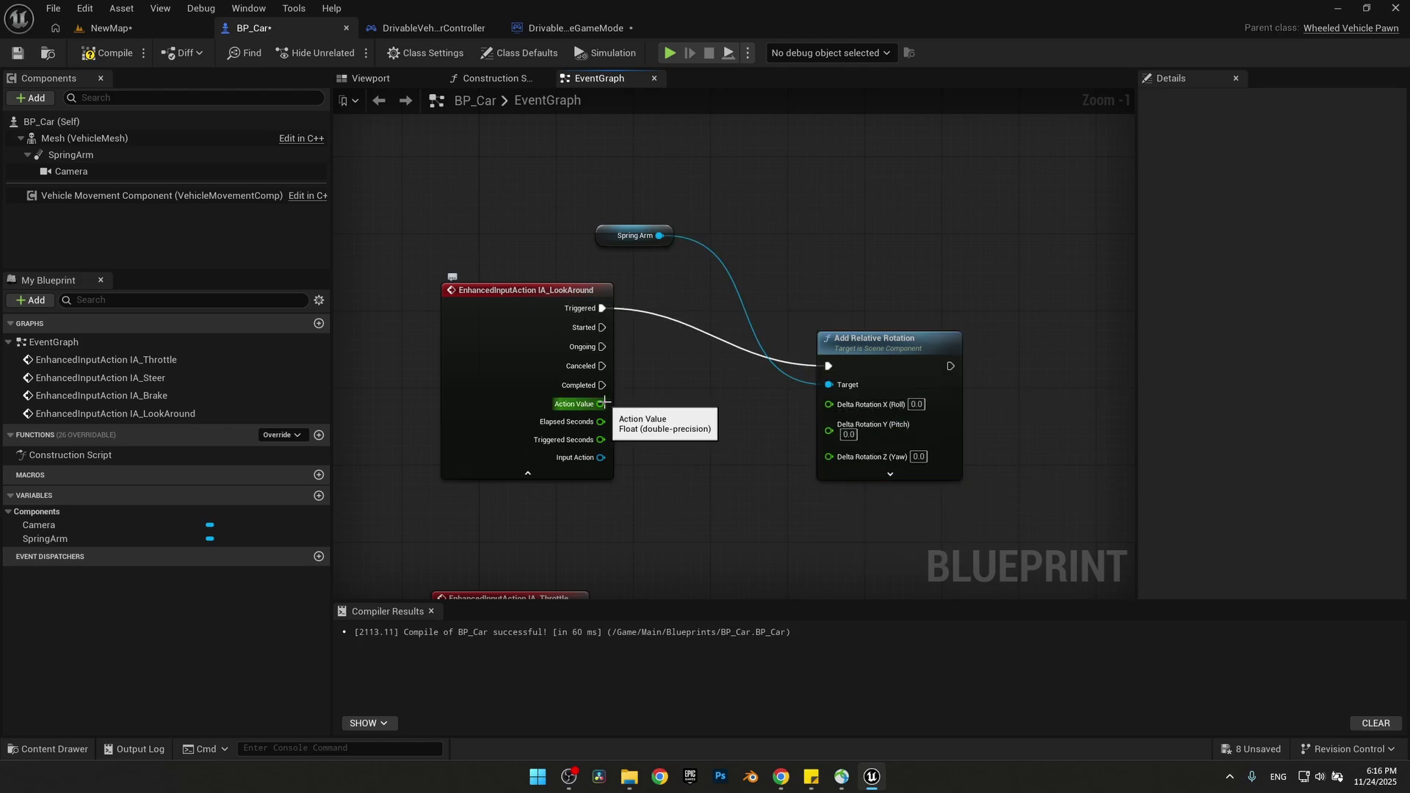
pyautogui.moveTo(601, 403); pyautogui.dragTo(838, 458)
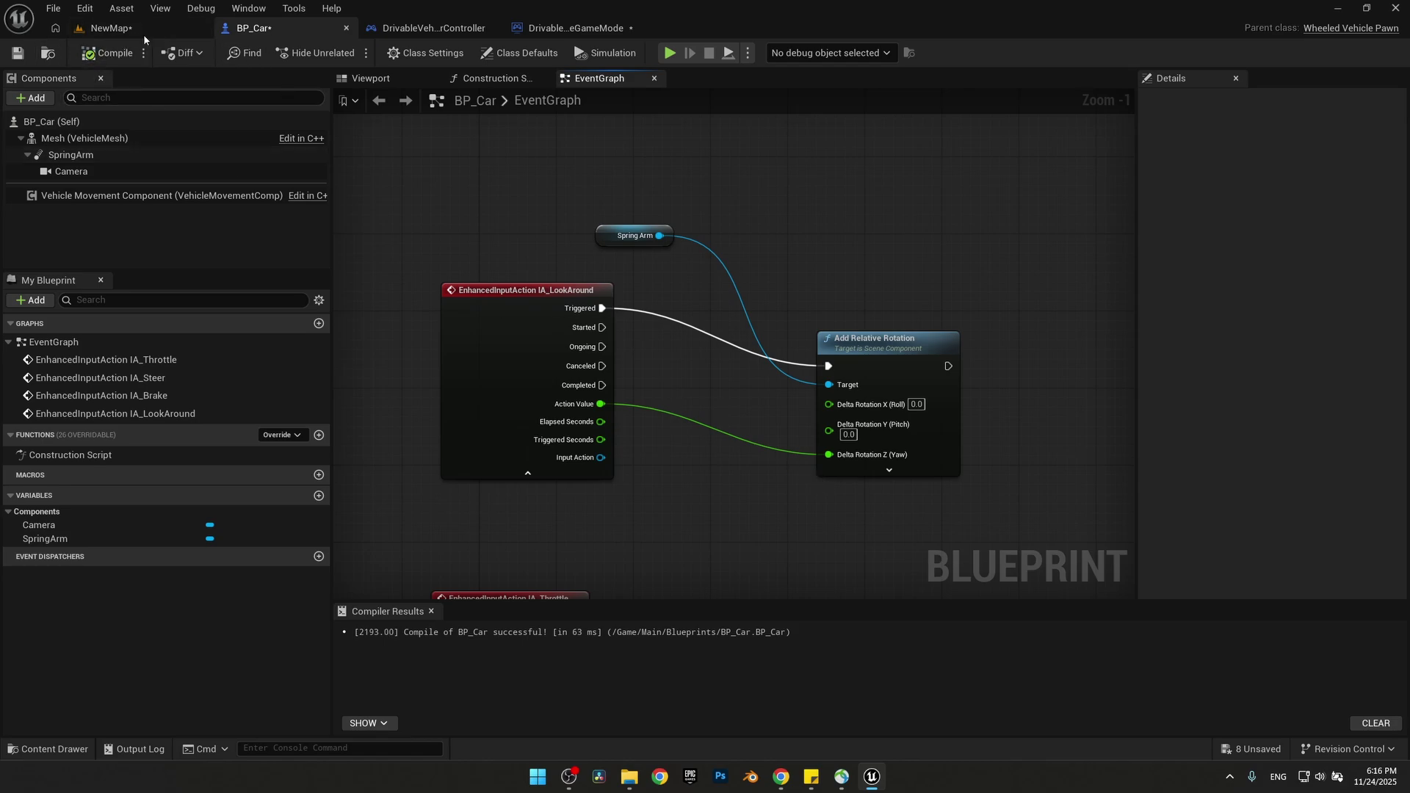
# - Play-test NewMap, accelerating with W and steering right and left with D and A
pyautogui.click(117, 28)
pyautogui.click(347, 52)
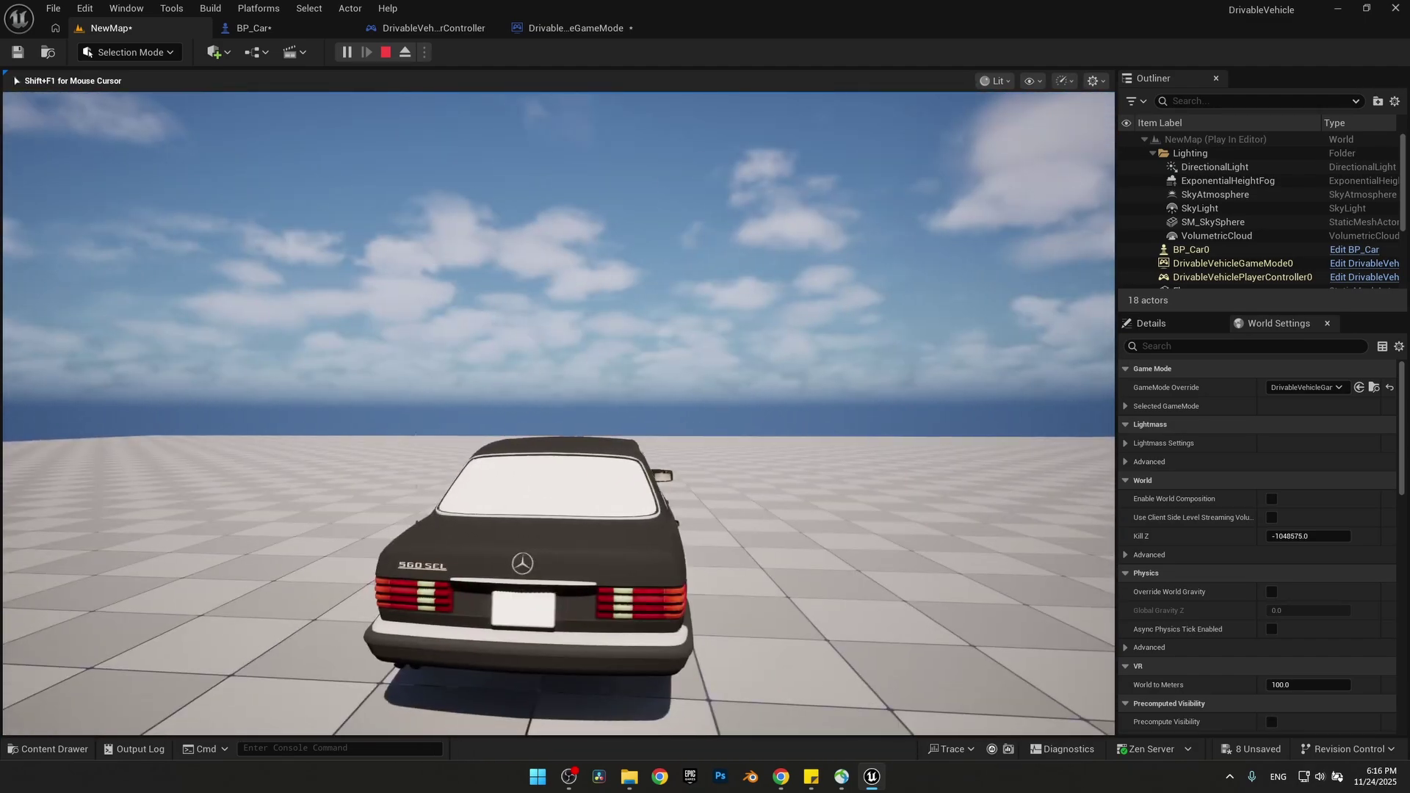
pyautogui.press('w')
pyautogui.press('d')
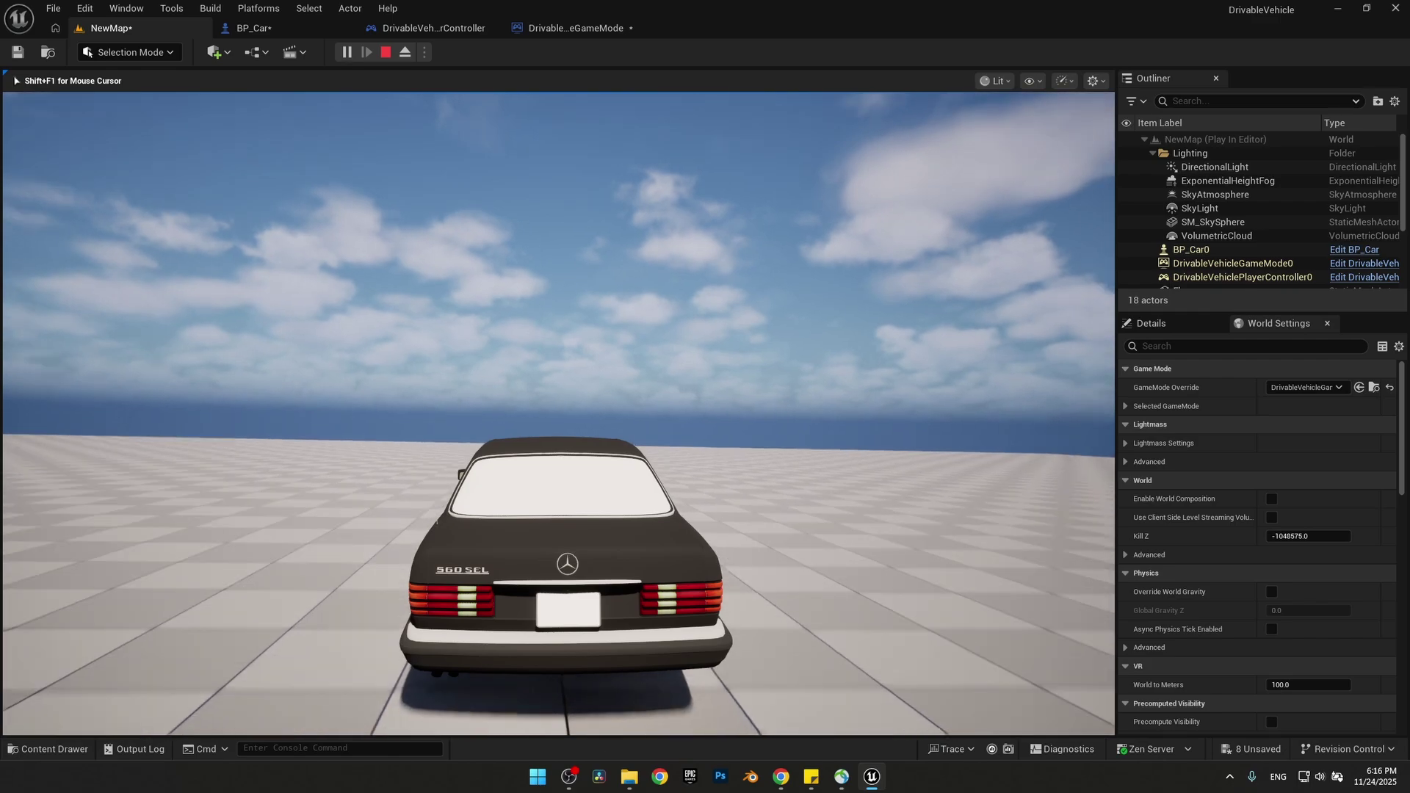
pyautogui.press('a')
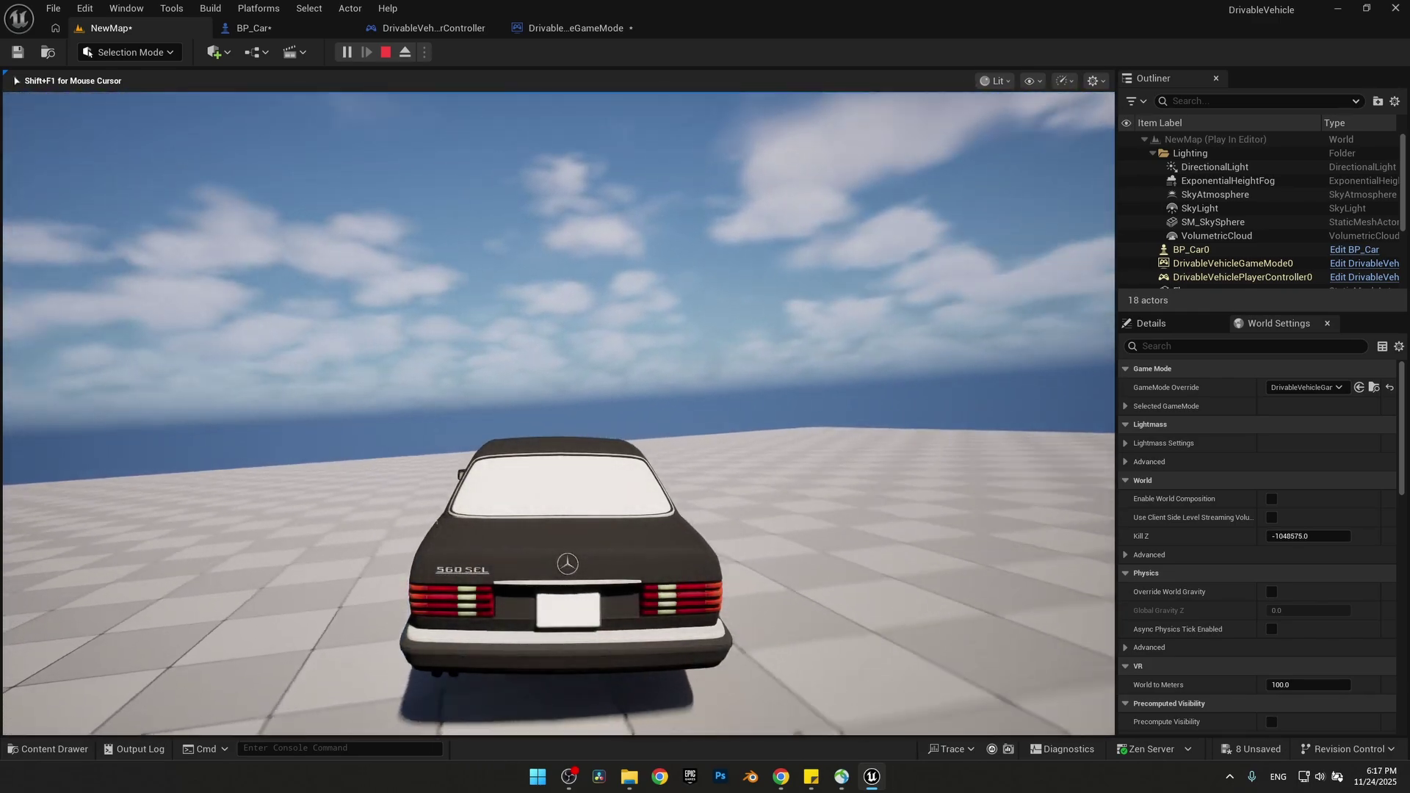
pyautogui.press('d')
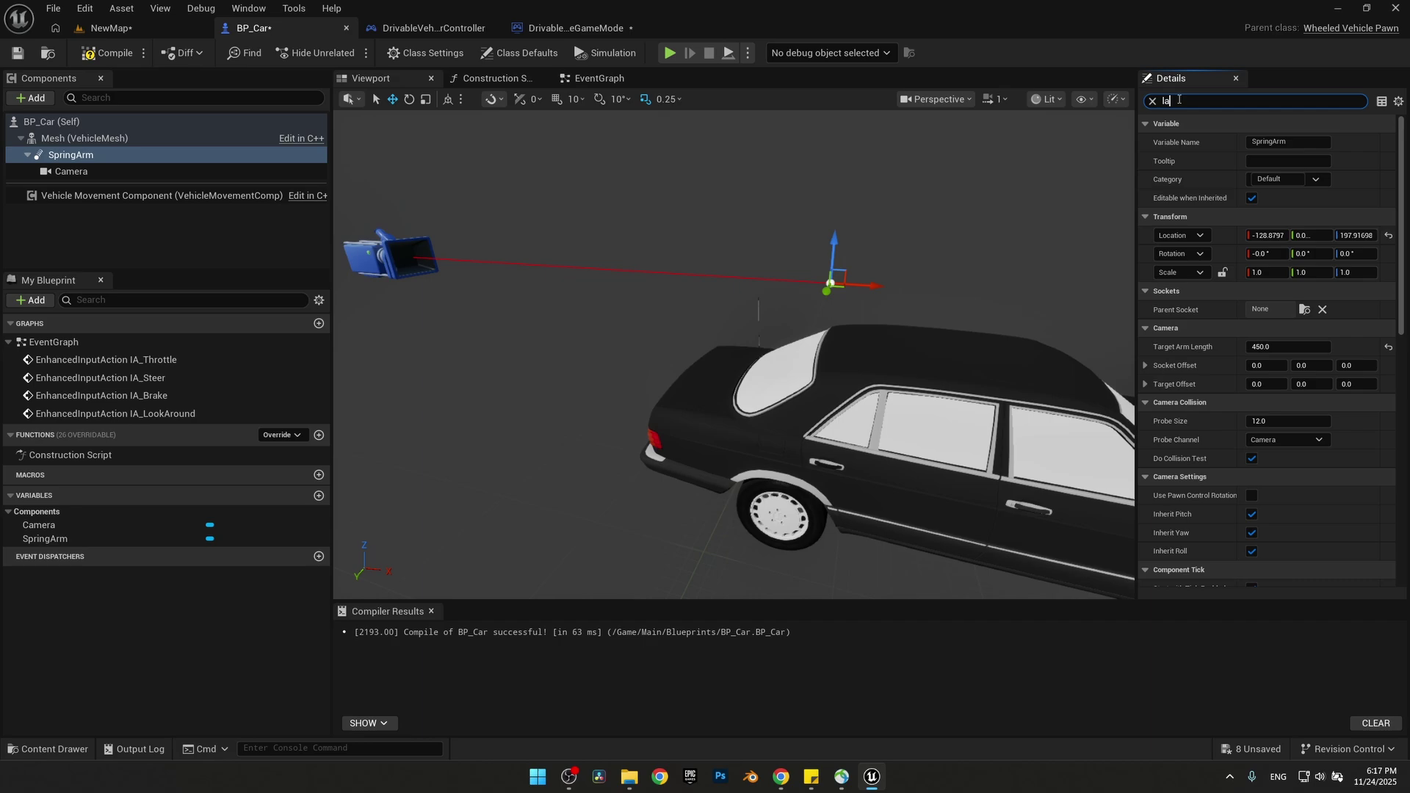
# - Enable SpringArm camera lag and rotation lag, both speeds 12.0, and recompile BP_Car
pyautogui.write('g')
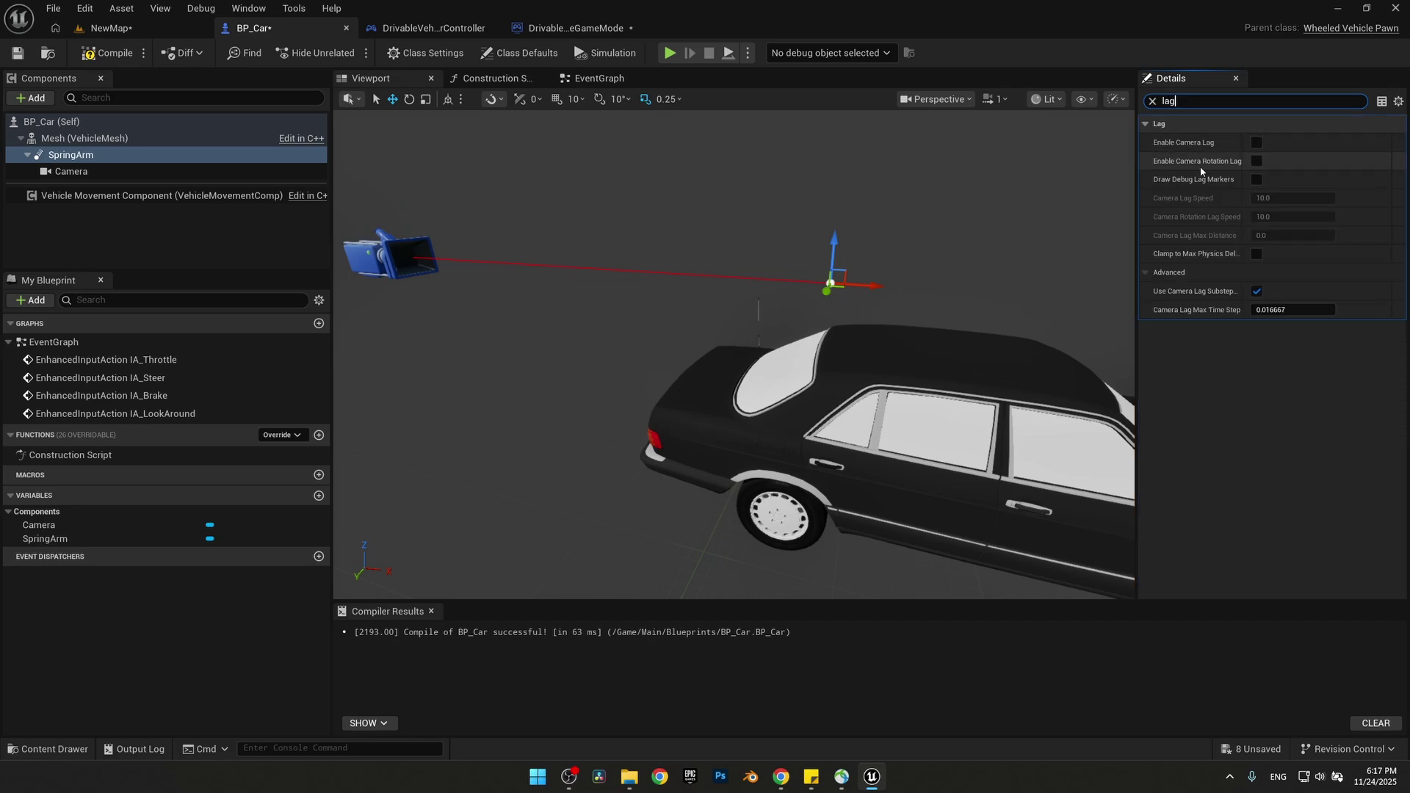
pyautogui.click(1255, 161)
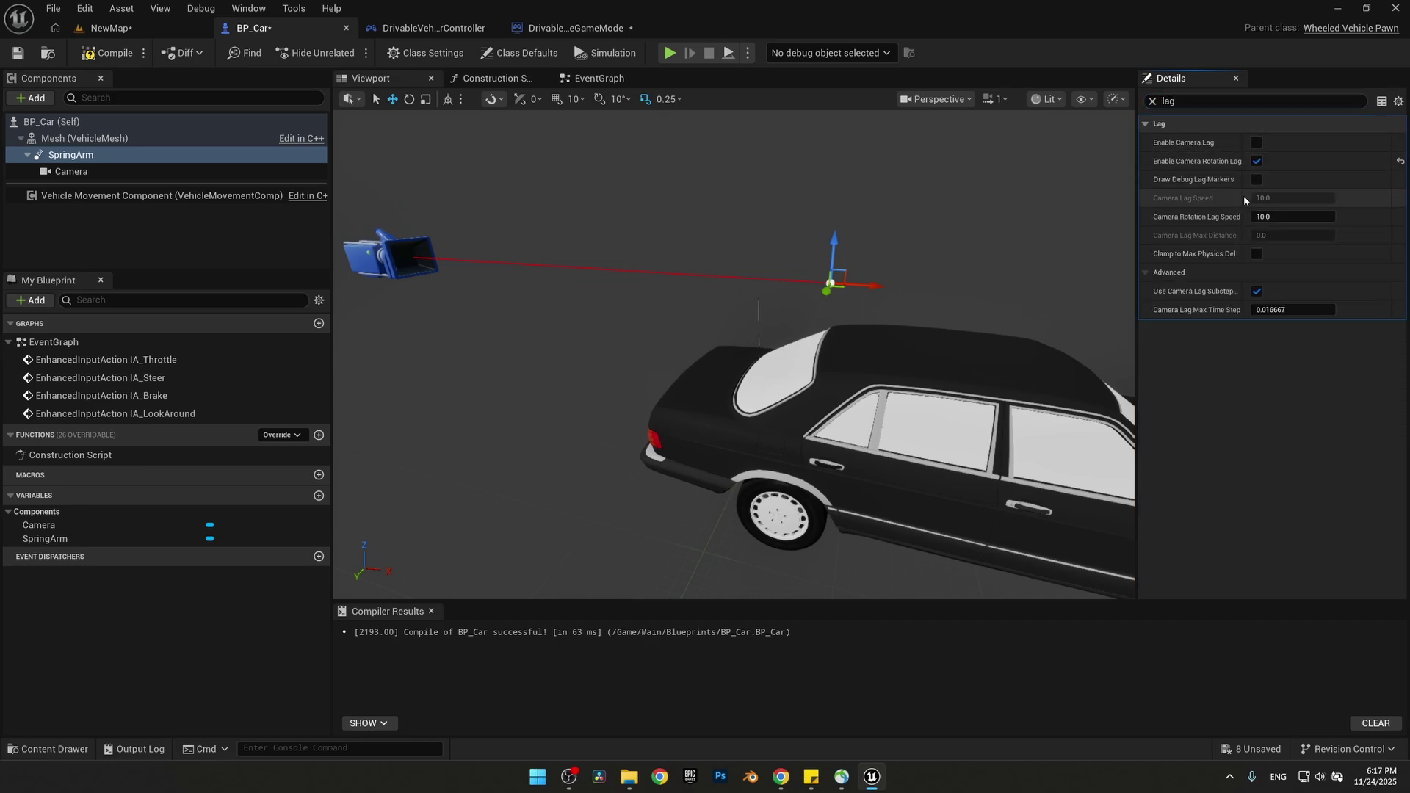
pyautogui.click(1257, 143)
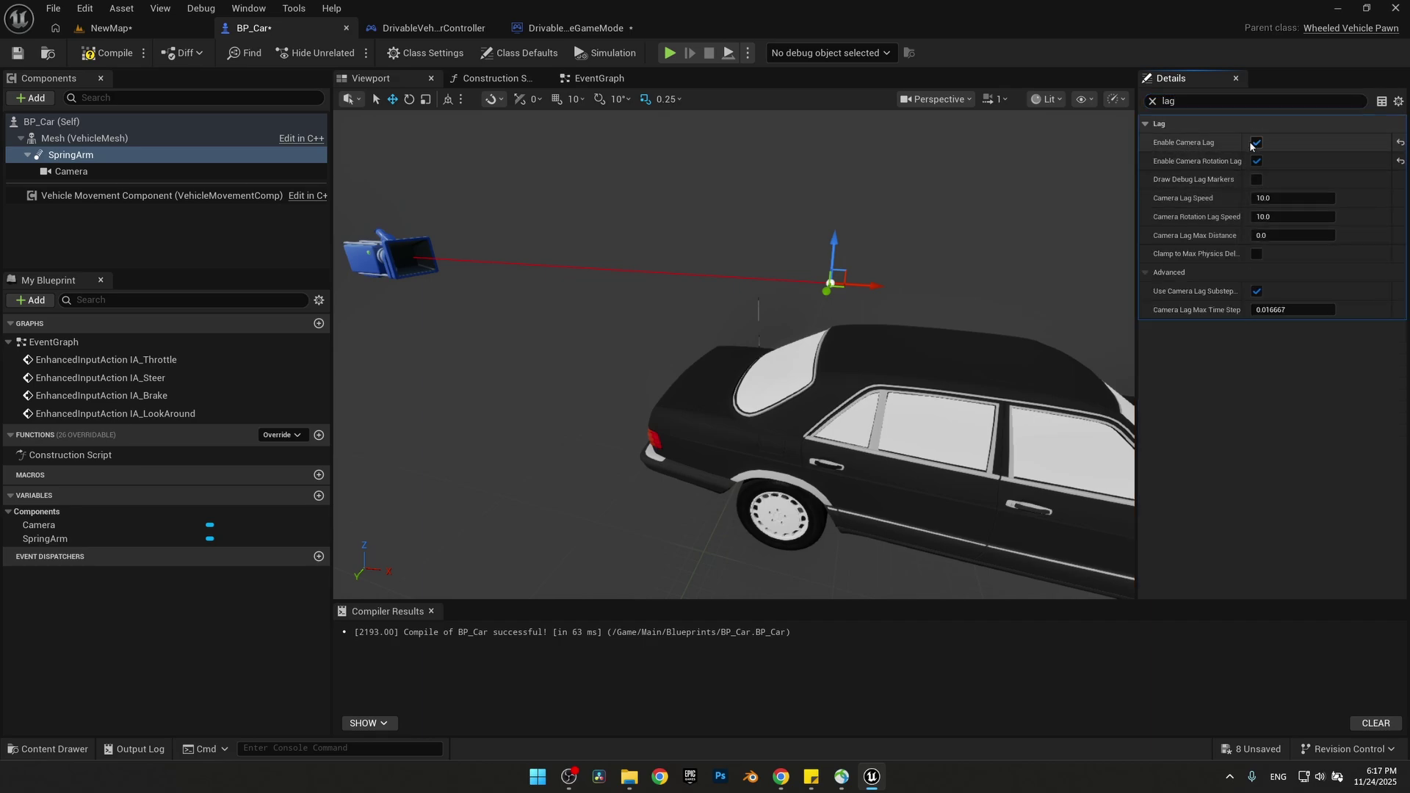
pyautogui.click(1290, 200)
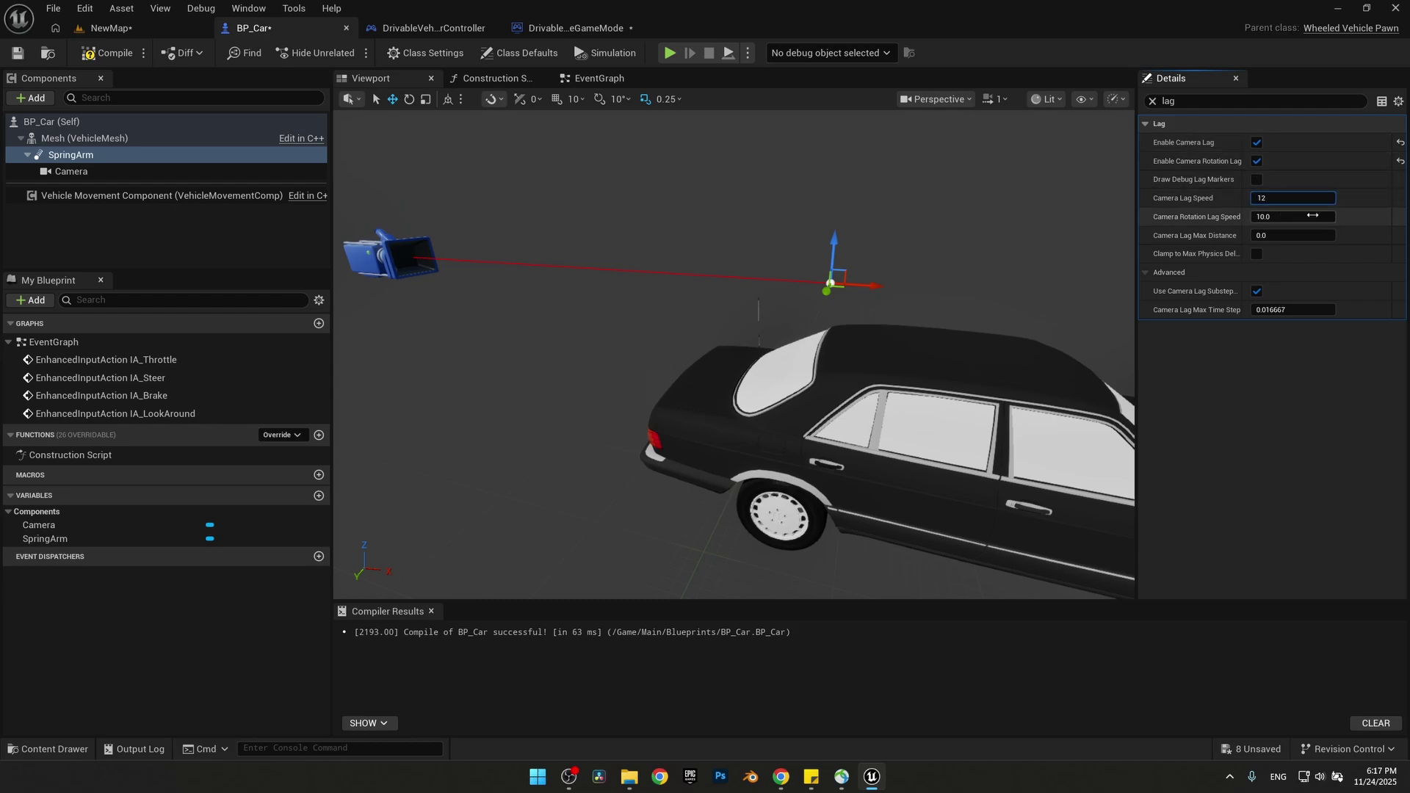
pyautogui.click(1305, 216)
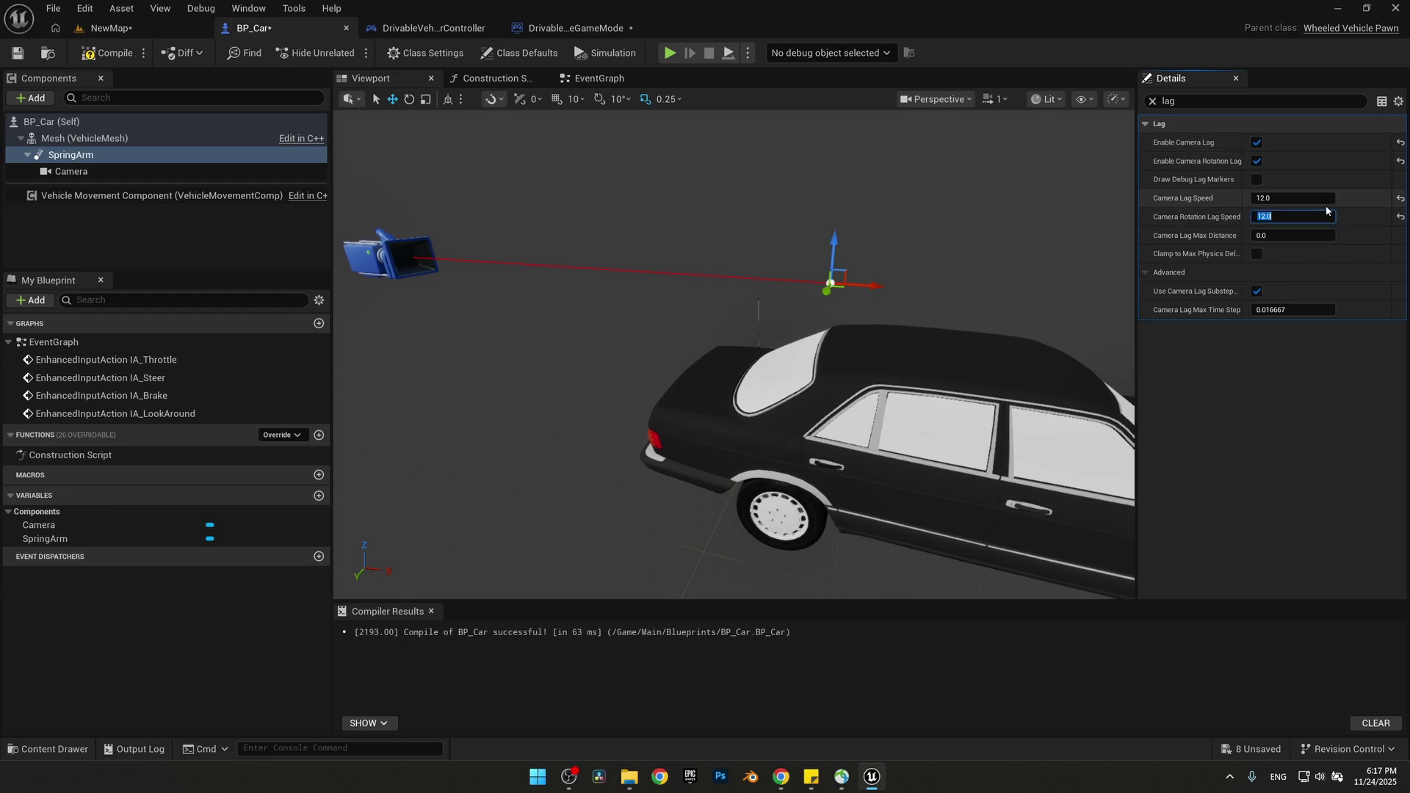
pyautogui.click(108, 52)
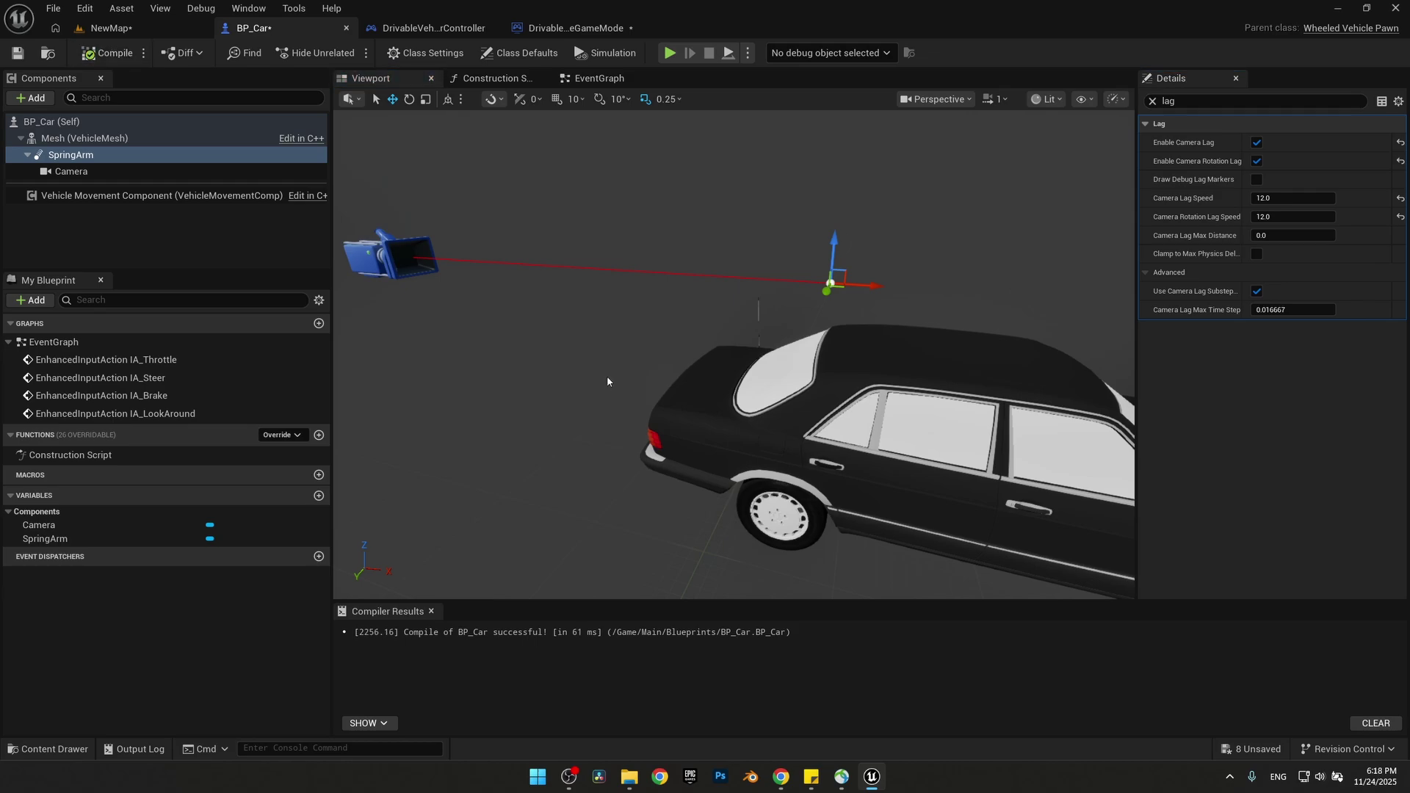
pyautogui.hotkey('ctrl', 'space')
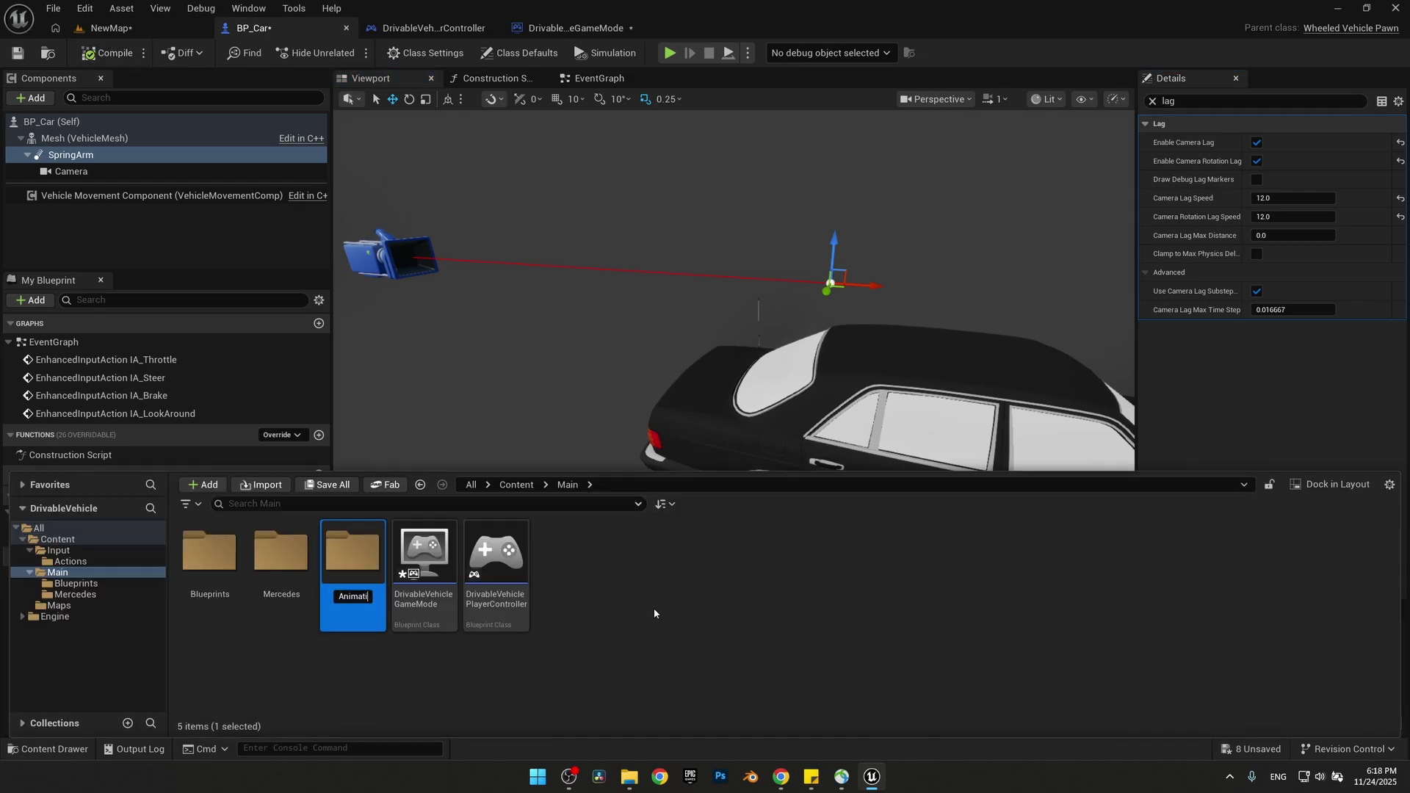
# - Name the folder Animation and create ABP_Vehicle, an Animation Blueprint for Mercedes_Benz_560_SEL_Skeleton
pyautogui.press('Return')
pyautogui.press('Return')
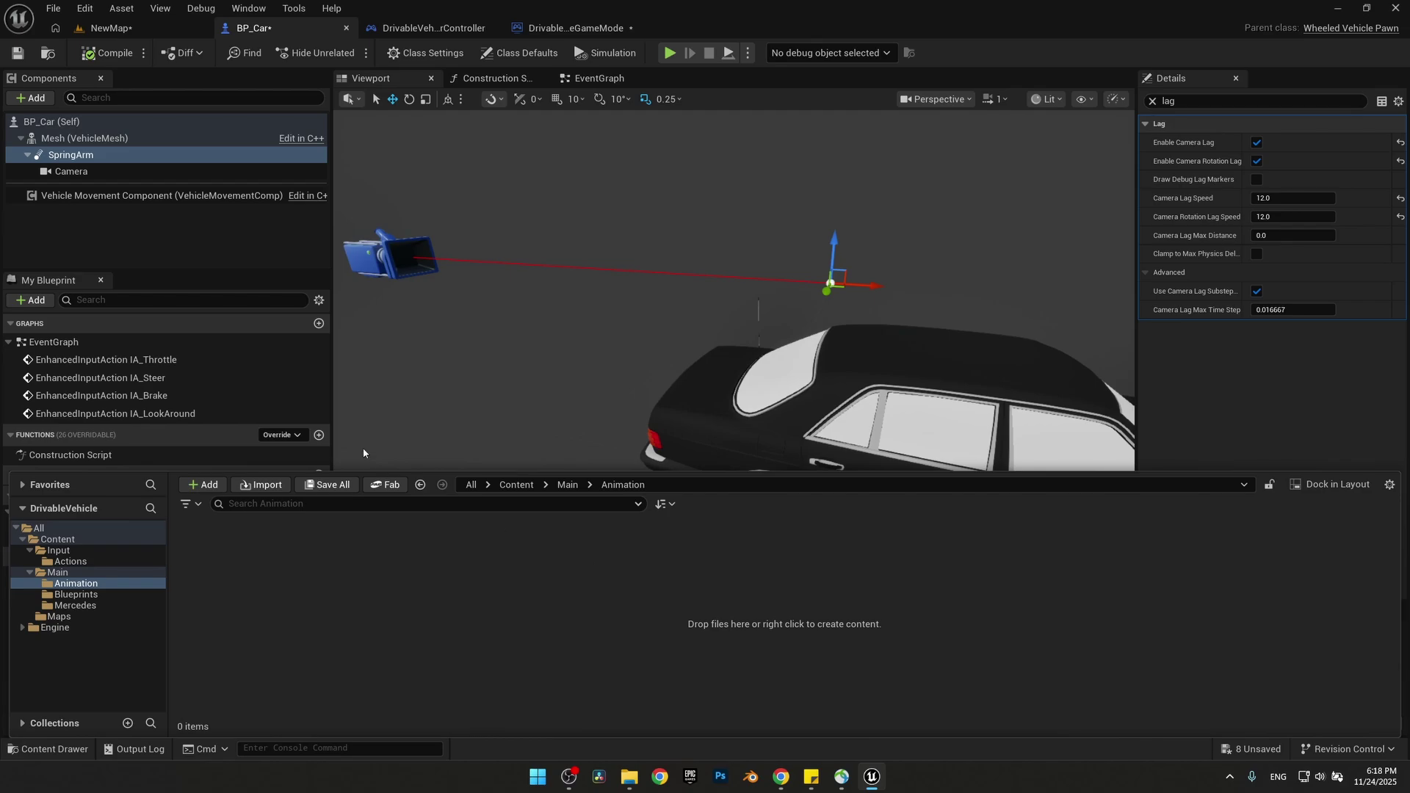
pyautogui.rightClick(243, 642)
pyautogui.moveTo(283, 352)
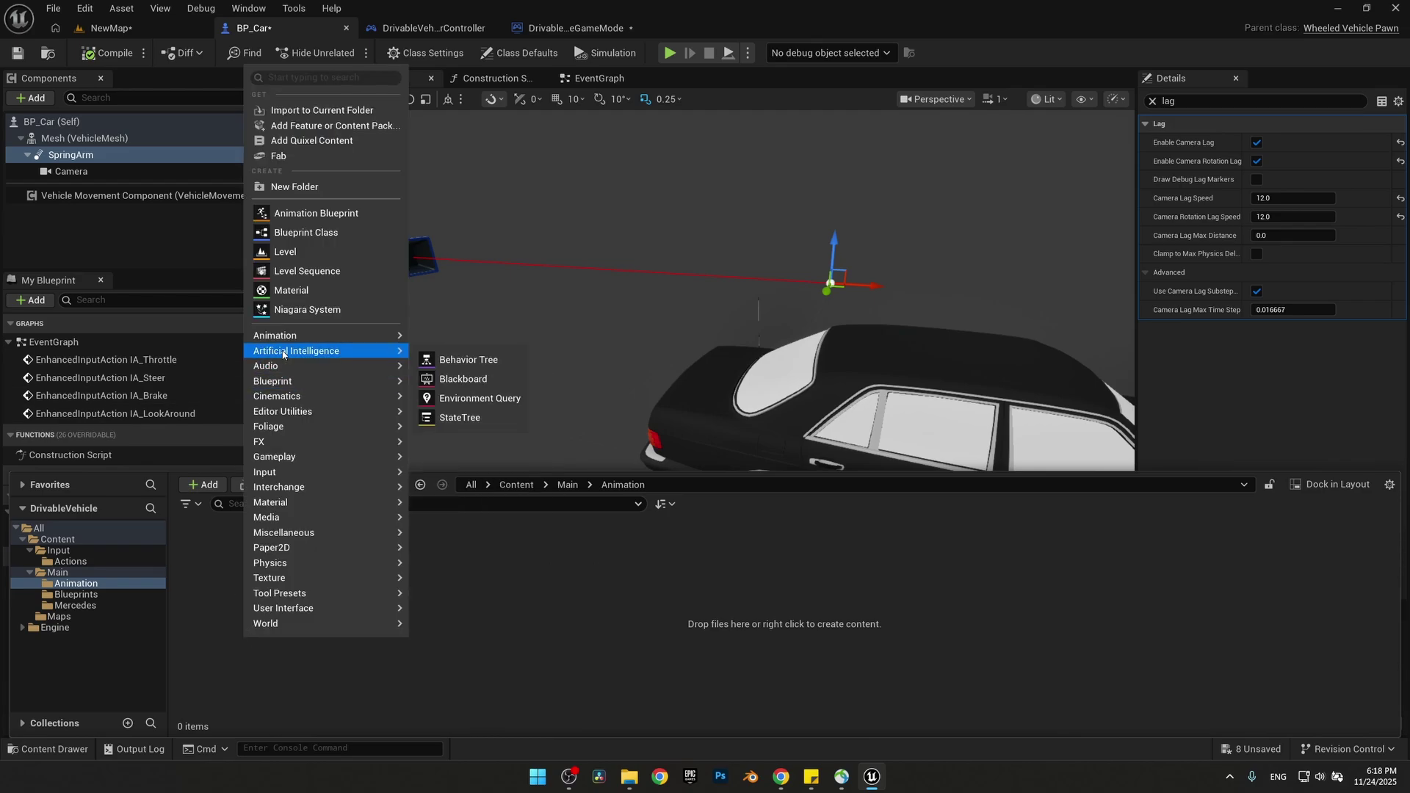
pyautogui.moveTo(320, 333)
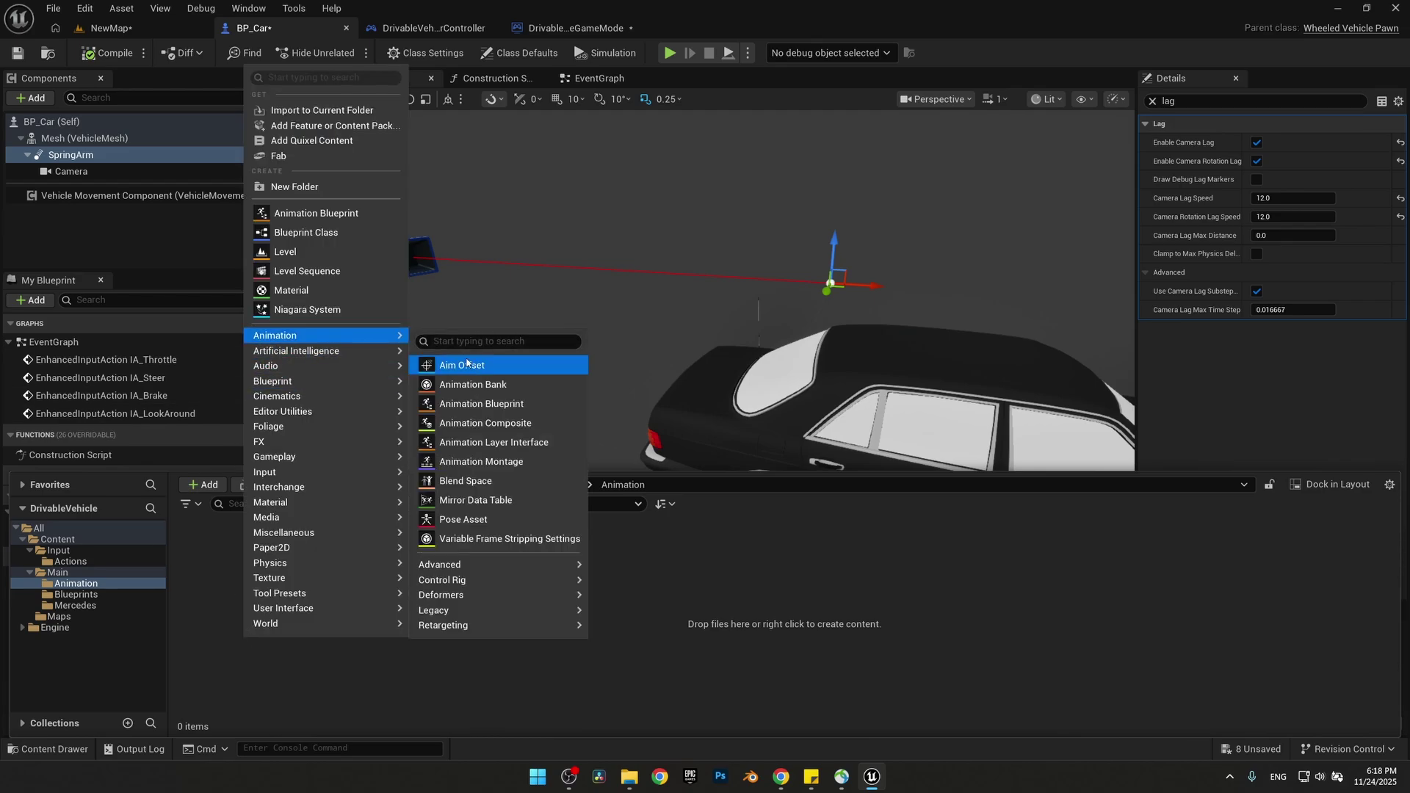
pyautogui.click(504, 403)
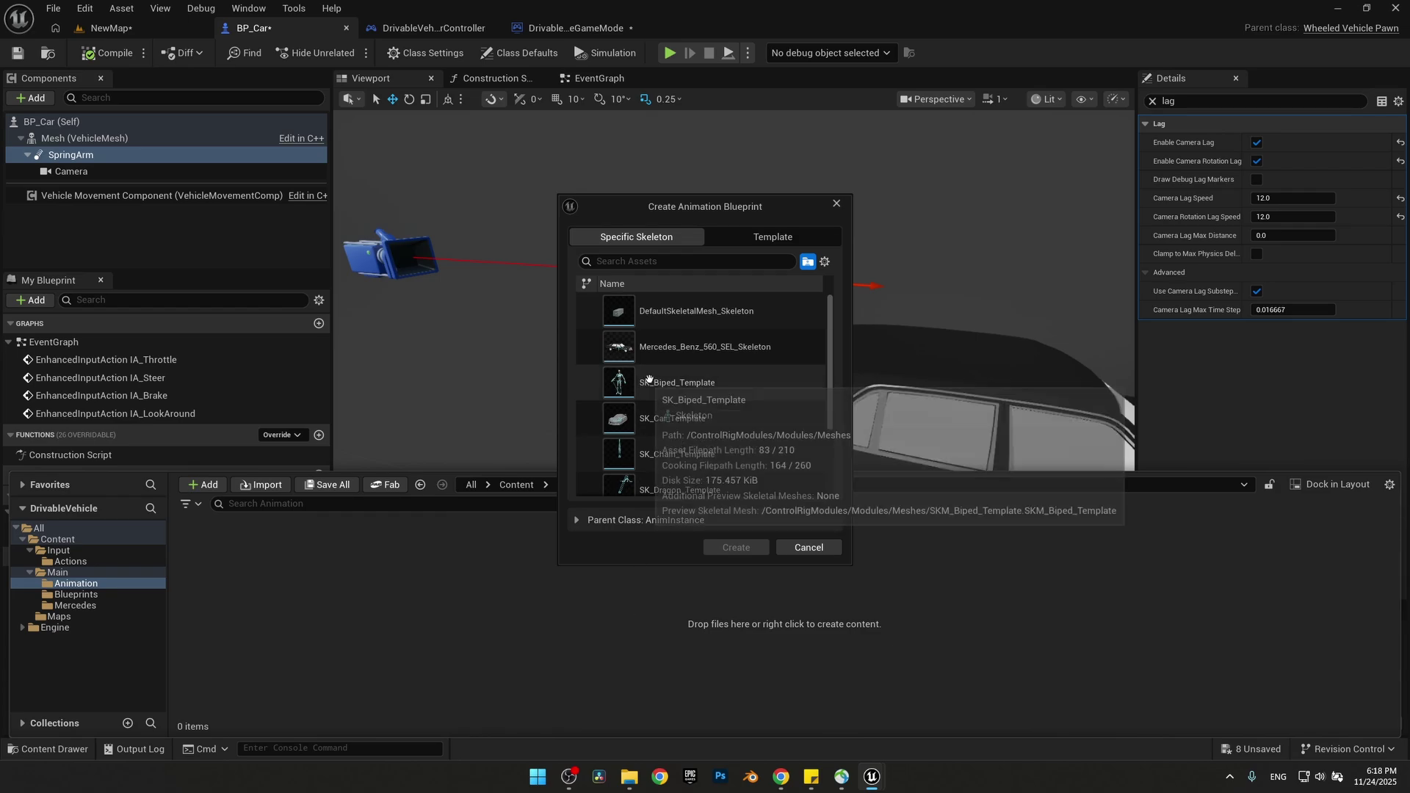
pyautogui.click(676, 352)
pyautogui.click(737, 549)
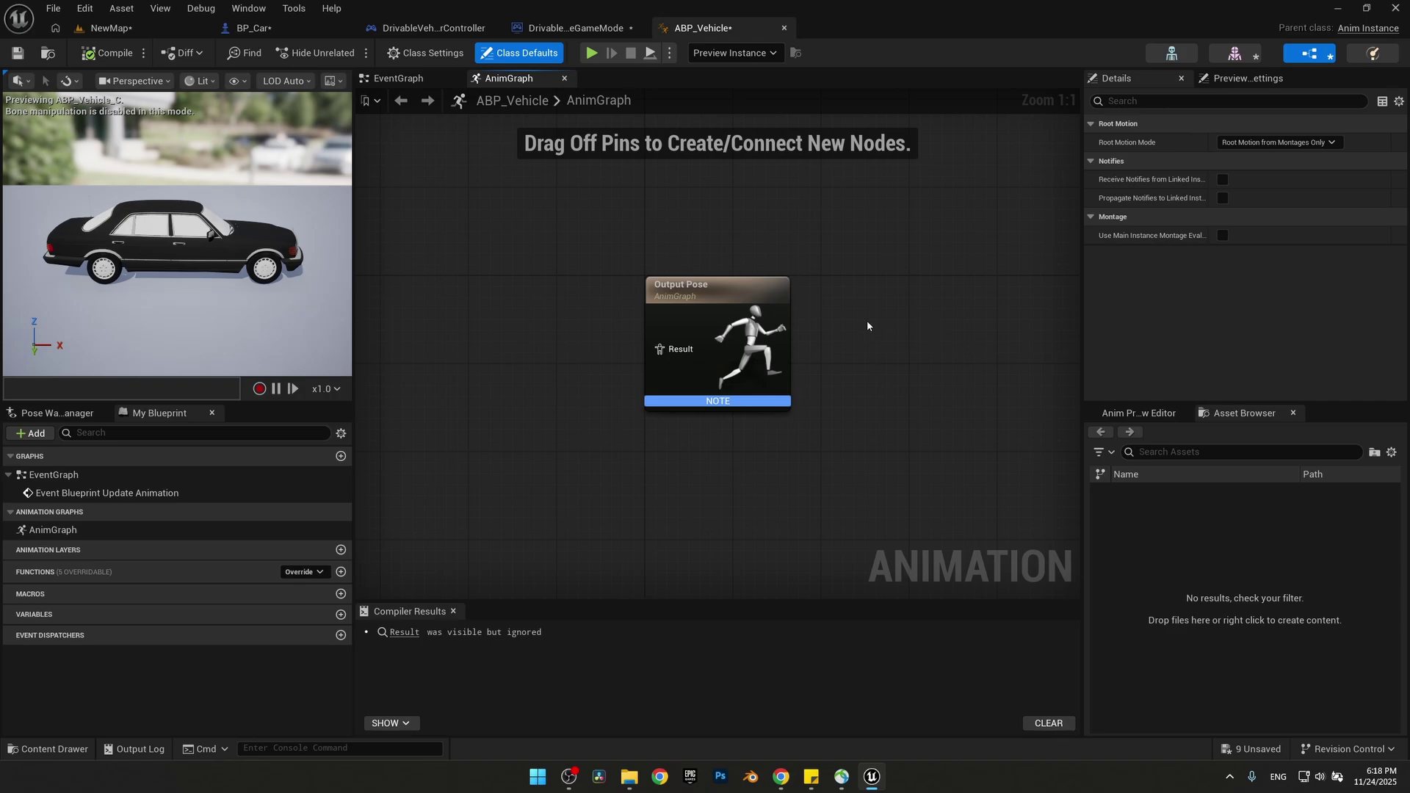
# - Set ABP_Vehicle's parent class to VehicleAnimationInstance in Class Settings
pyautogui.click(416, 58)
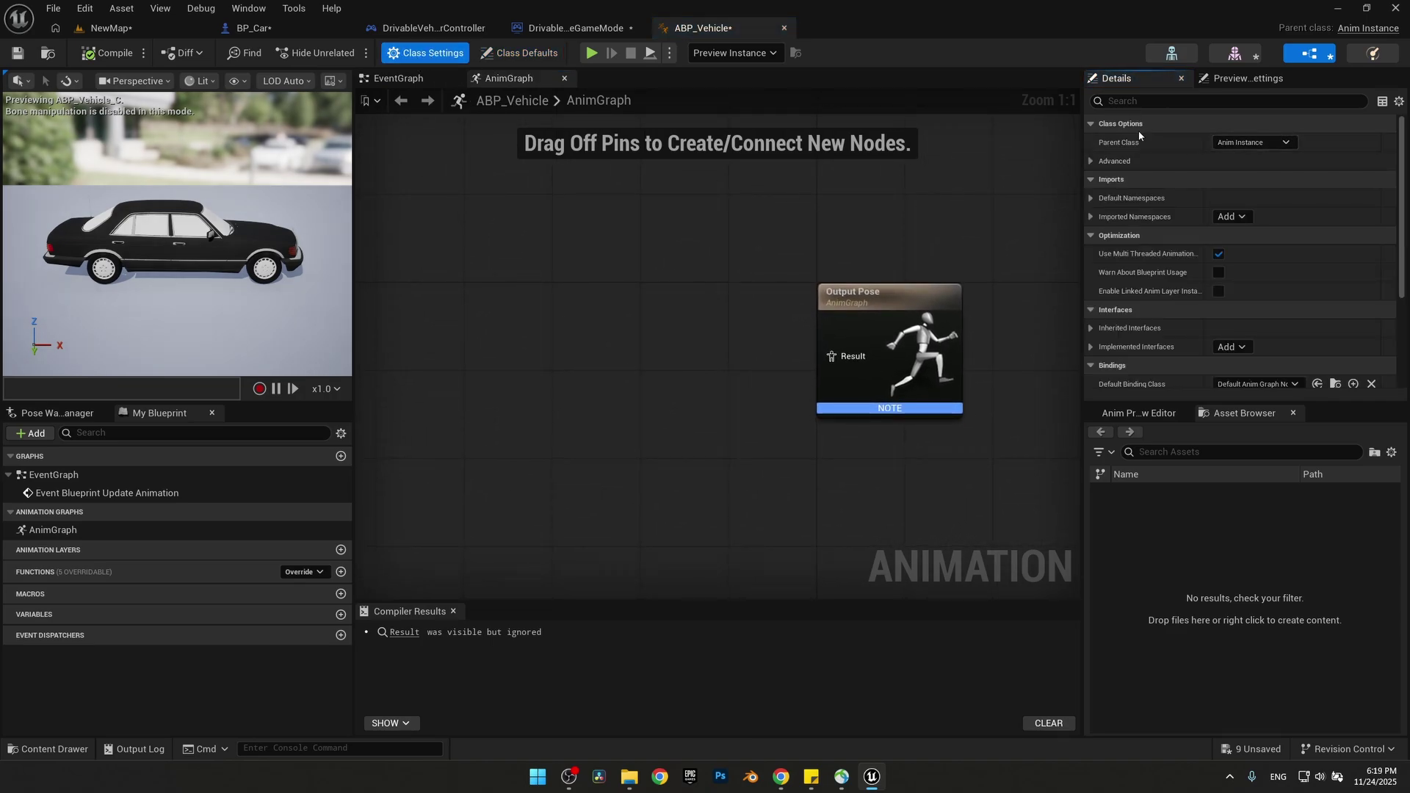
pyautogui.click(1286, 142)
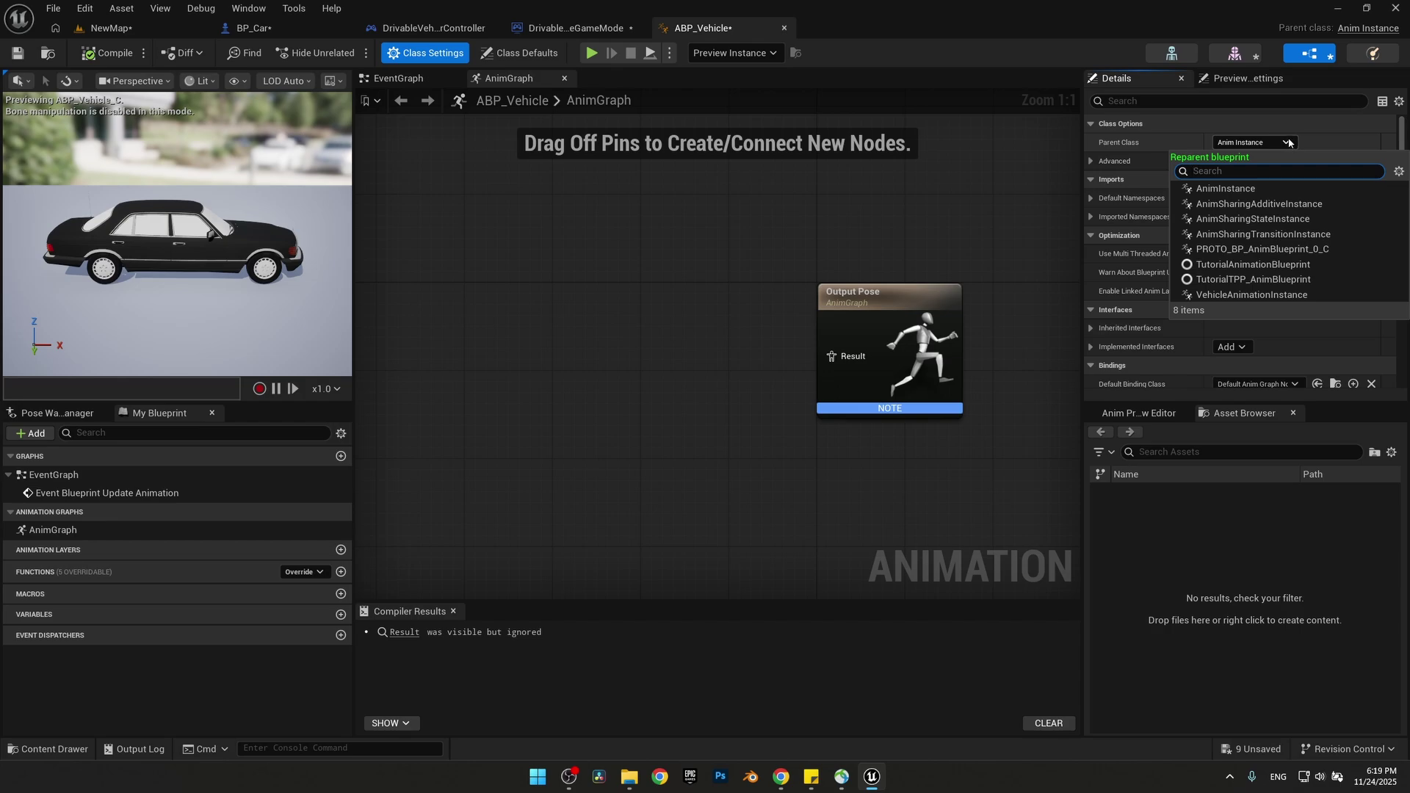
pyautogui.click(1303, 294)
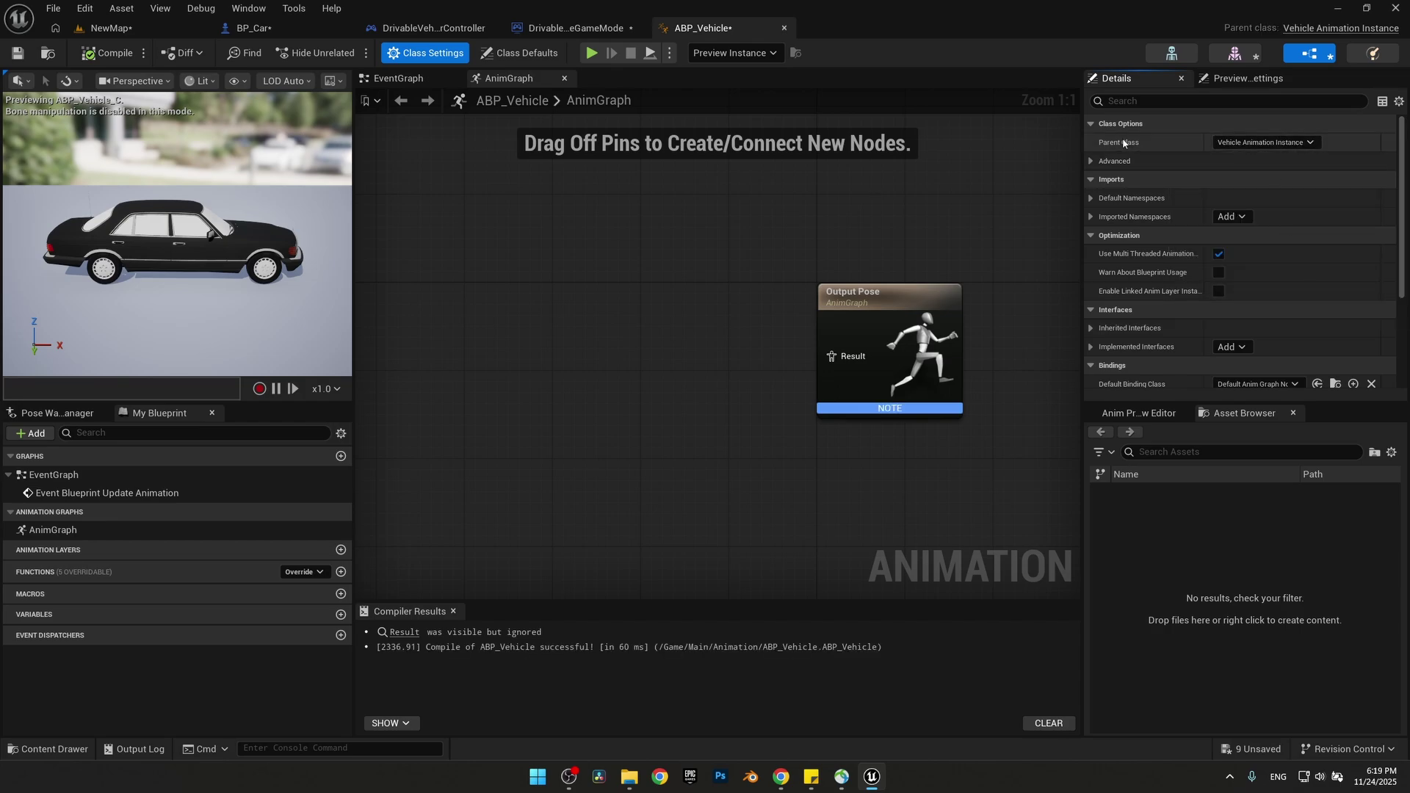
# - Chain Mesh Space Ref Pose into a Wheel Controller feeding Output Pose, and compile ABP_Vehicle
pyautogui.moveTo(575, 329); pyautogui.dragTo(642, 338, button='right')
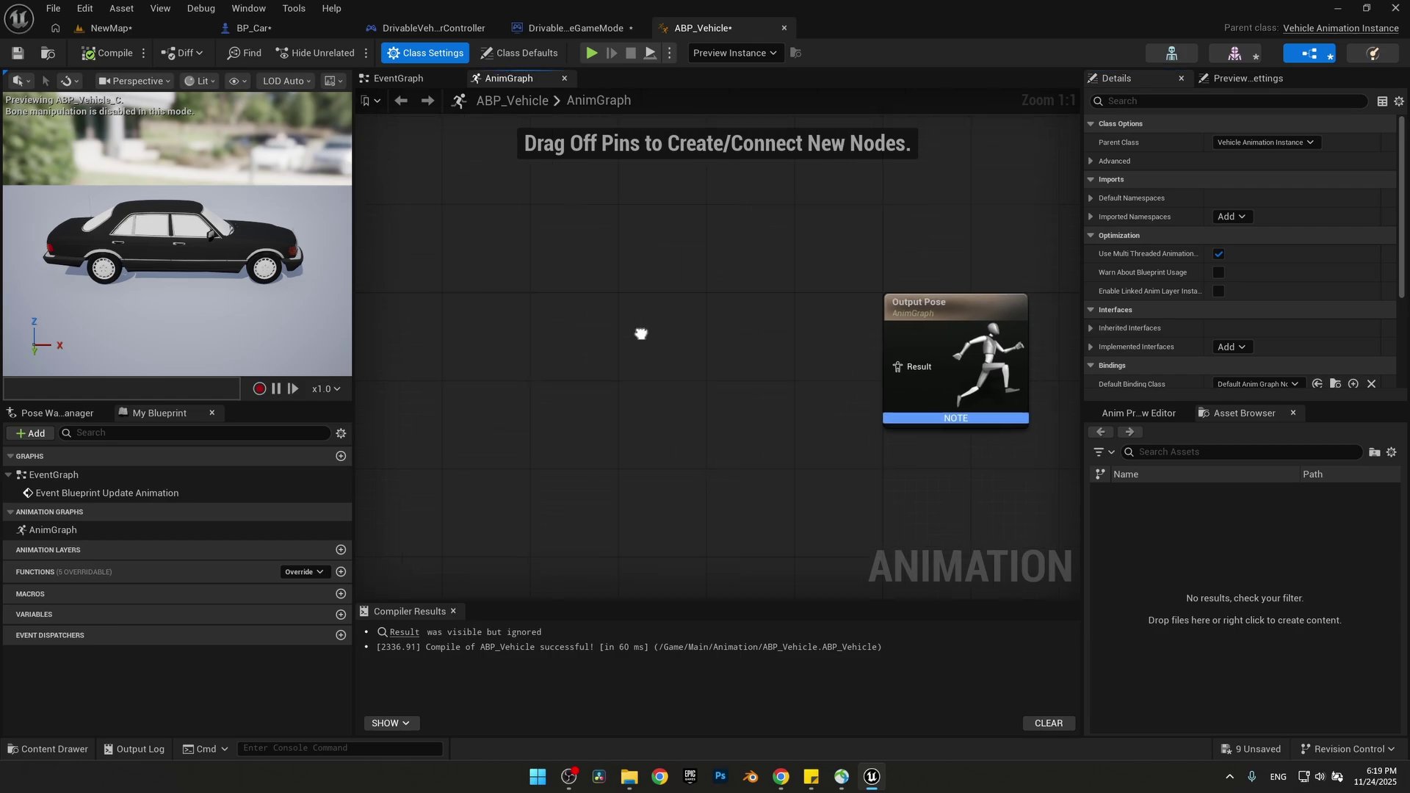
pyautogui.rightClick(478, 328)
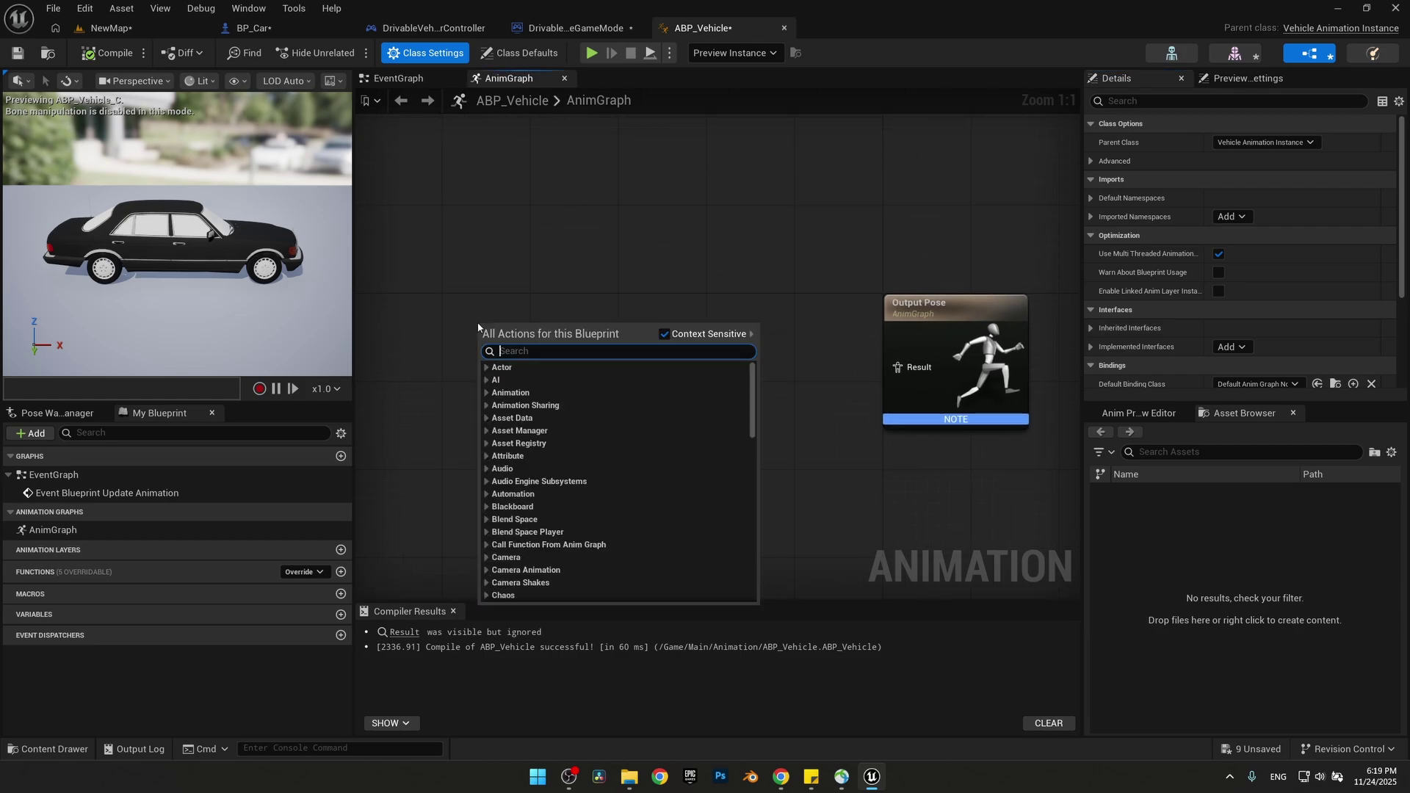
pyautogui.write('mesh ref')
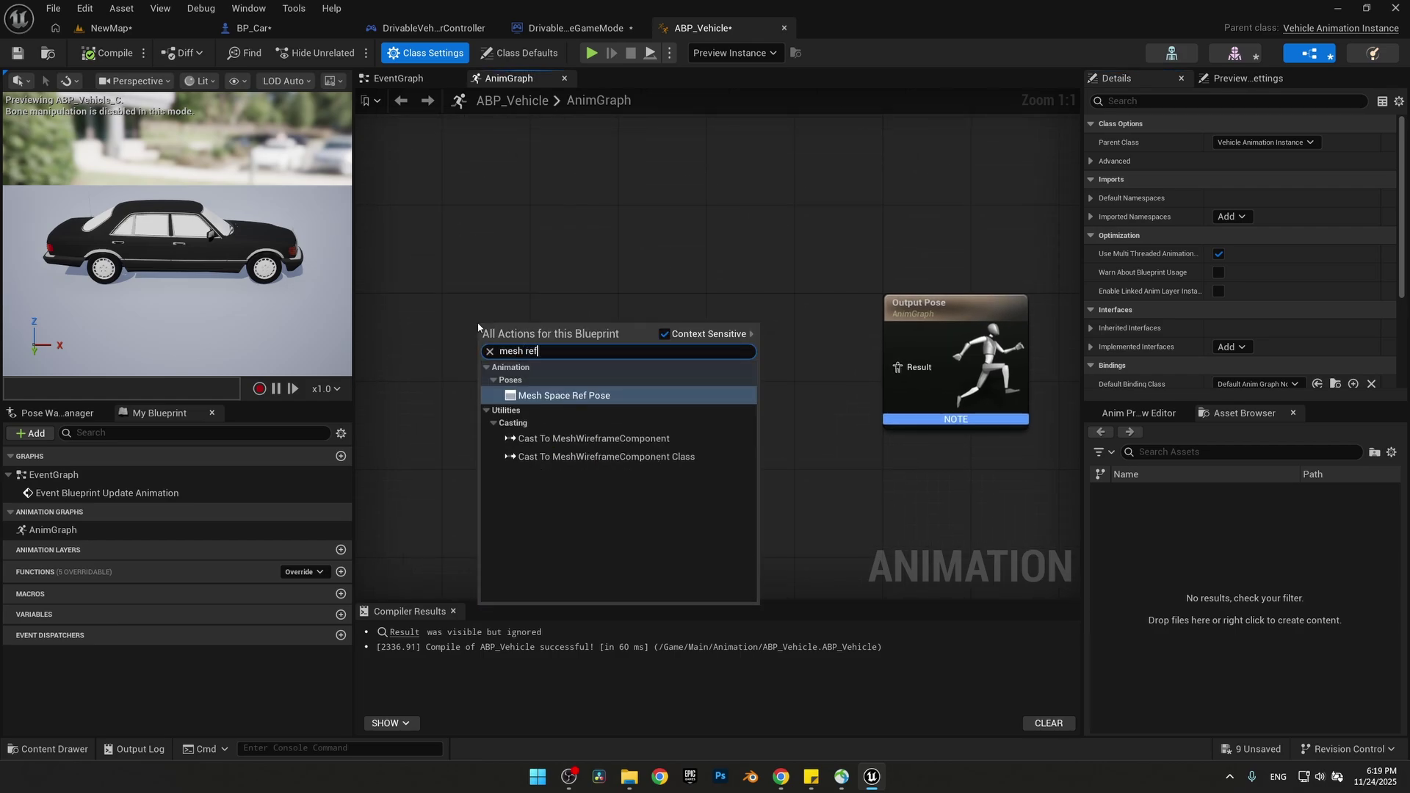
pyautogui.click(627, 393)
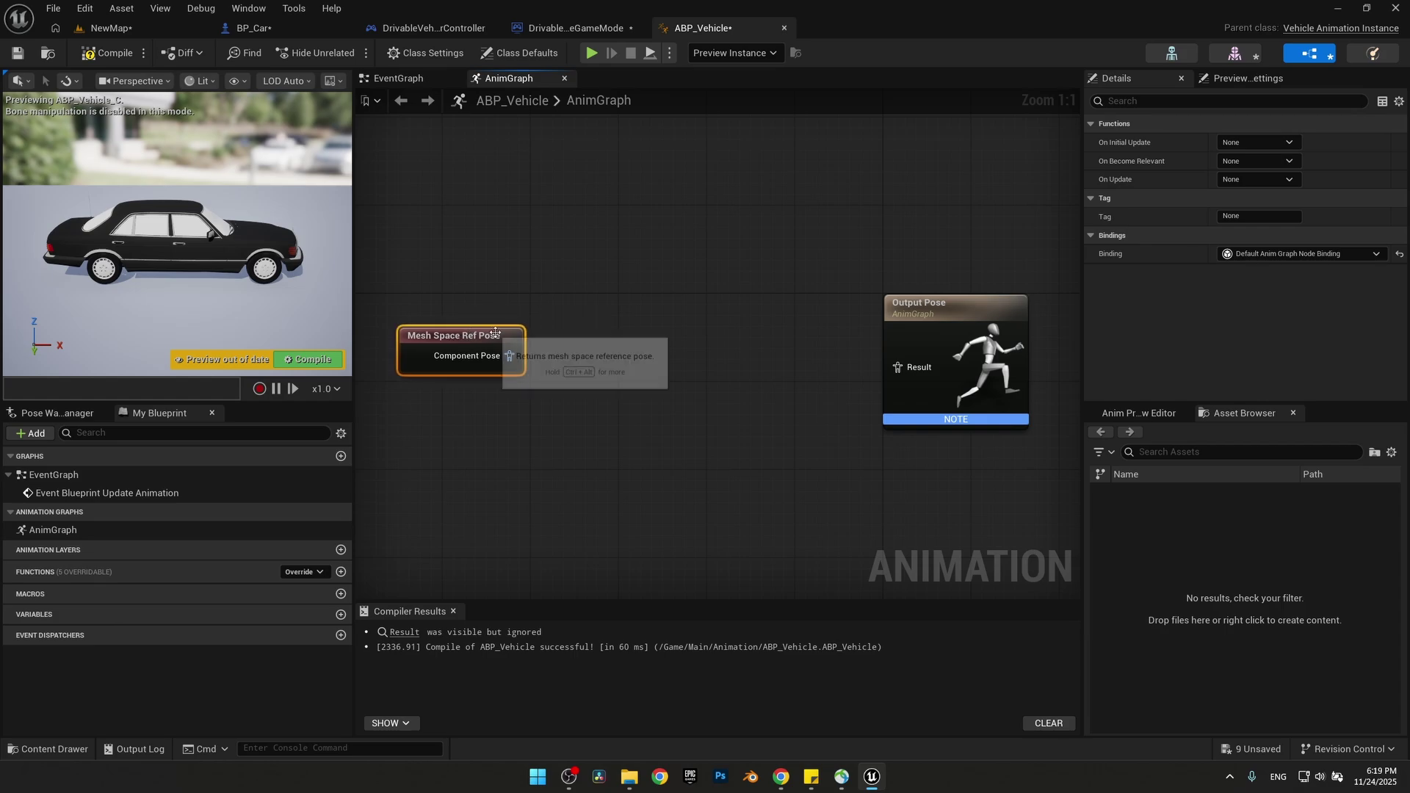
pyautogui.moveTo(509, 356); pyautogui.dragTo(581, 351)
pyautogui.write('wheel')
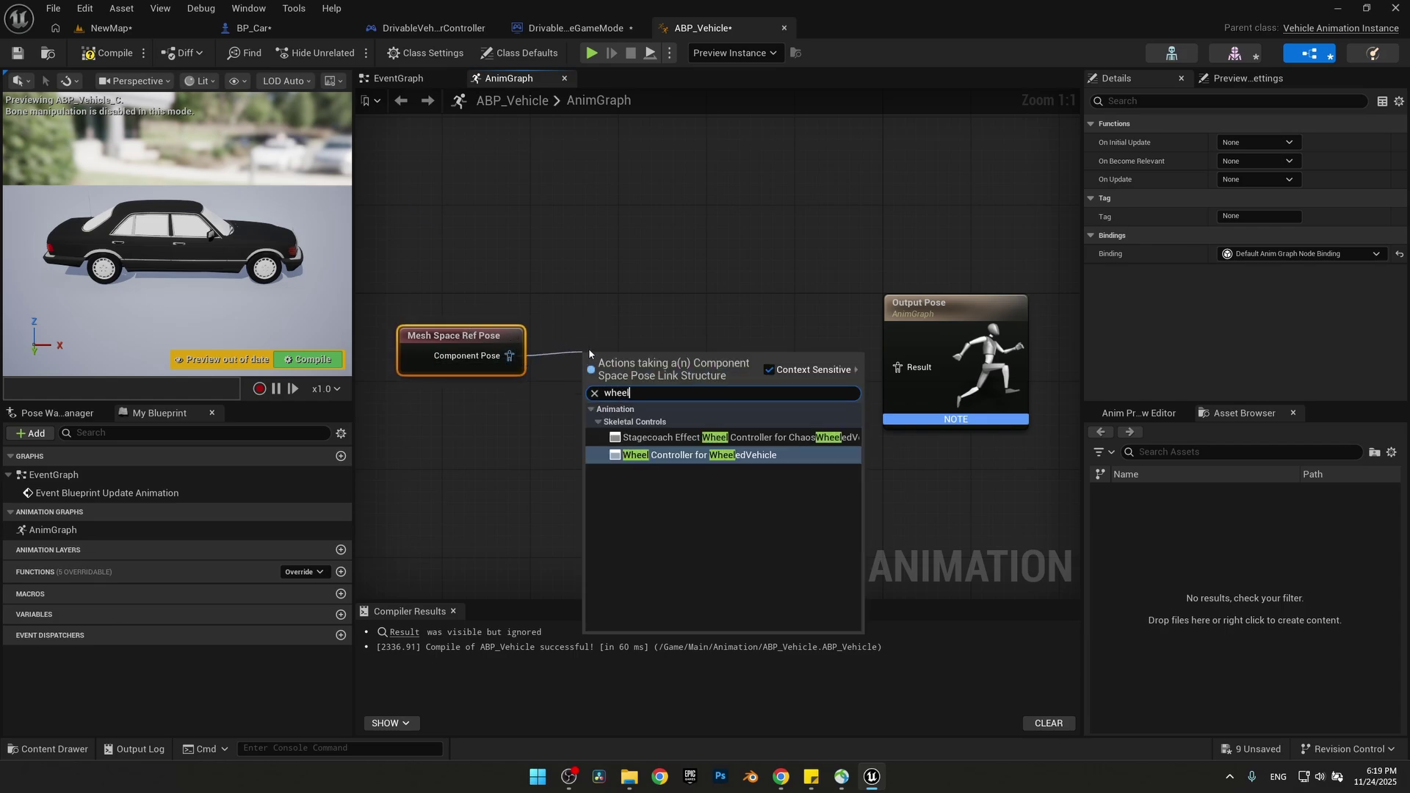
pyautogui.click(667, 459)
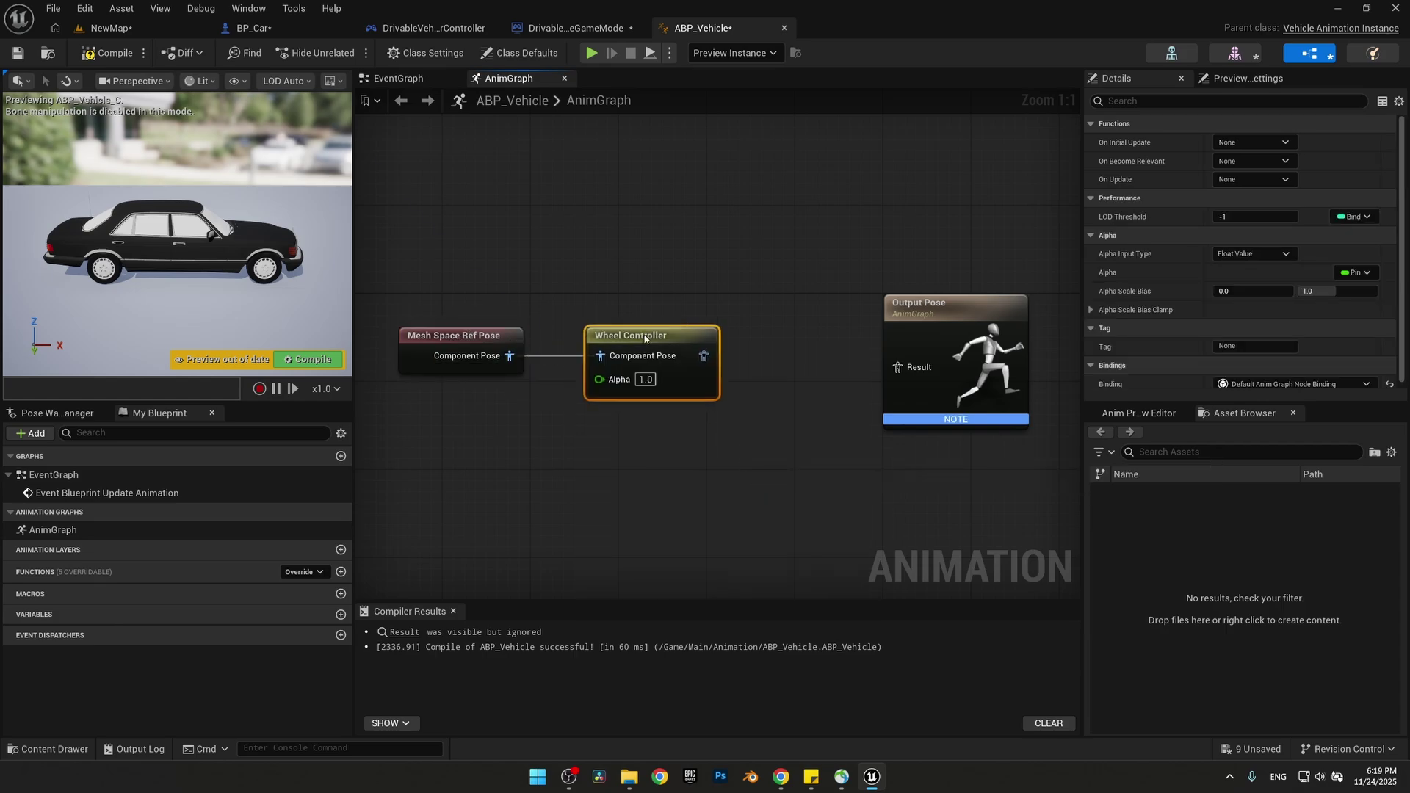
pyautogui.moveTo(821, 363); pyautogui.dragTo(897, 368)
pyautogui.moveTo(764, 350); pyautogui.dragTo(774, 328)
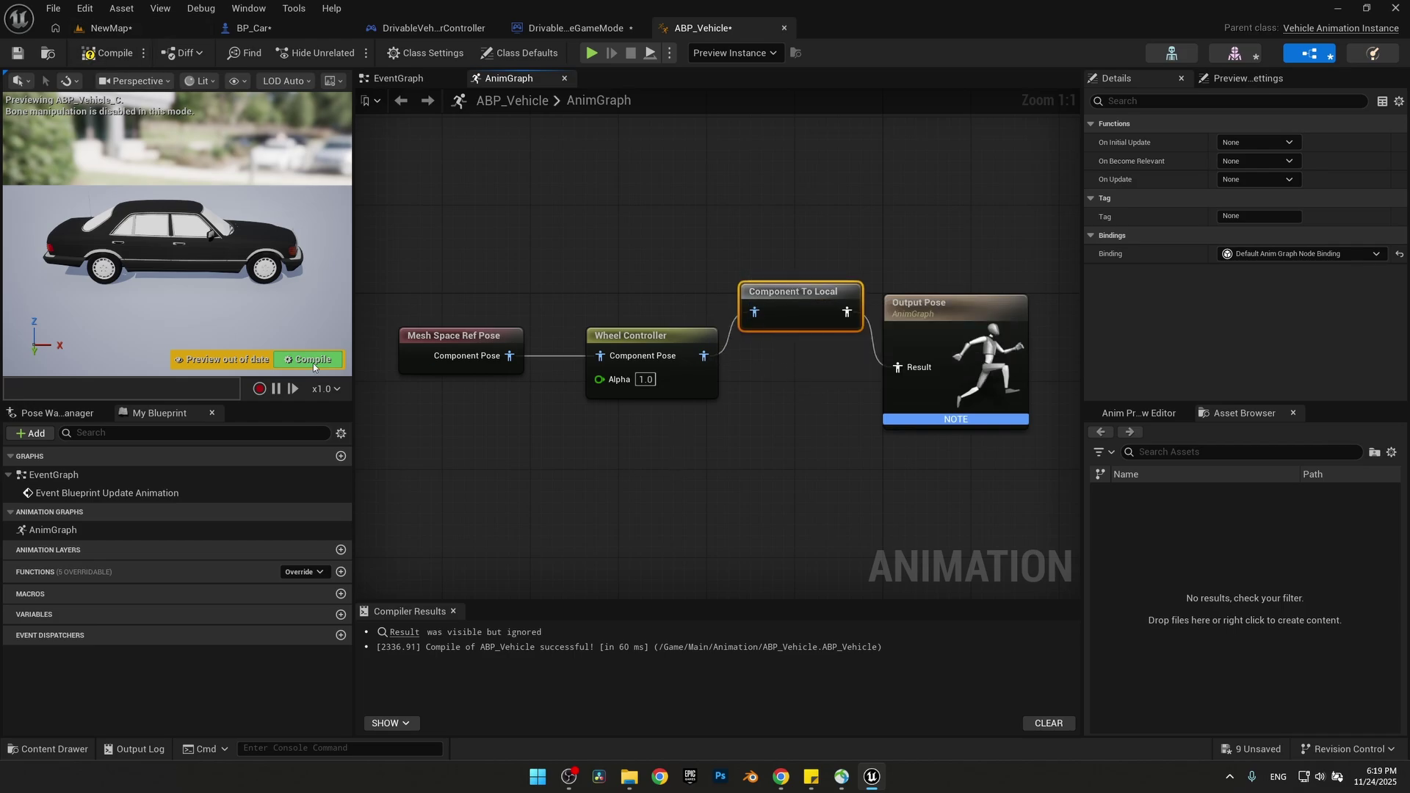
pyautogui.click(313, 363)
# - Set BP_Car's Anim Class to ABP_Vehicle in Class Defaults, recompile, and return to NewMap
pyautogui.click(306, 31)
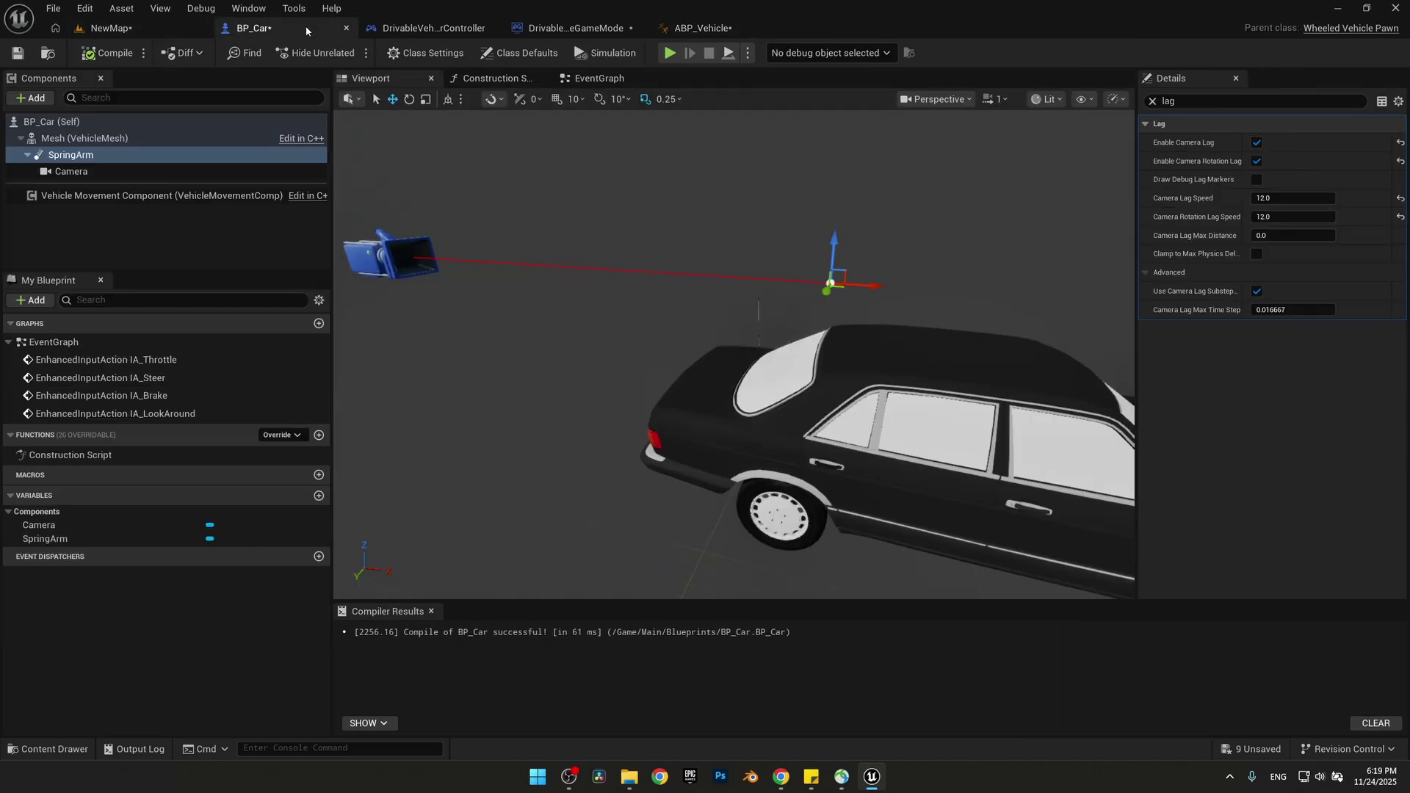
pyautogui.click(1153, 101)
pyautogui.click(519, 52)
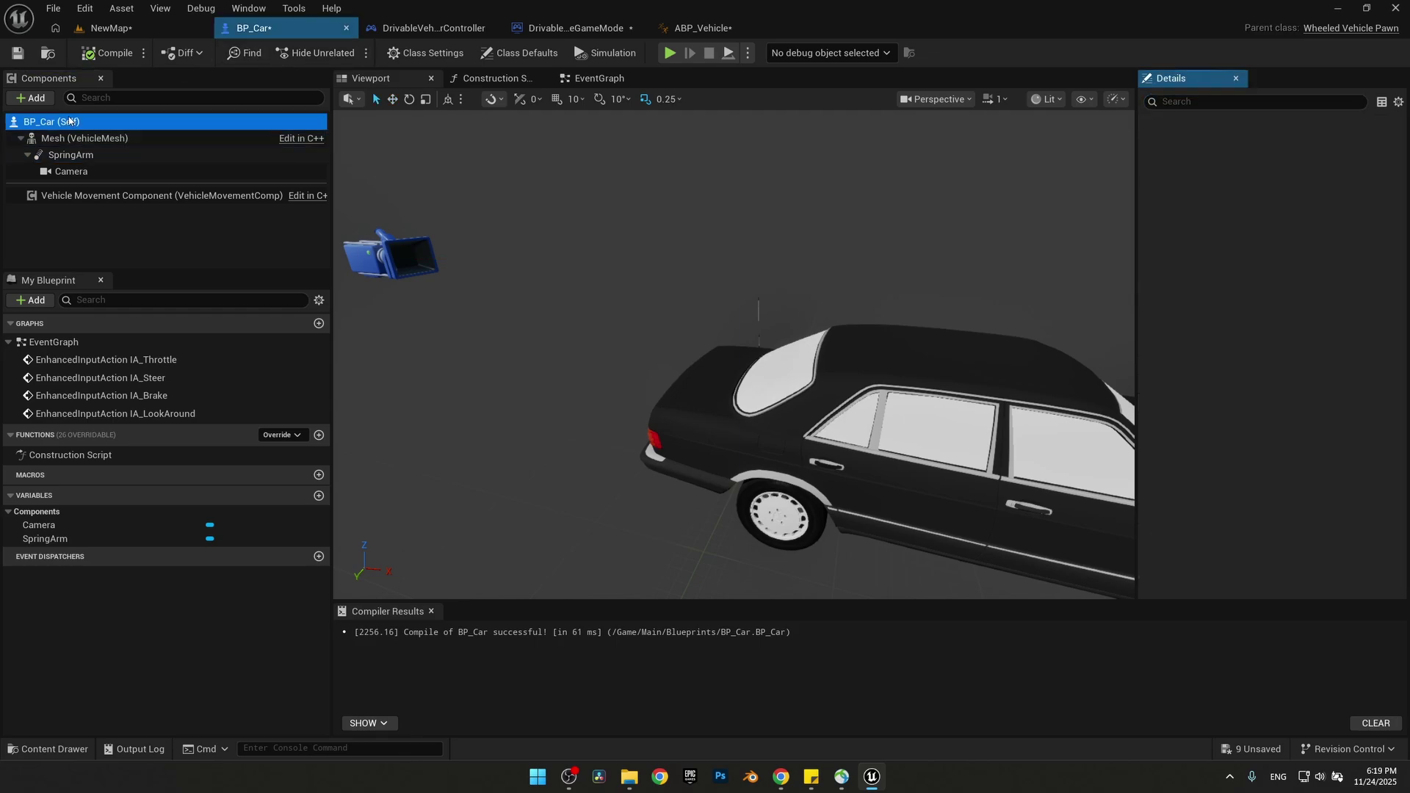
pyautogui.click(1251, 200)
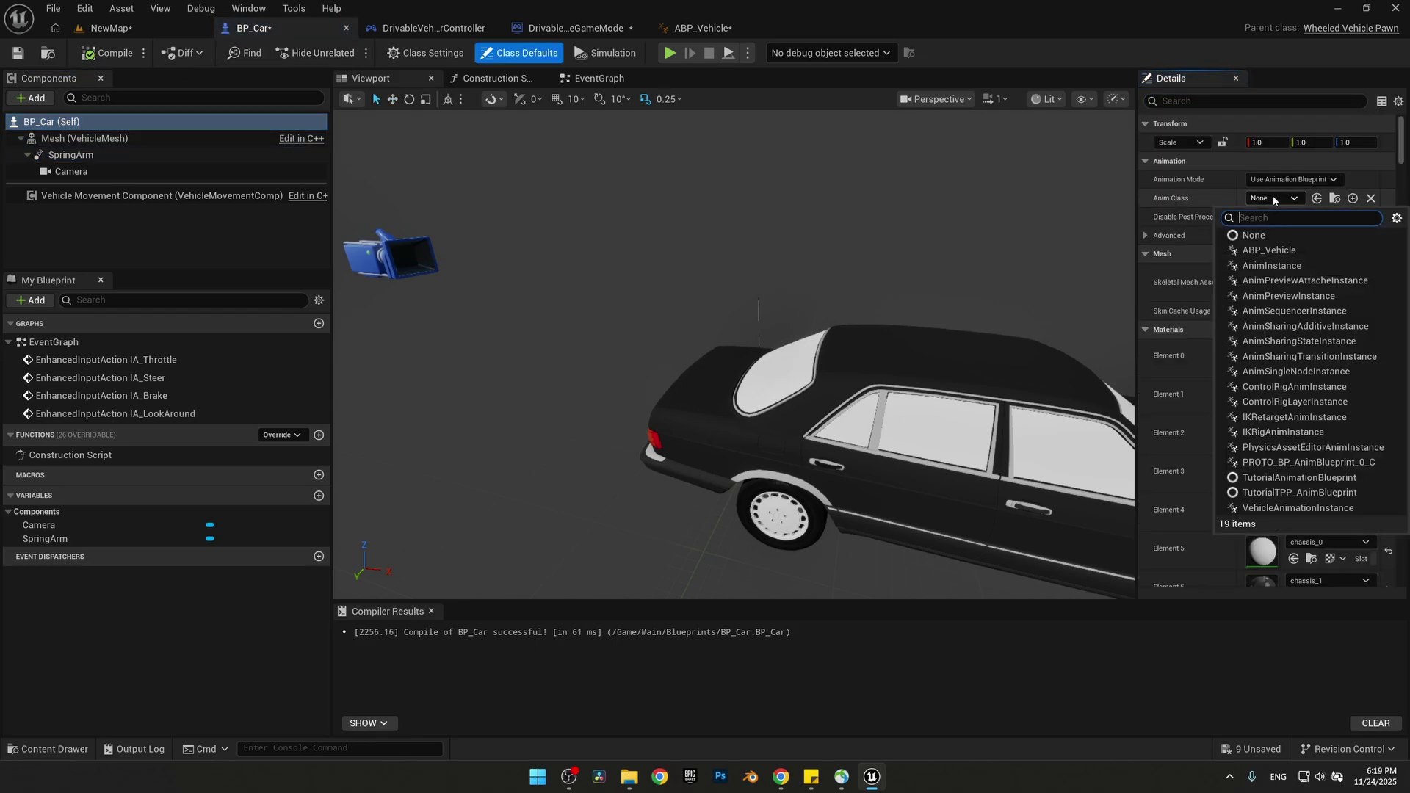
pyautogui.click(1278, 245)
pyautogui.click(96, 50)
pyautogui.click(108, 28)
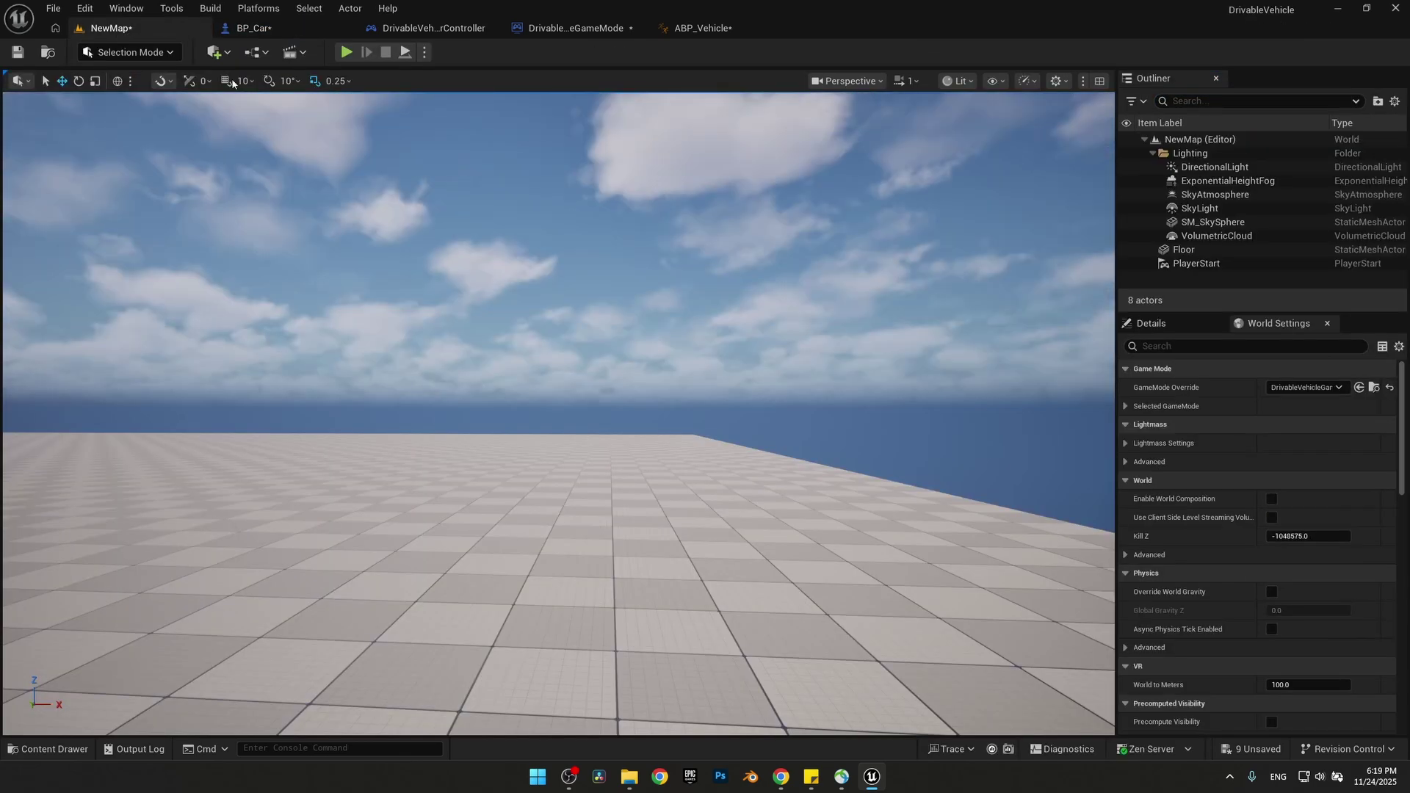
# - Drive the Mercedes forward with W, steering alternately left and right with A and D
pyautogui.click(345, 52)
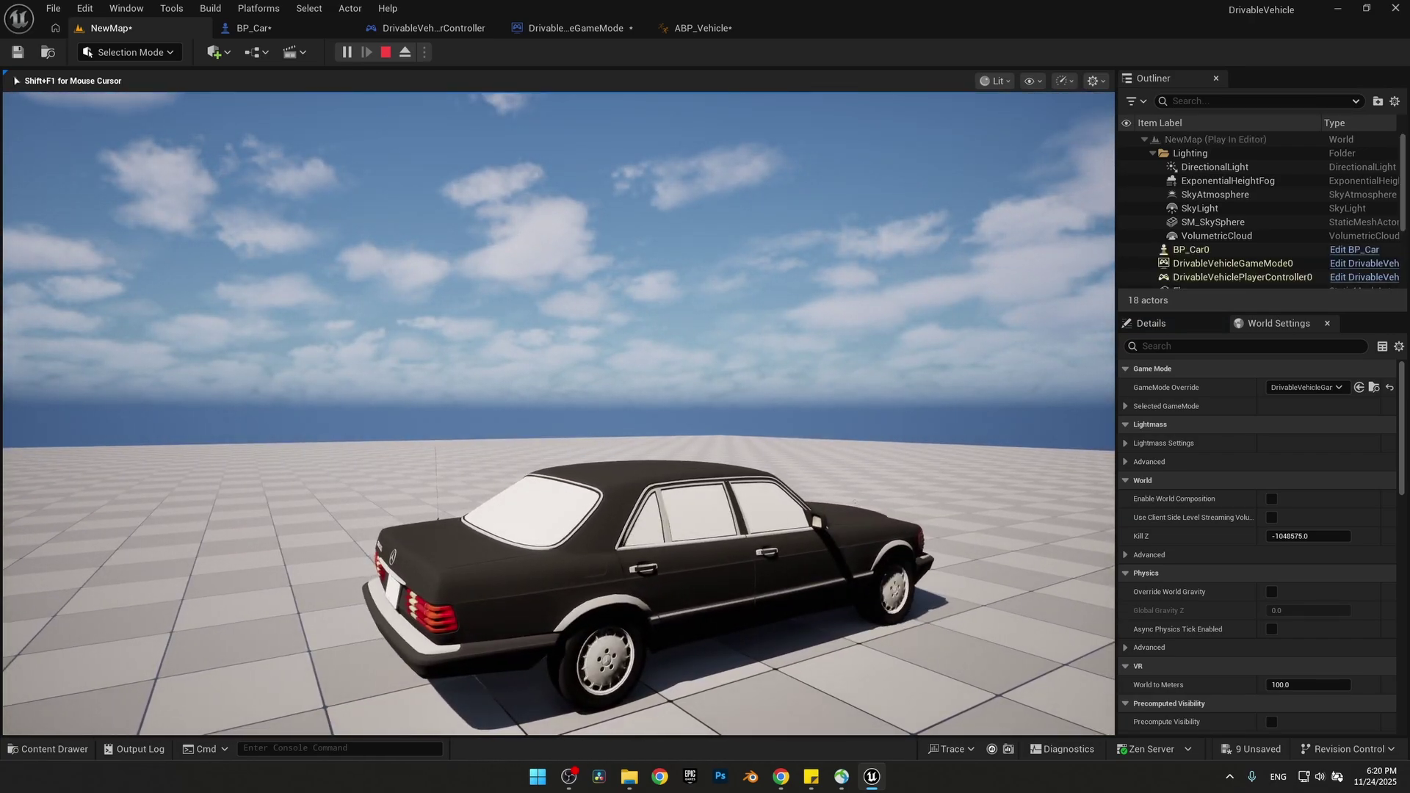
pyautogui.press('w')
pyautogui.press('a')
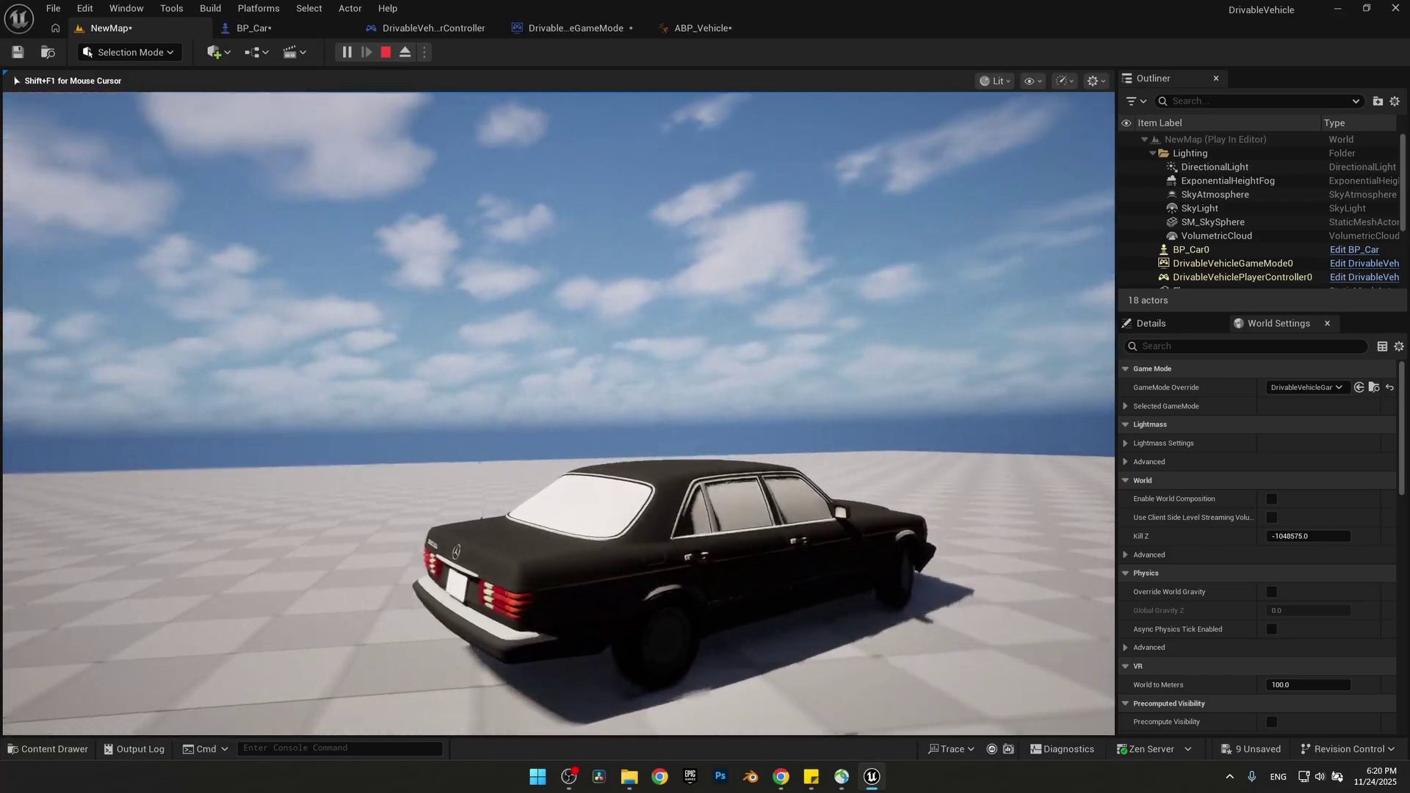
pyautogui.press('d')
pyautogui.press('a')
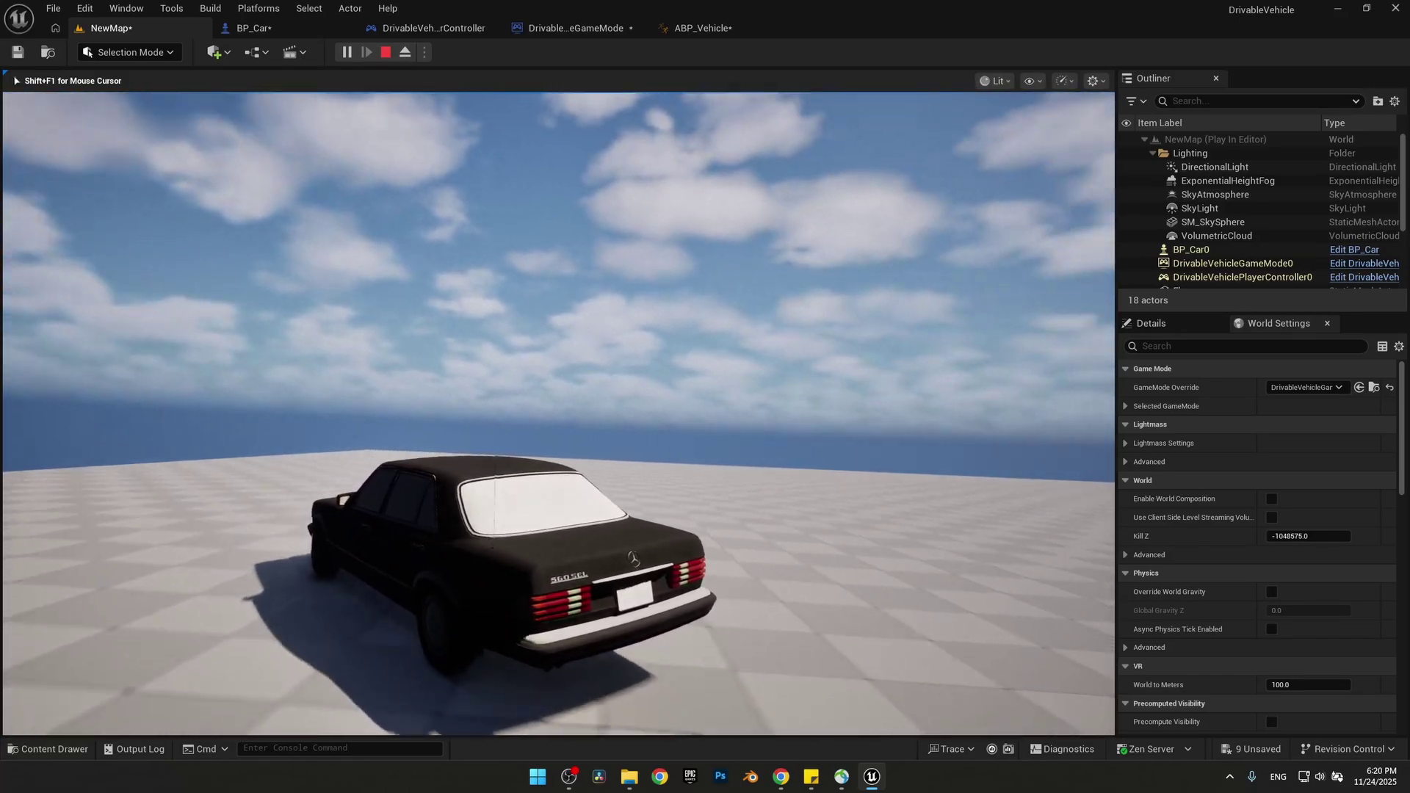
pyautogui.press('d')
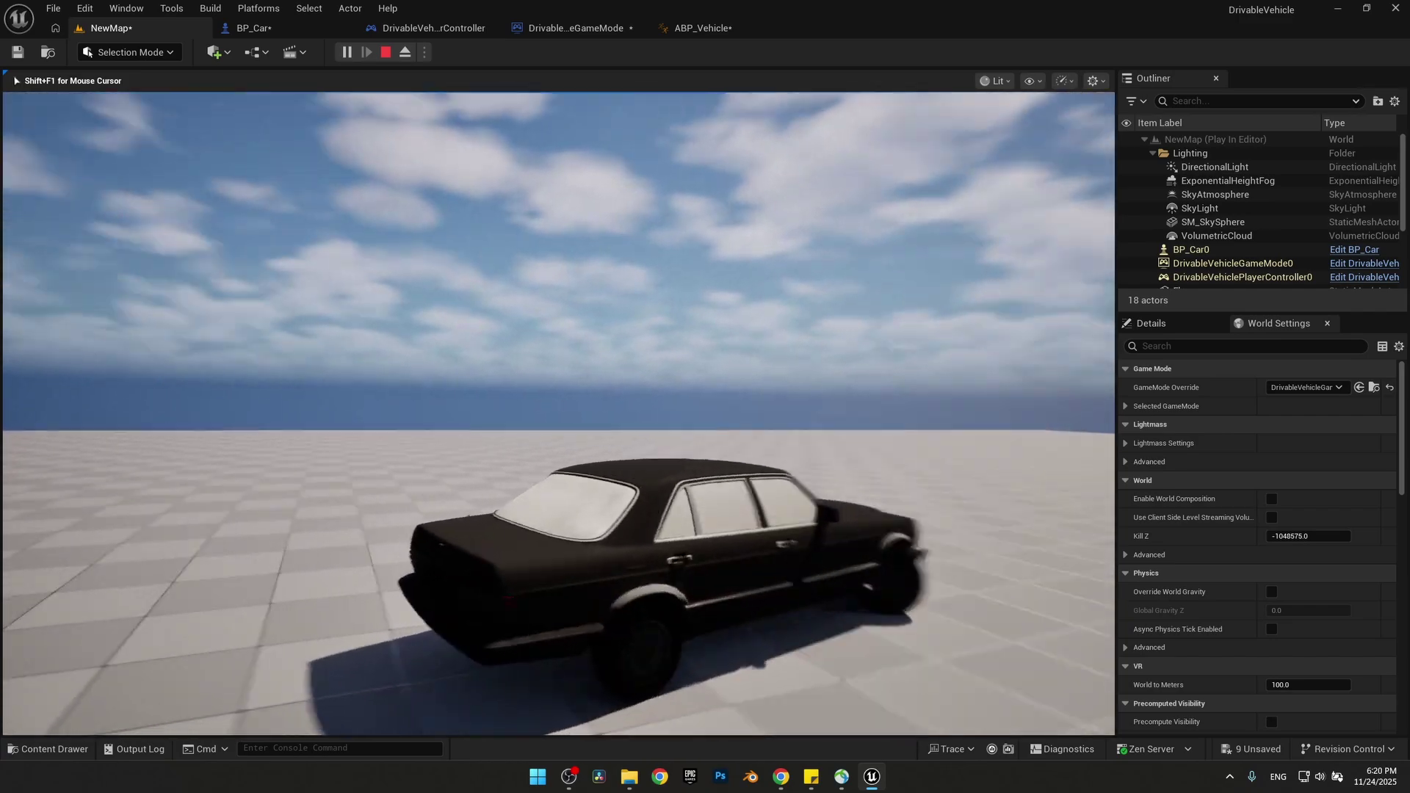
pyautogui.press('a')
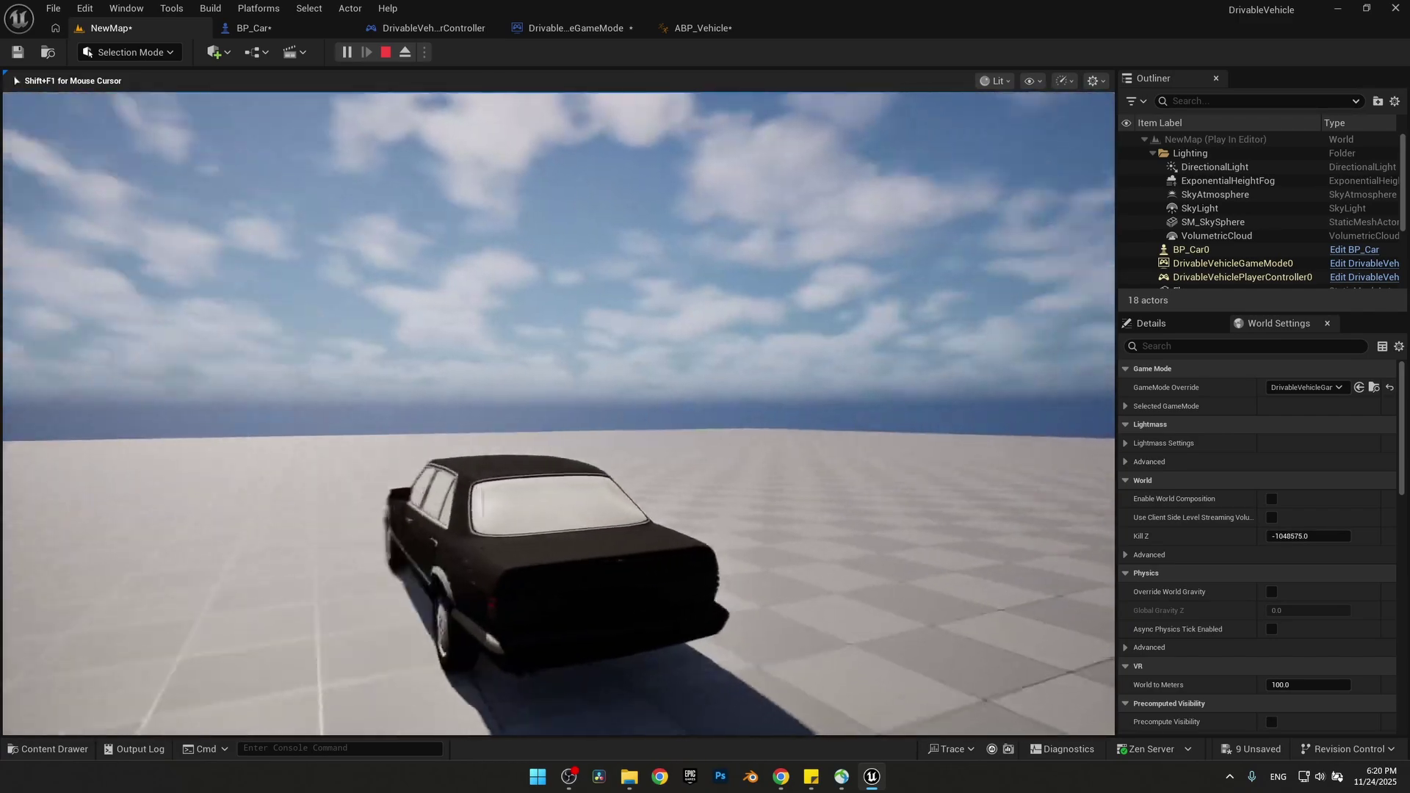